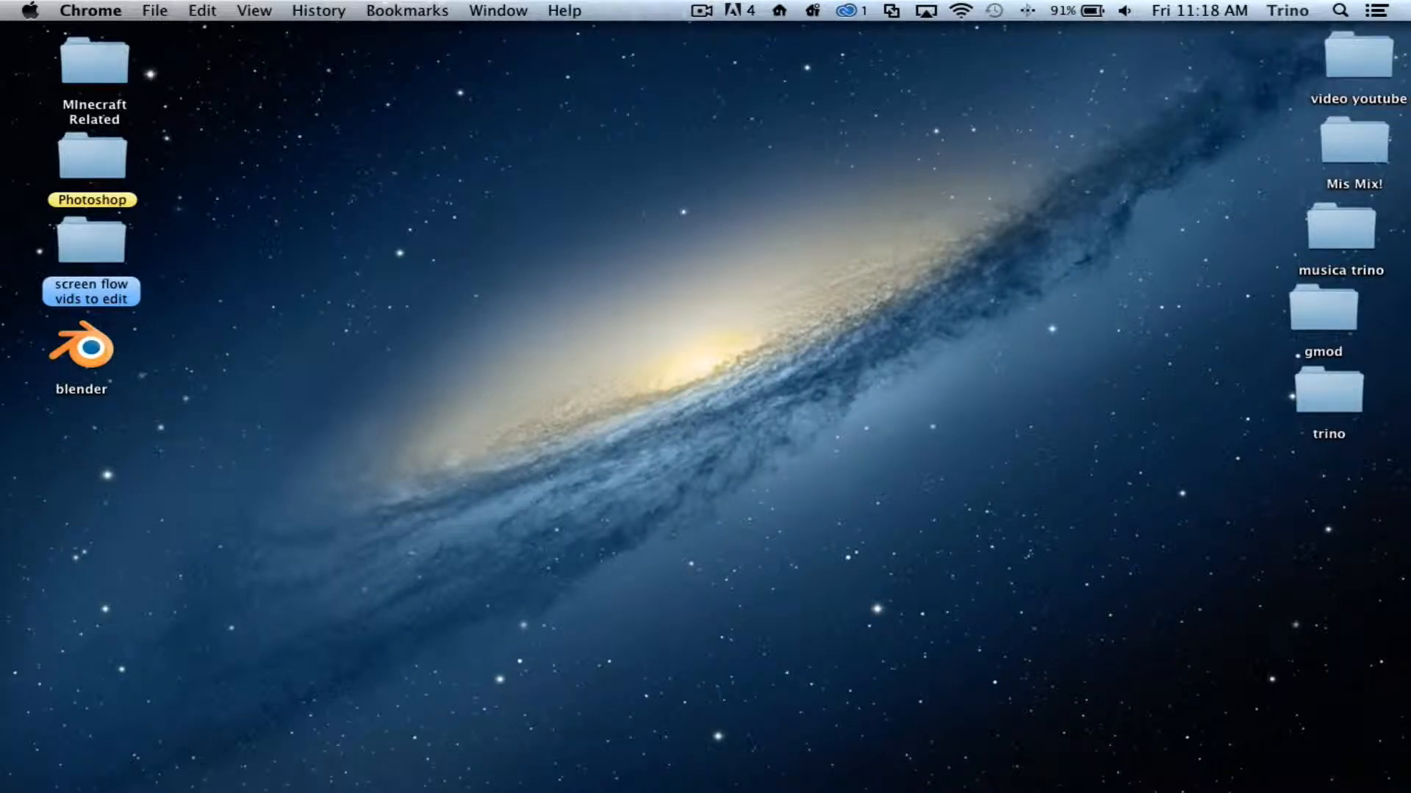
- Switch to Chrome and download minecraft_server.1.7.5.jar from the Minecraft download page, keeping the file despite the safety warning
mouse_move(6, 248)
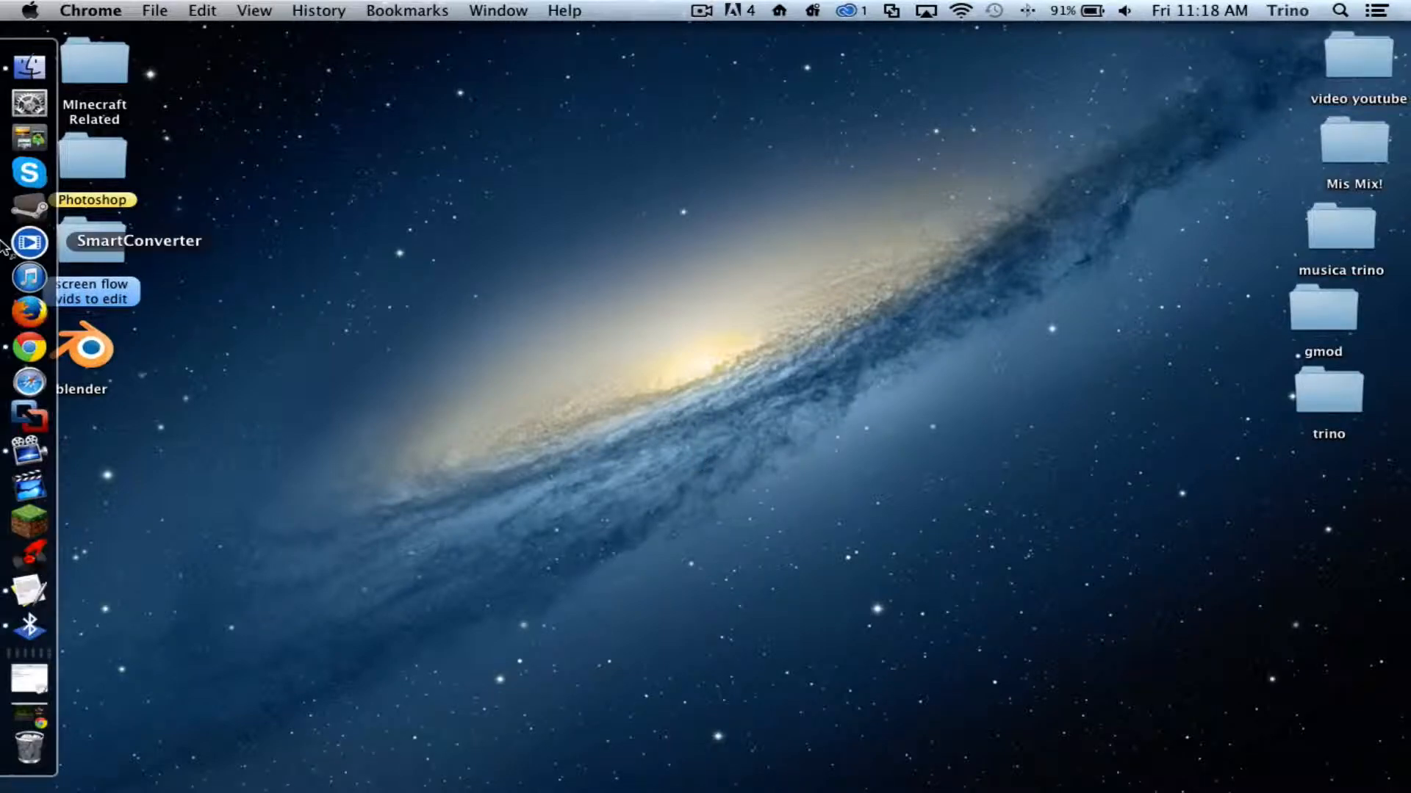
click(11, 347)
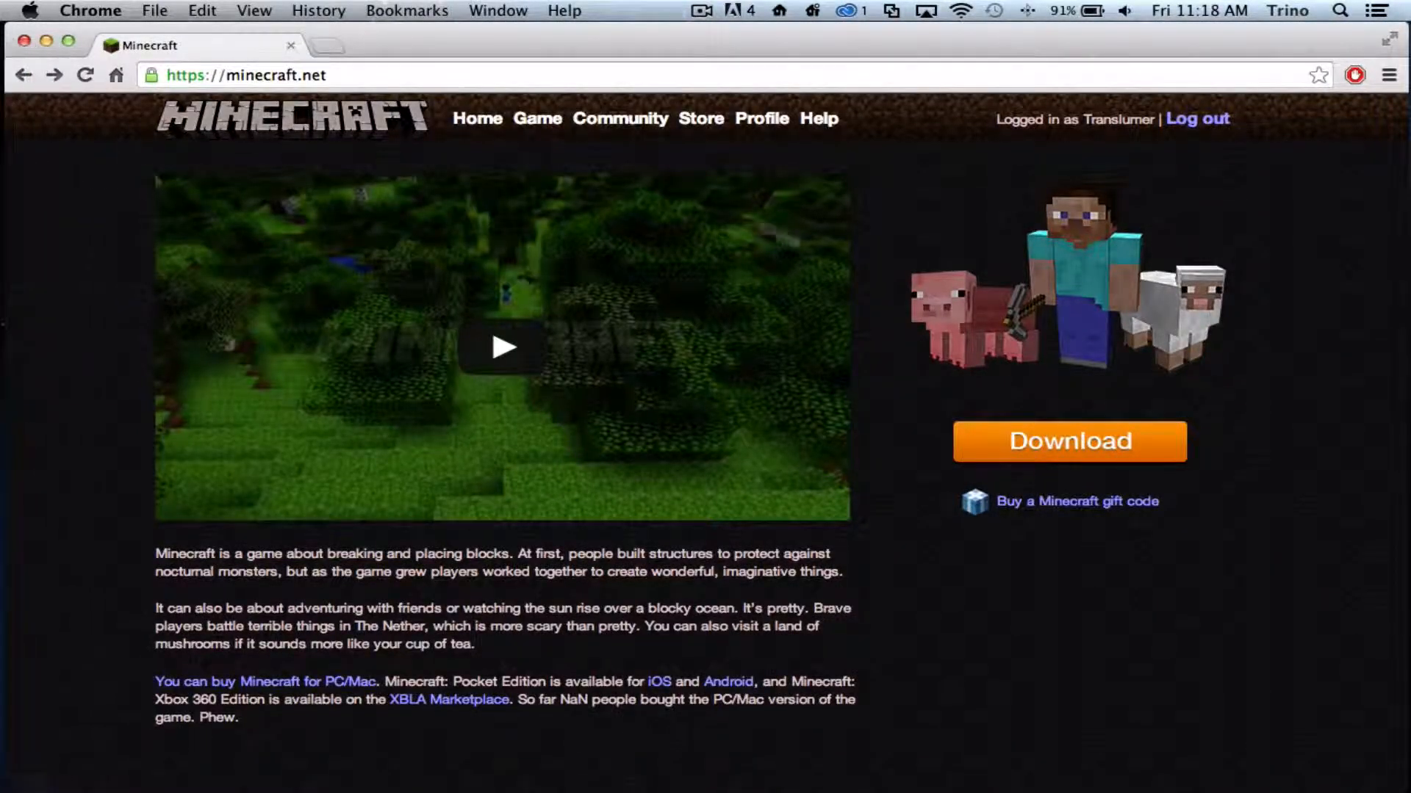
click(1077, 441)
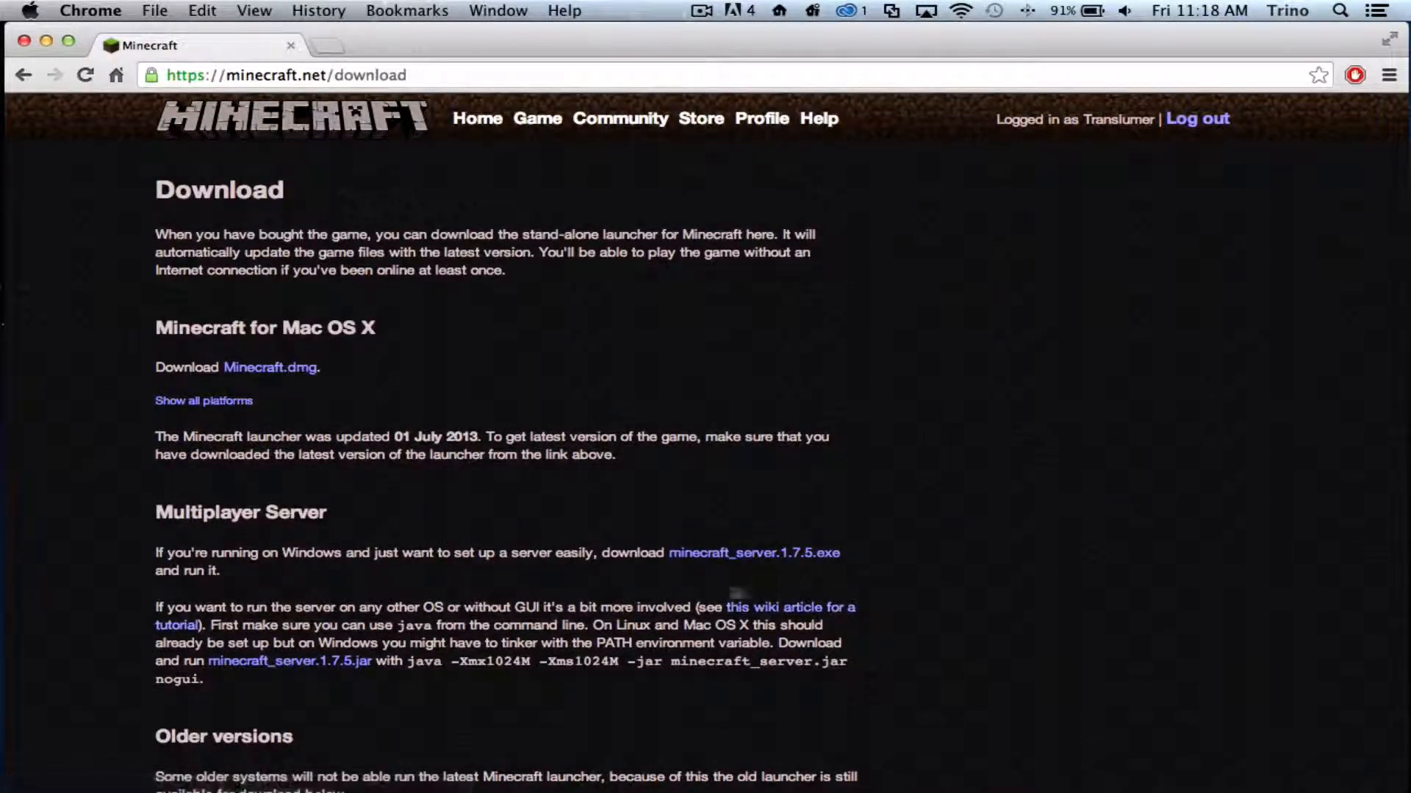
click(342, 663)
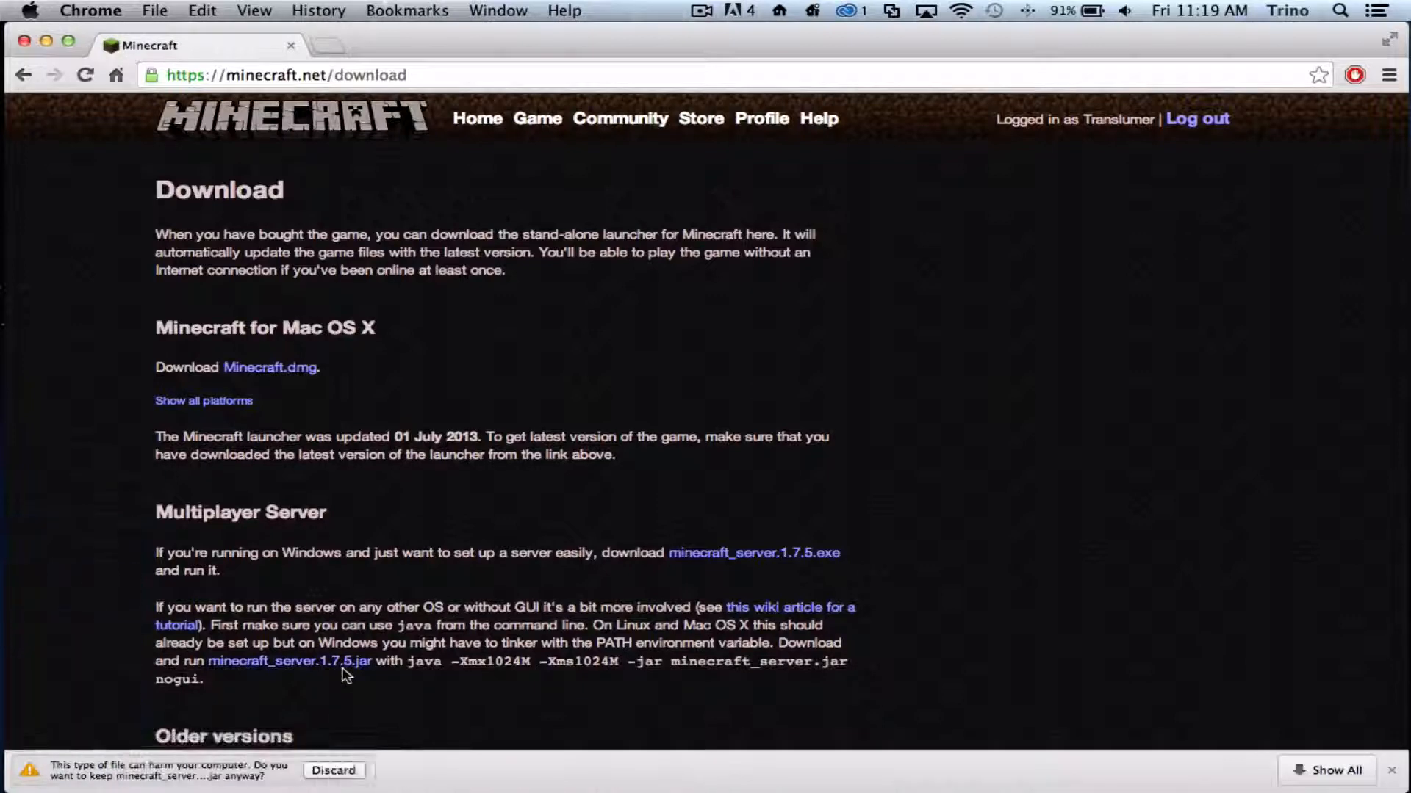
click(398, 770)
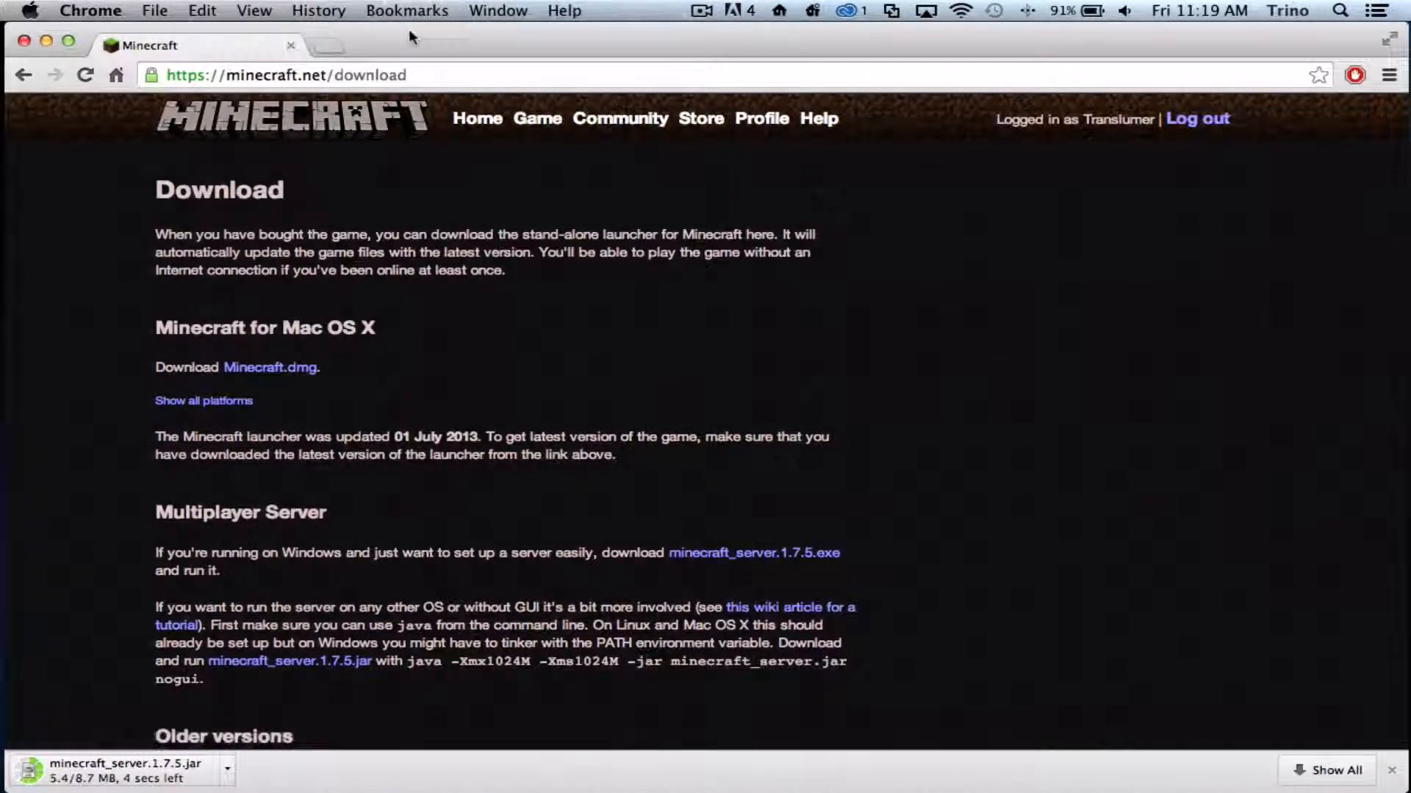
- Move the browser window aside and create a new desktop folder named "Minecraft server"
drag(411, 41, 1117, 38)
right_click(435, 296)
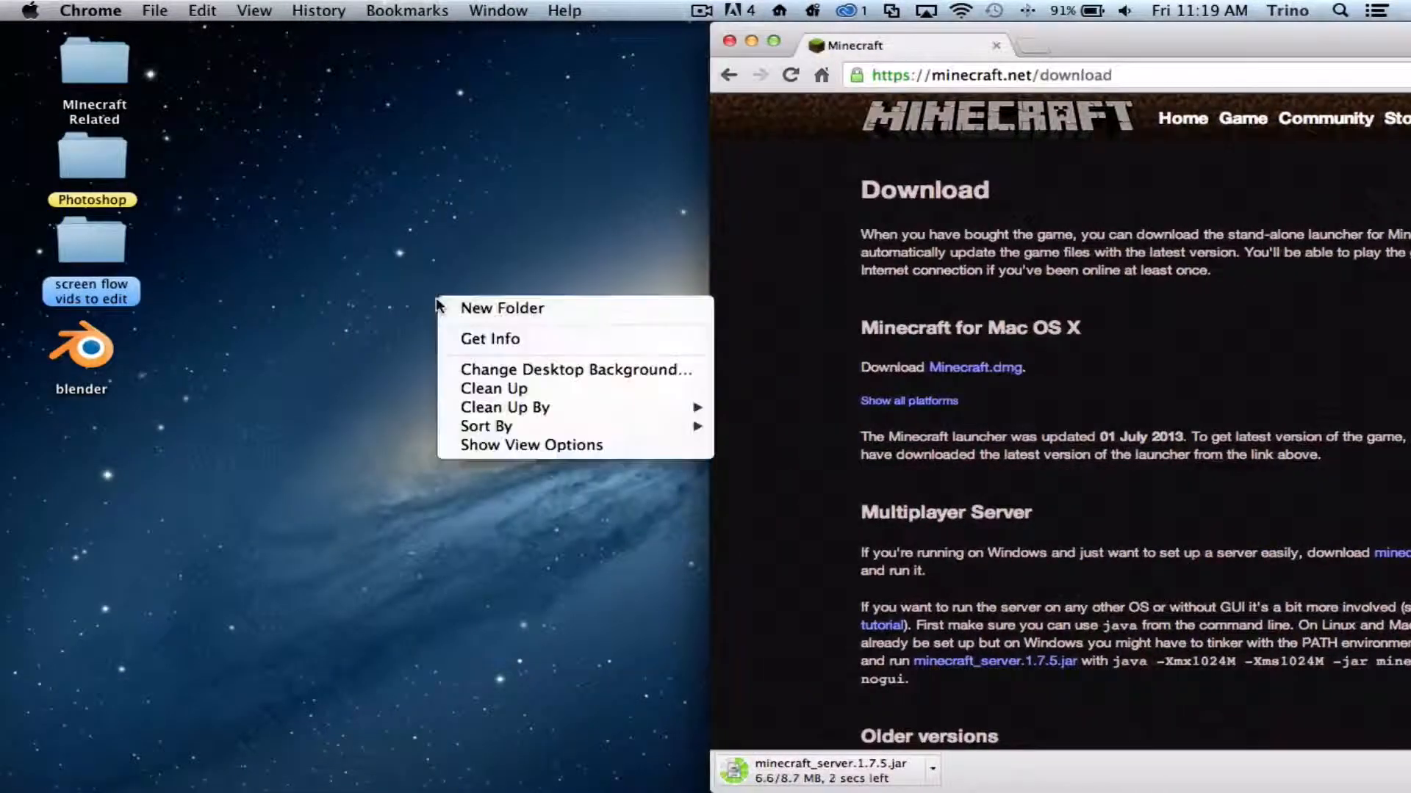
click(541, 306)
click(451, 353)
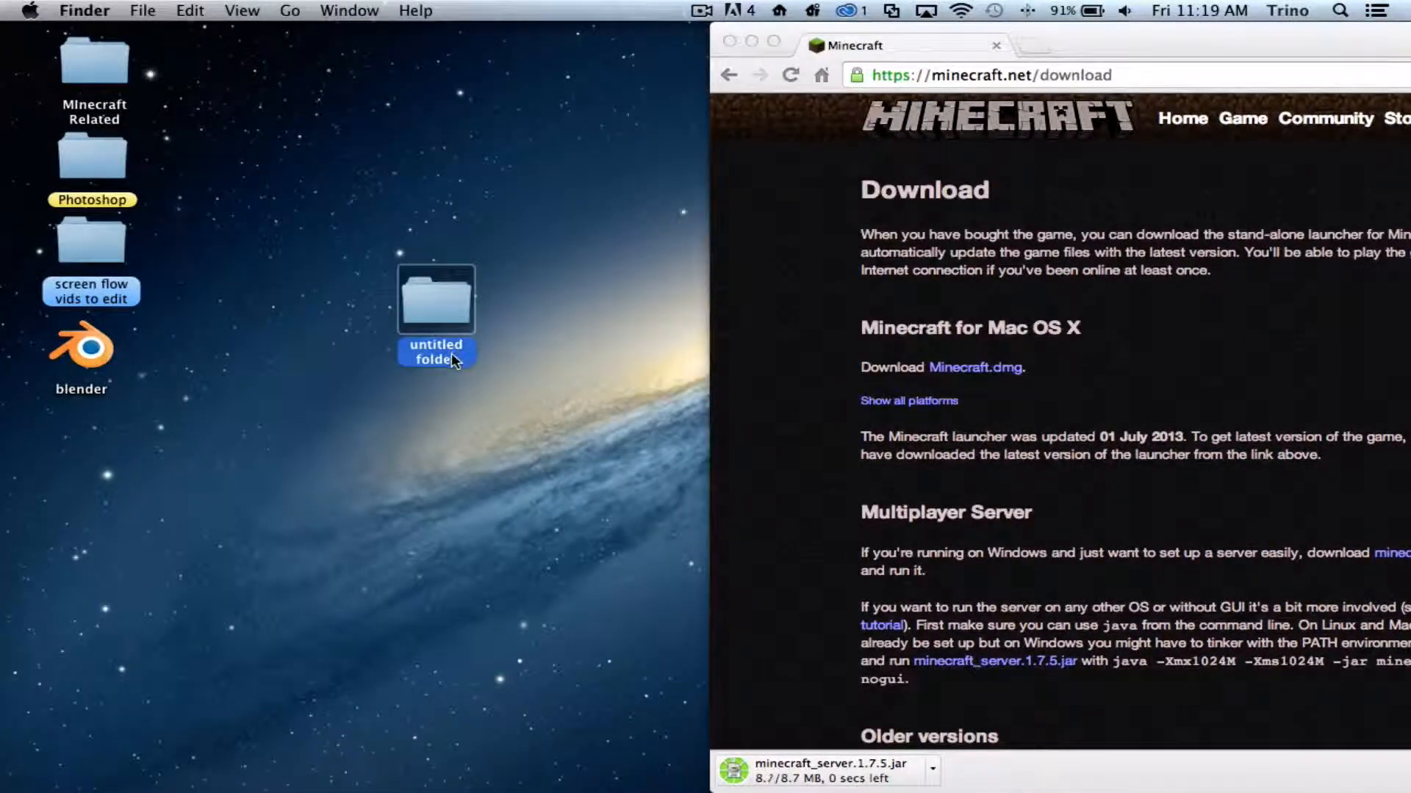
click(451, 352)
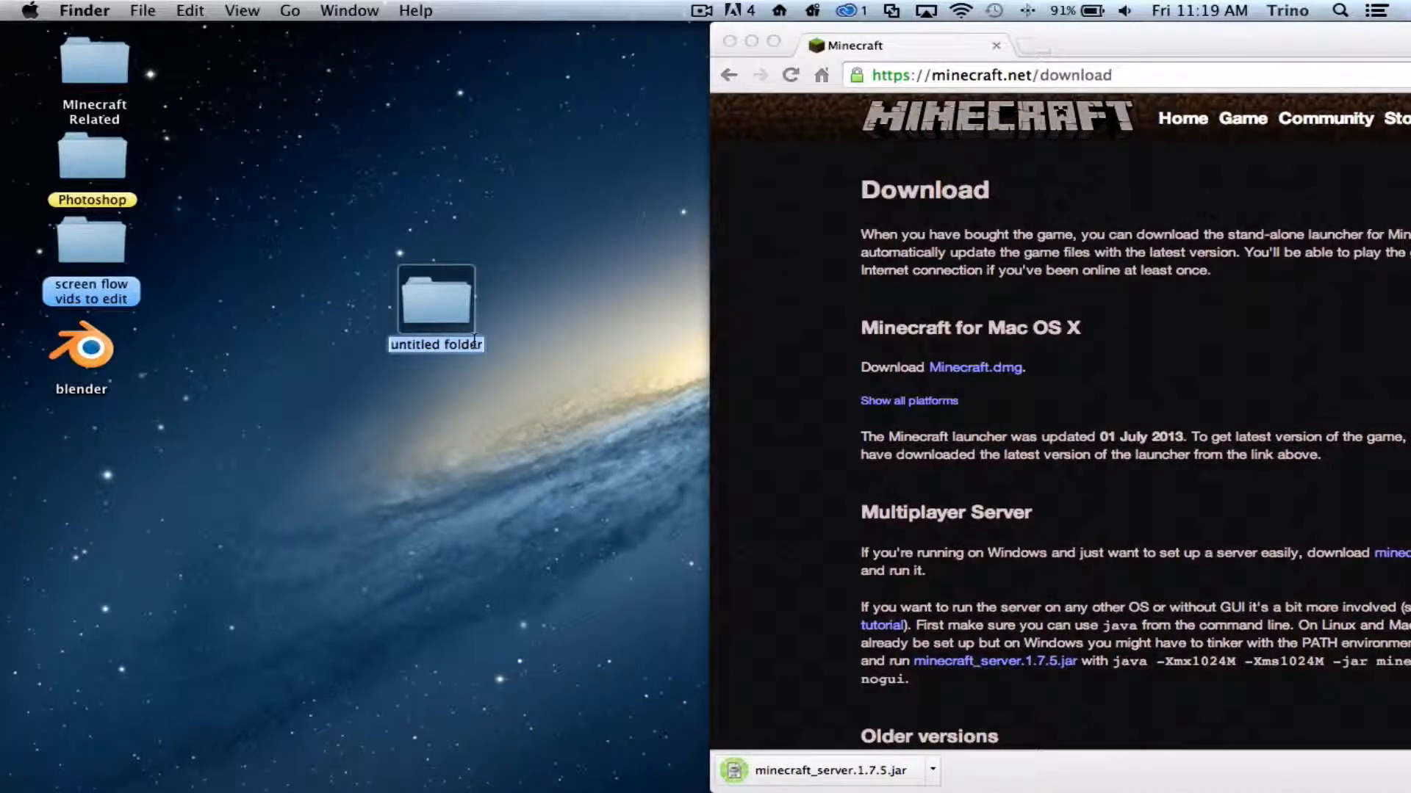
text(Minecraft)
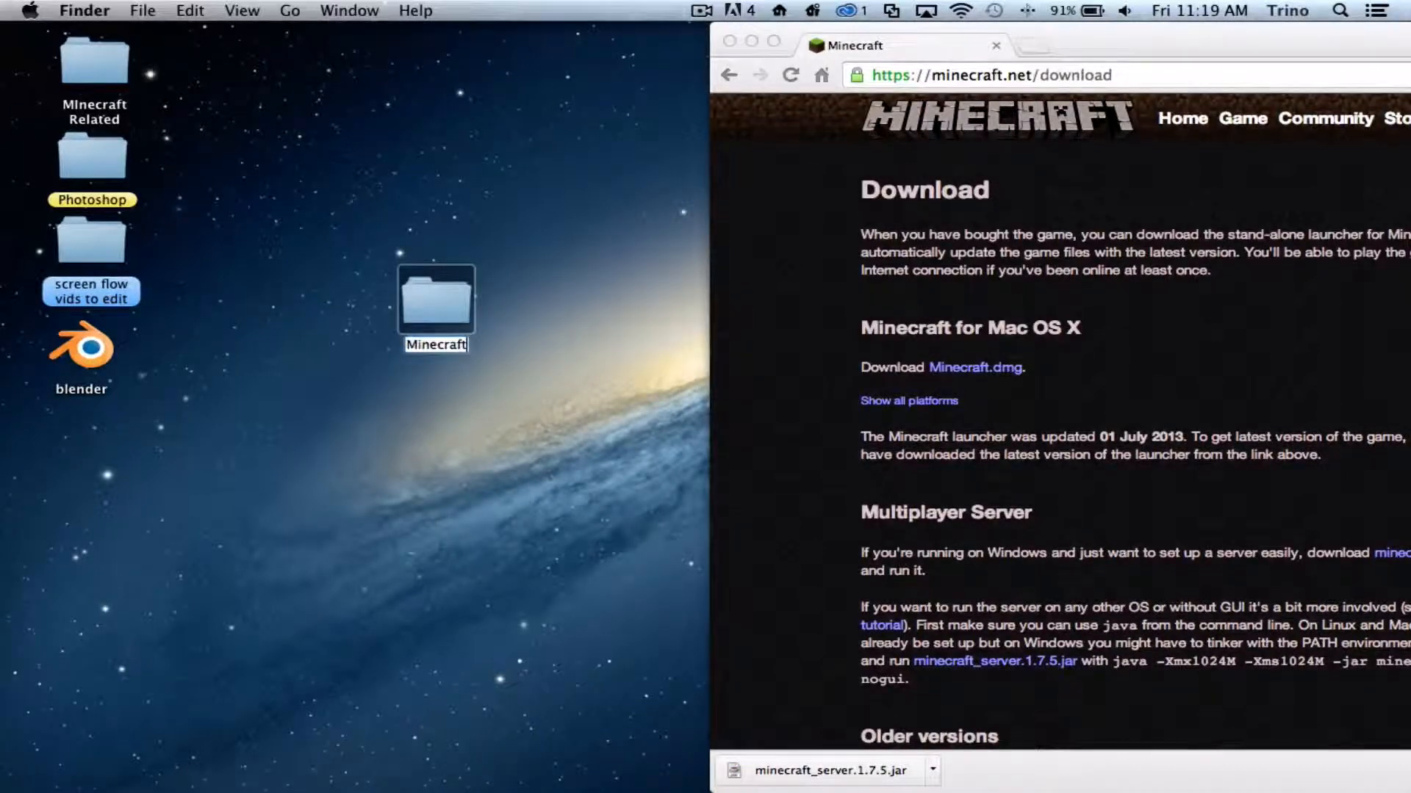
text( serevr)
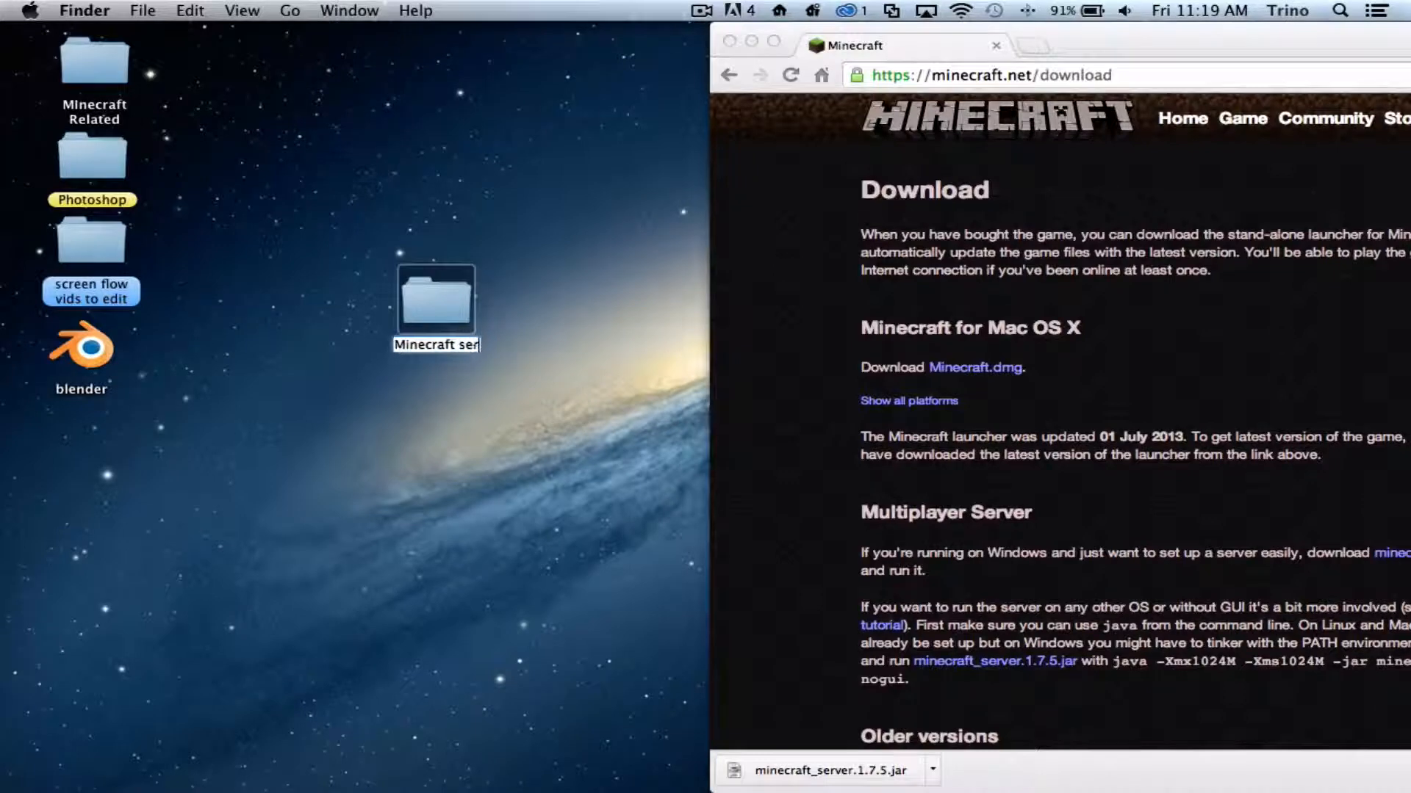
key(BackSpace)
key(BackSpace)
key(BackSpace)
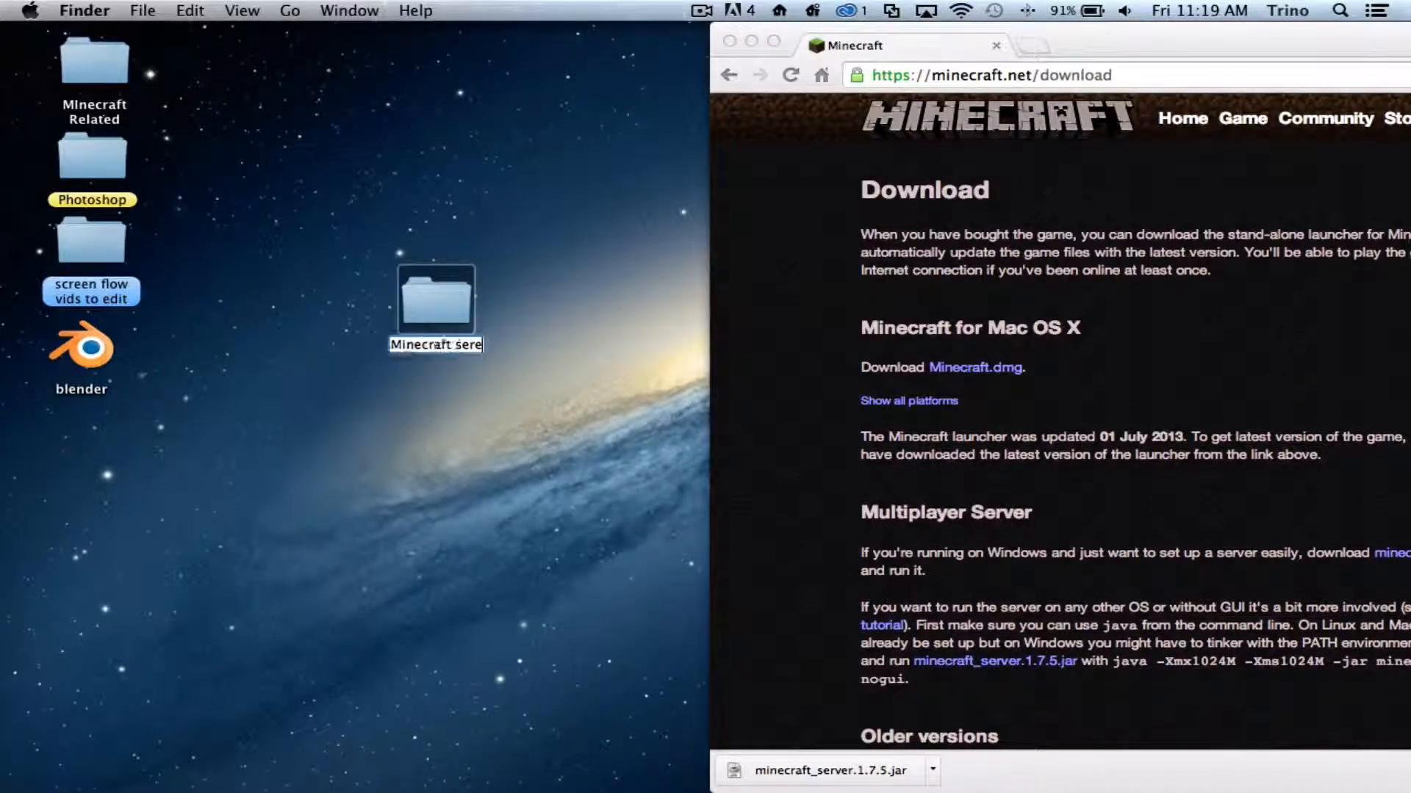
text(ver)
key(Return)
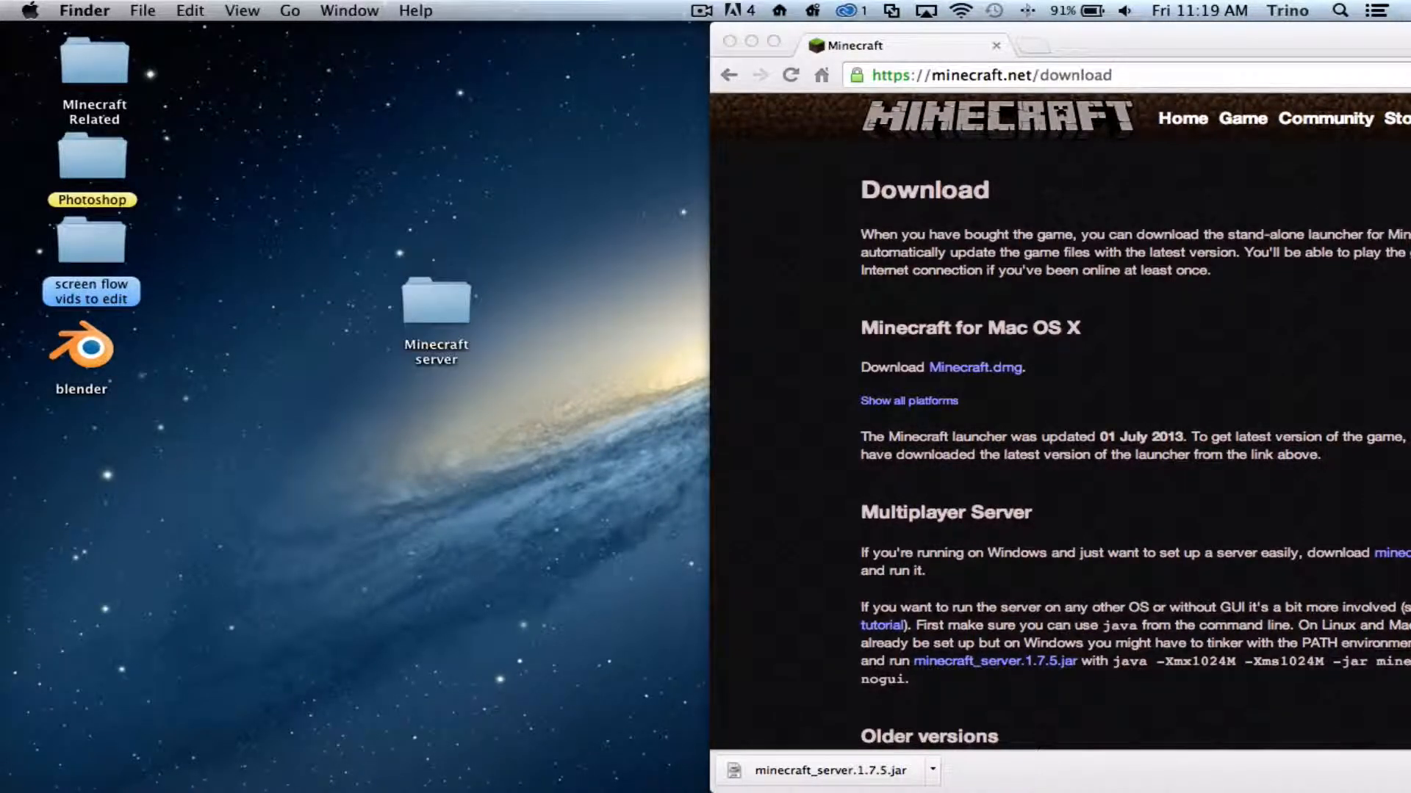
- Give the Minecraft server folder a green label and move the downloaded minecraft_server.1.7.5.jar into it
right_click(431, 343)
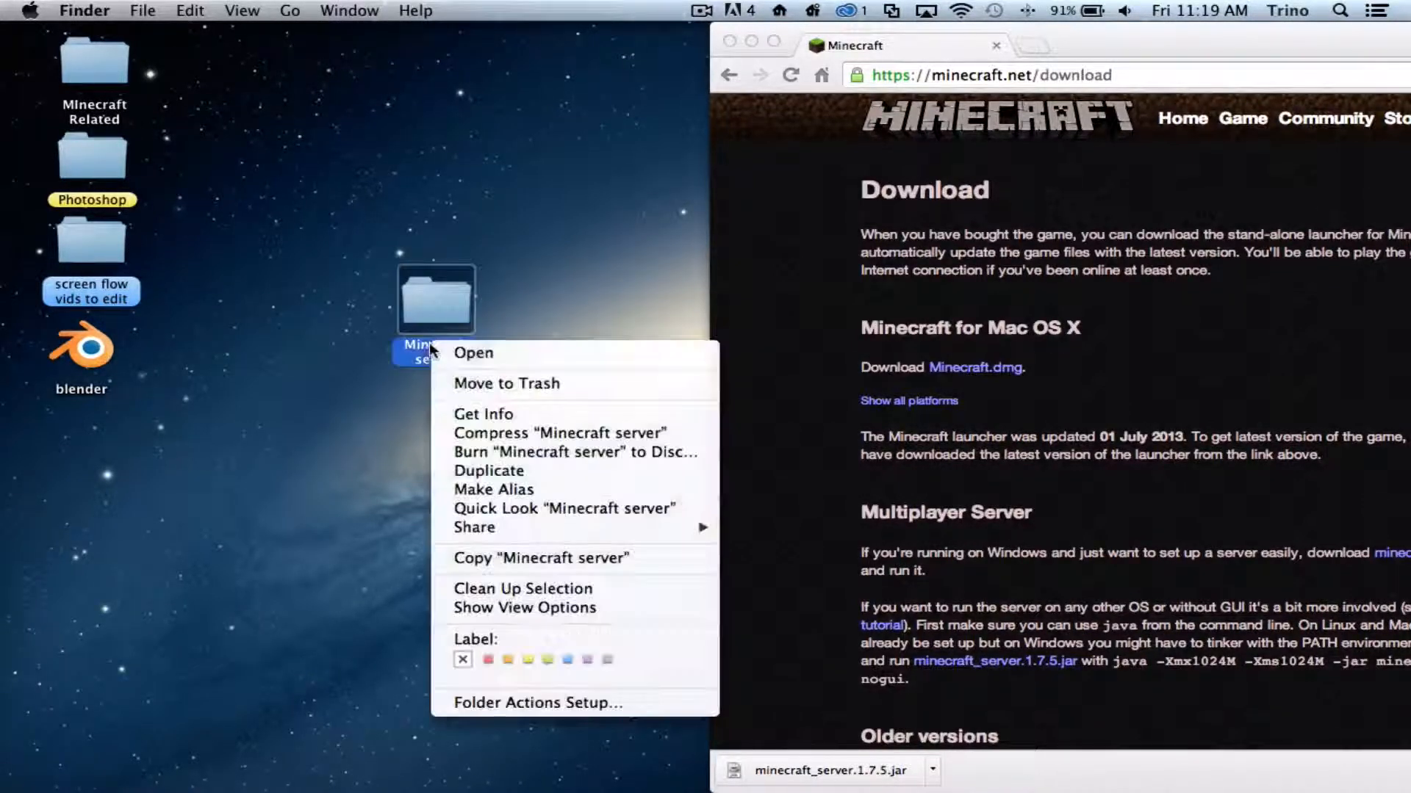
click(547, 660)
drag(830, 770, 432, 313)
- Open the Minecraft server folder and display its contents as icons
double_click(442, 317)
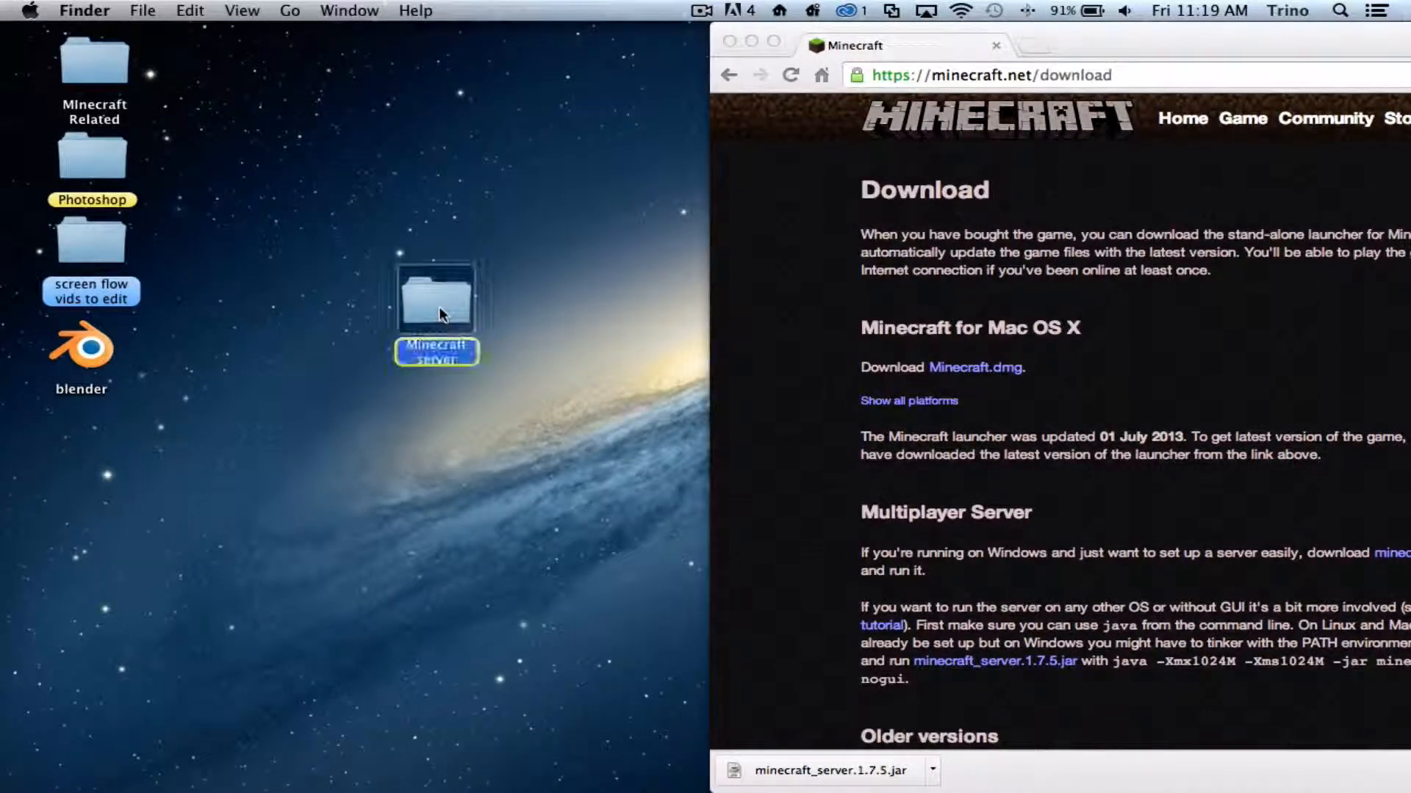
drag(761, 192, 642, 194)
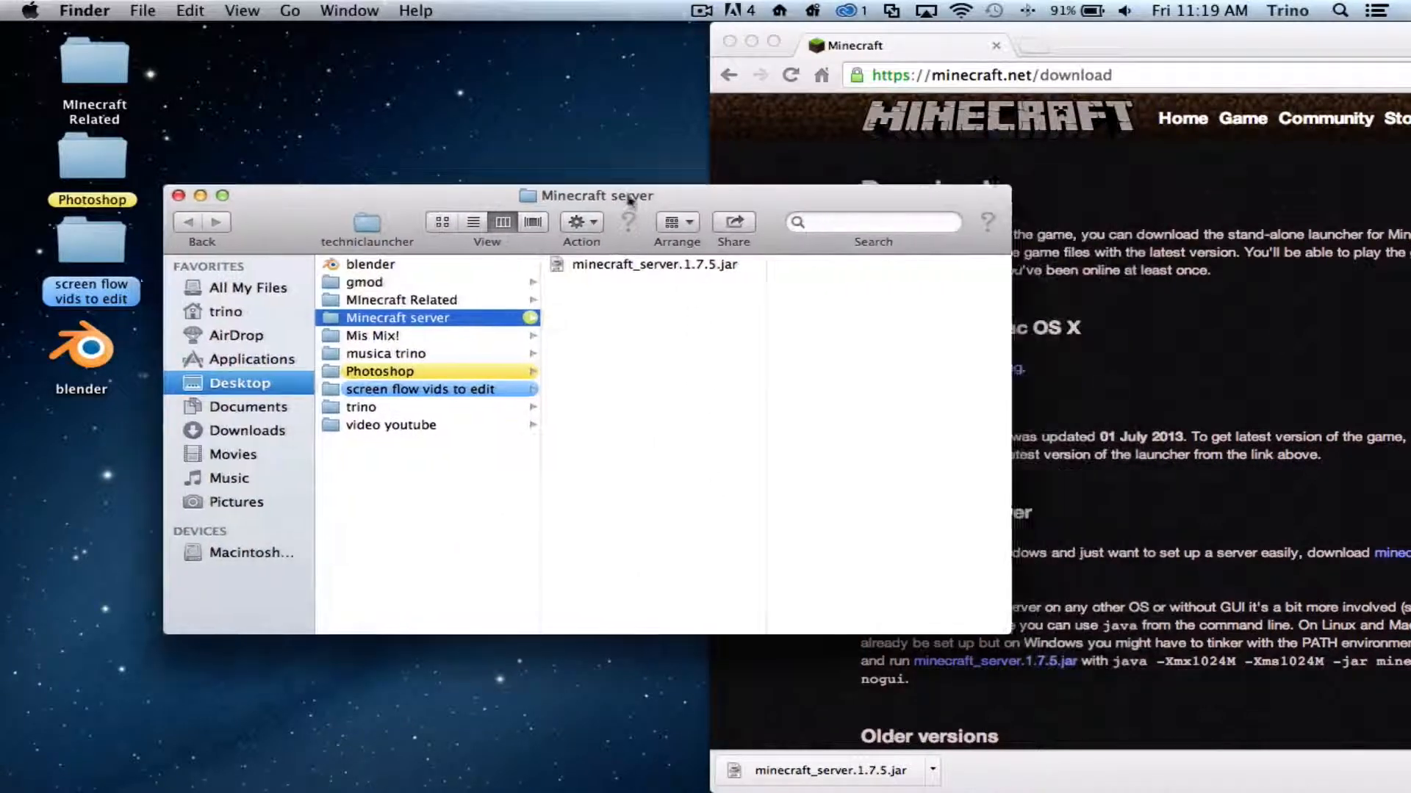
click(462, 223)
click(440, 224)
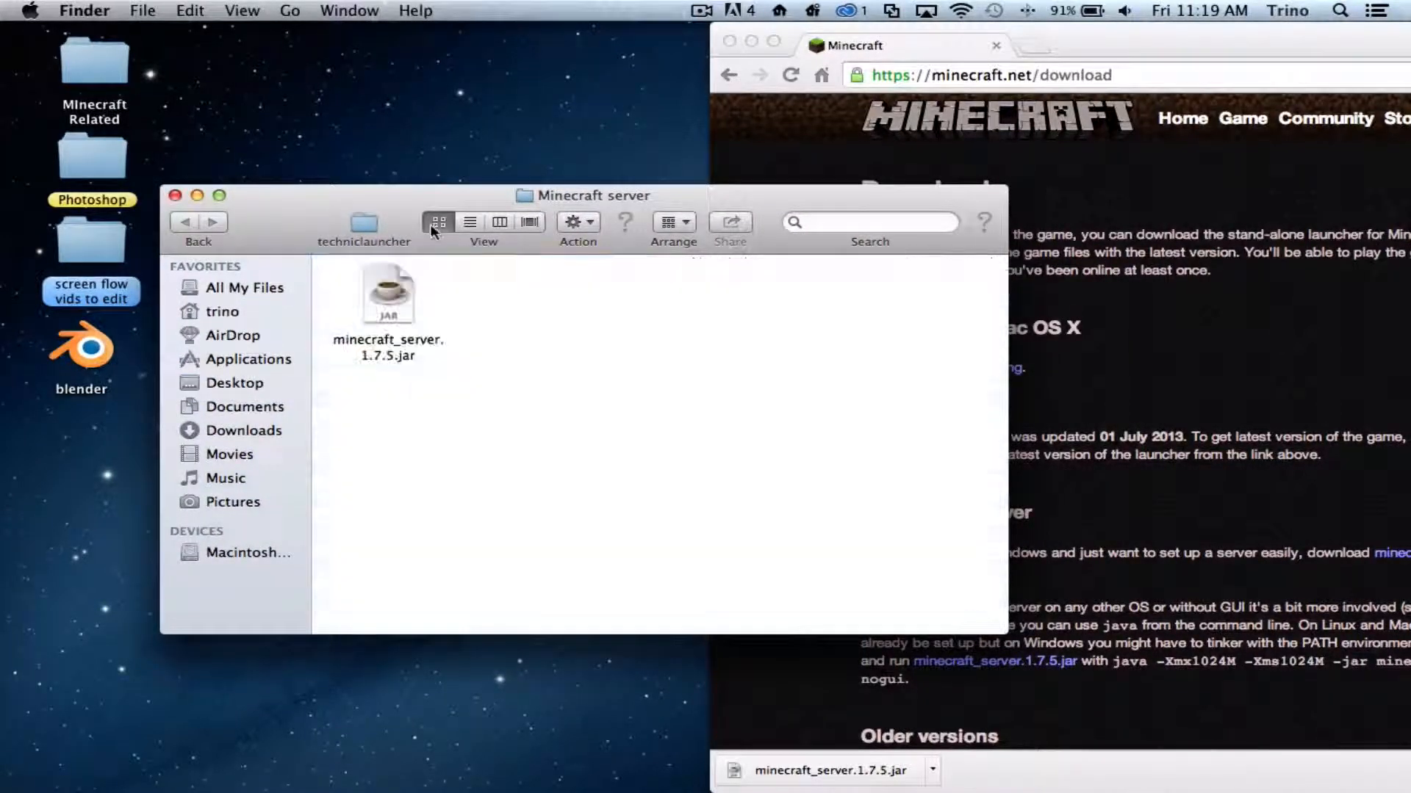
- Launch minecraft_server.1.7.5.jar, allowing the downloaded Java application to open, and minimize the browser window
double_click(387, 312)
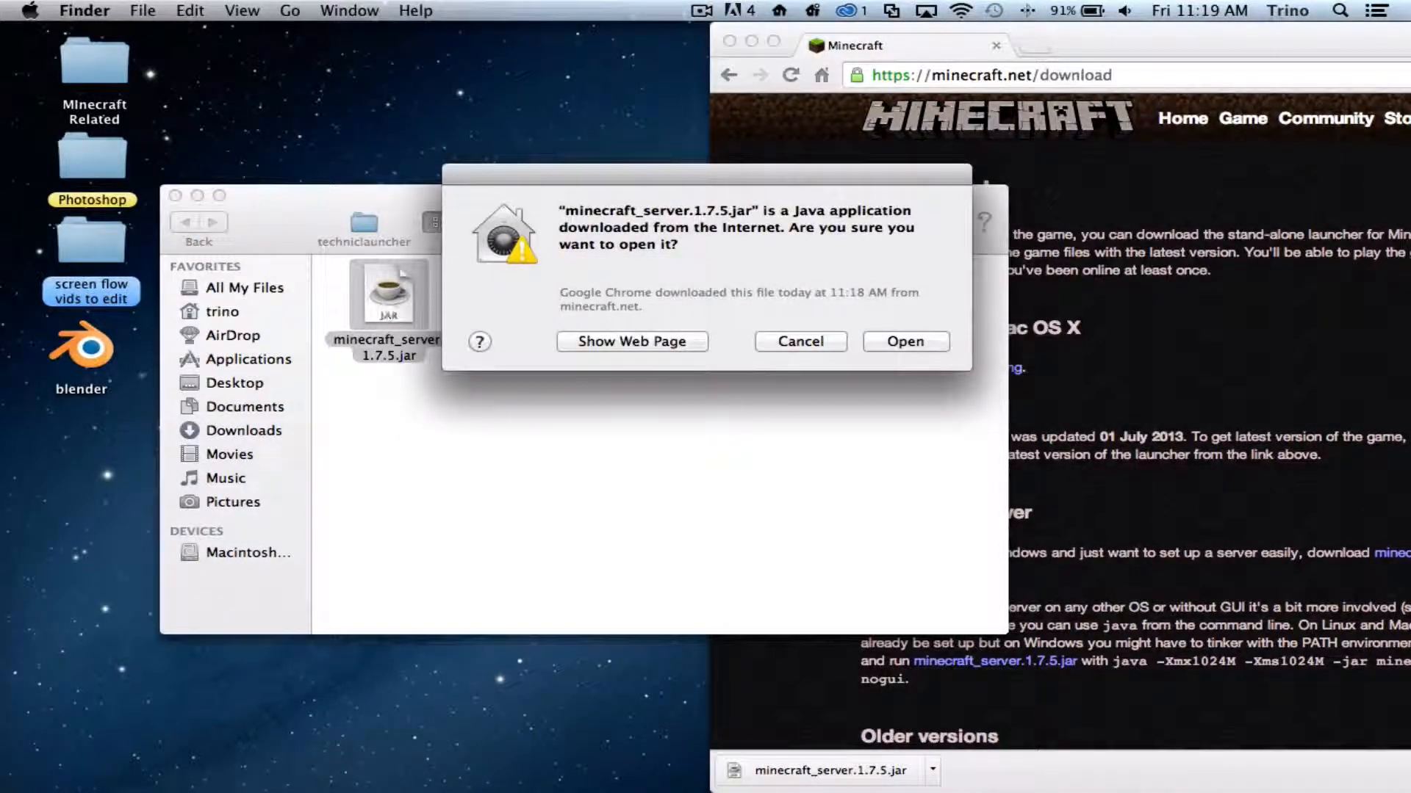
click(915, 341)
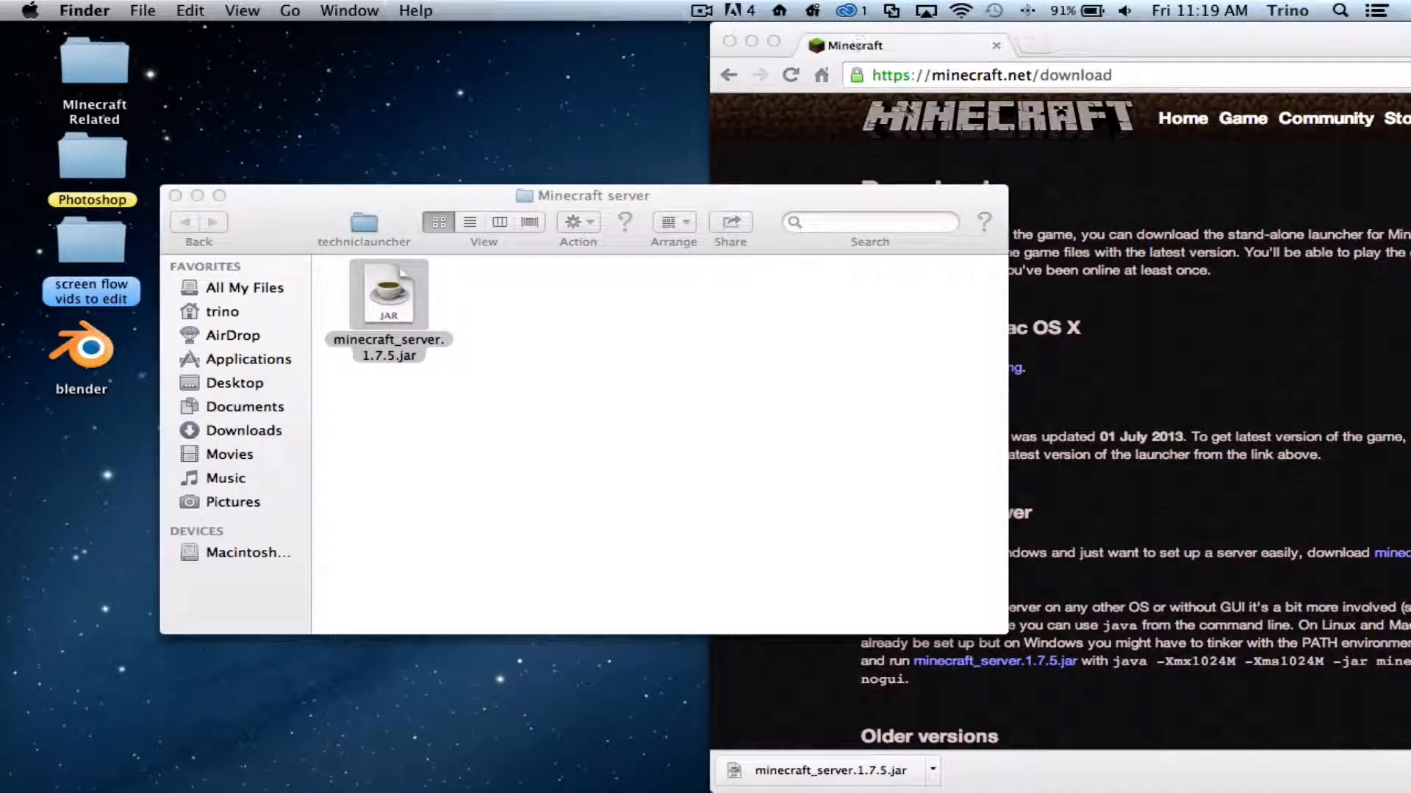
click(750, 41)
drag(639, 212, 735, 195)
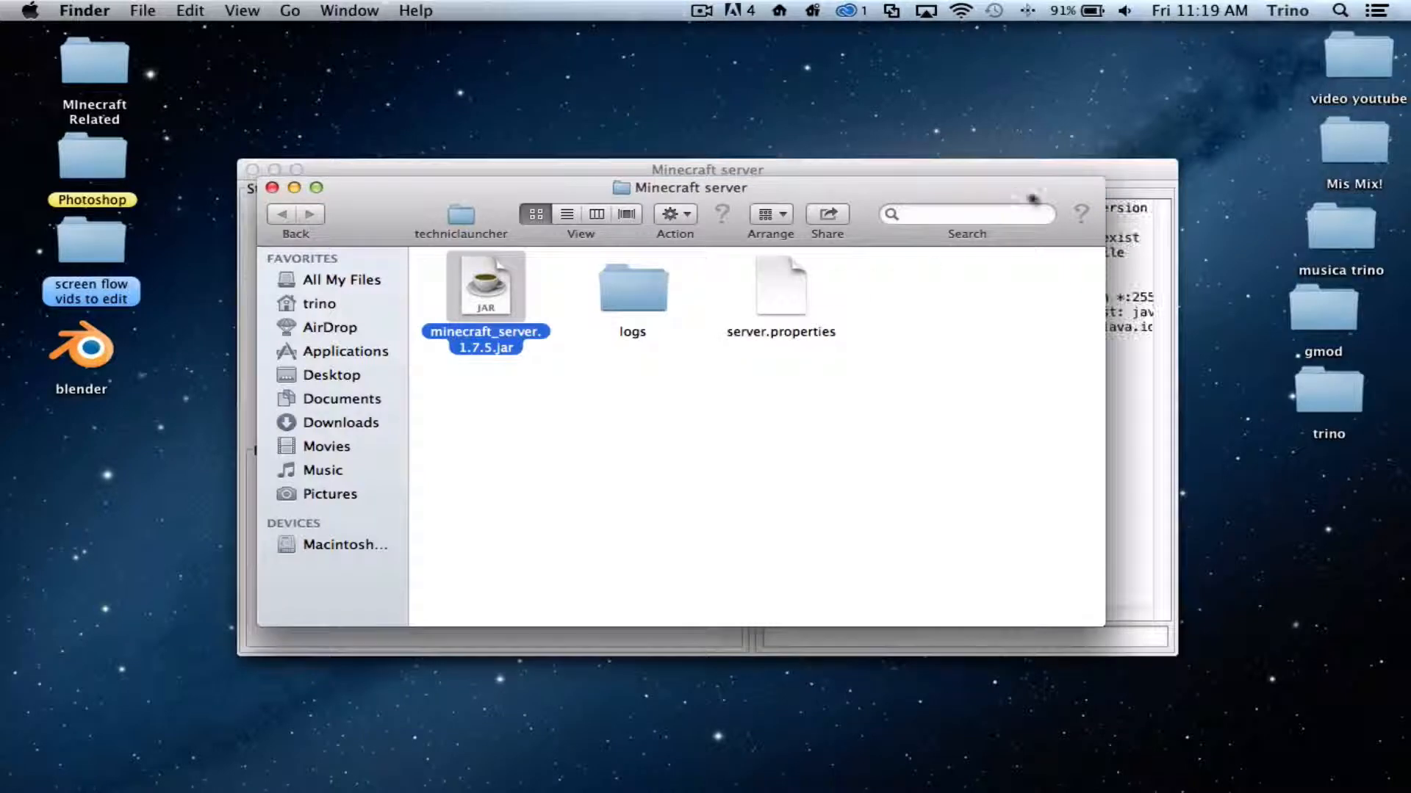
- Shut down the running Minecraft server by entering the command "stop" in its console
drag(887, 165, 790, 331)
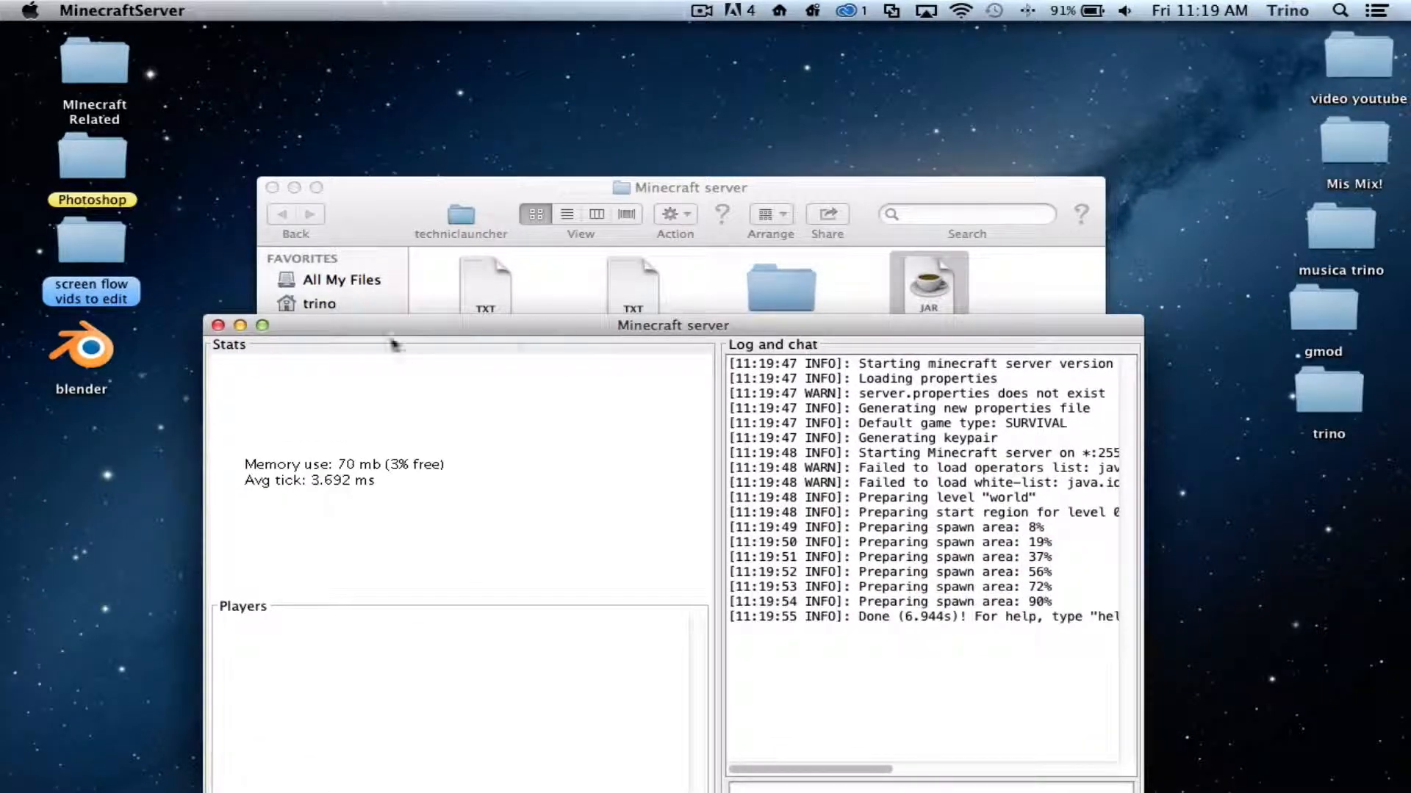
click(925, 788)
text(s)
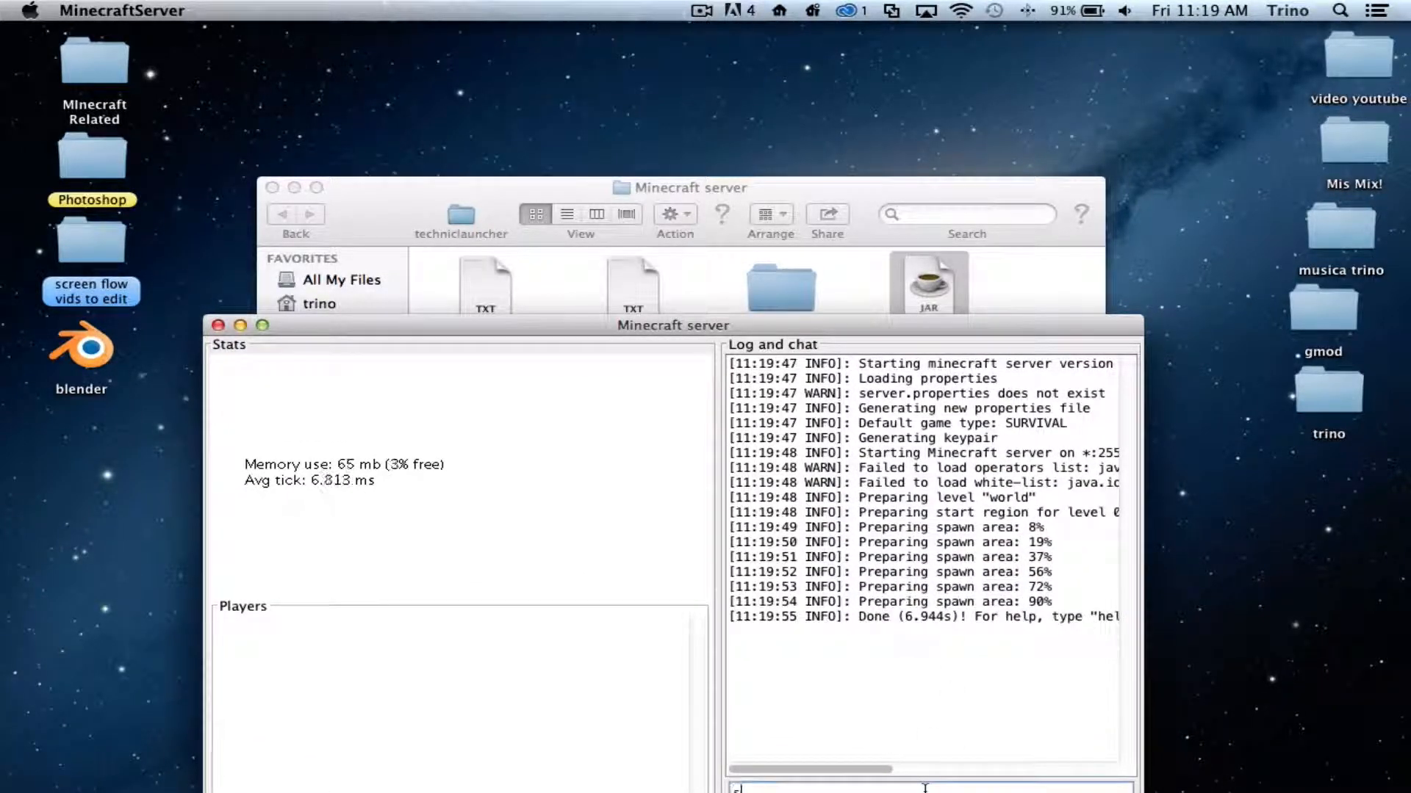
drag(755, 325, 755, 261)
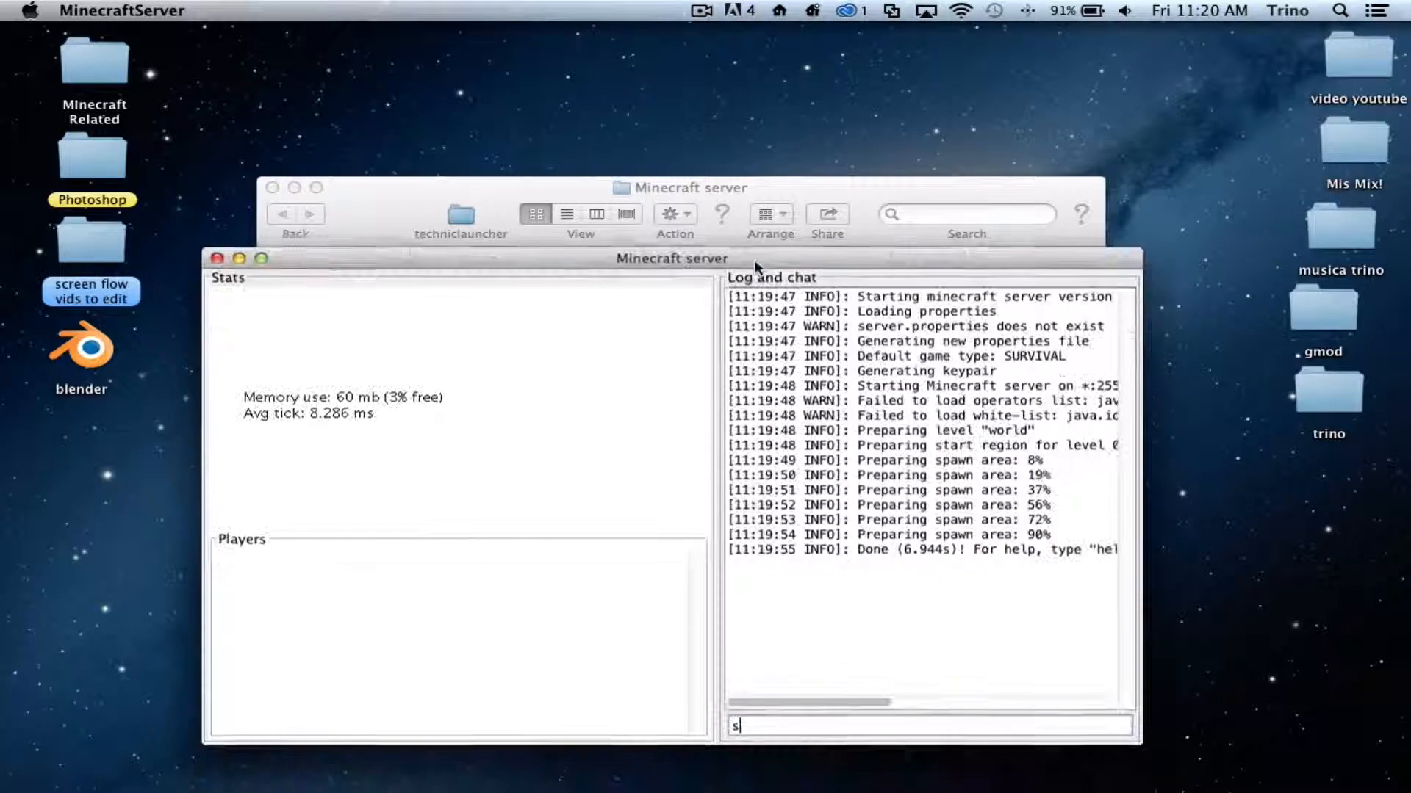
text(top)
key(Return)
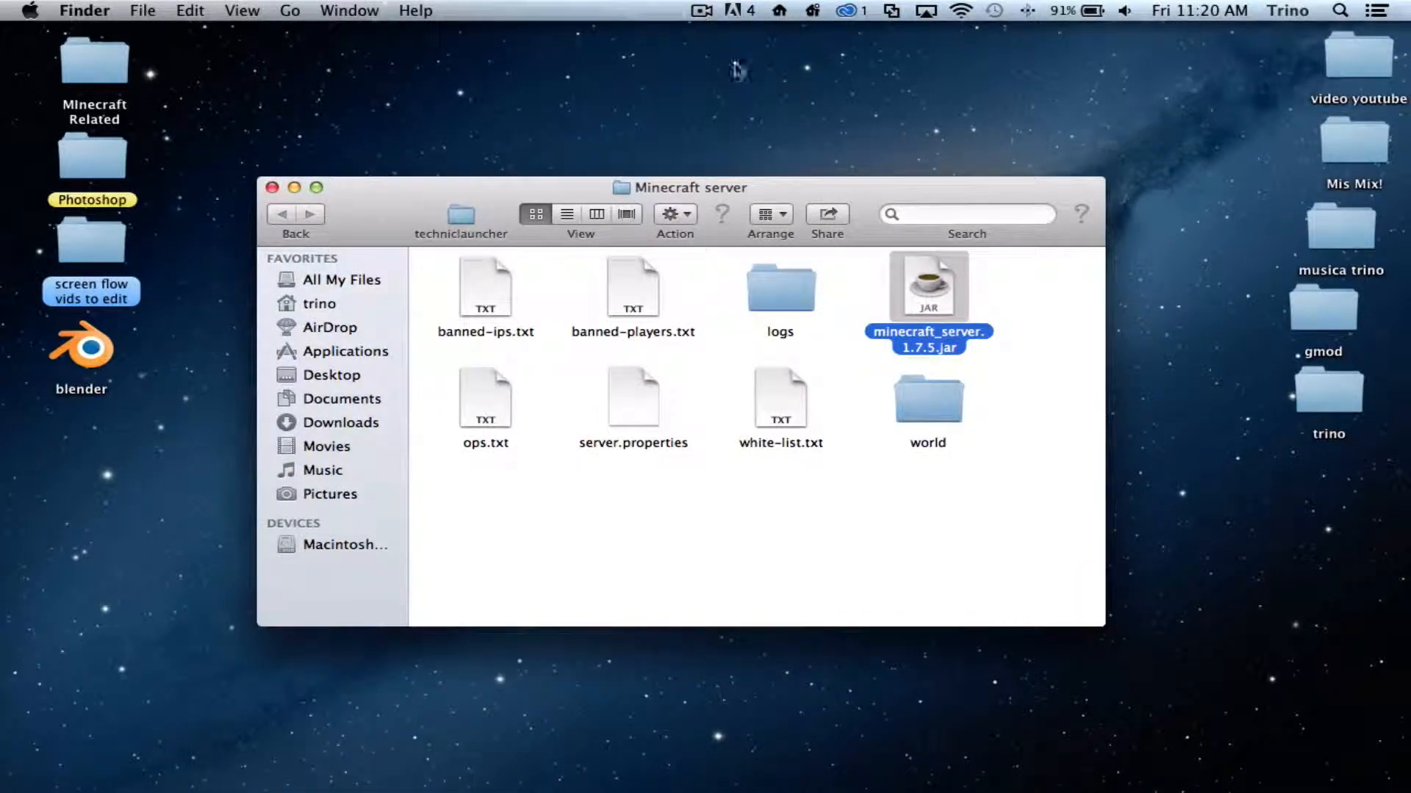
- Look up the computer's local IP address in the Network settings of System Preferences, and close the preferences
mouse_move(3, 110)
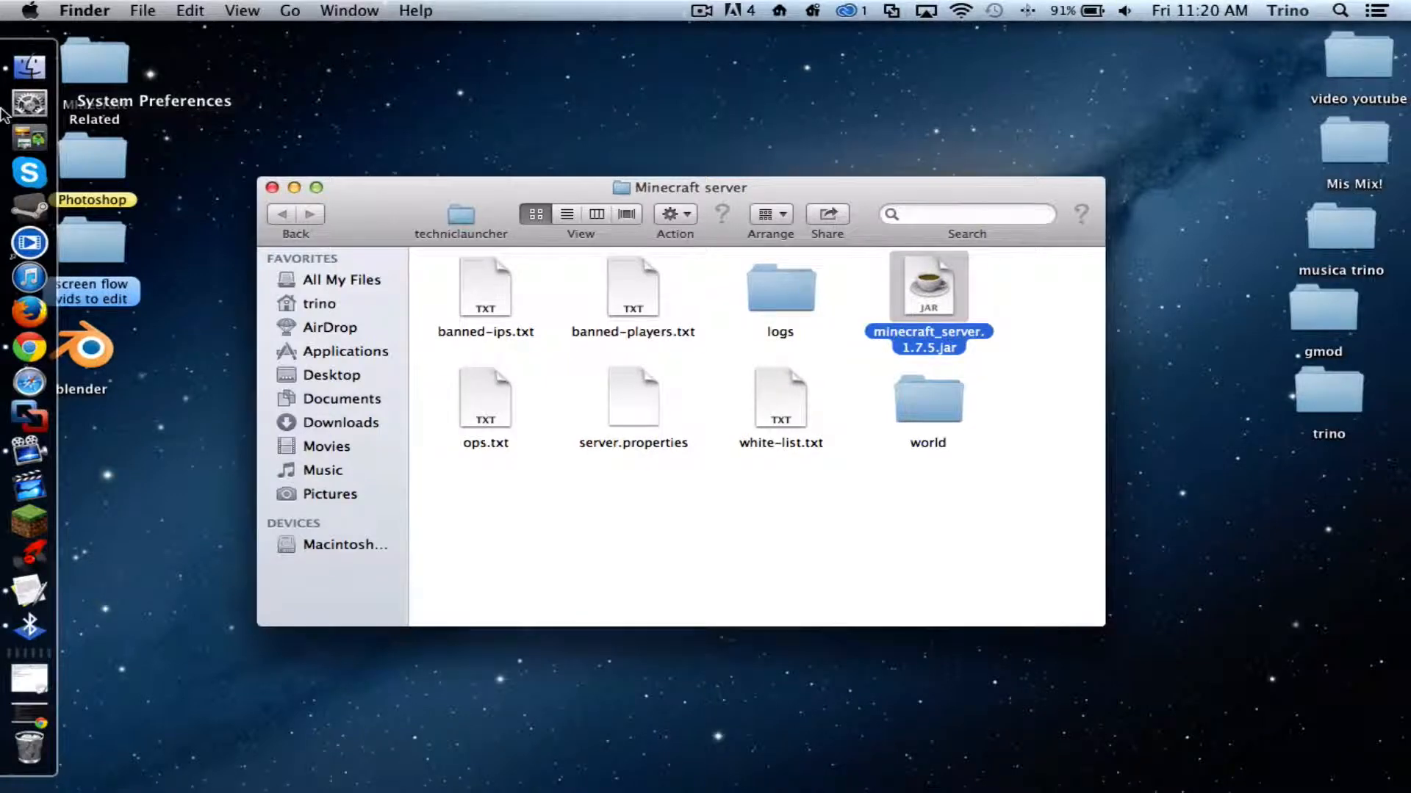
click(4, 110)
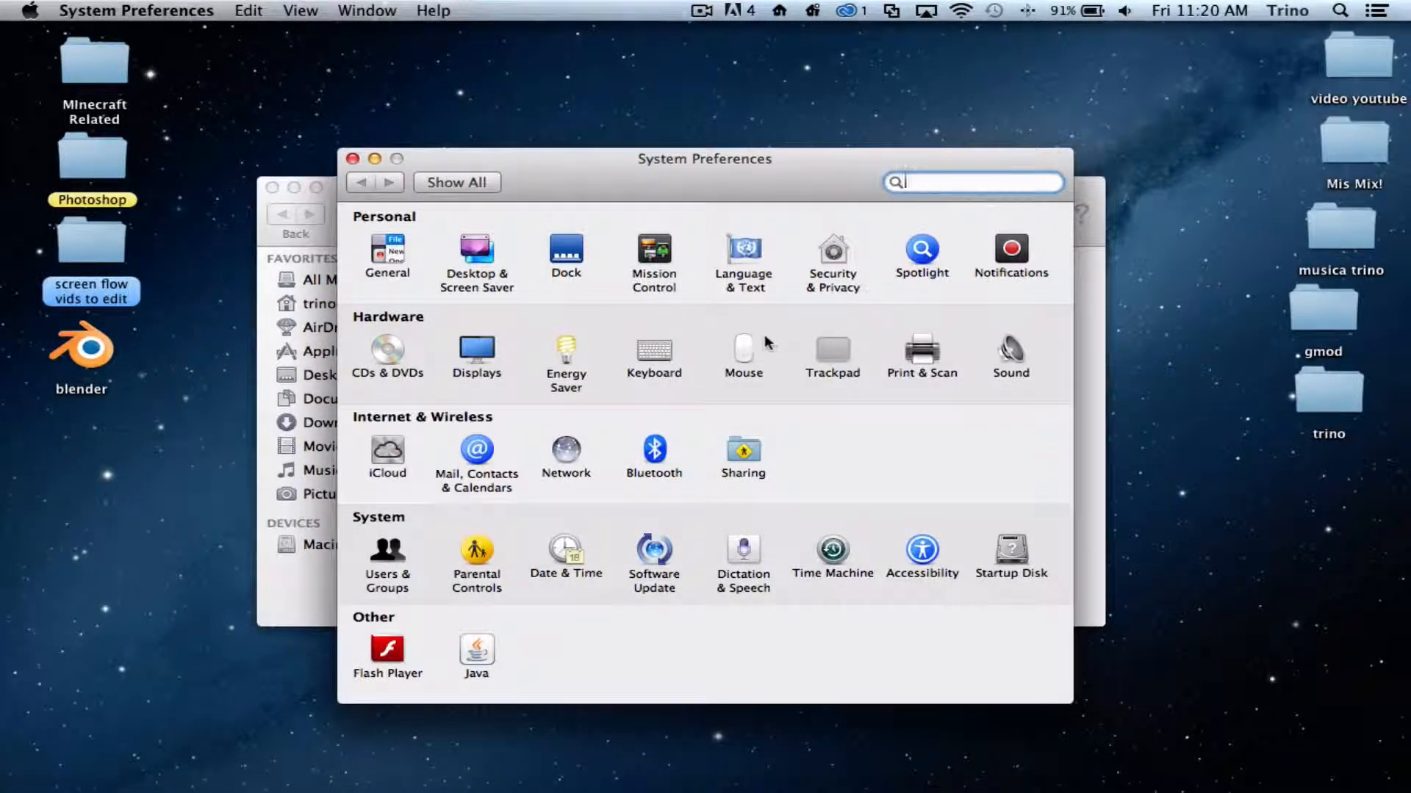
click(828, 257)
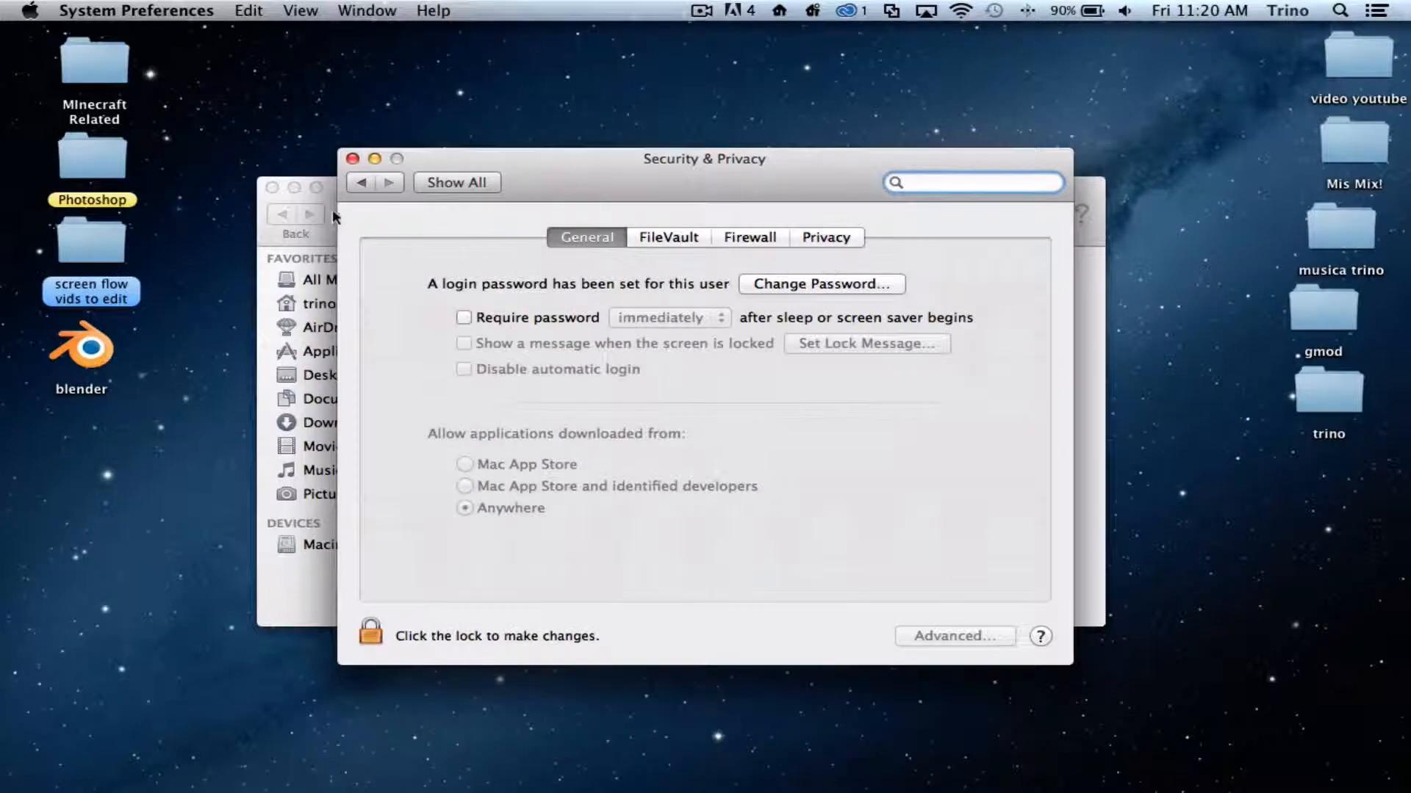
click(363, 184)
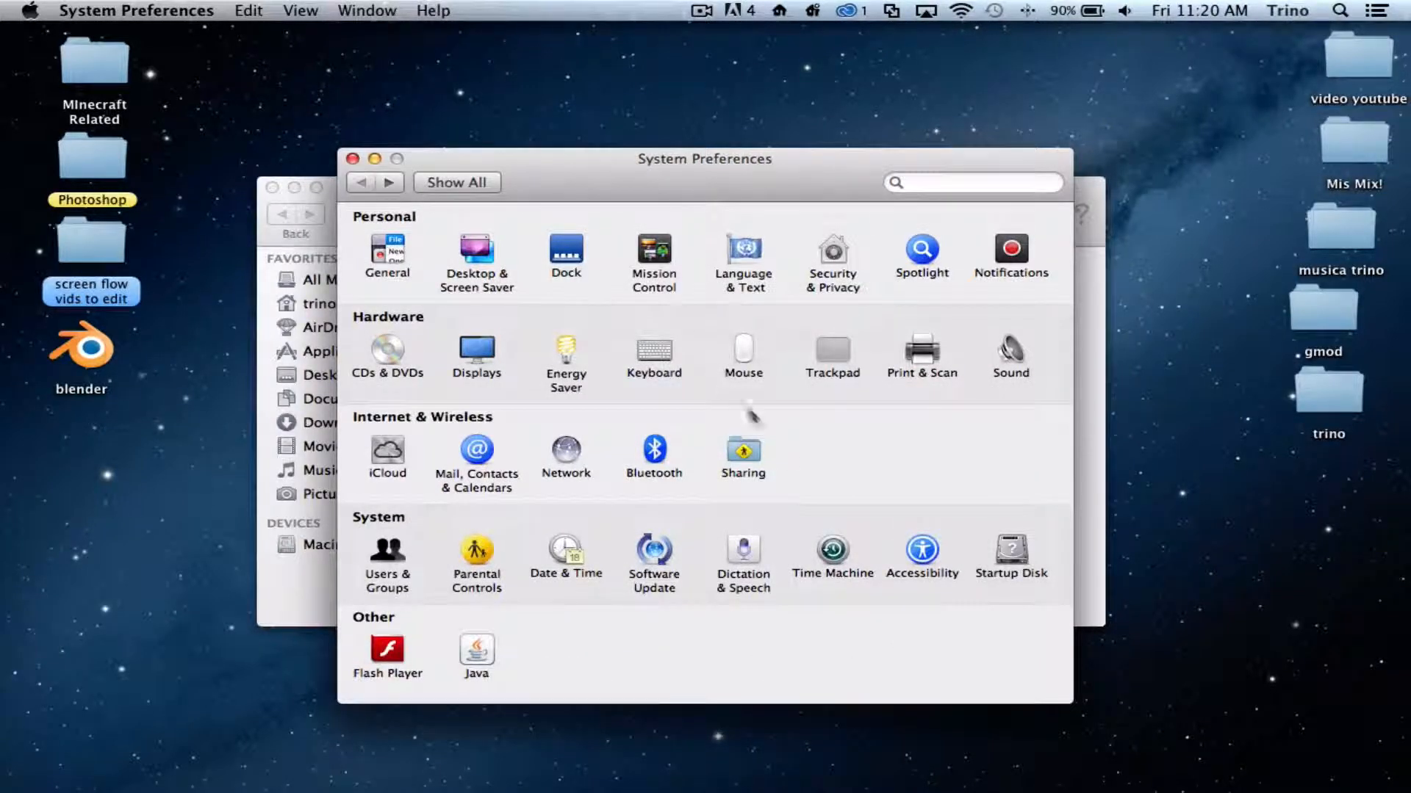
click(575, 450)
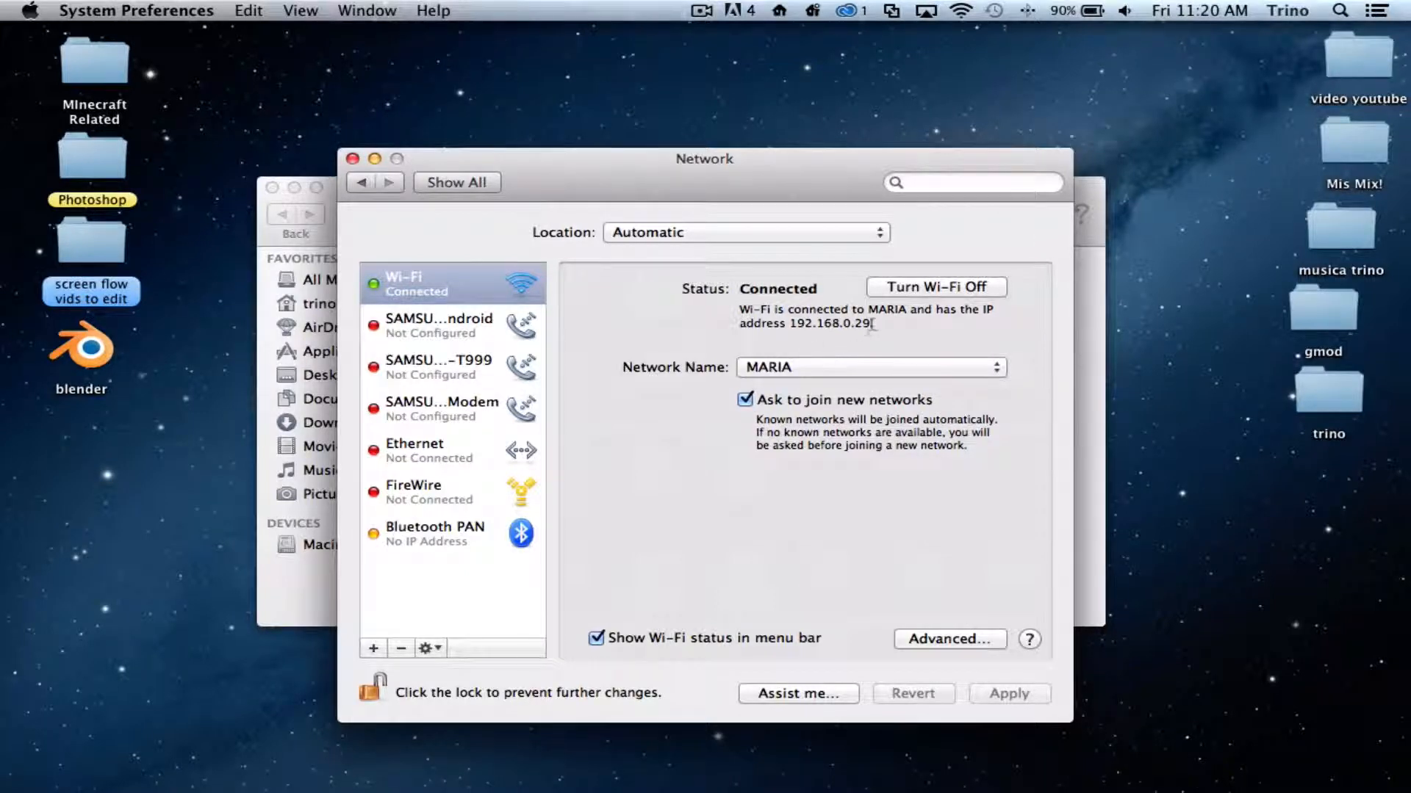
drag(877, 324, 789, 325)
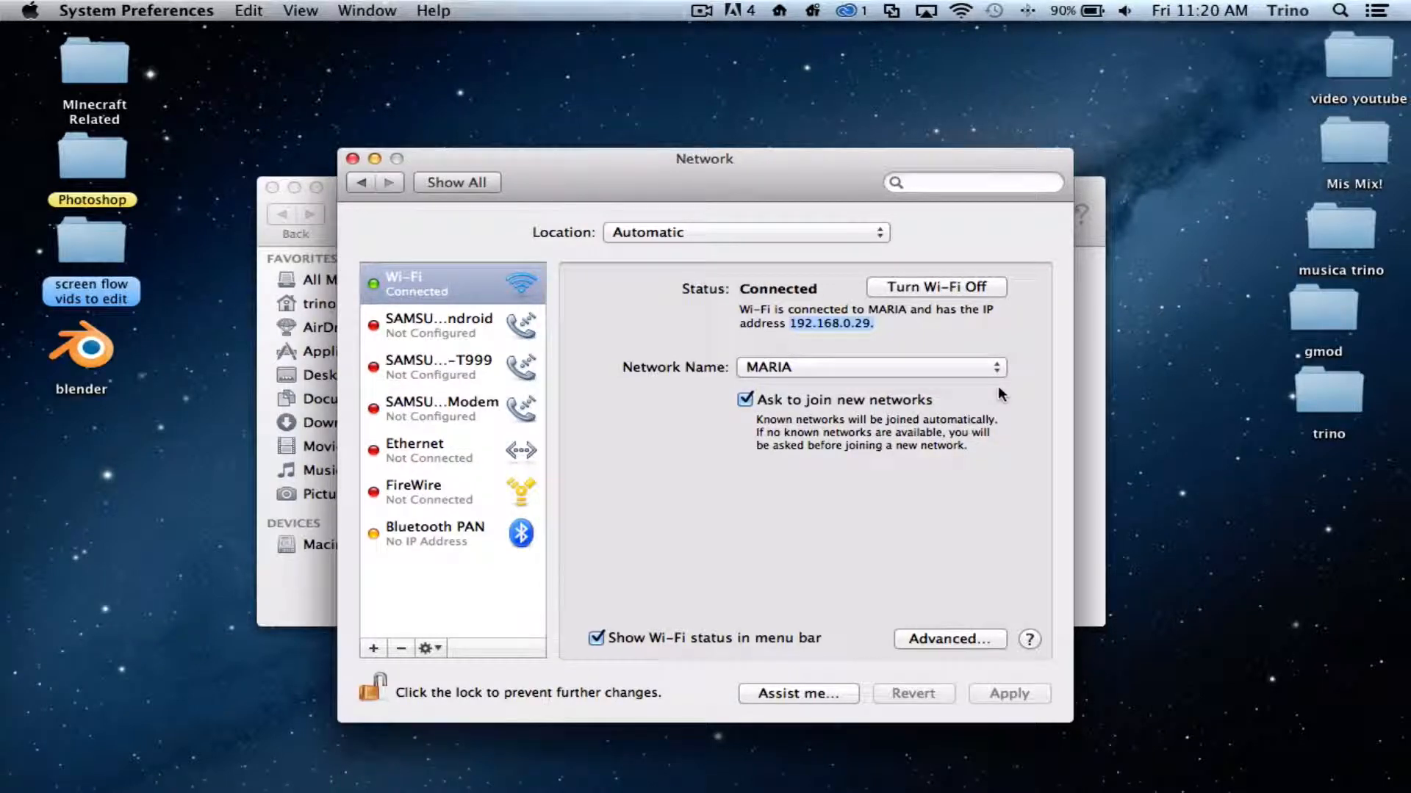
click(353, 158)
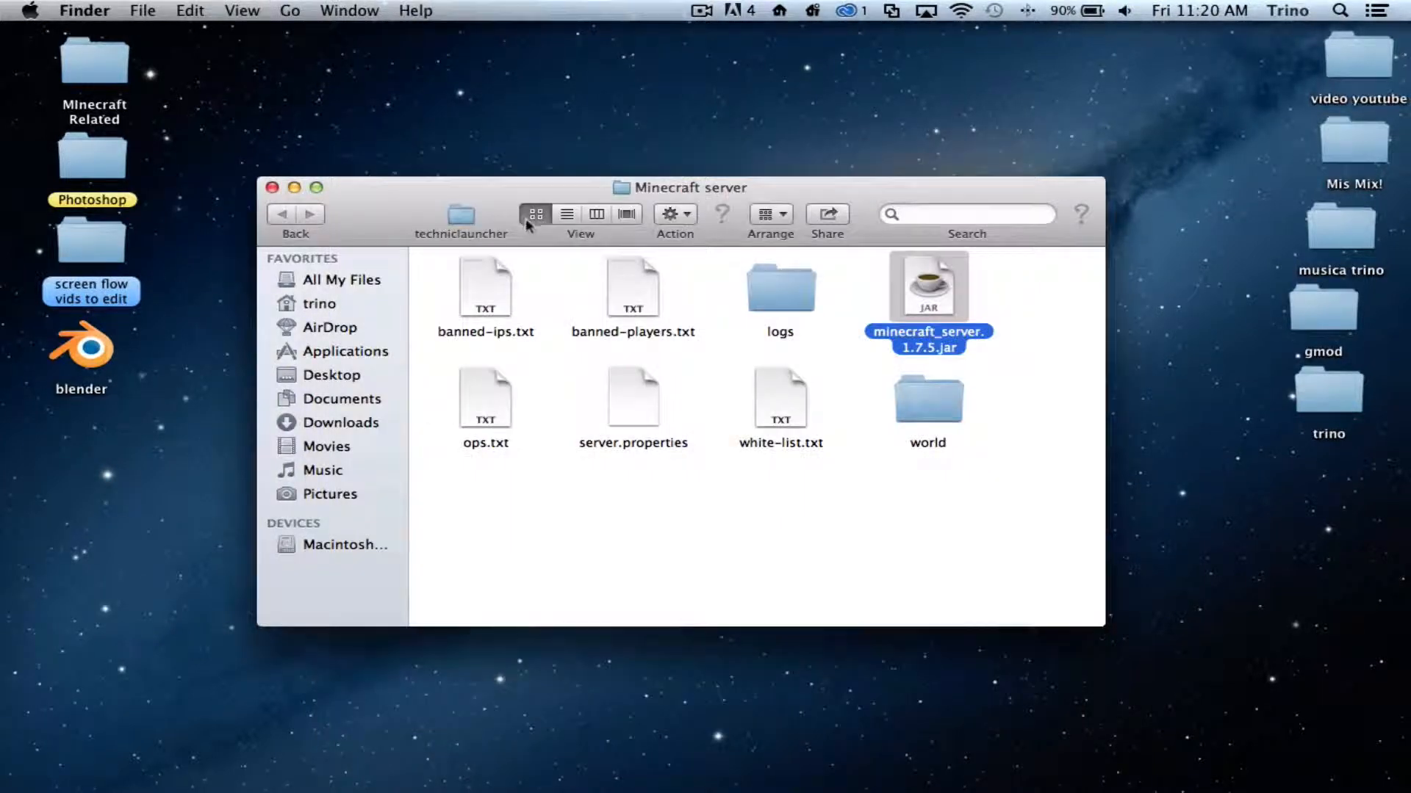
- Switch to the Chrome window and open the router's configuration page at 192.168.0.1
click(24, 346)
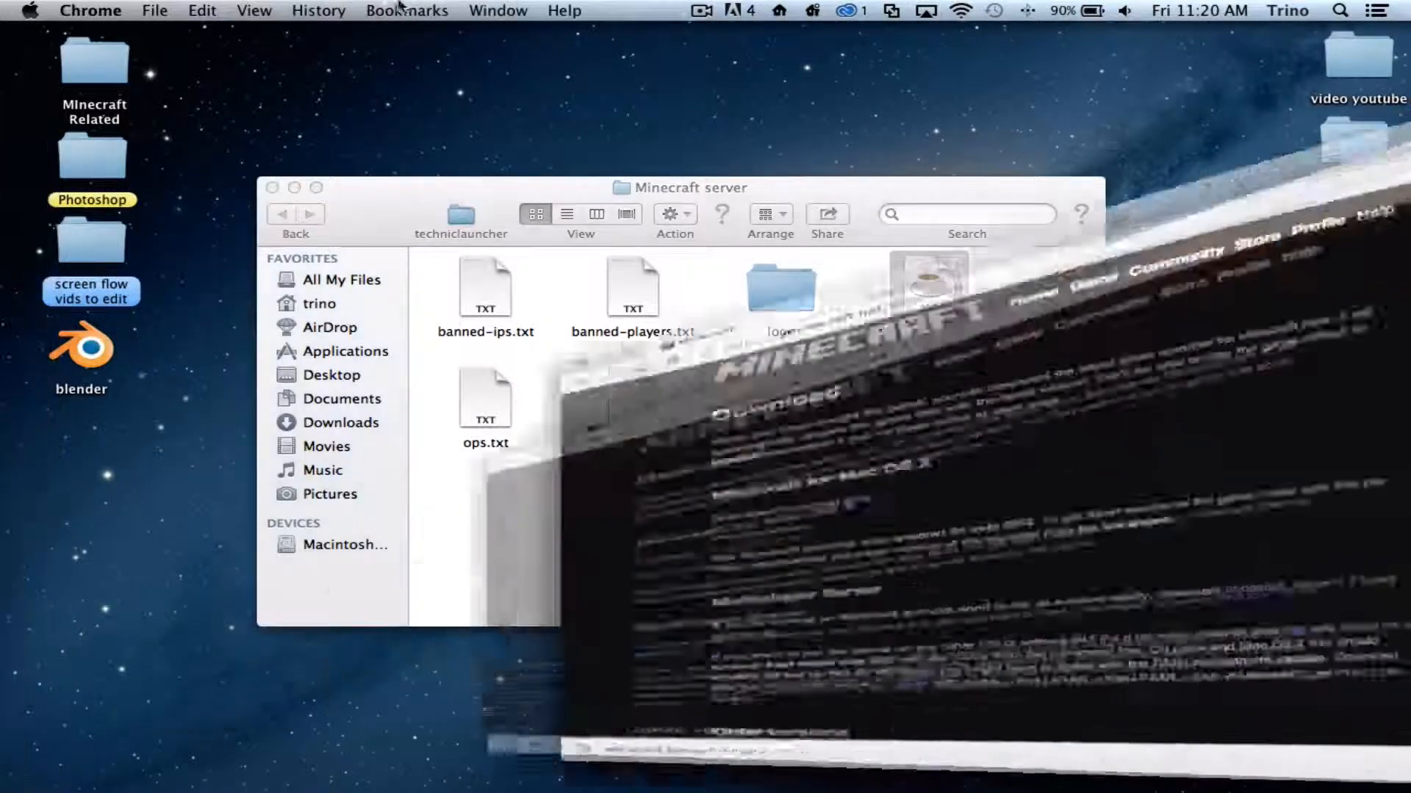
drag(1077, 34, 380, 25)
click(363, 75)
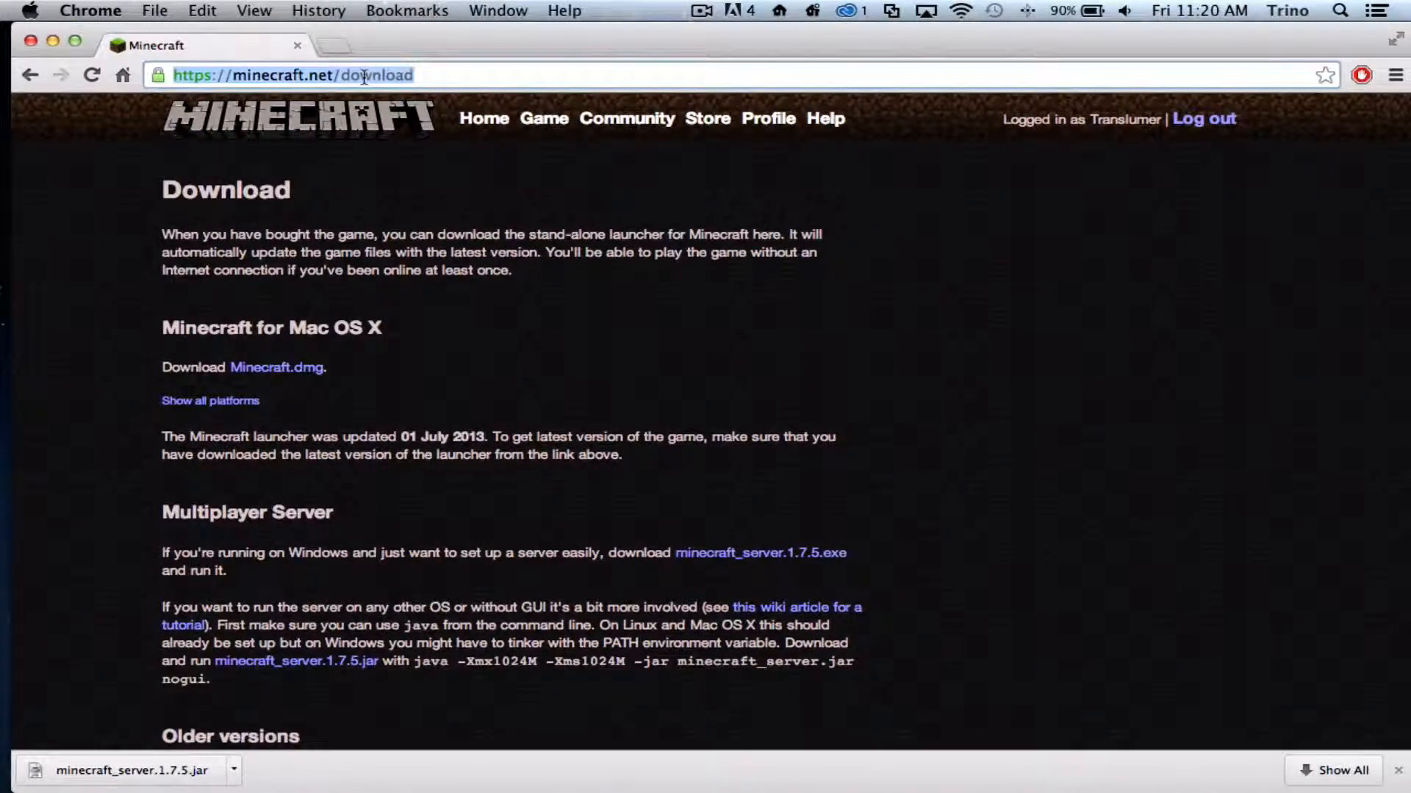
text(192.)
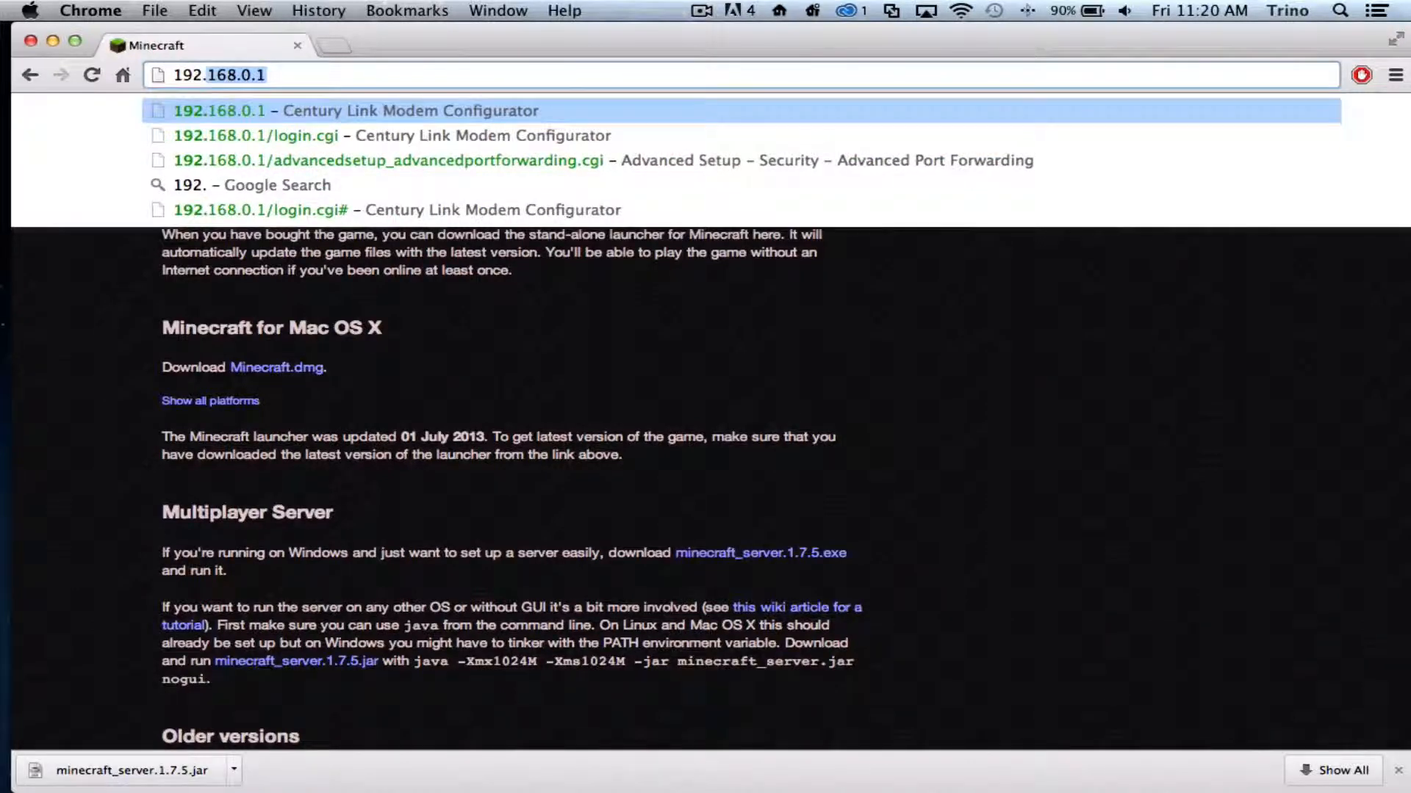
text(168.)
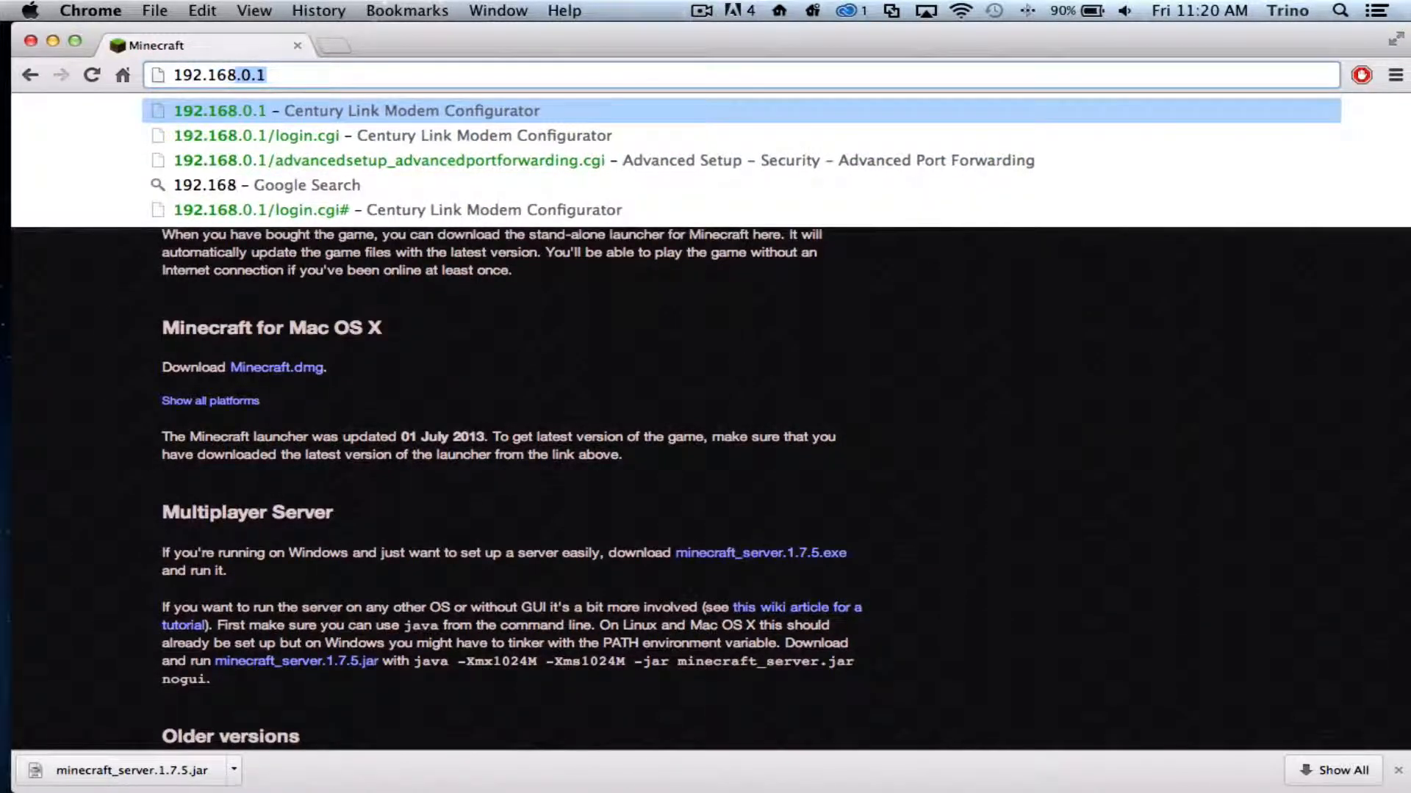
text(0.1)
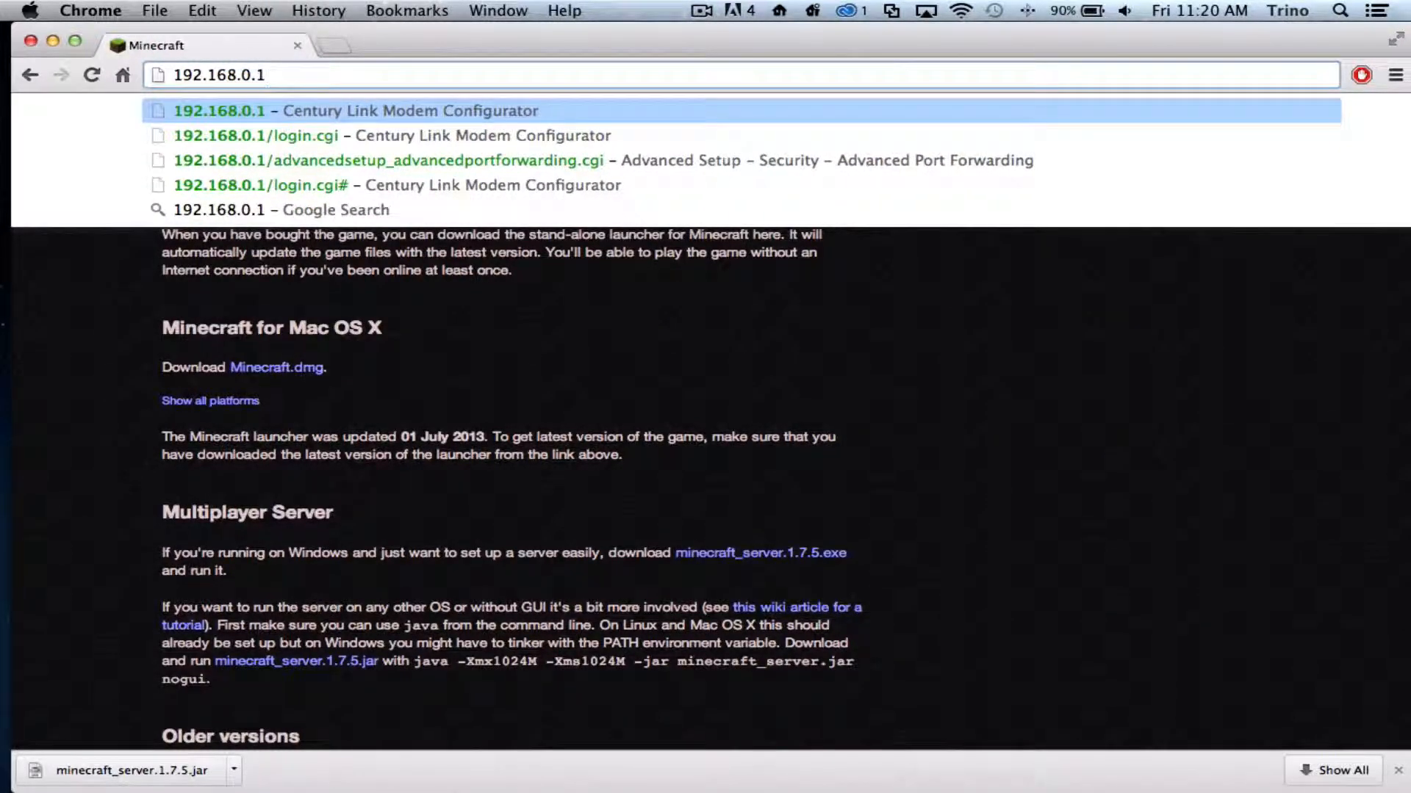
key(Return)
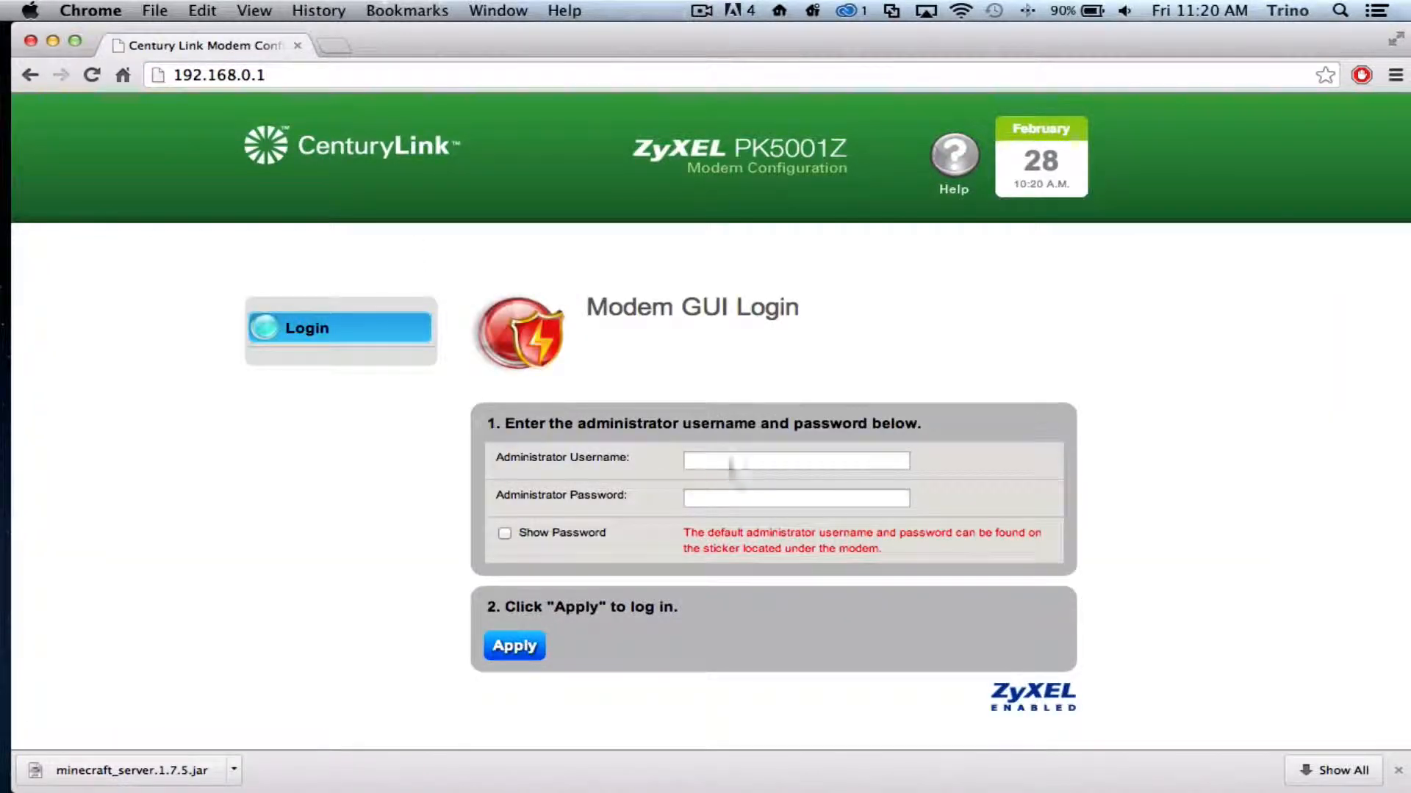
- Log in to the modem configuration with the administrator username admin and the administrator password
click(777, 468)
click(762, 460)
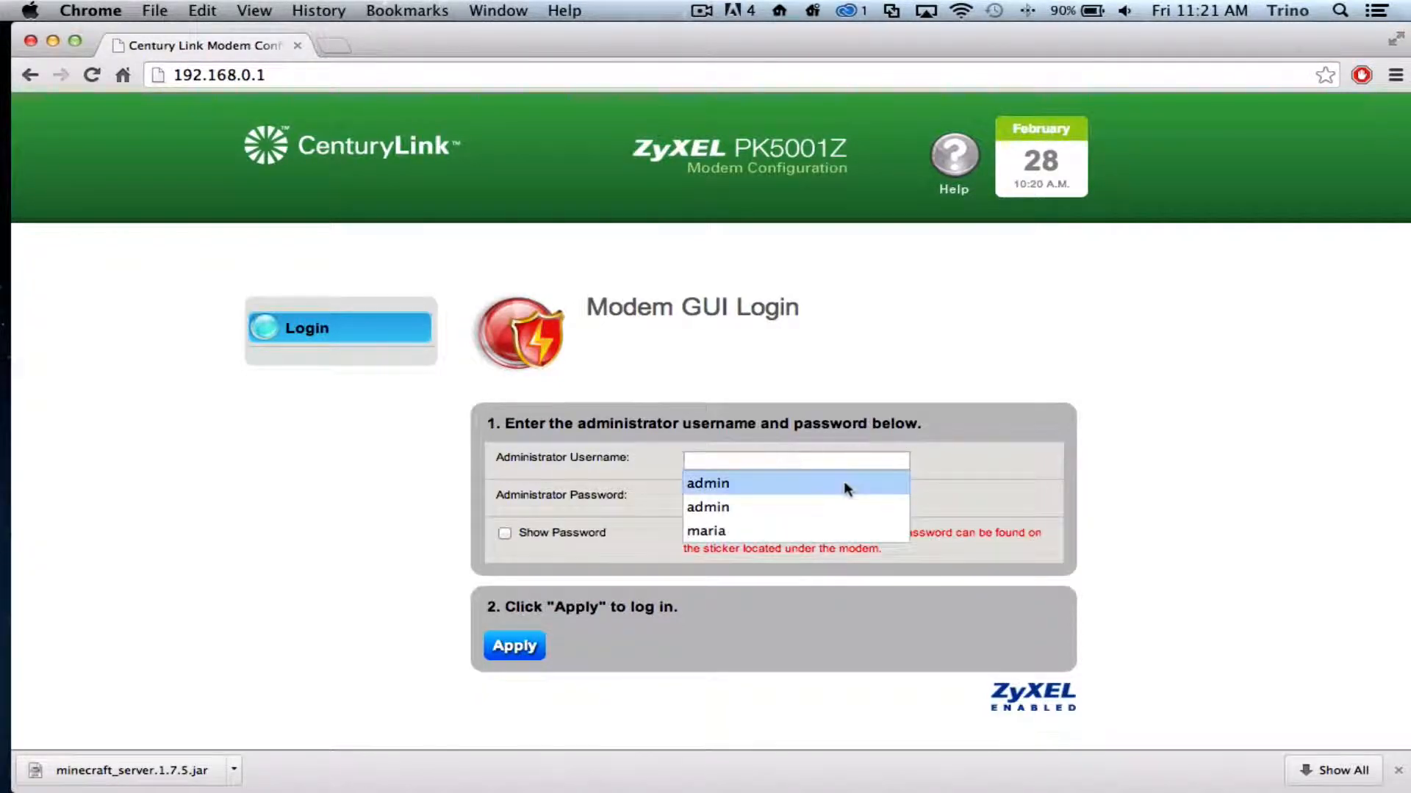
click(883, 478)
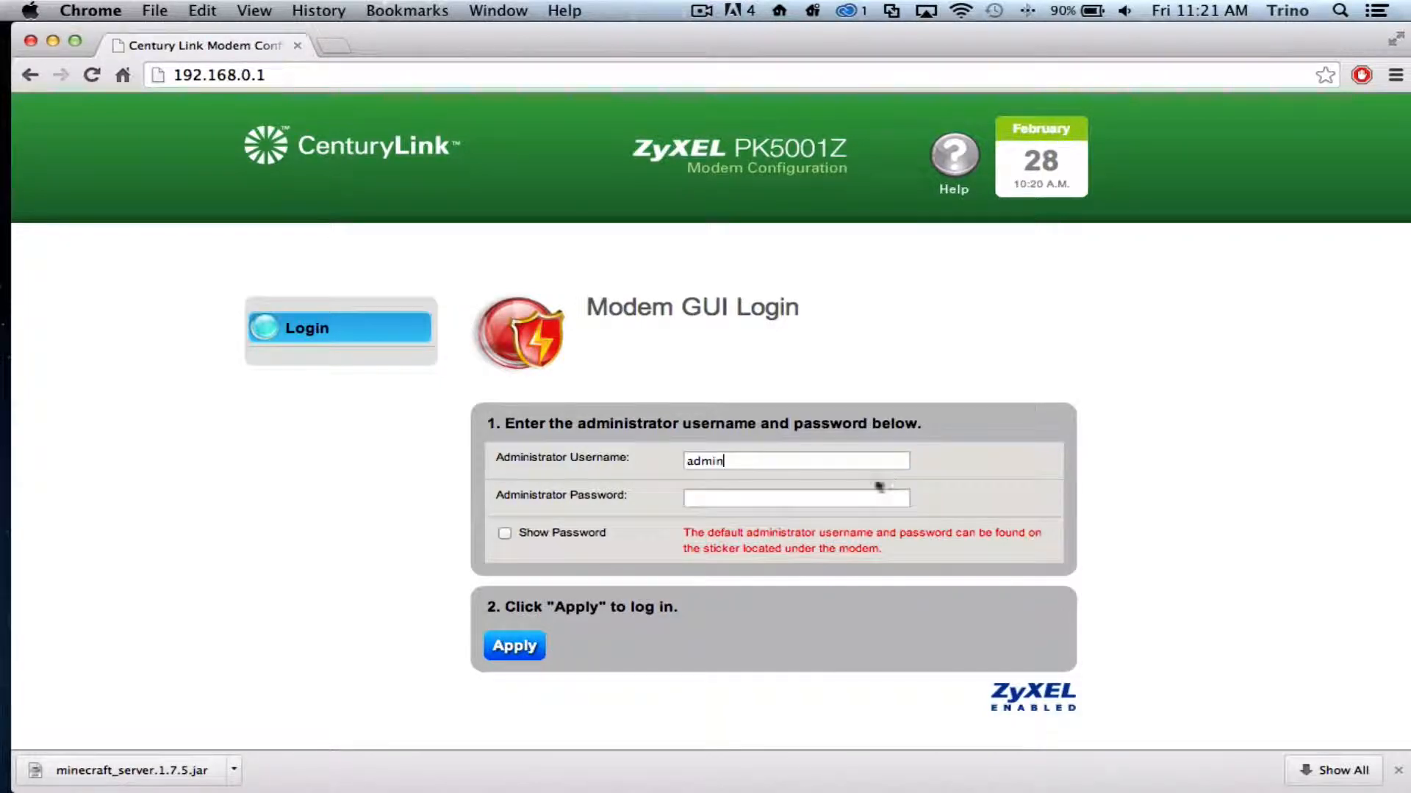
click(836, 496)
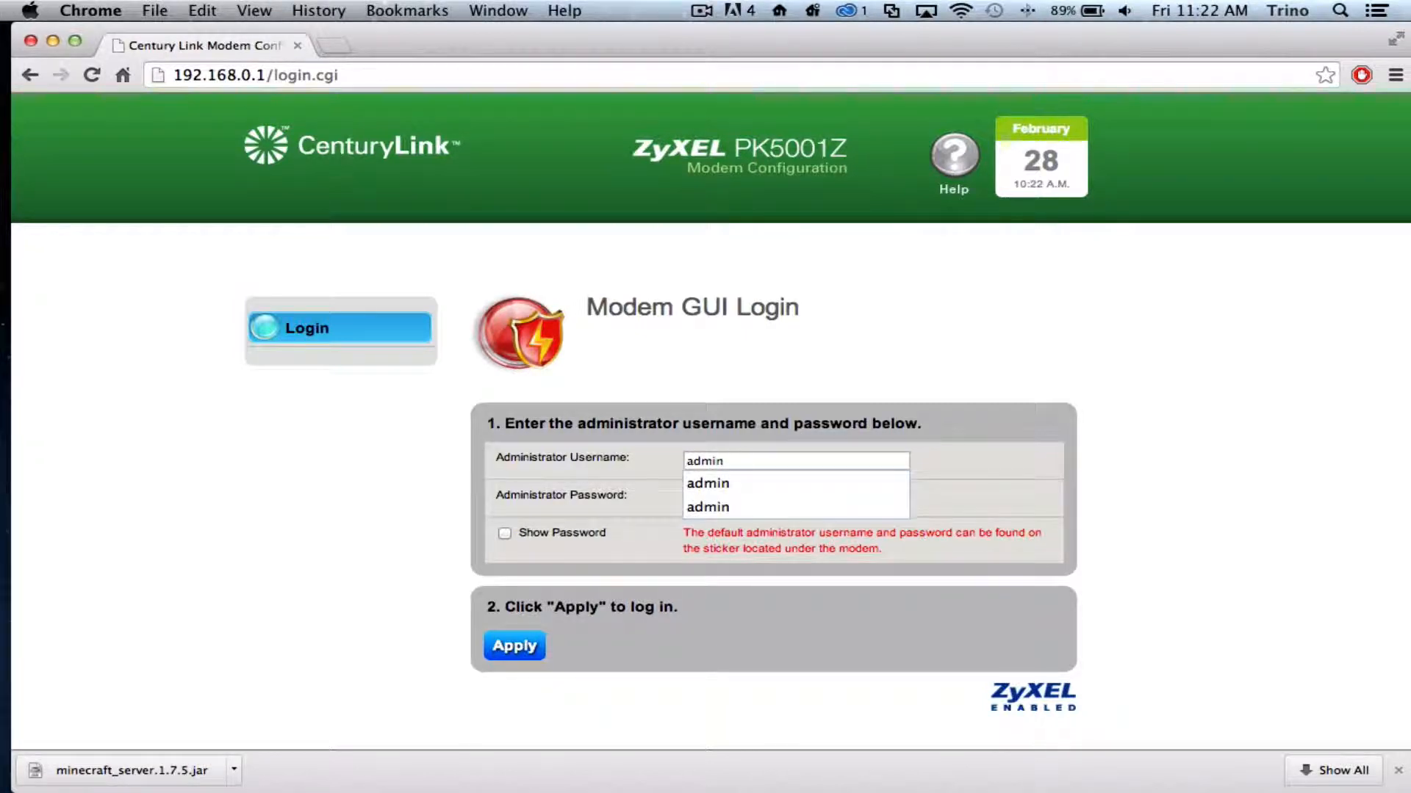
click(753, 489)
click(743, 503)
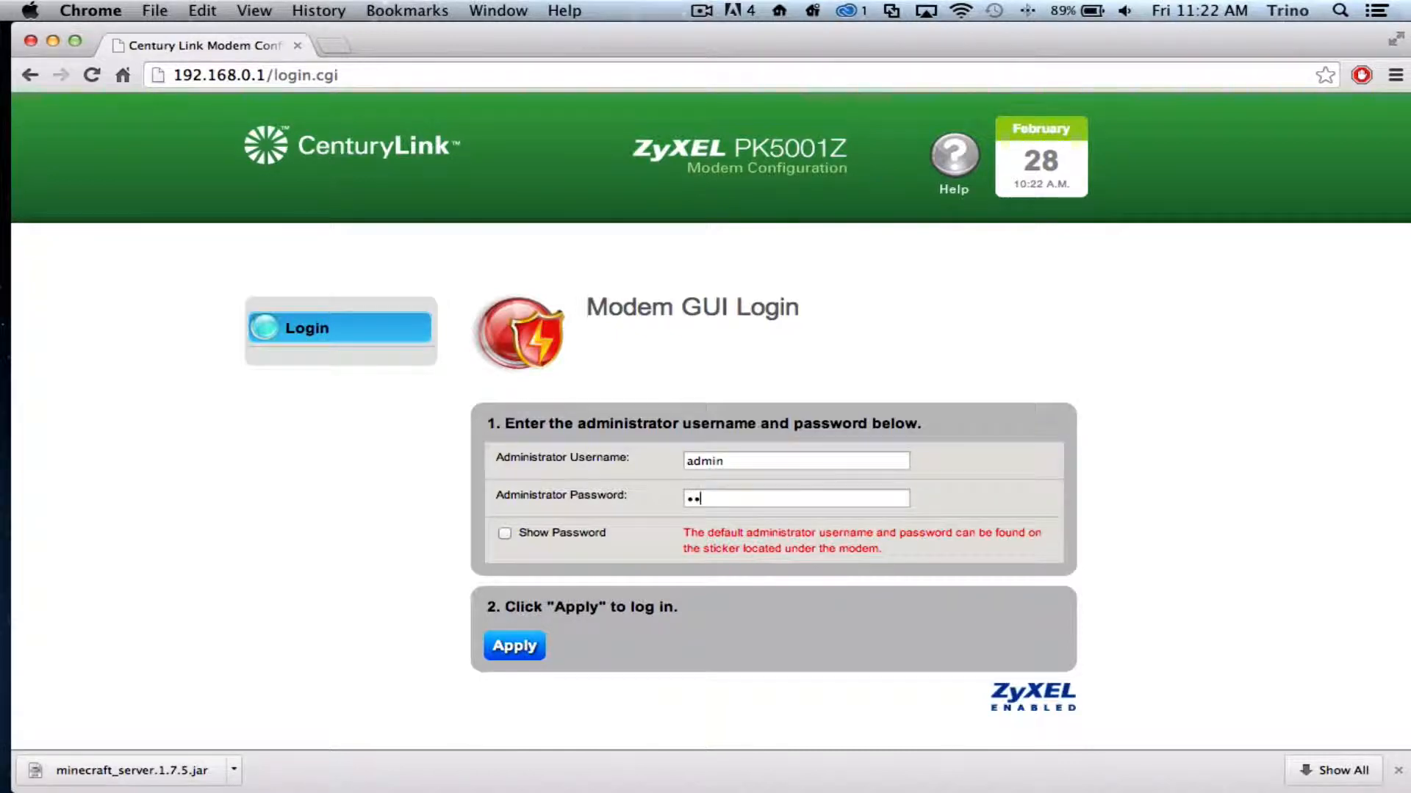
text(•)
click(518, 646)
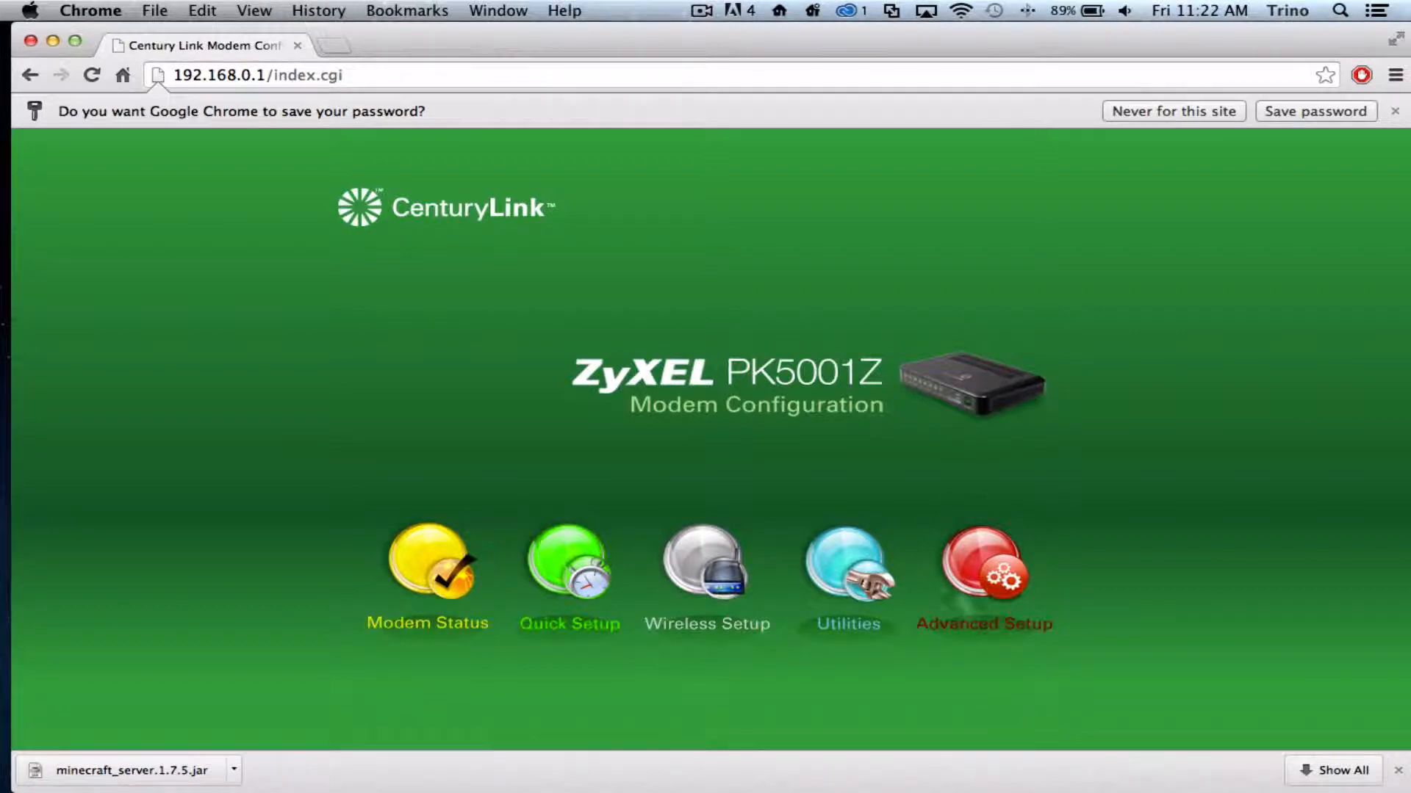
- Open the Port Forwarding page in the Security section of the modem's Advanced Setup
click(1005, 587)
scroll(645, 422, down, 5)
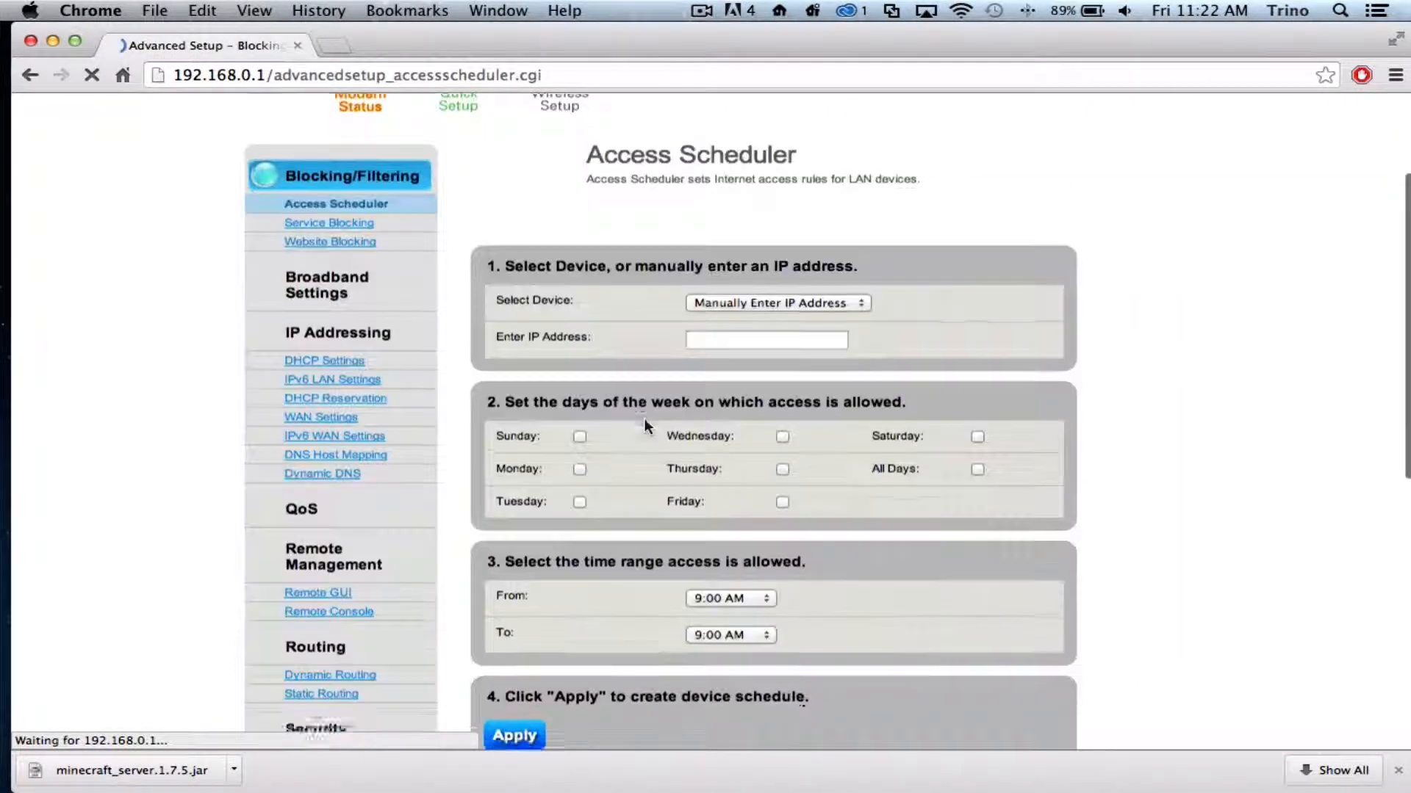
scroll(645, 423, down, 1)
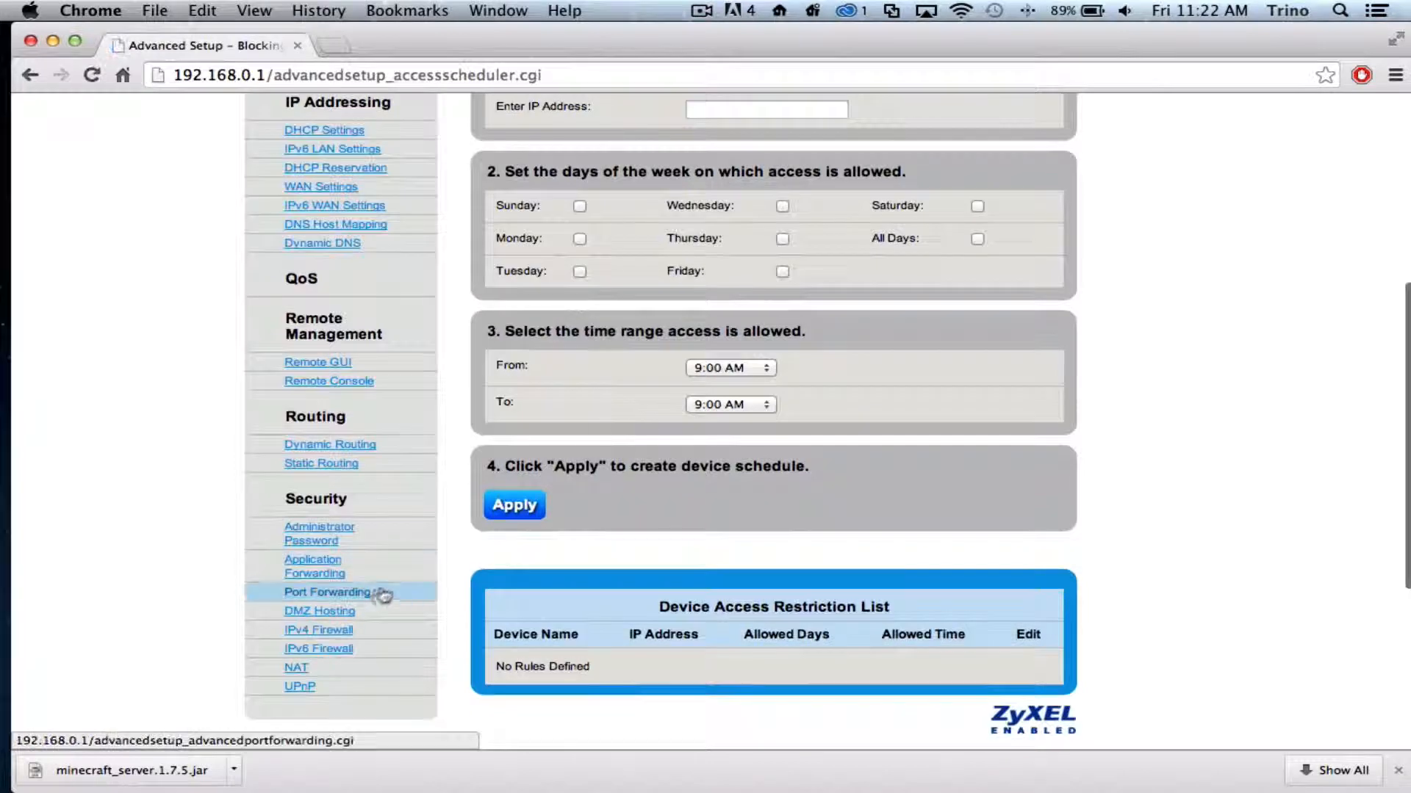
click(353, 597)
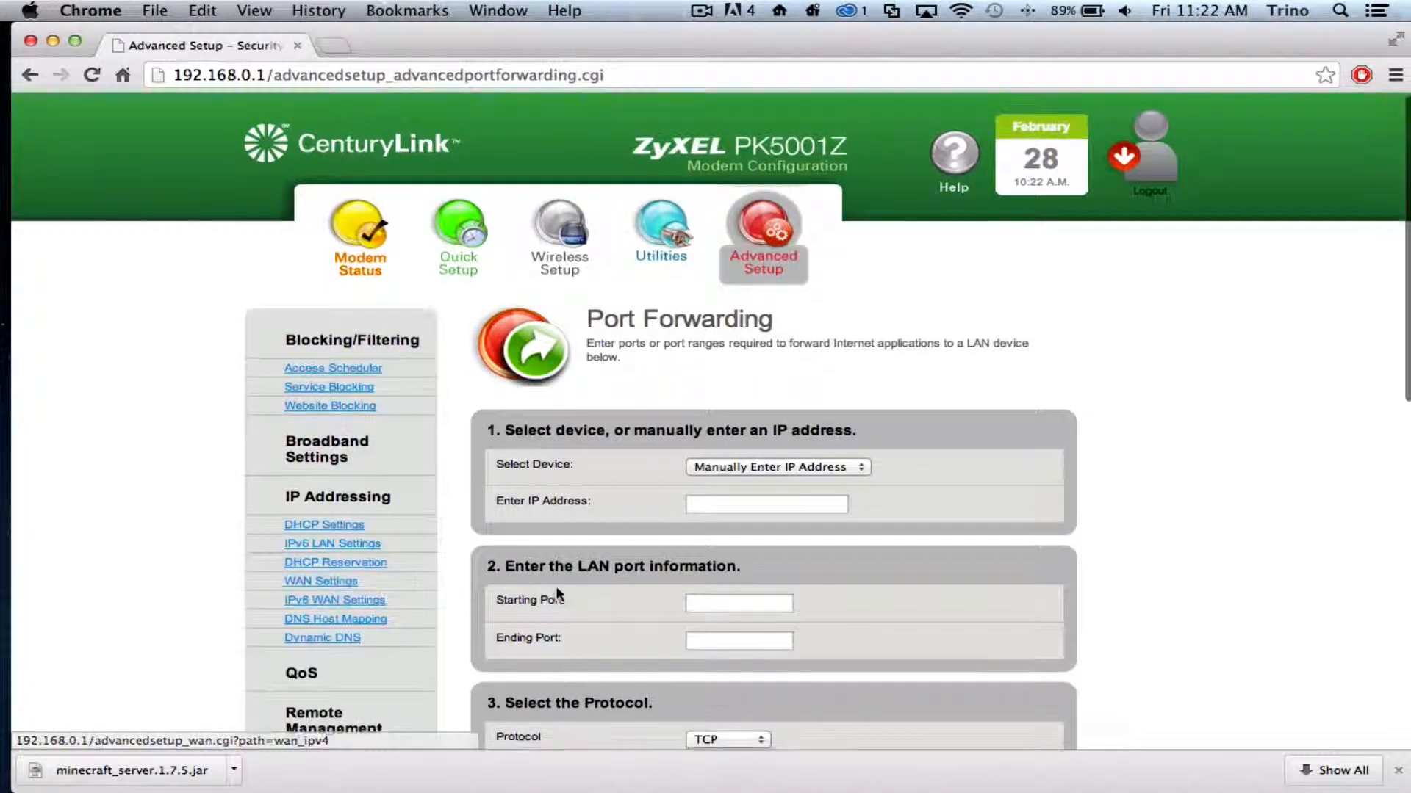
- Copy the Wi-Fi IP address from the Mac's Network preferences and enter "192.168.0.29." as the device's IP address for port forwarding
scroll(573, 586, down, 1)
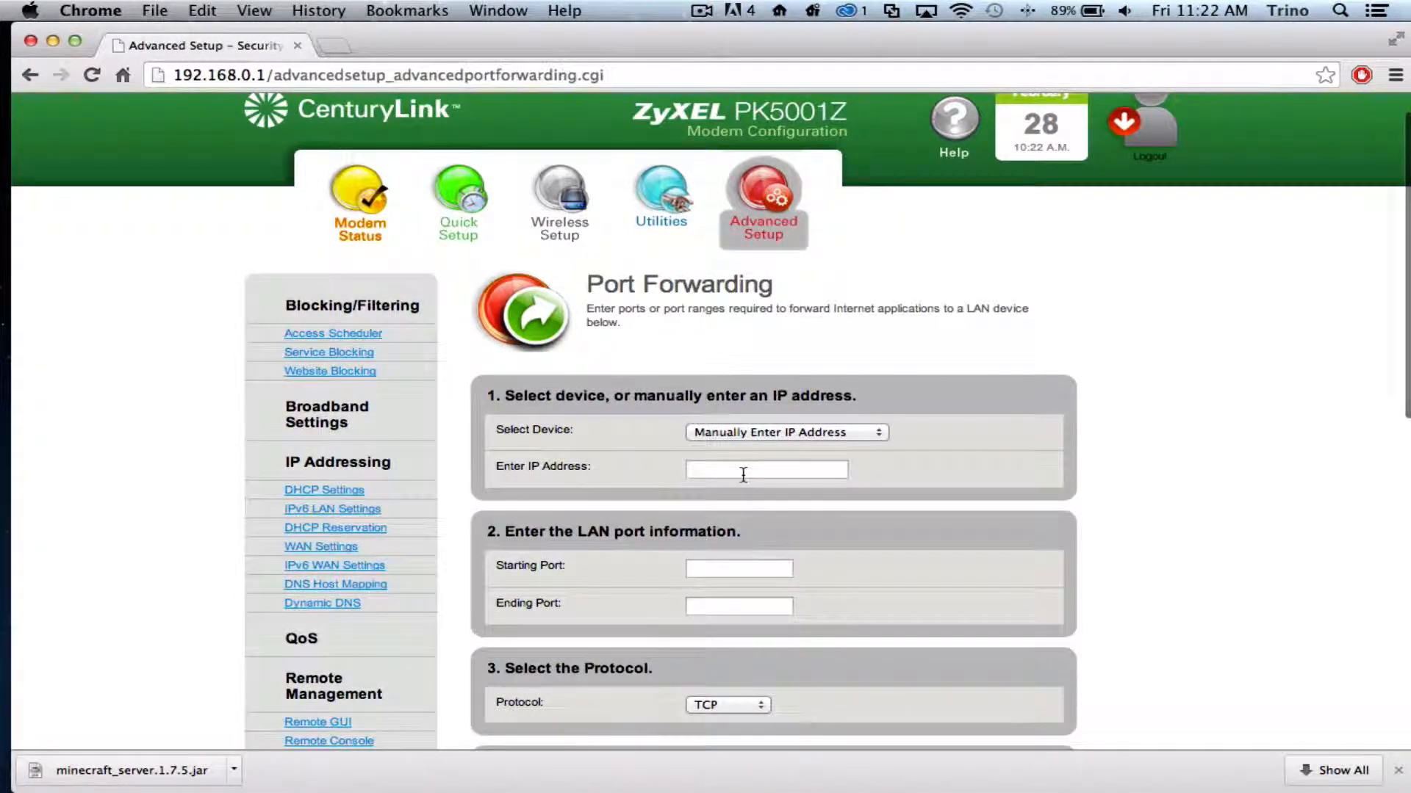
click(28, 106)
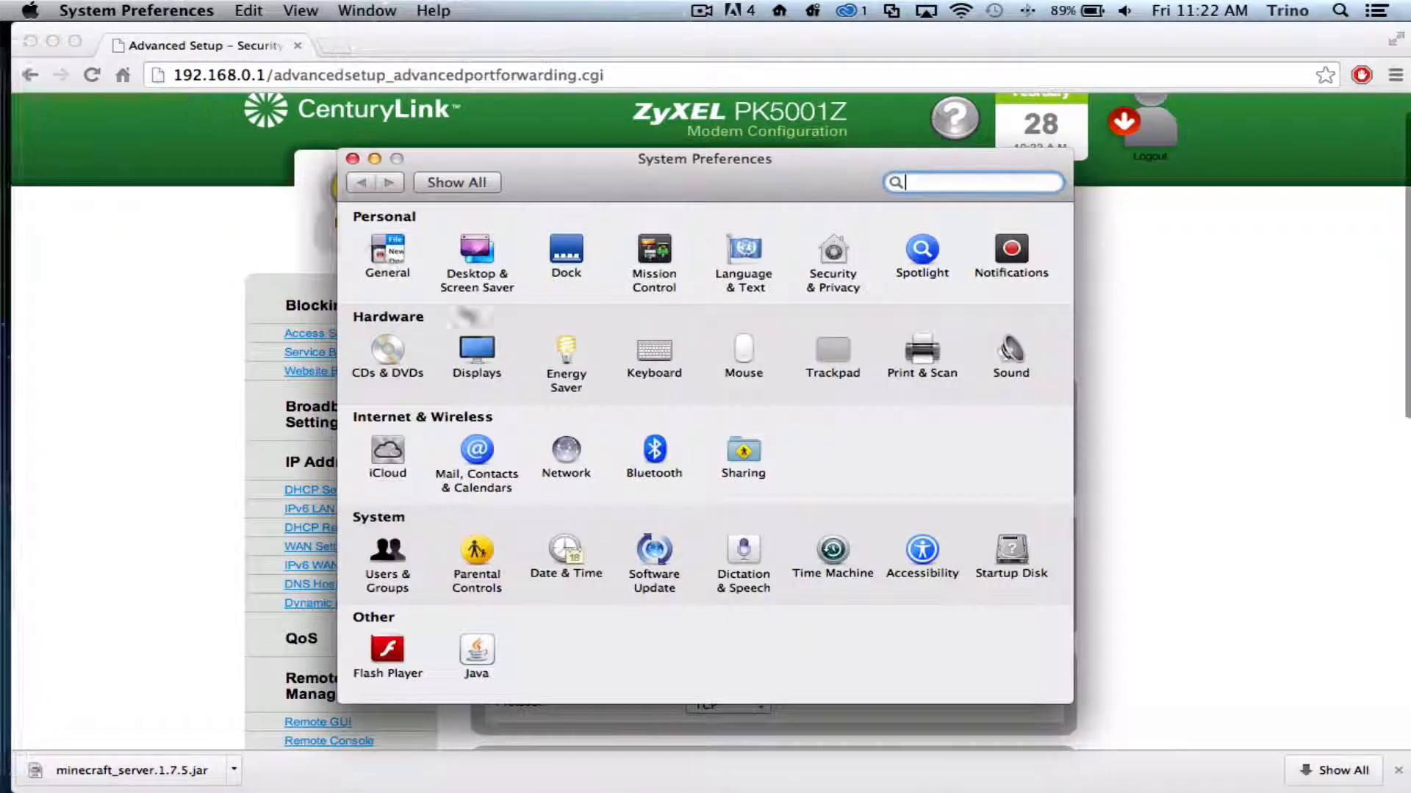
click(575, 452)
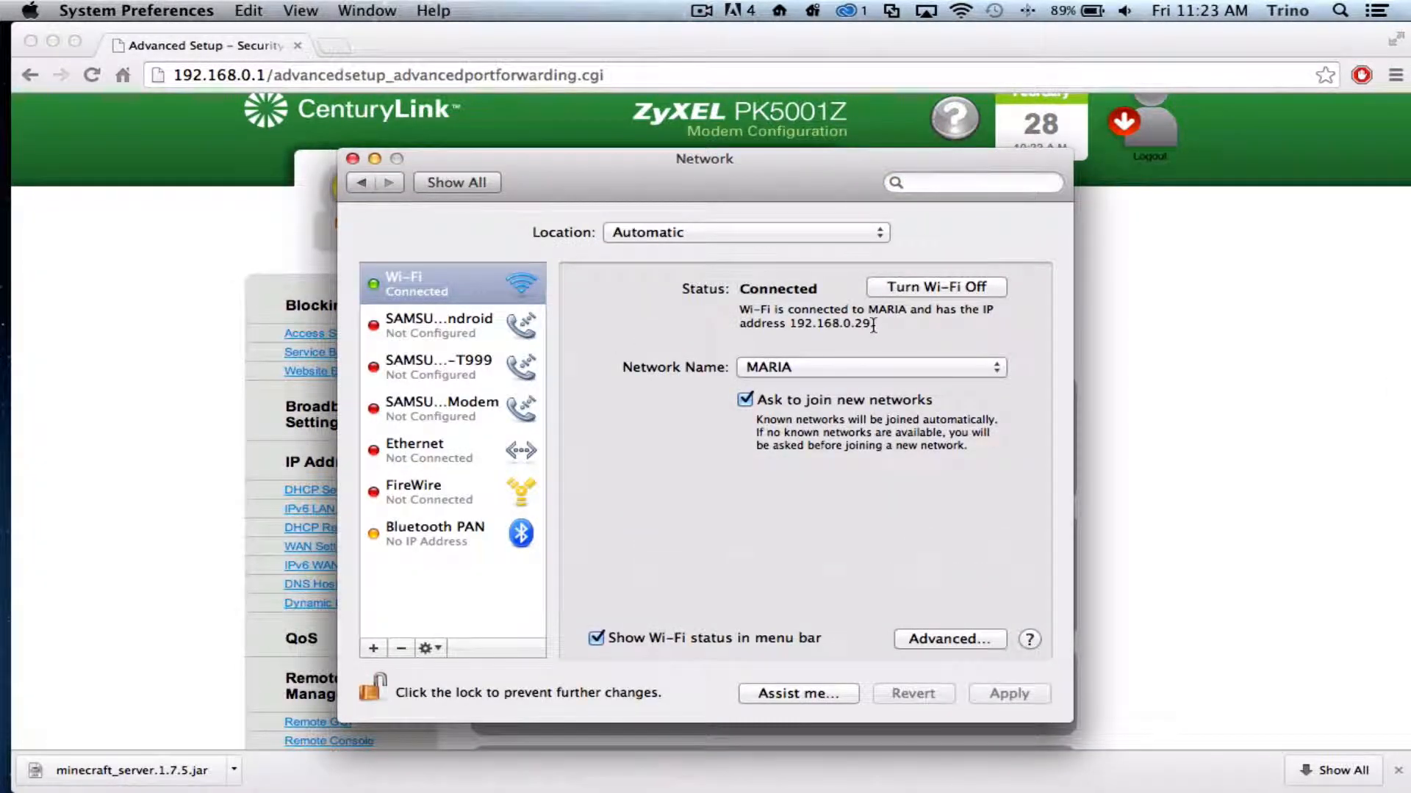
drag(875, 326, 810, 328)
click(169, 254)
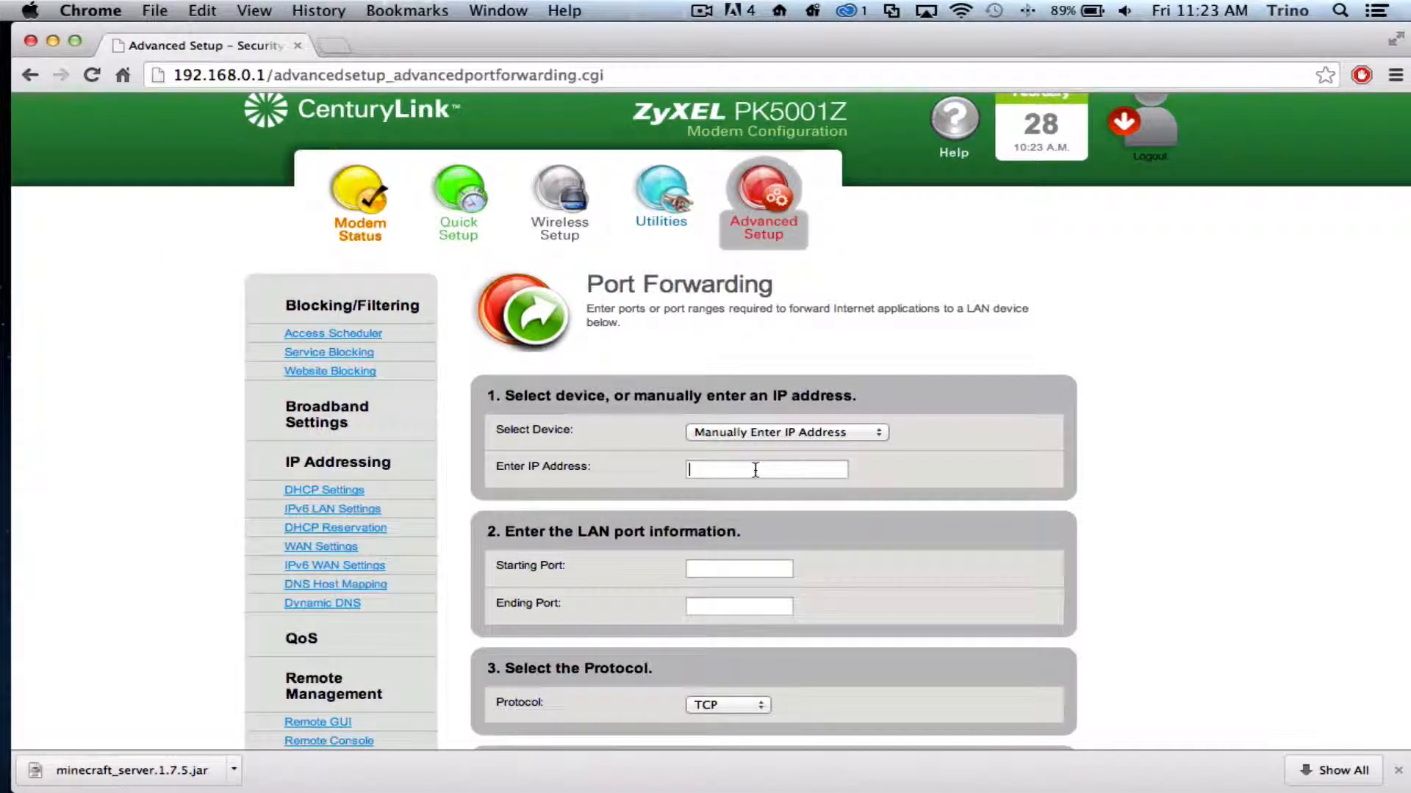
text(192.168.0.29.)
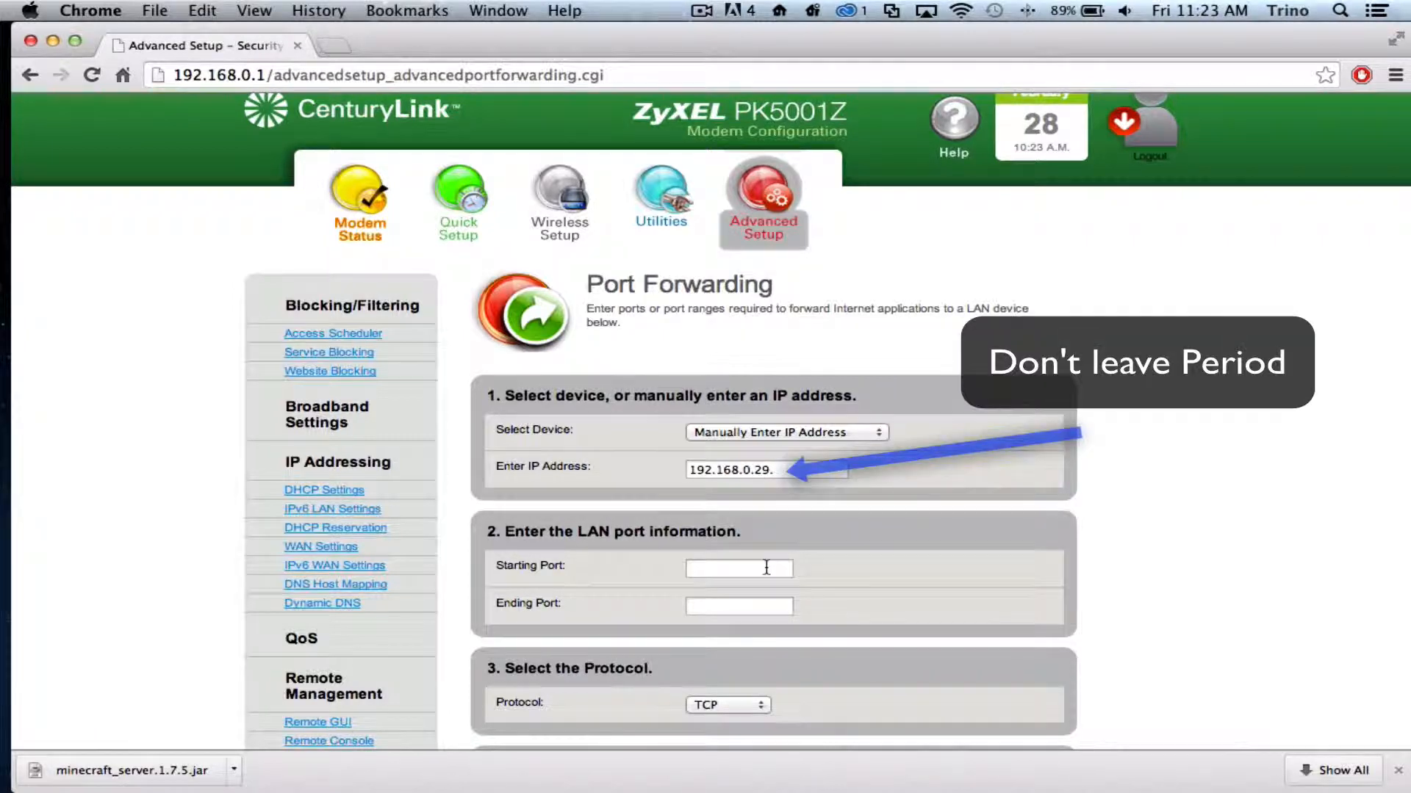
- Set both the starting and ending LAN ports to 25565 and the protocol to TCP,UDP
text(25565)
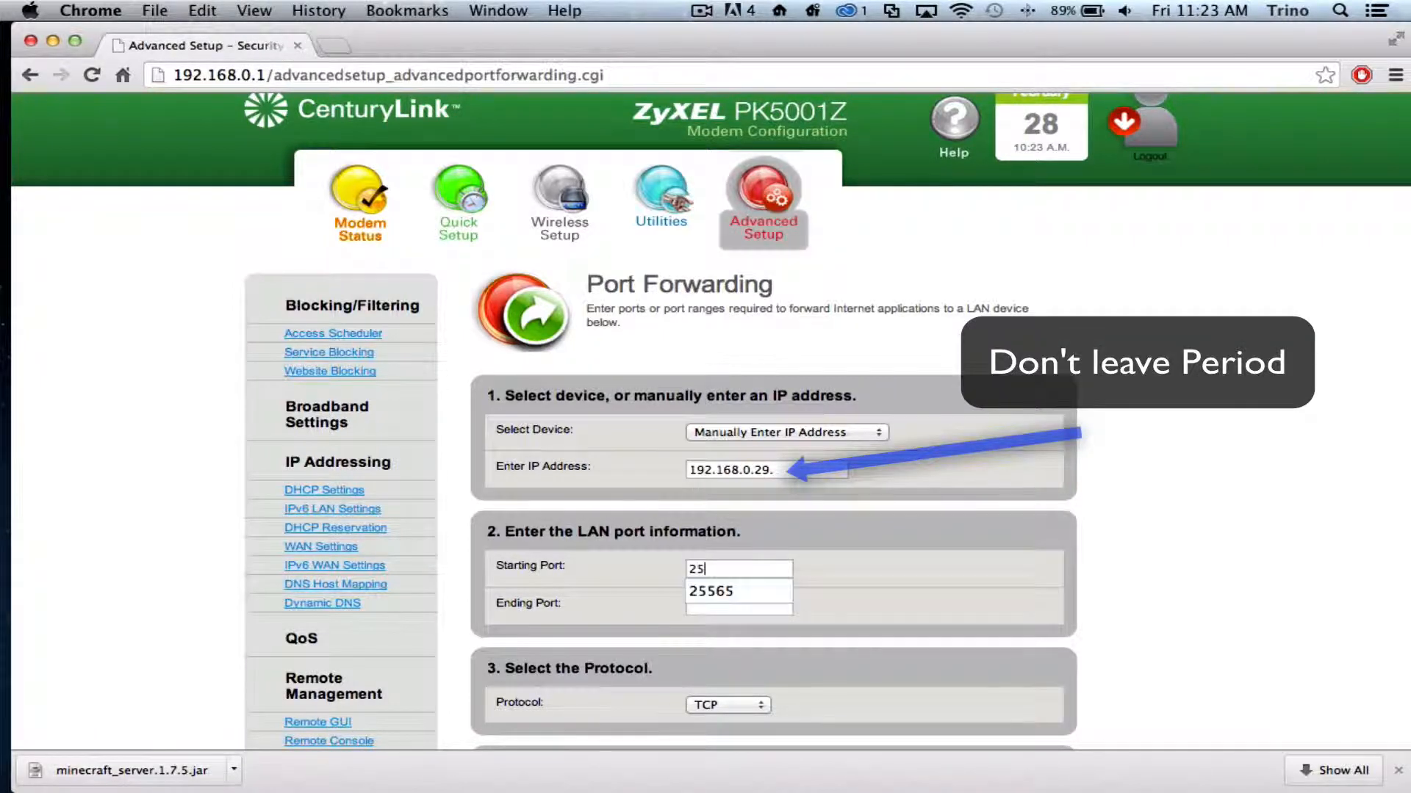
click(748, 604)
text(25565)
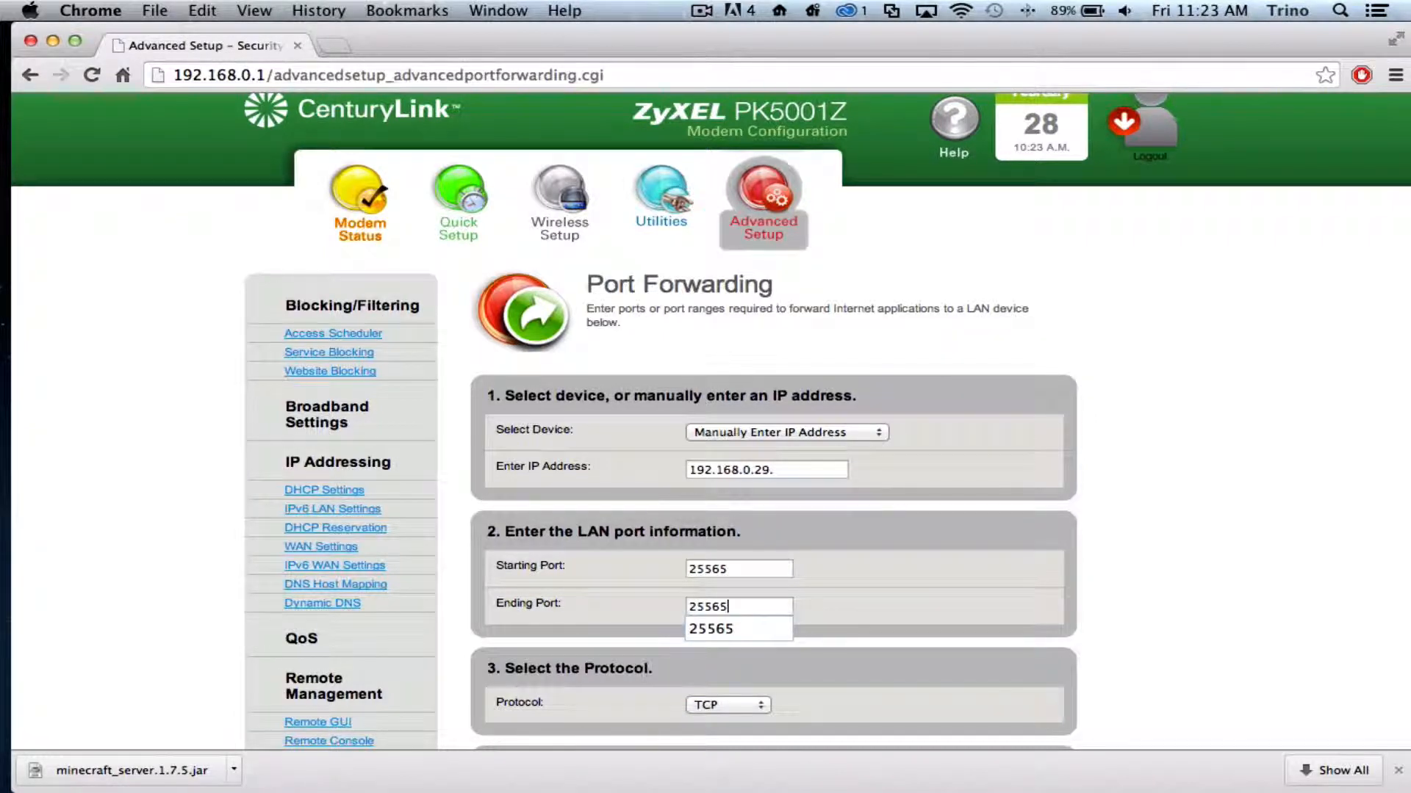
click(789, 653)
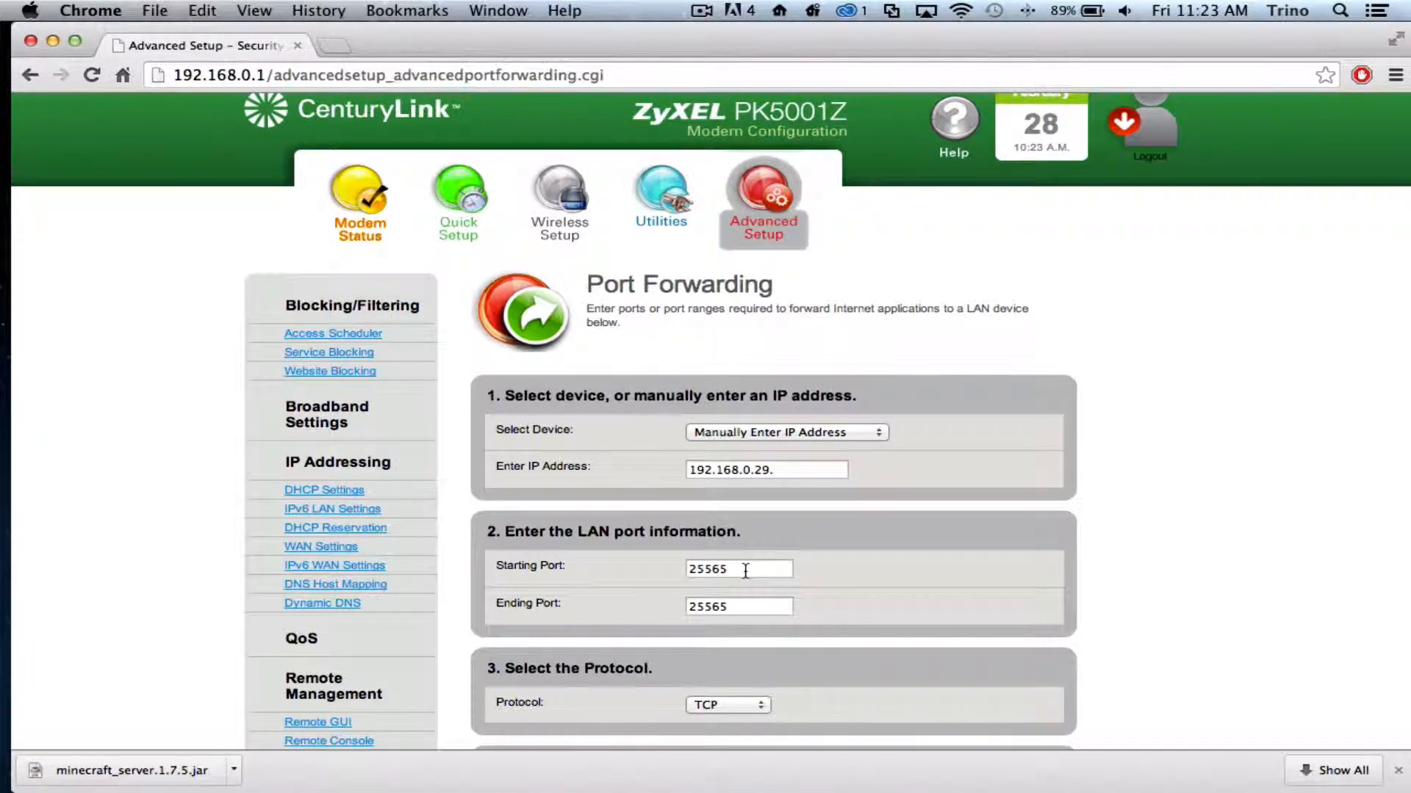
scroll(745, 570, down, 3)
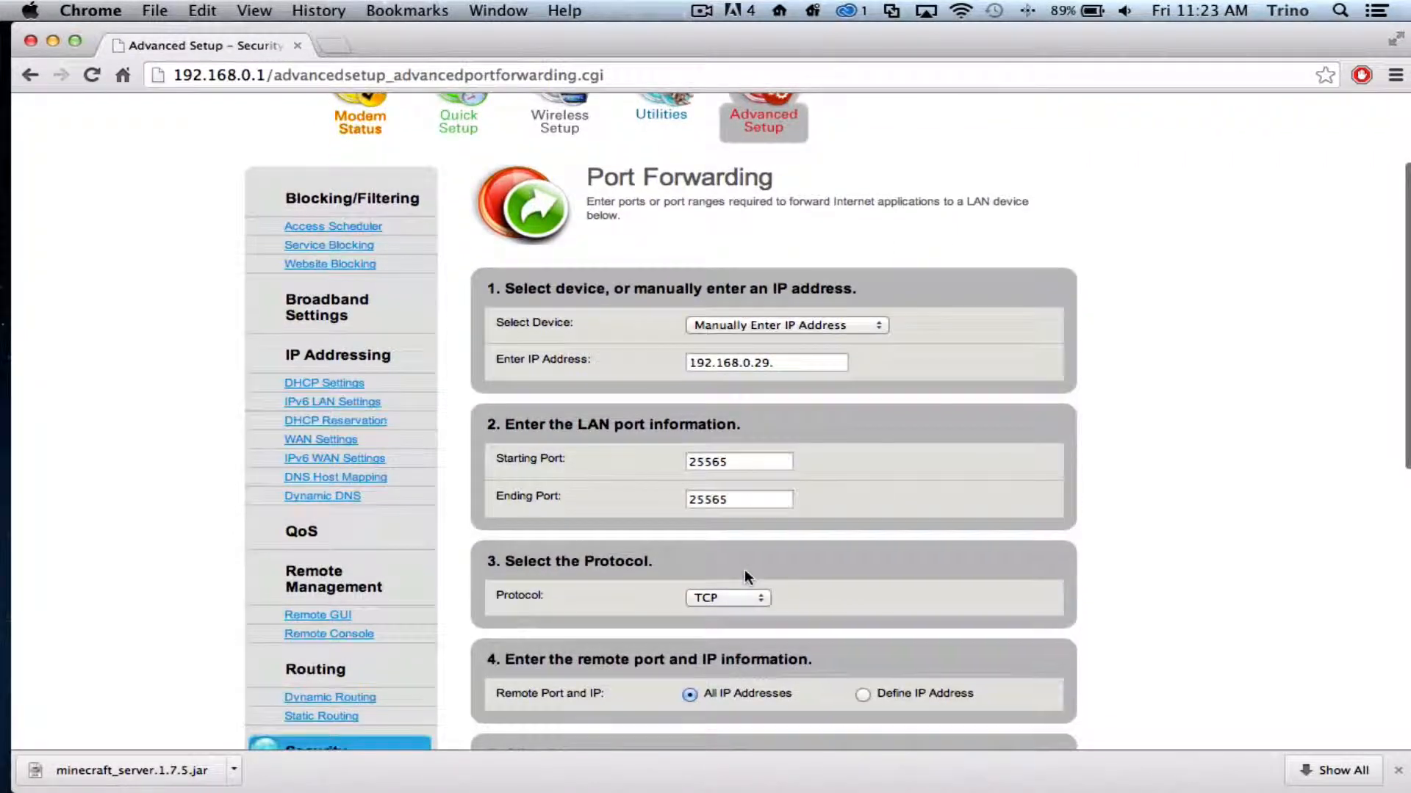
click(734, 594)
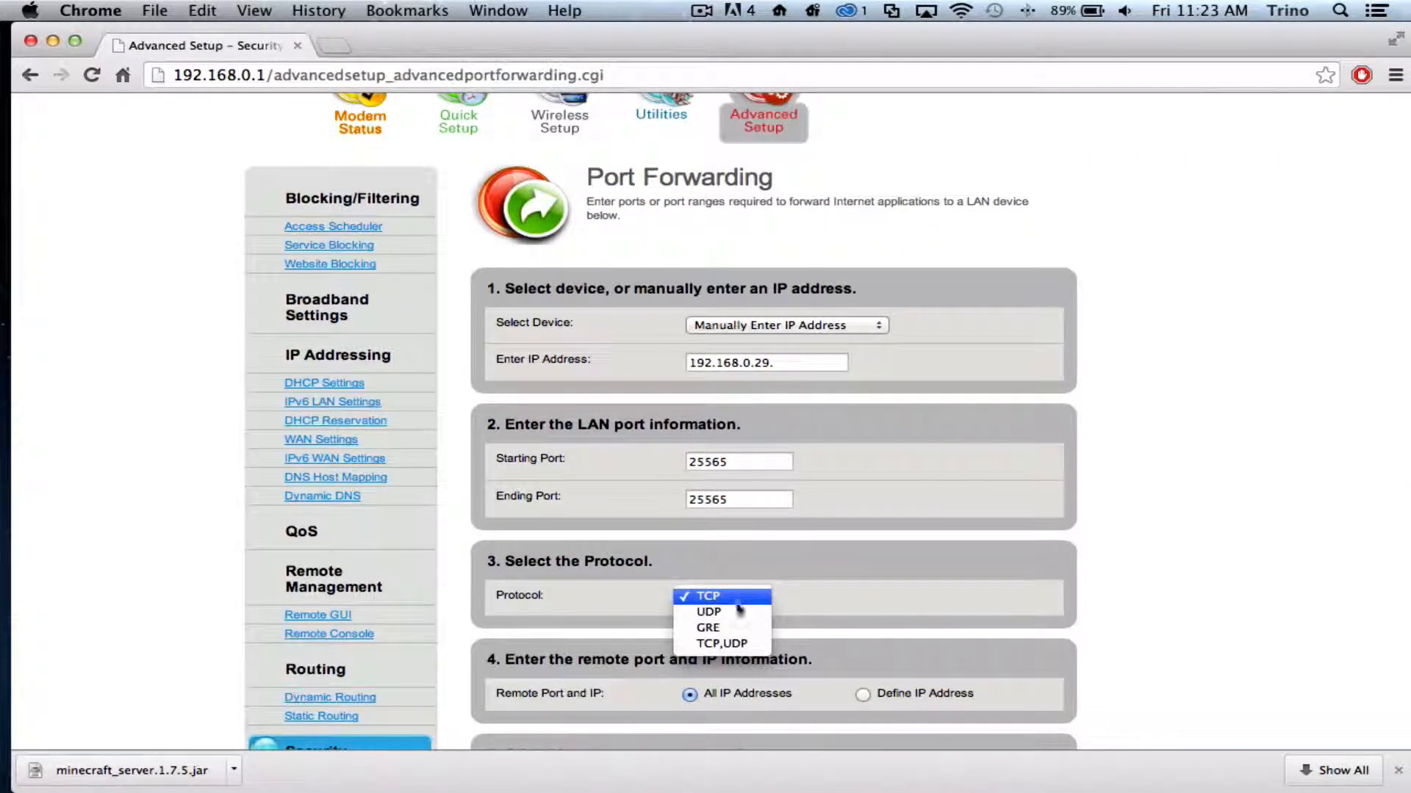
click(742, 642)
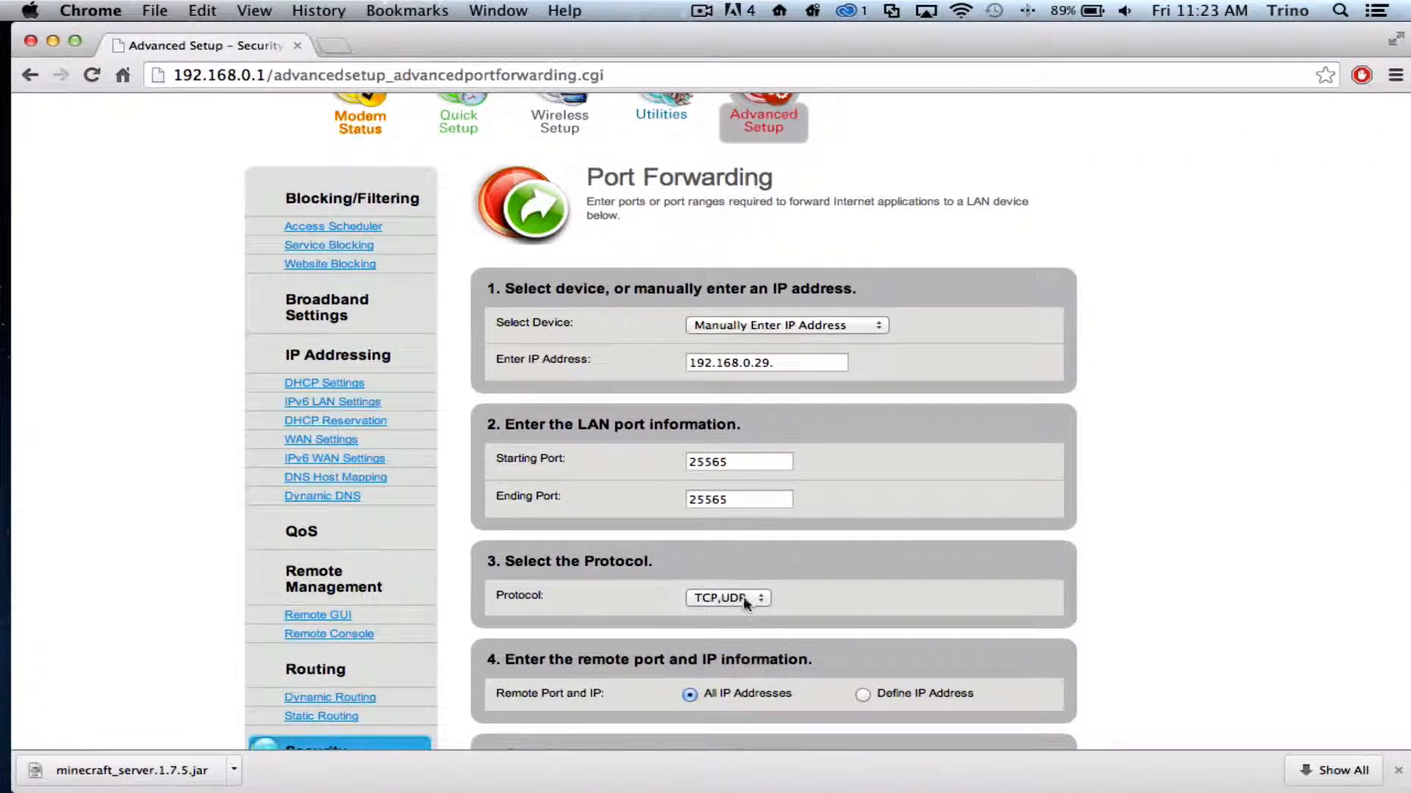
- Review the remaining port forwarding settings and the Port Forwarding List, and close the browser and Network preferences windows
scroll(780, 594, down, 4)
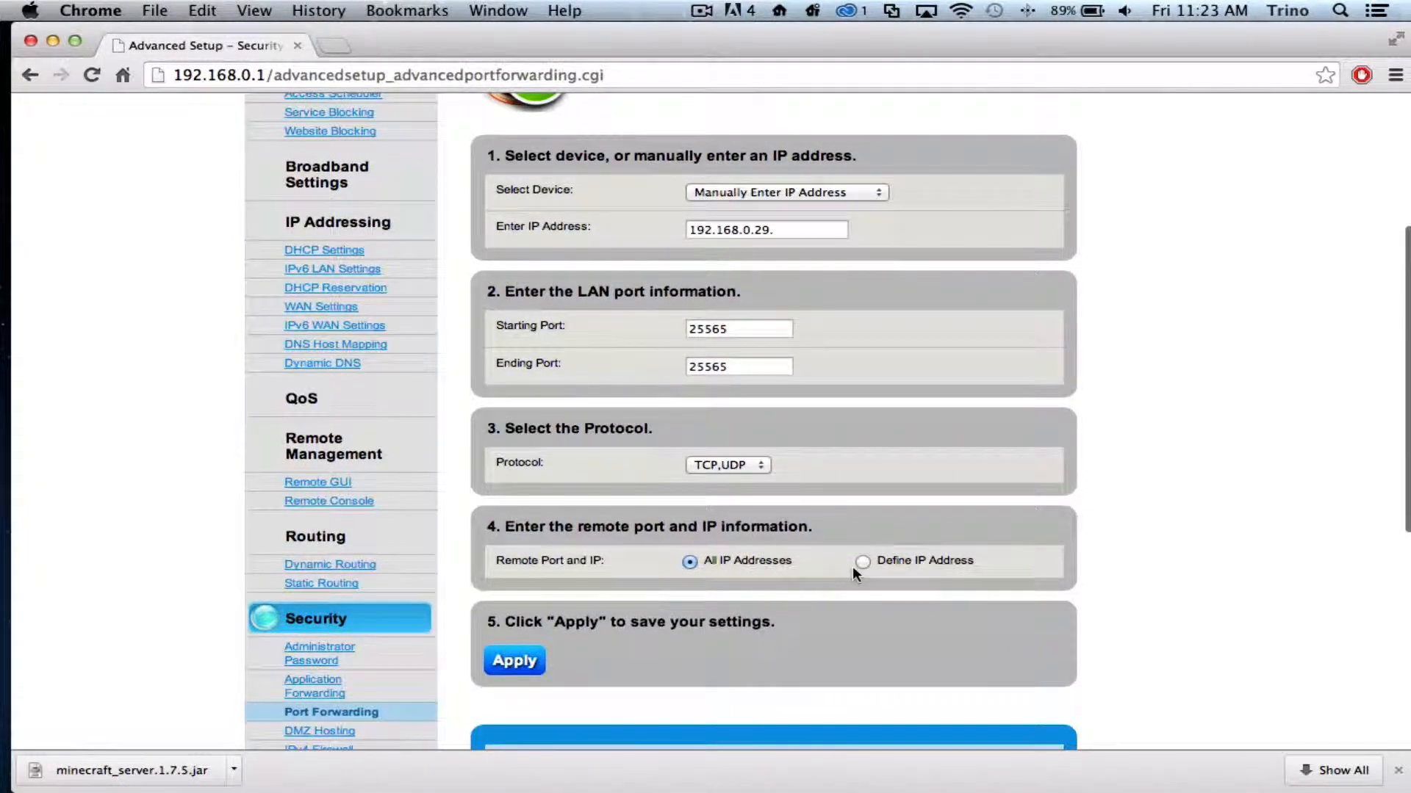
scroll(771, 592, down, 4)
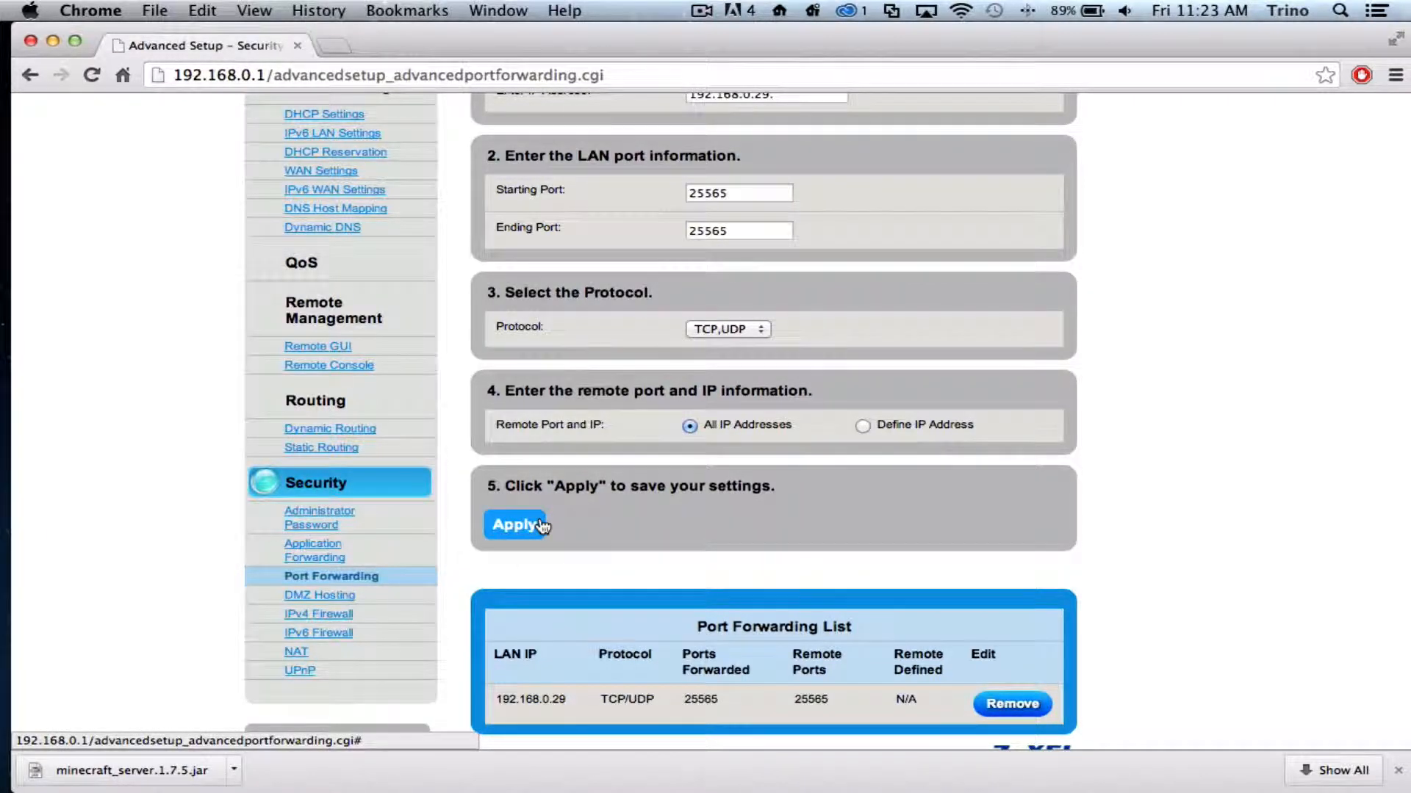
scroll(854, 660, down, 8)
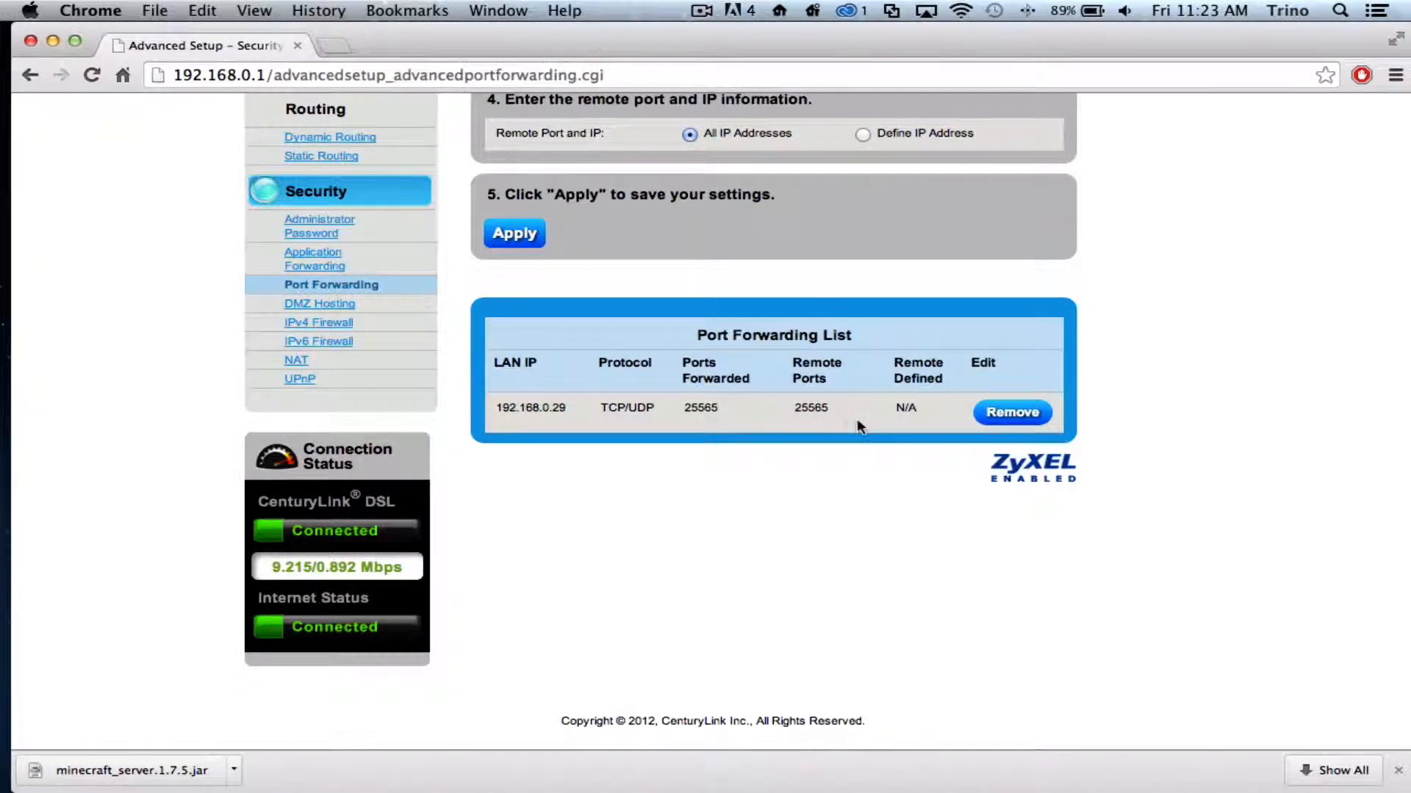
scroll(708, 382, up, 10)
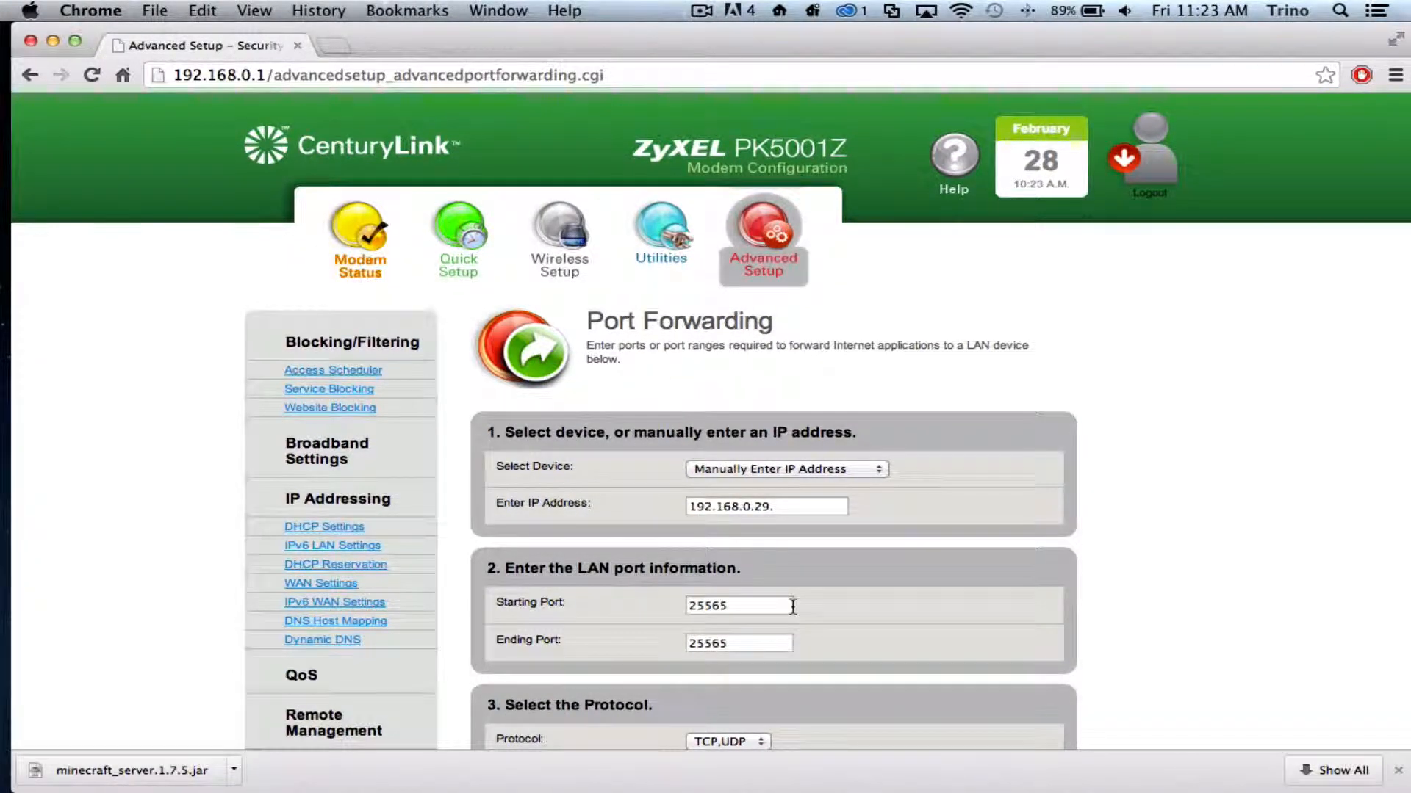
scroll(793, 607, down, 7)
scroll(793, 606, up, 4)
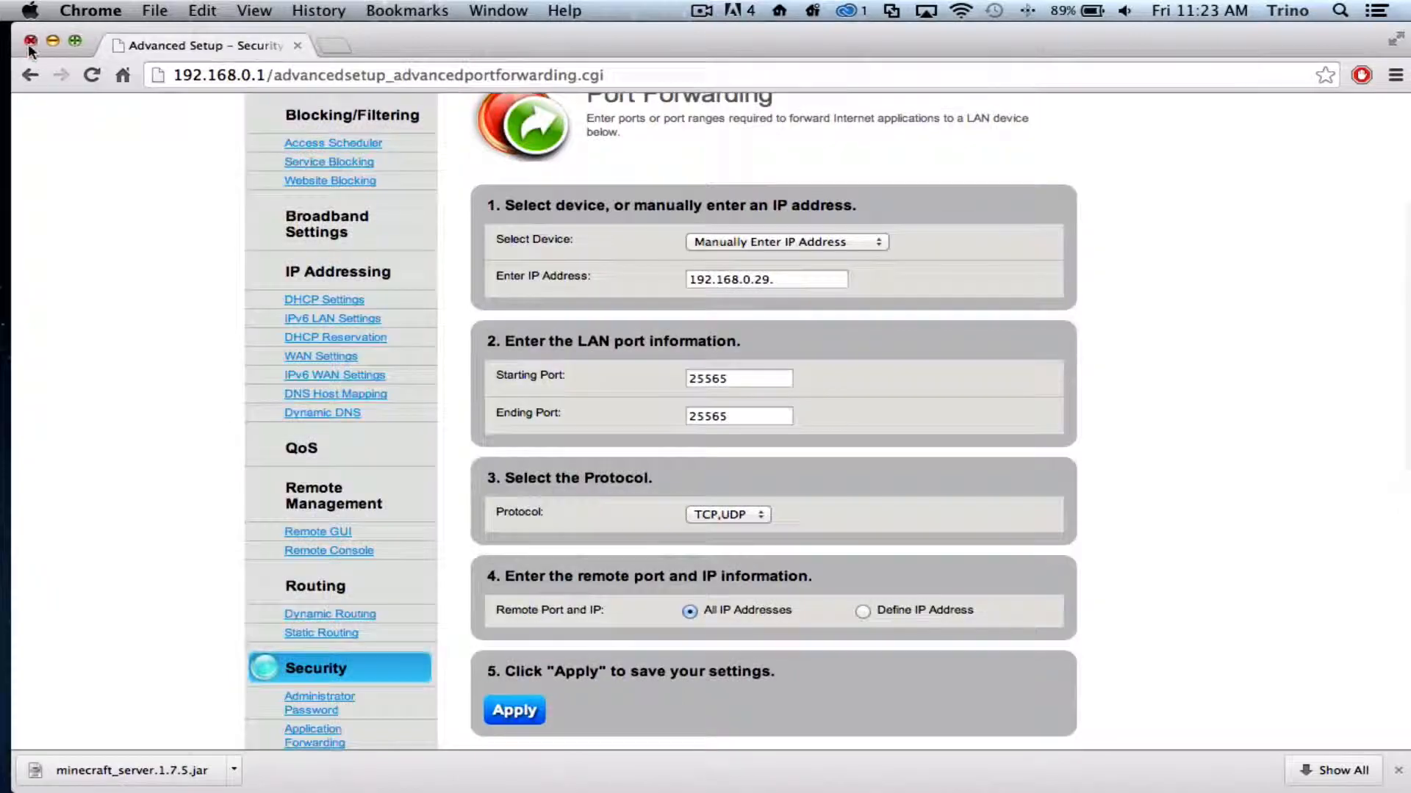
click(31, 42)
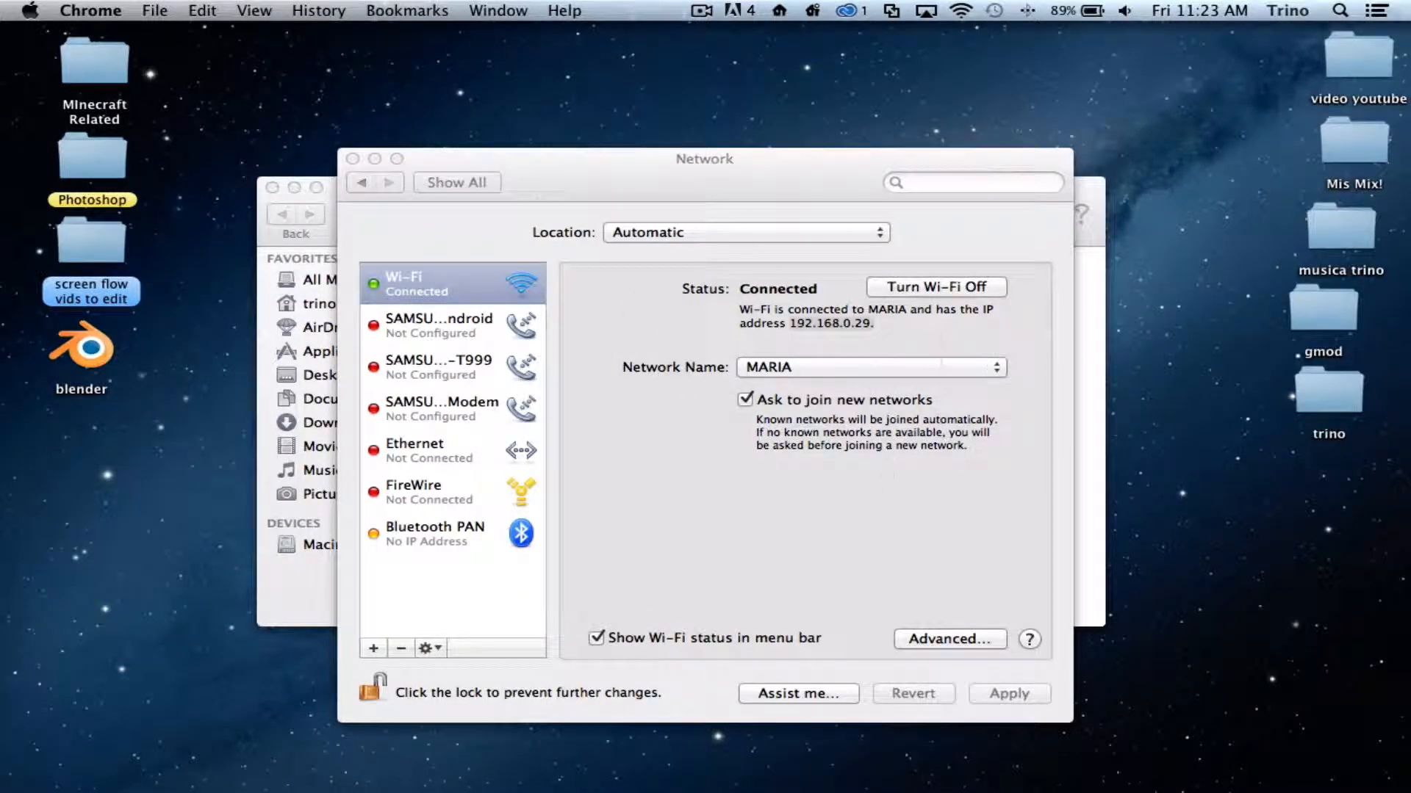
click(353, 162)
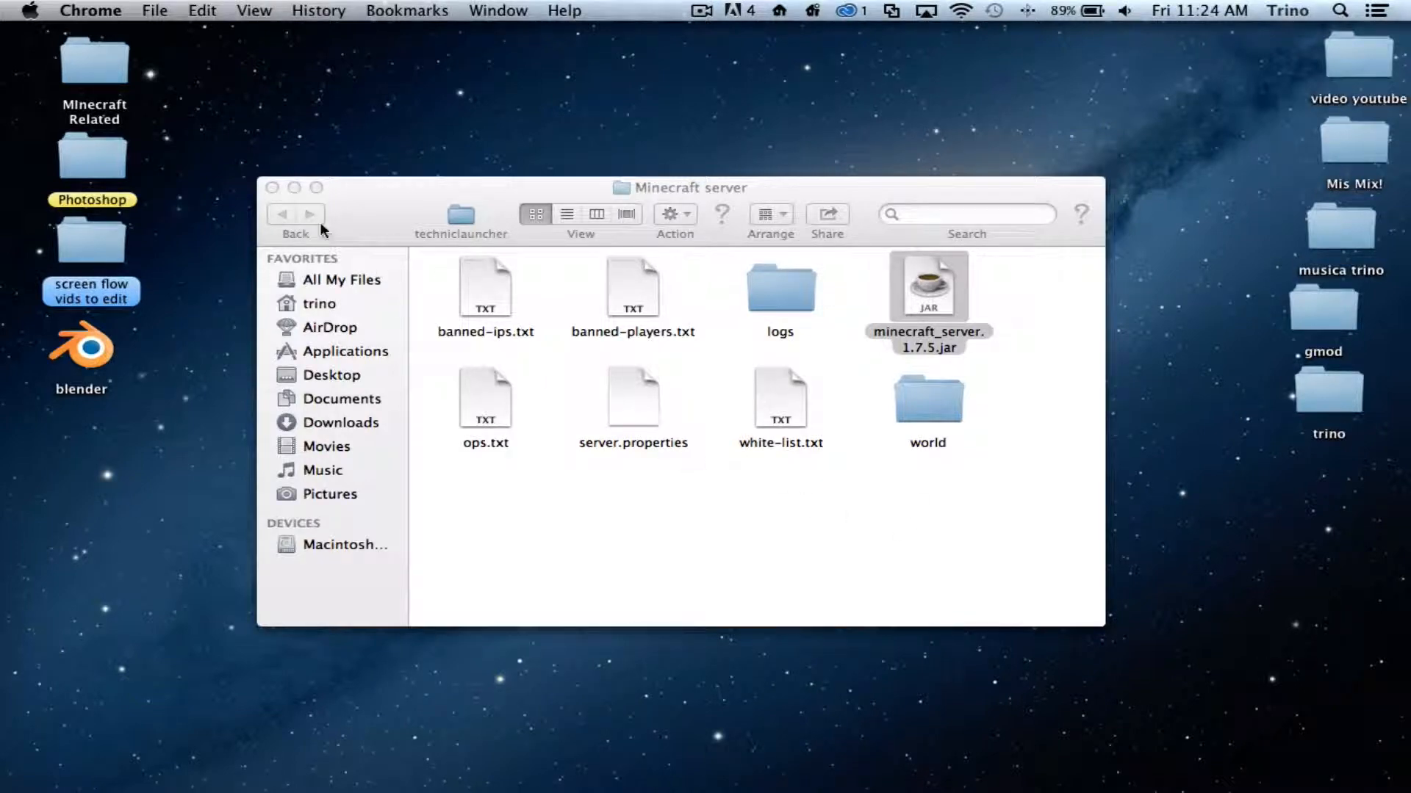
- Move the Minecraft server window aside and reposition the Minecraft server folder higher on the desktop
drag(353, 196, 739, 116)
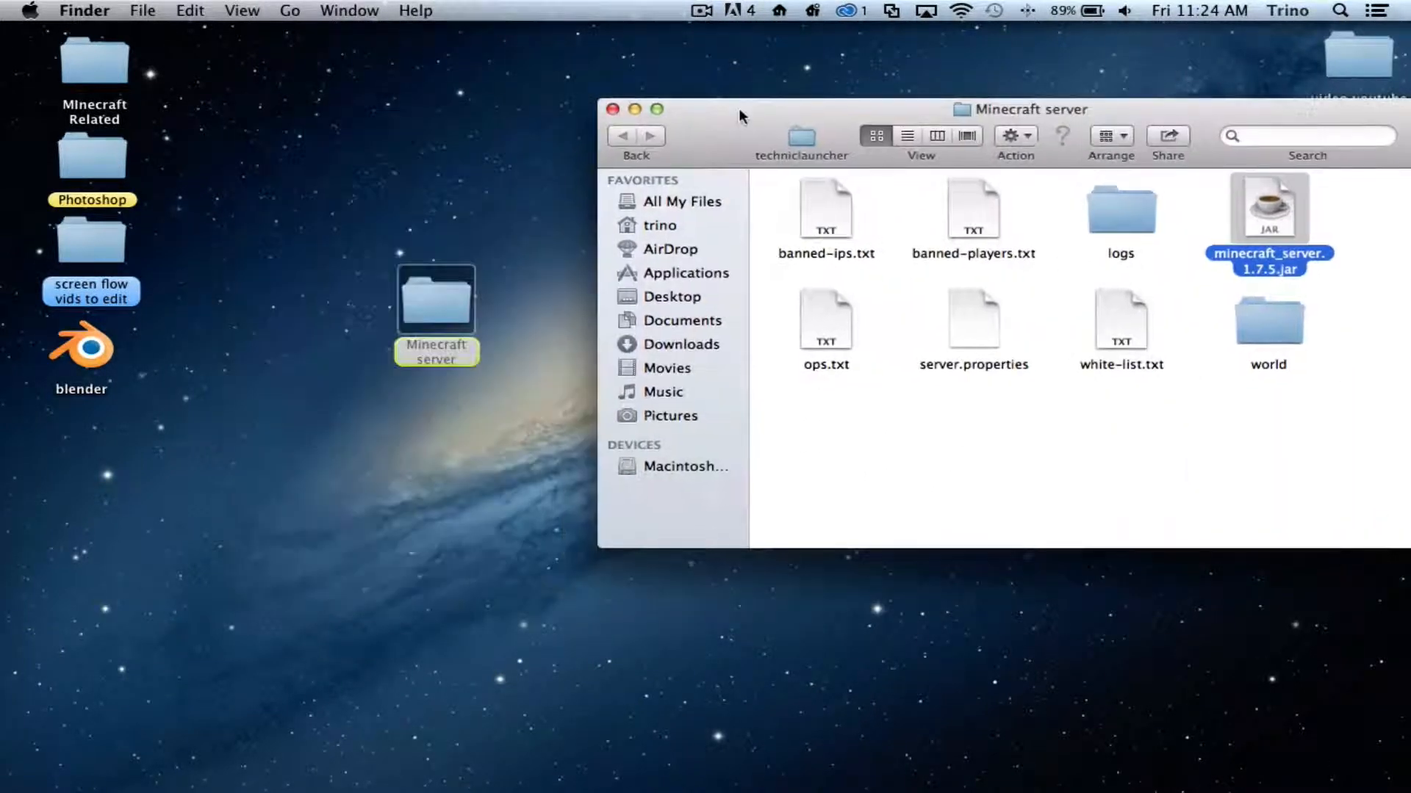
drag(403, 324, 414, 213)
right_click(277, 459)
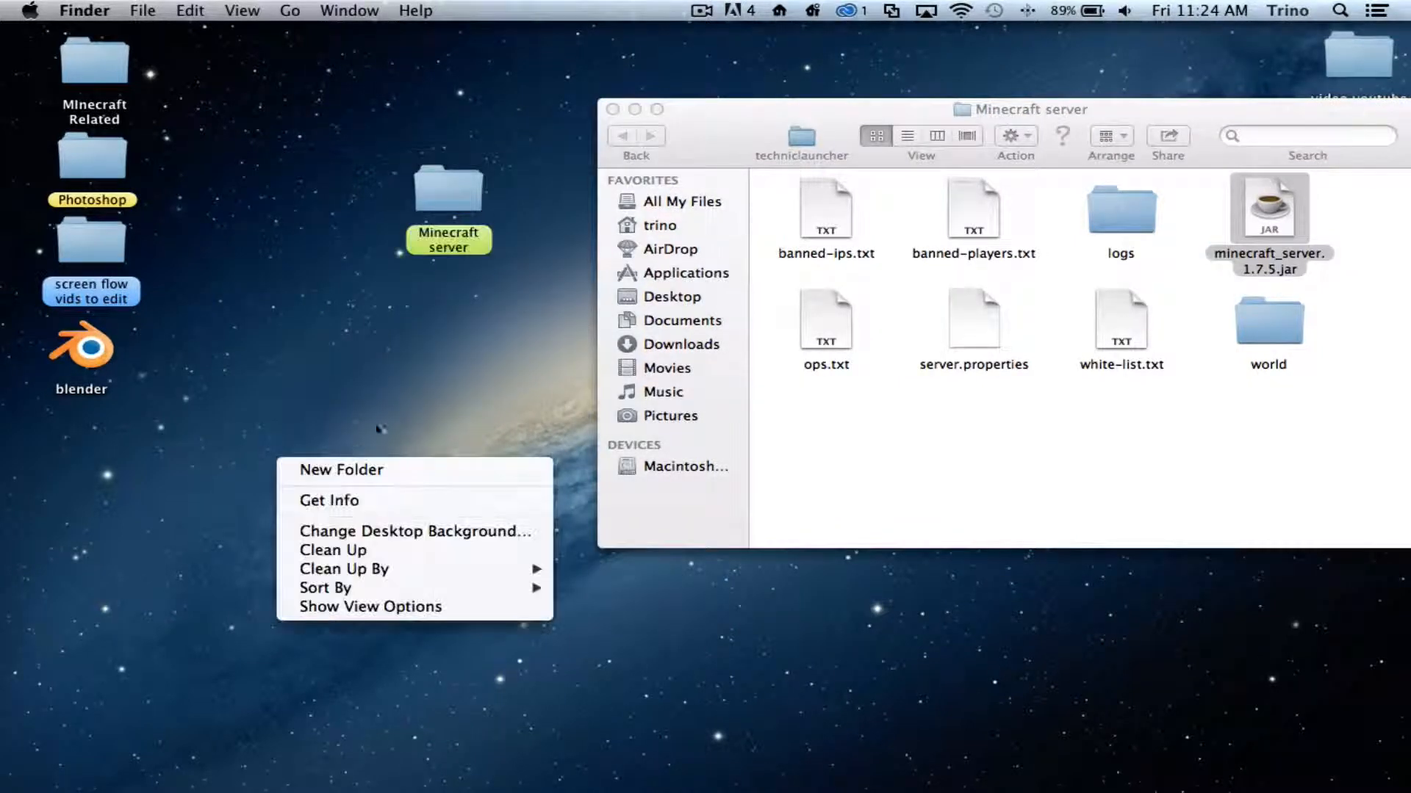
click(360, 470)
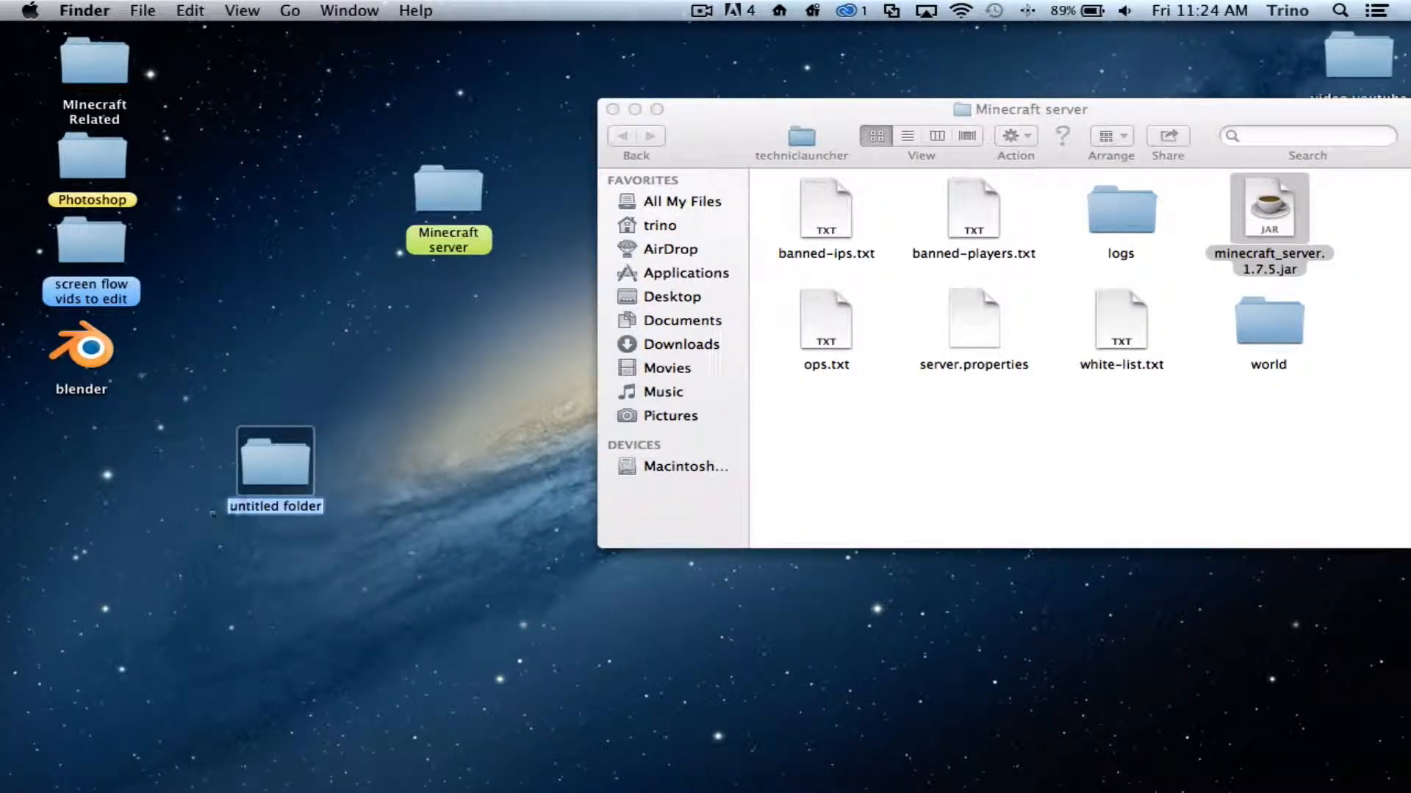
text(St)
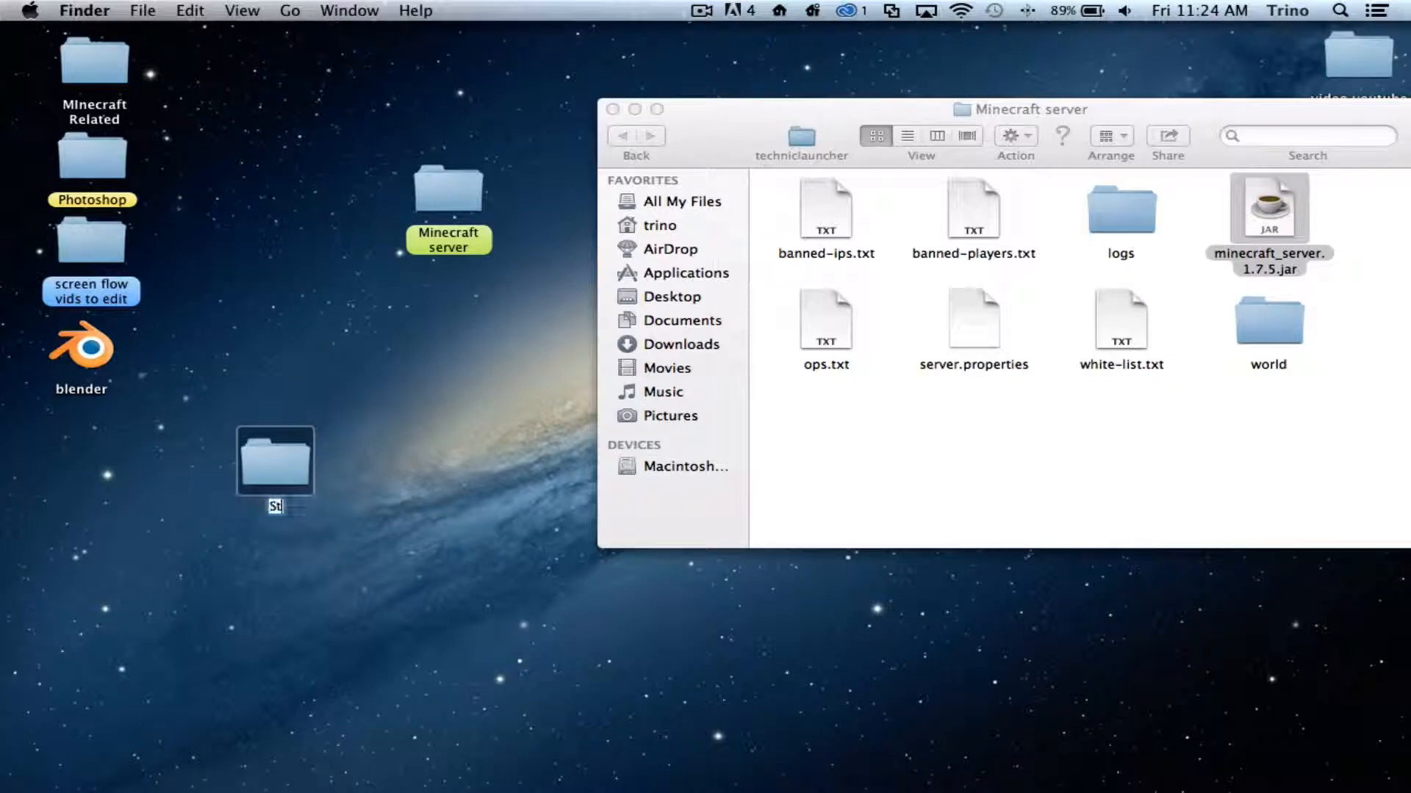
text(art_)
key(BackSpace)
key(BackSpace)
key(BackSpace)
key(BackSpace)
right_click(273, 473)
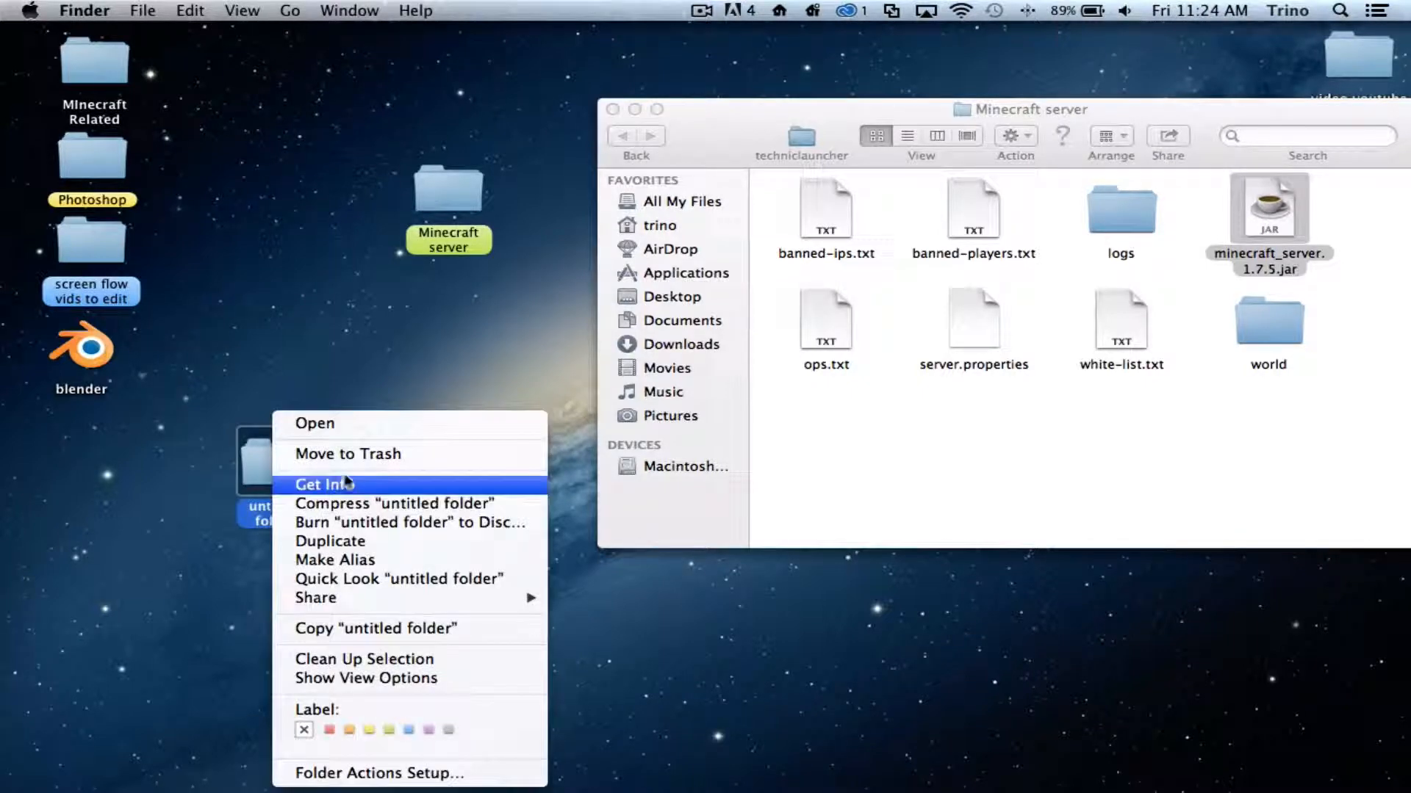
click(360, 454)
right_click(367, 526)
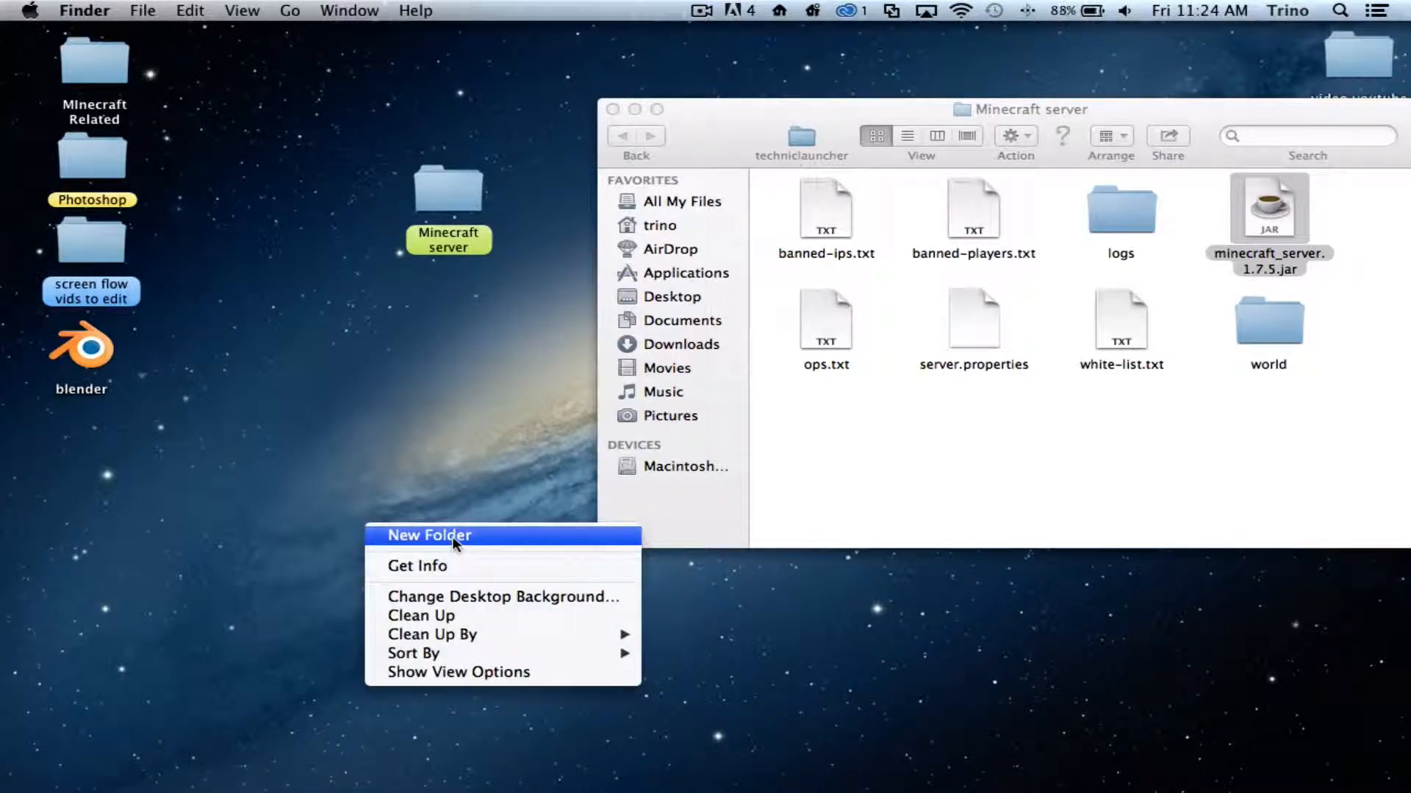
click(408, 420)
- Open TextEdit and copy the start.command code block from the notes, from "start.command code:" through the exec java line
click(1337, 9)
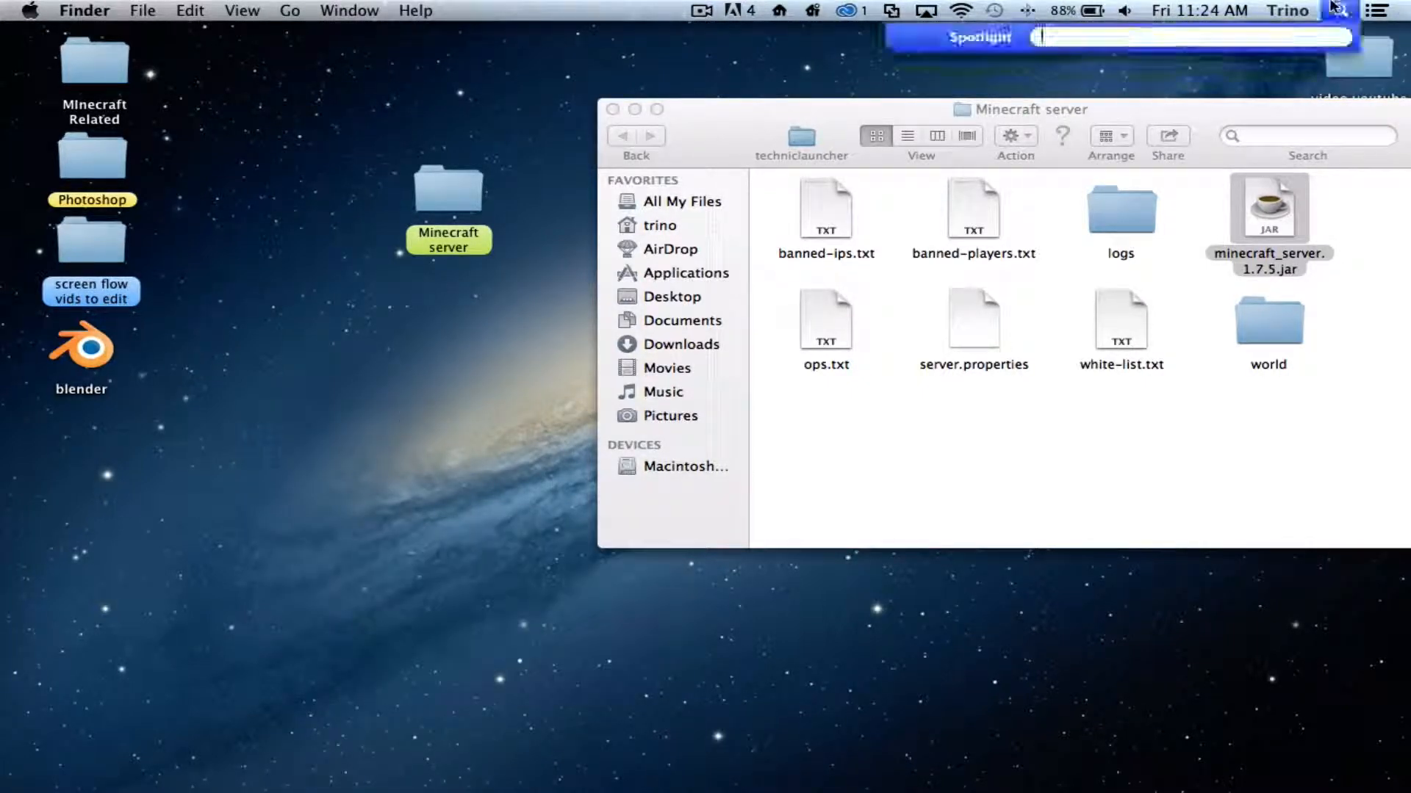
text(text)
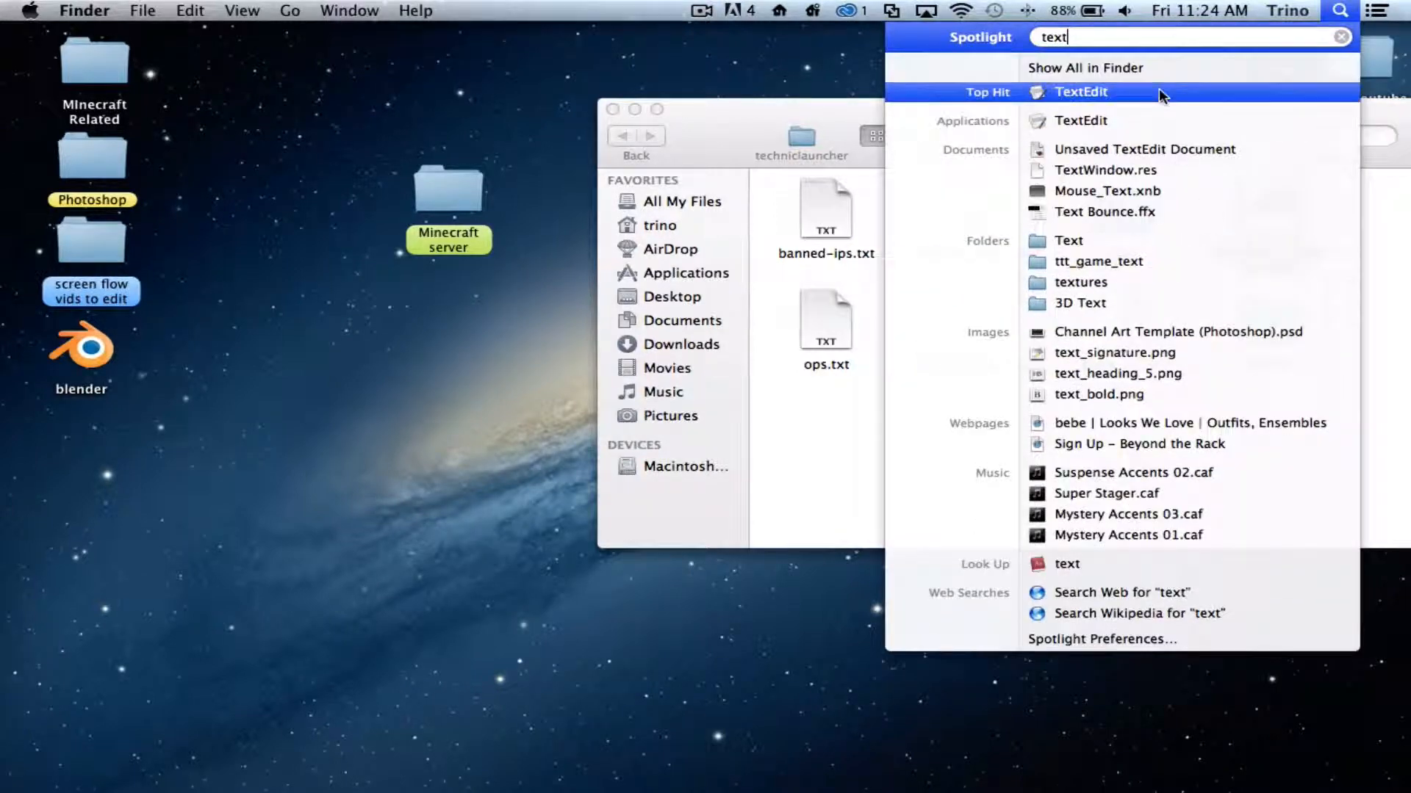
click(1161, 93)
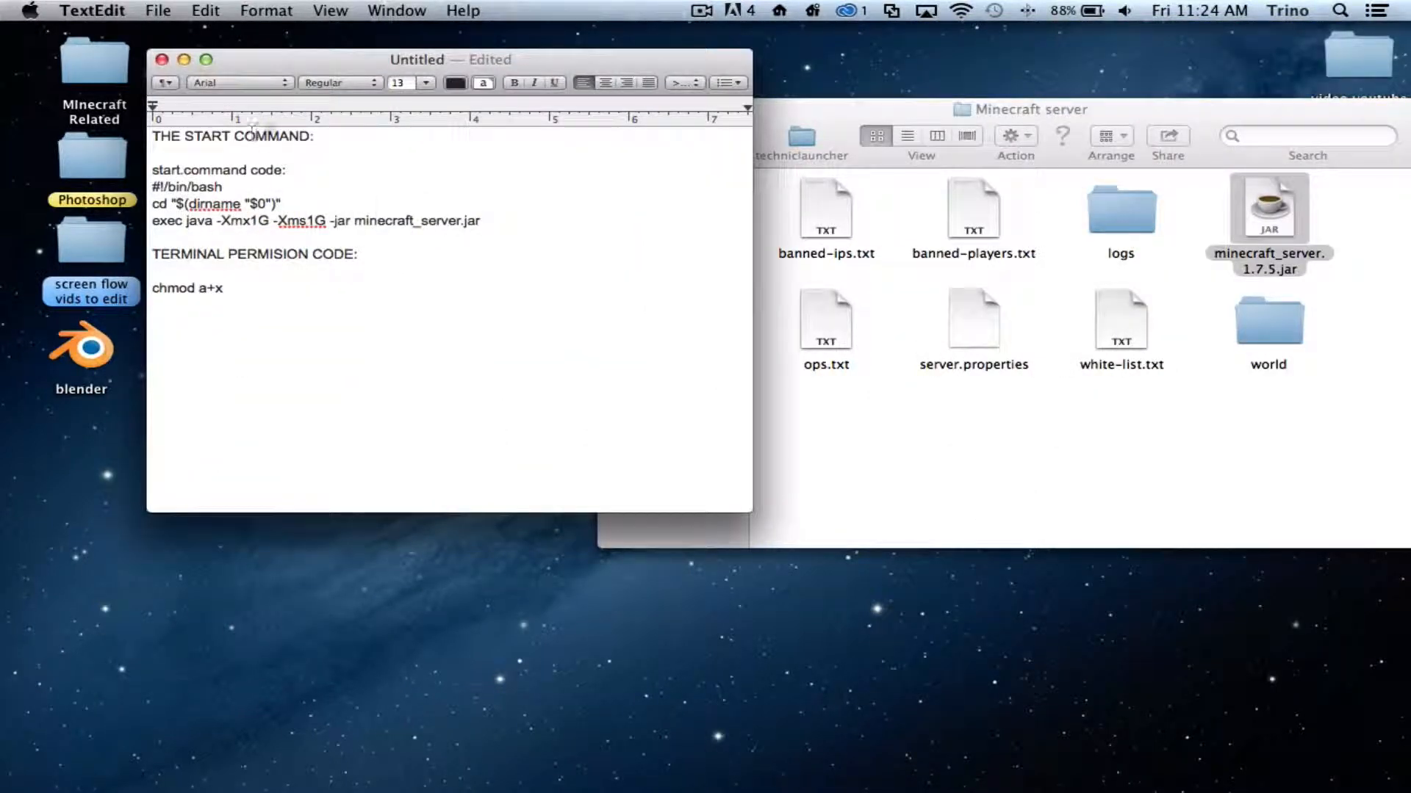
drag(521, 230, 158, 171)
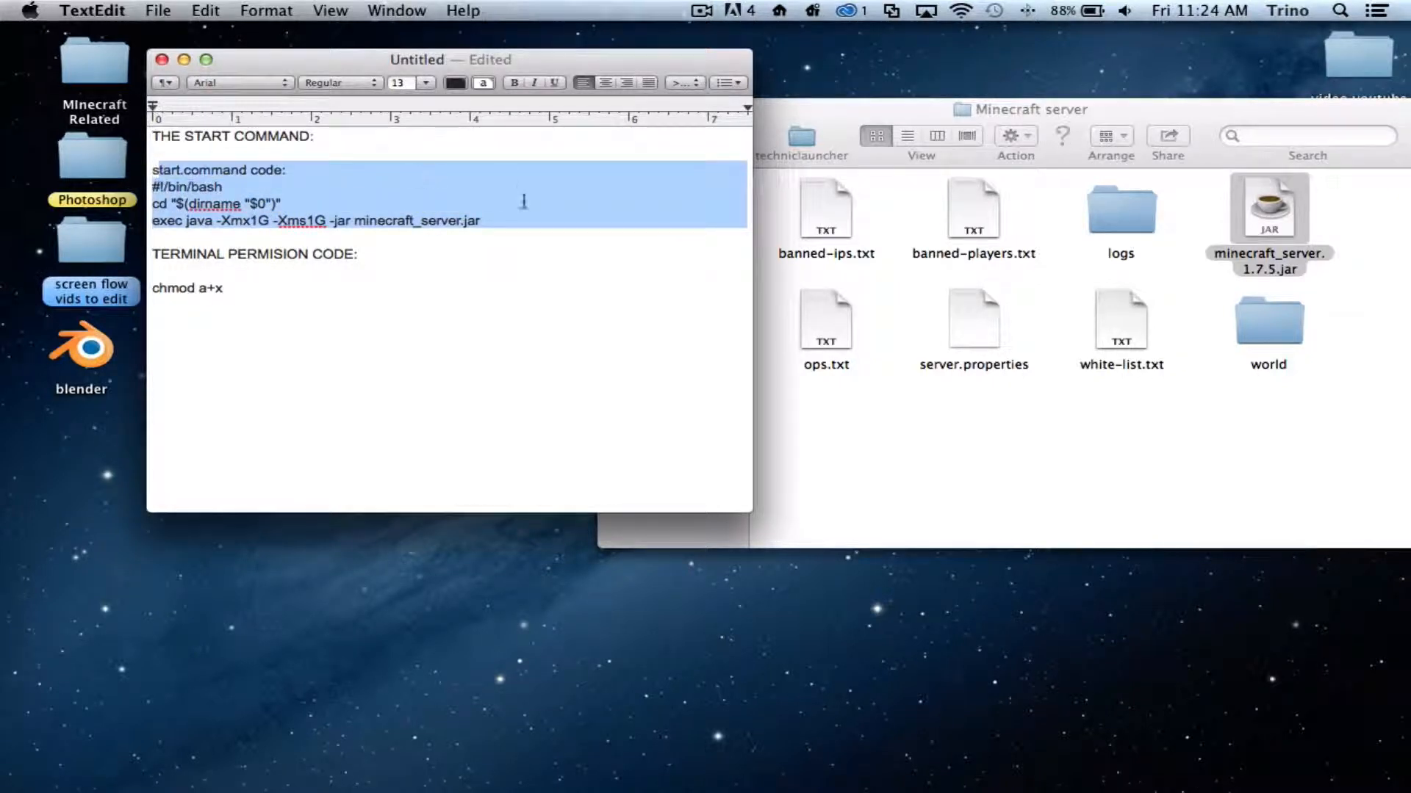
drag(518, 222, 153, 171)
- Create a new document, convert it to plain text, and paste the start.command code into it
click(155, 9)
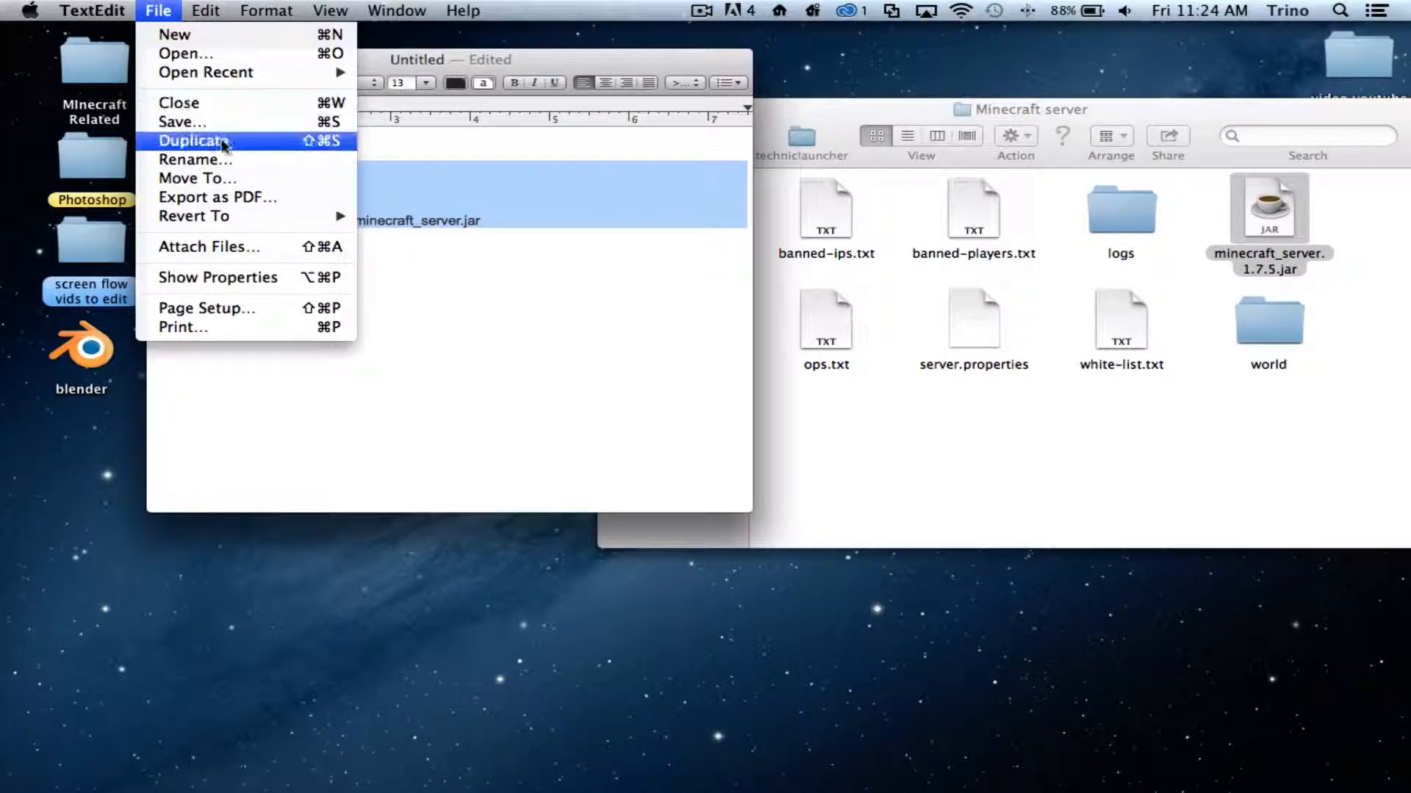
click(217, 37)
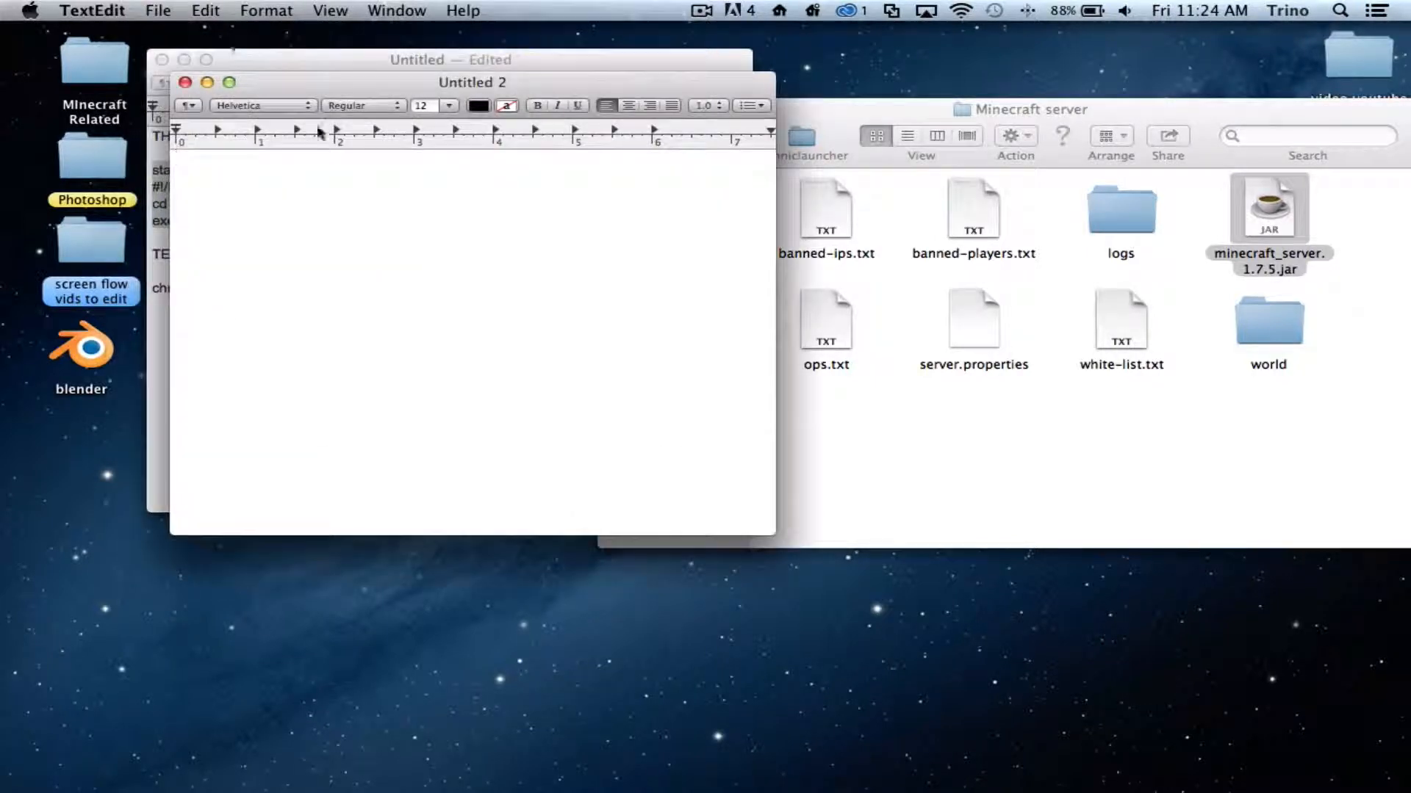
click(192, 9)
mouse_move(266, 10)
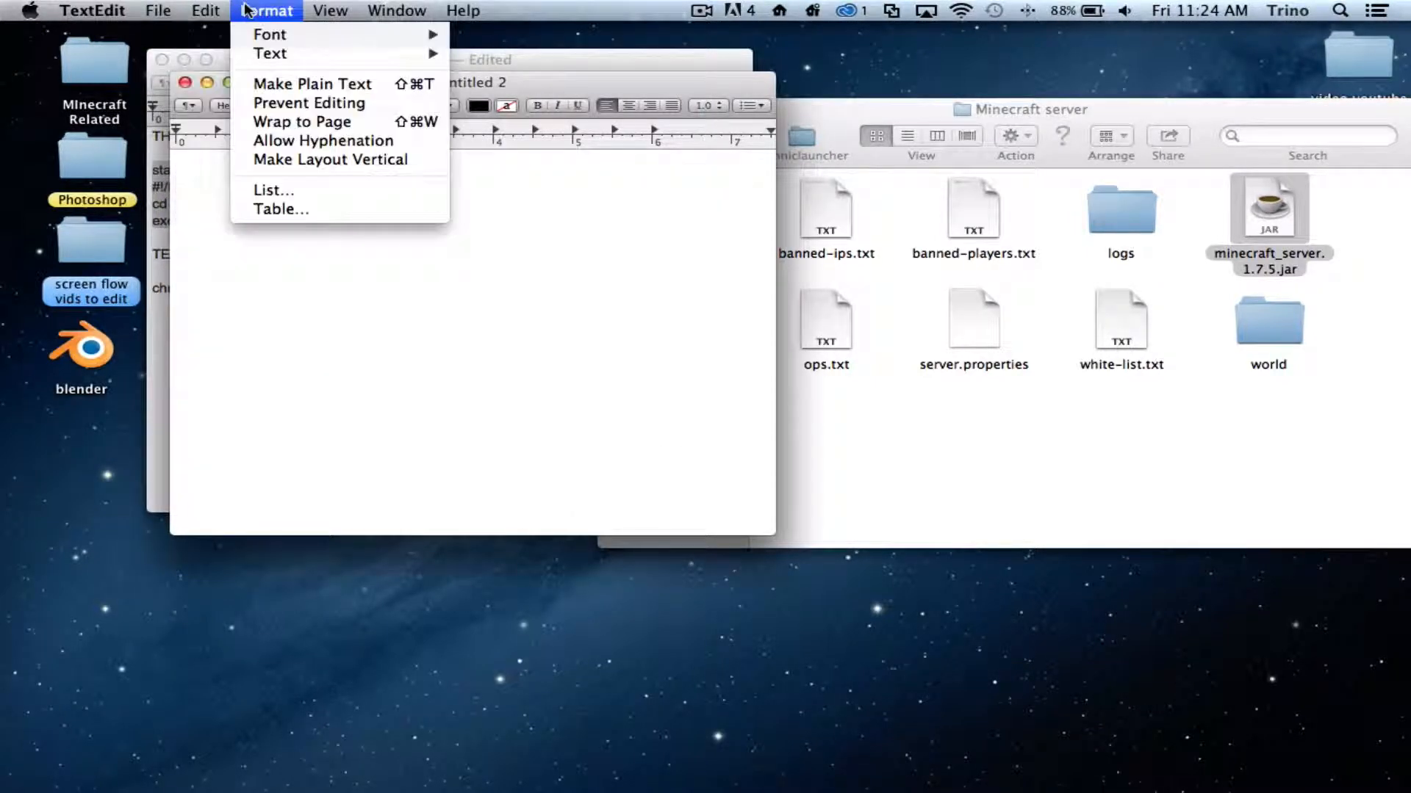
mouse_move(292, 36)
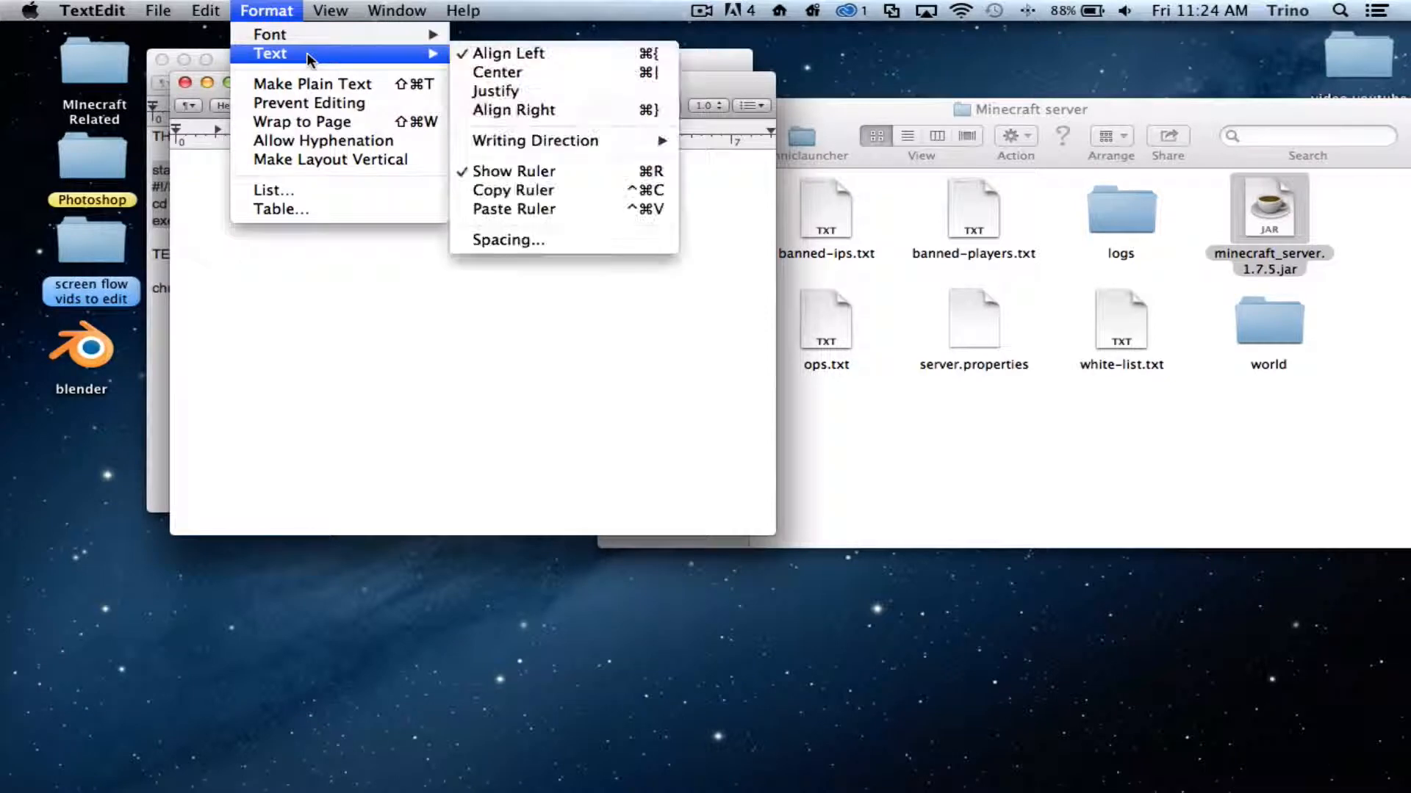
click(319, 83)
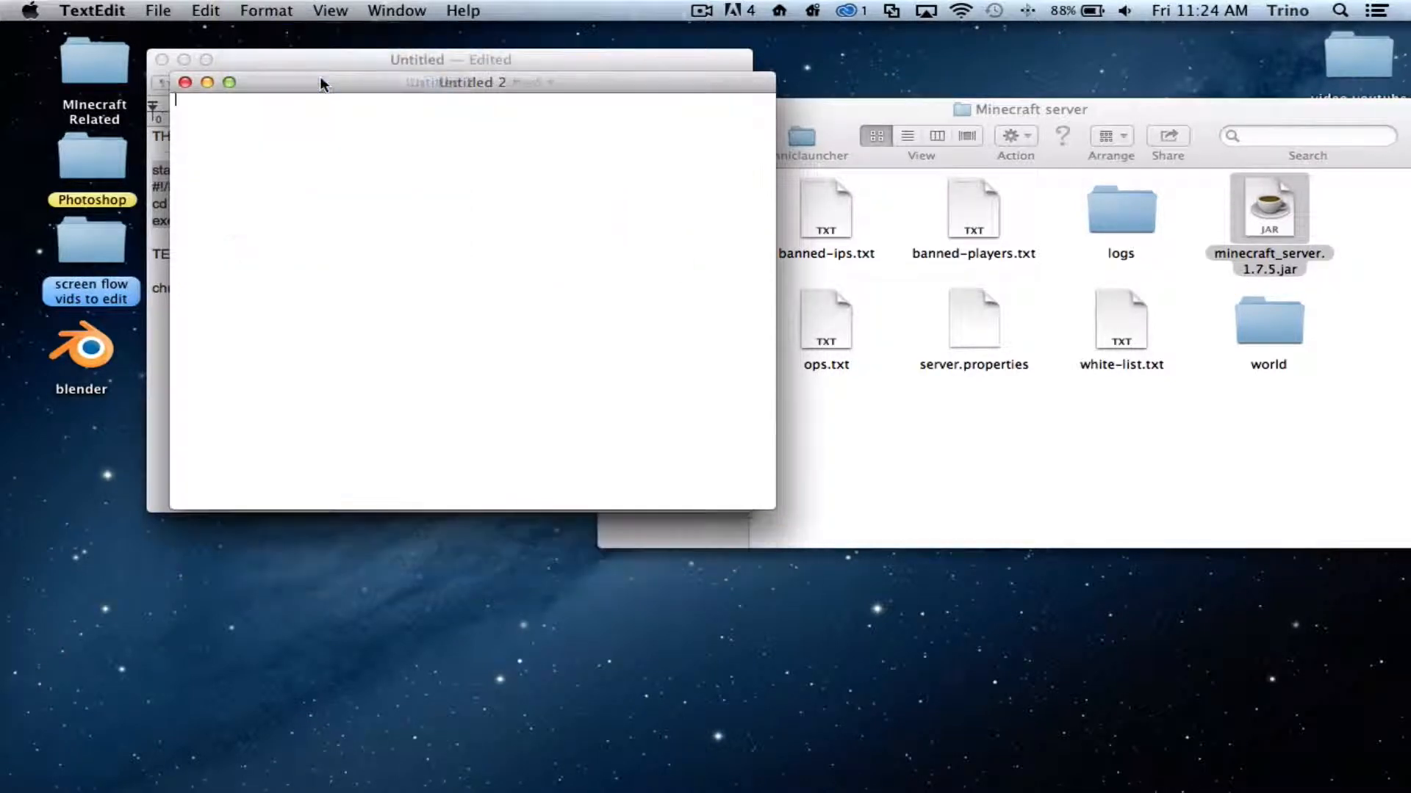
text(start.command code: #!/bin/bash cd "$(dirname "$0")" exec java -Xmx1G -Xms1G -jar minecraft_server.jar)
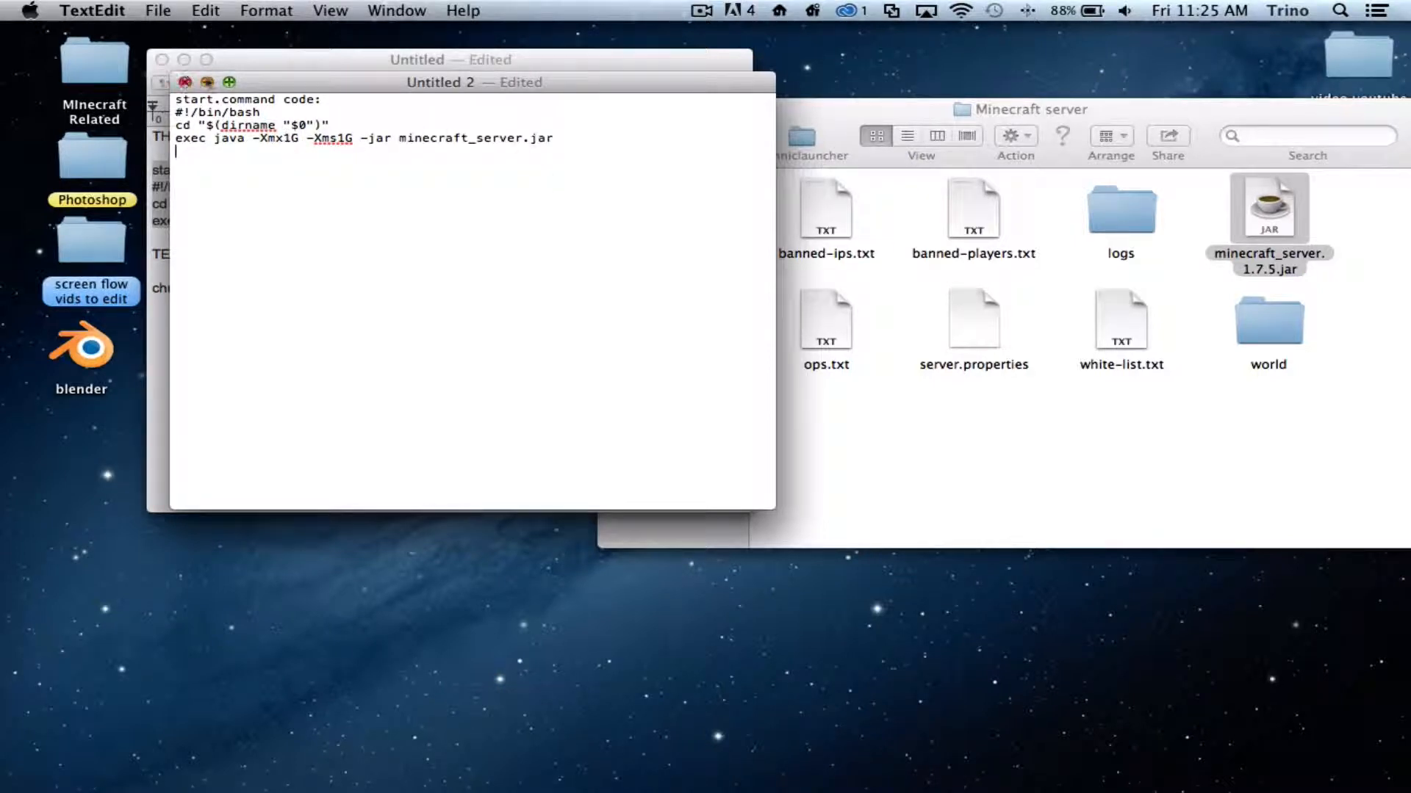
- Save the plain-text document to the Desktop as start.command and close it
click(160, 9)
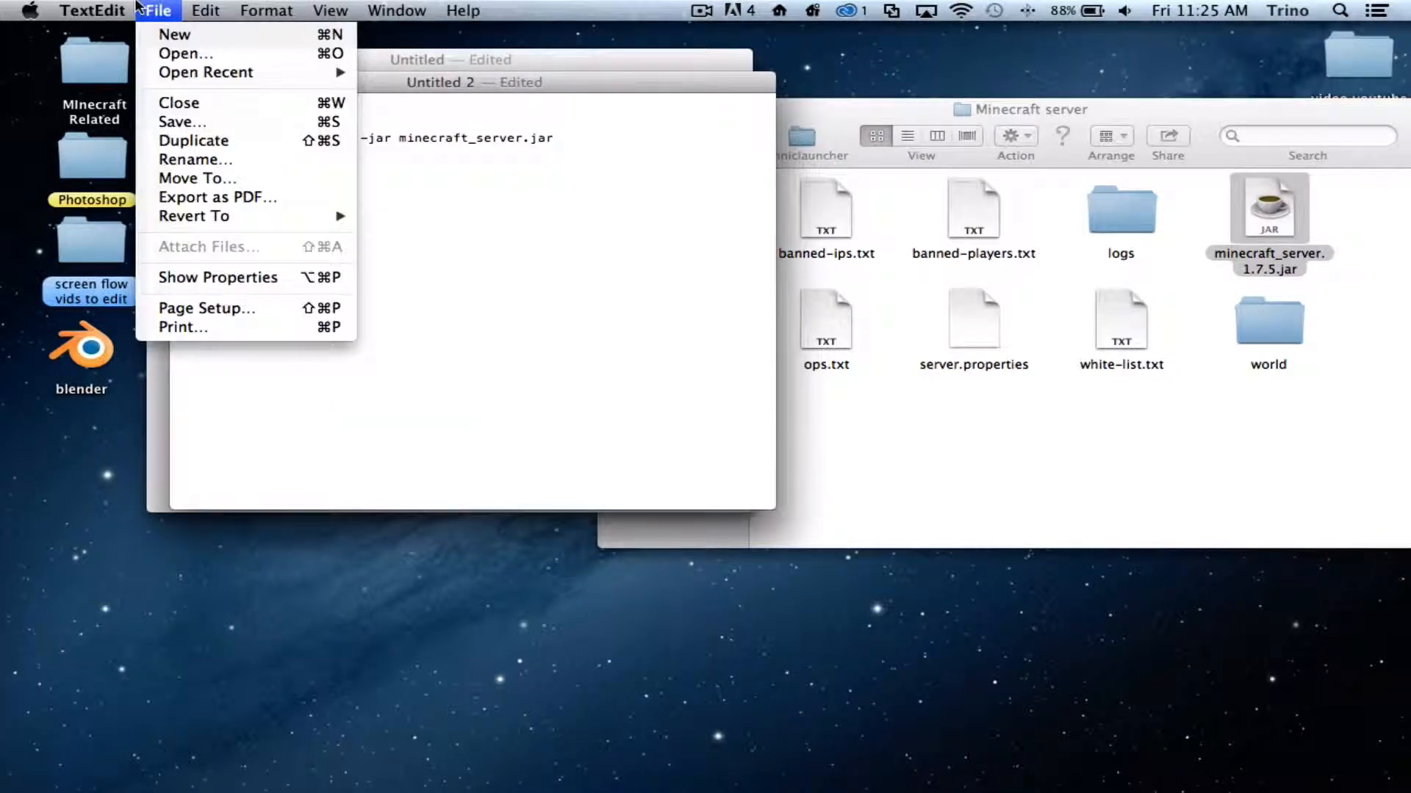
click(194, 123)
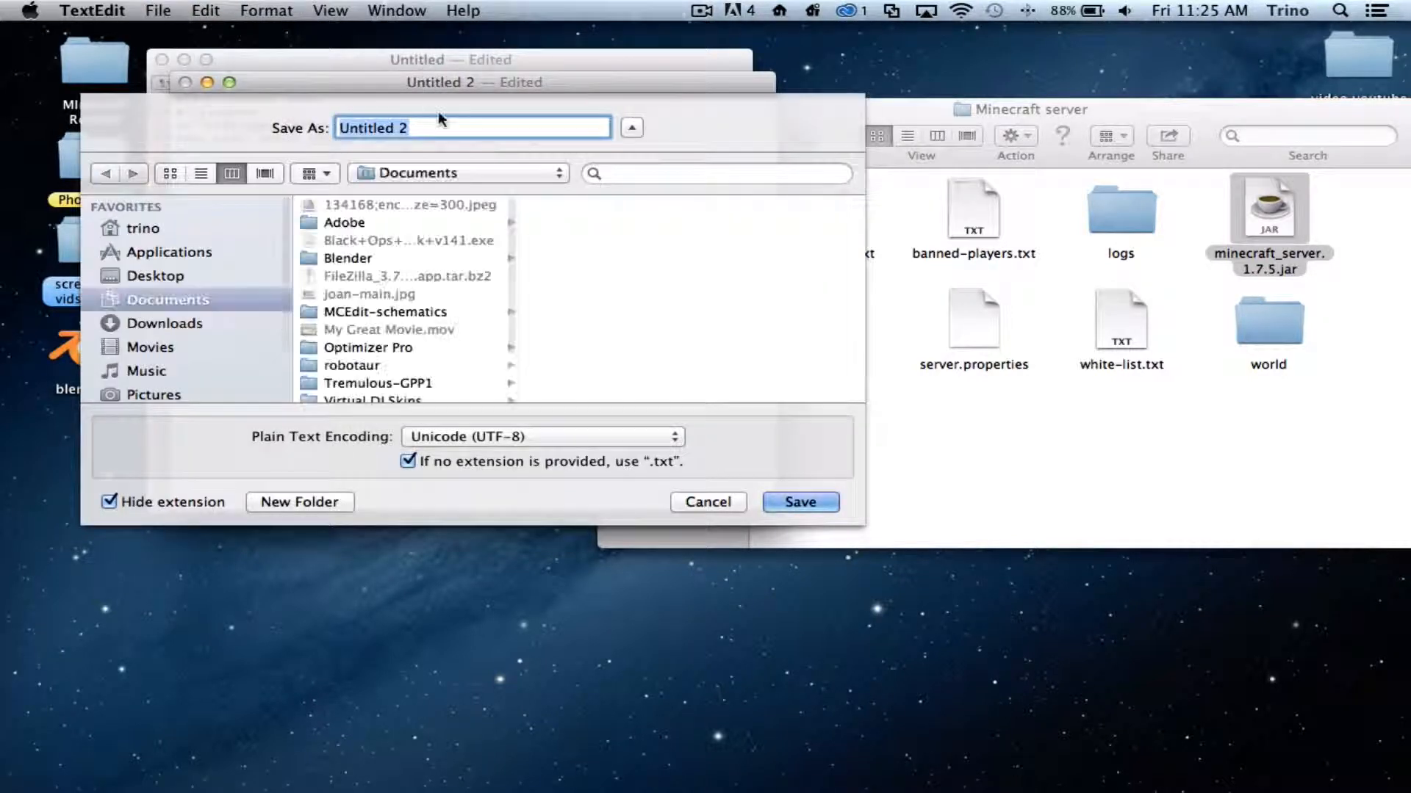
text(start.)
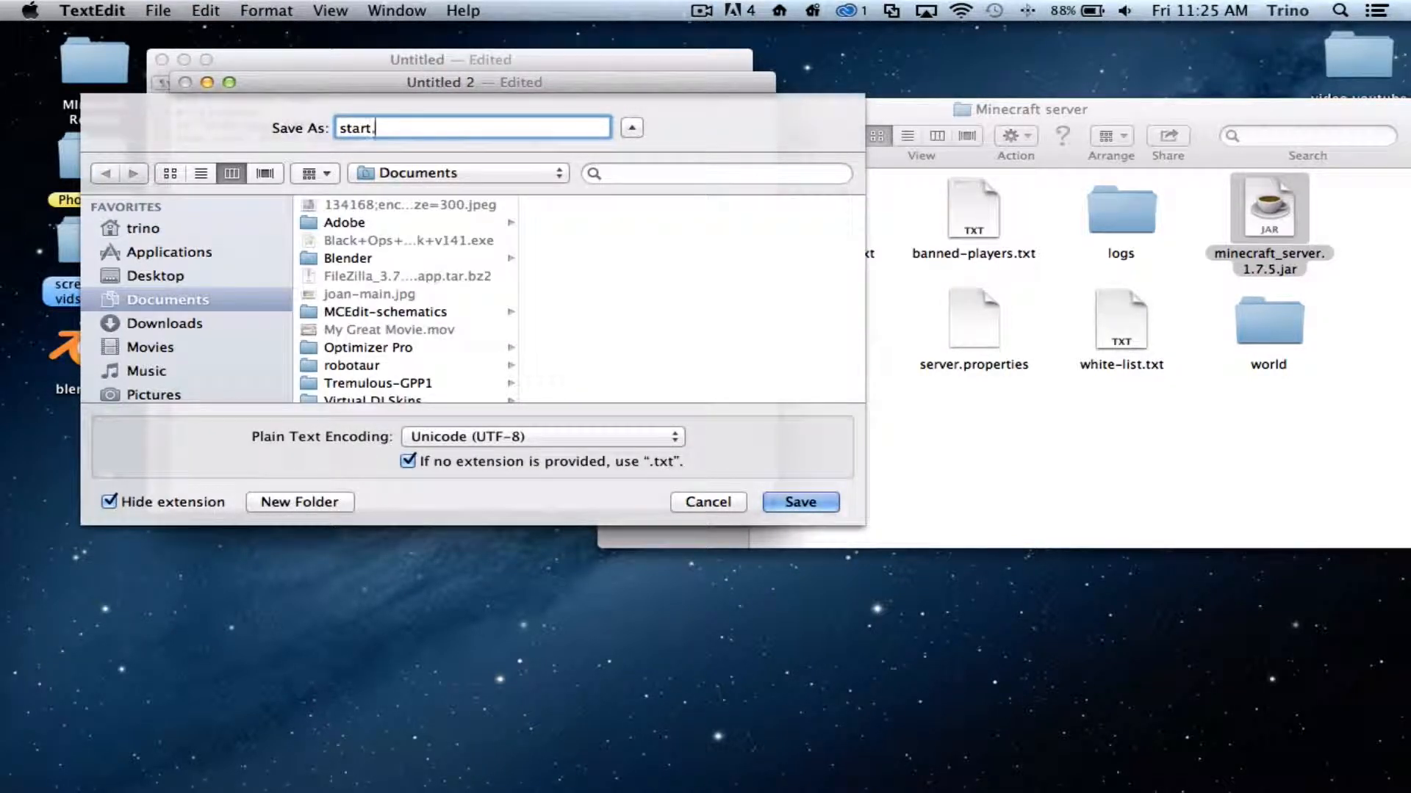
text(command)
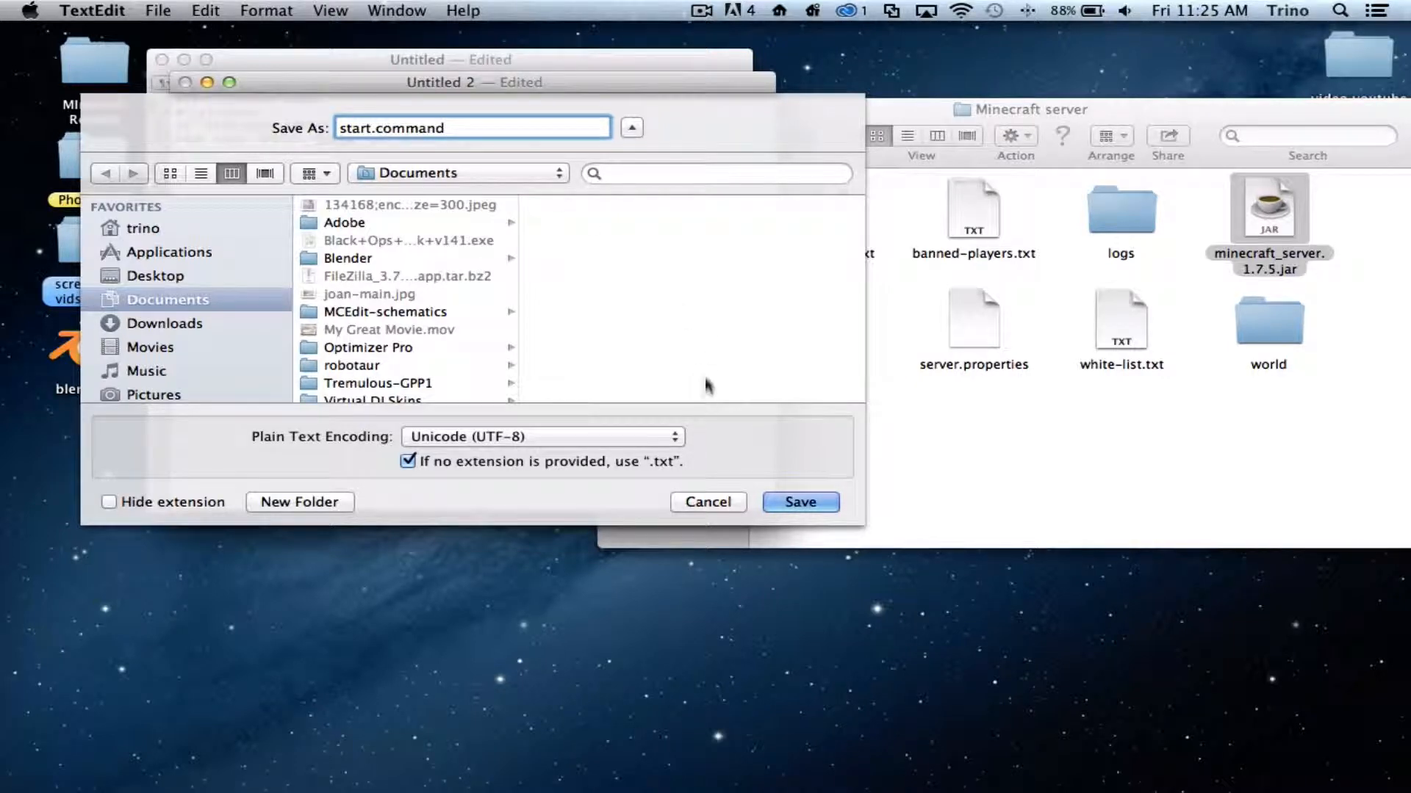
click(185, 250)
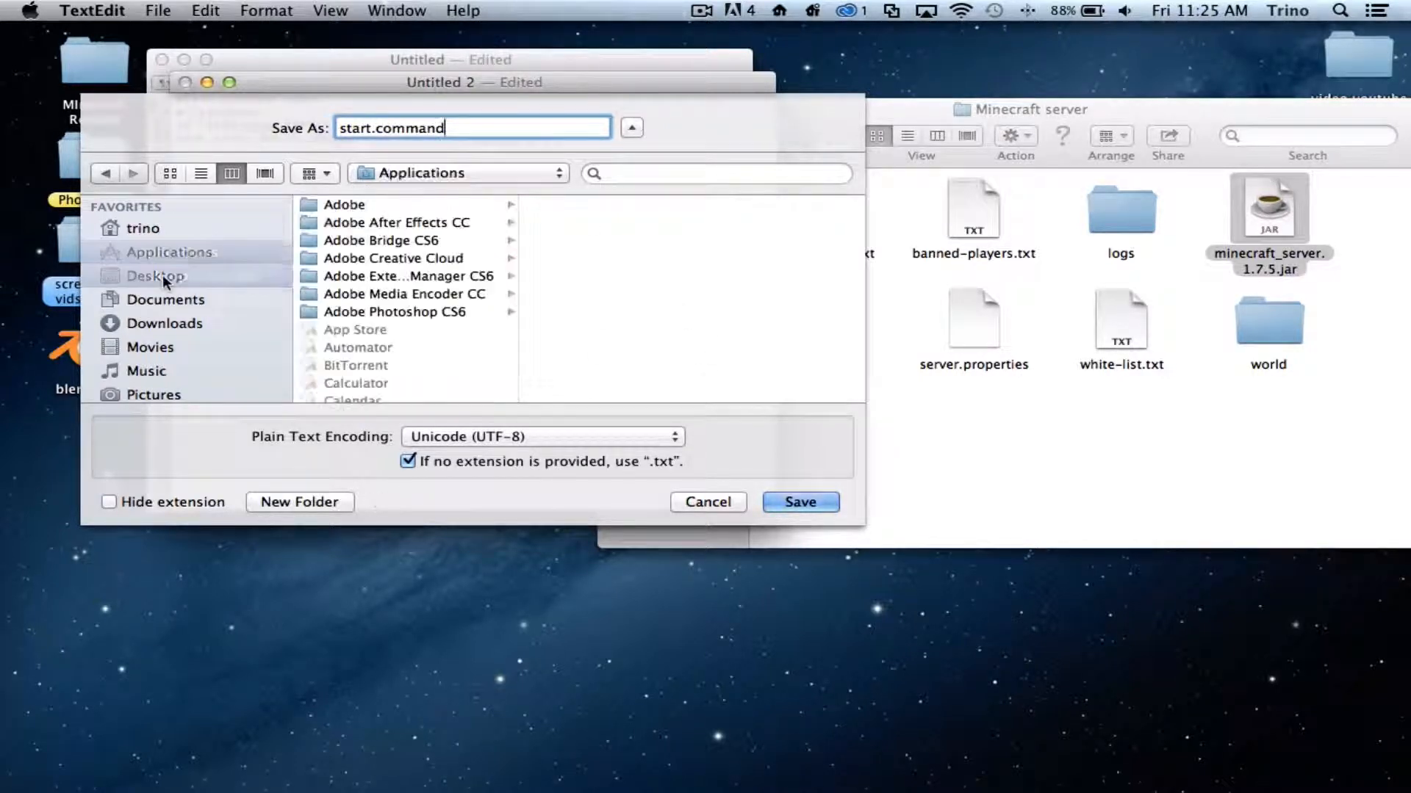
click(162, 275)
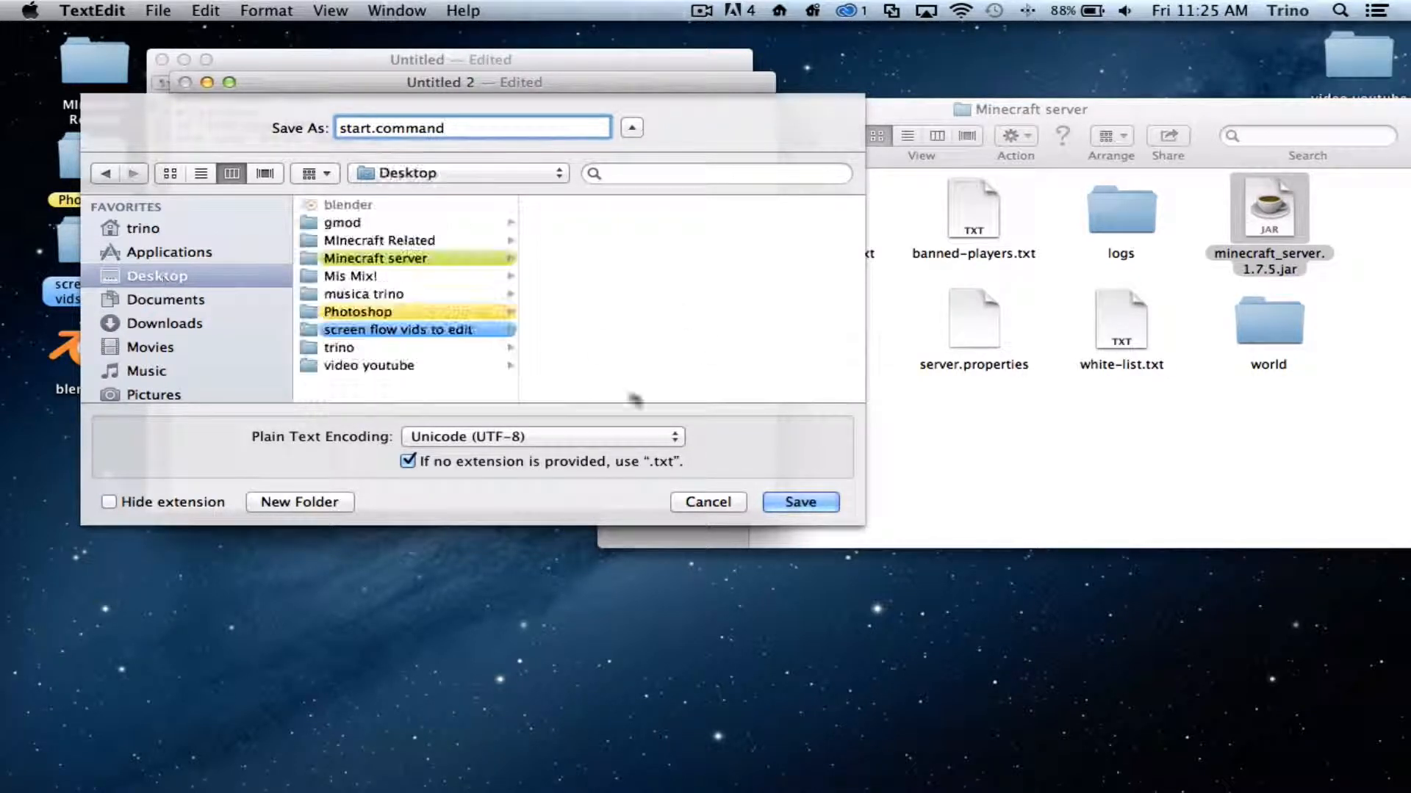
click(800, 502)
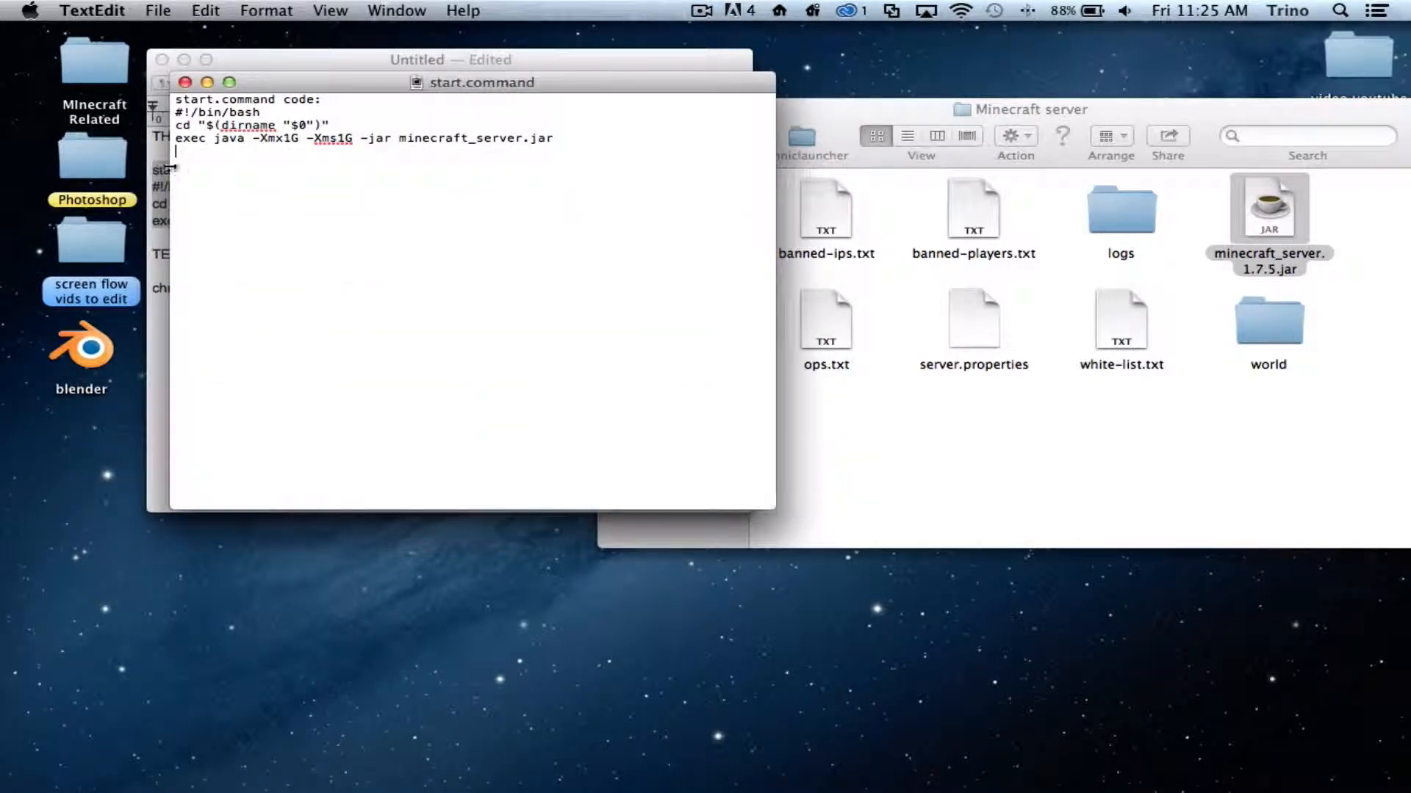
click(185, 83)
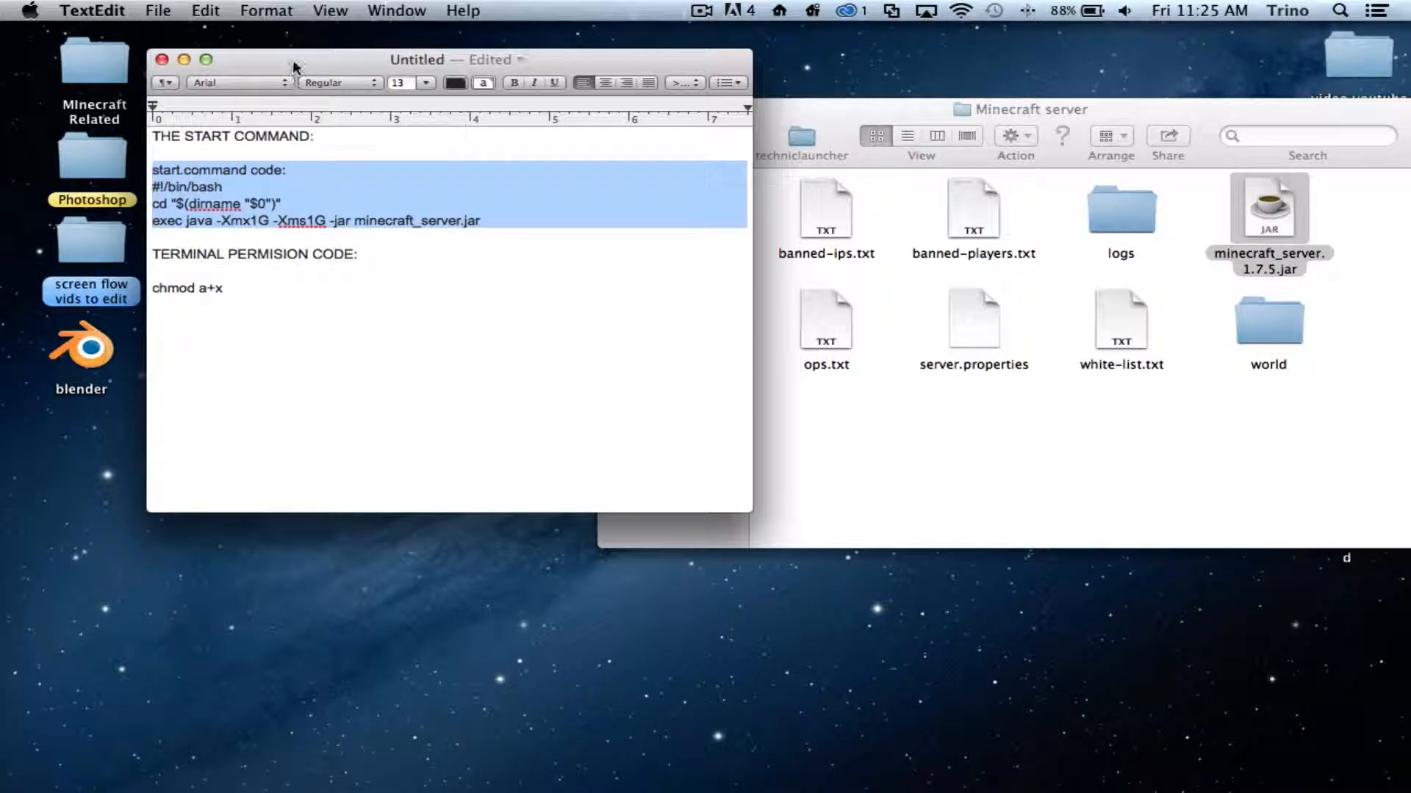
- Copy the terminal permission code "chmod a+x" from the notes and minimize the notes window
drag(293, 60, 513, 57)
drag(448, 285, 352, 285)
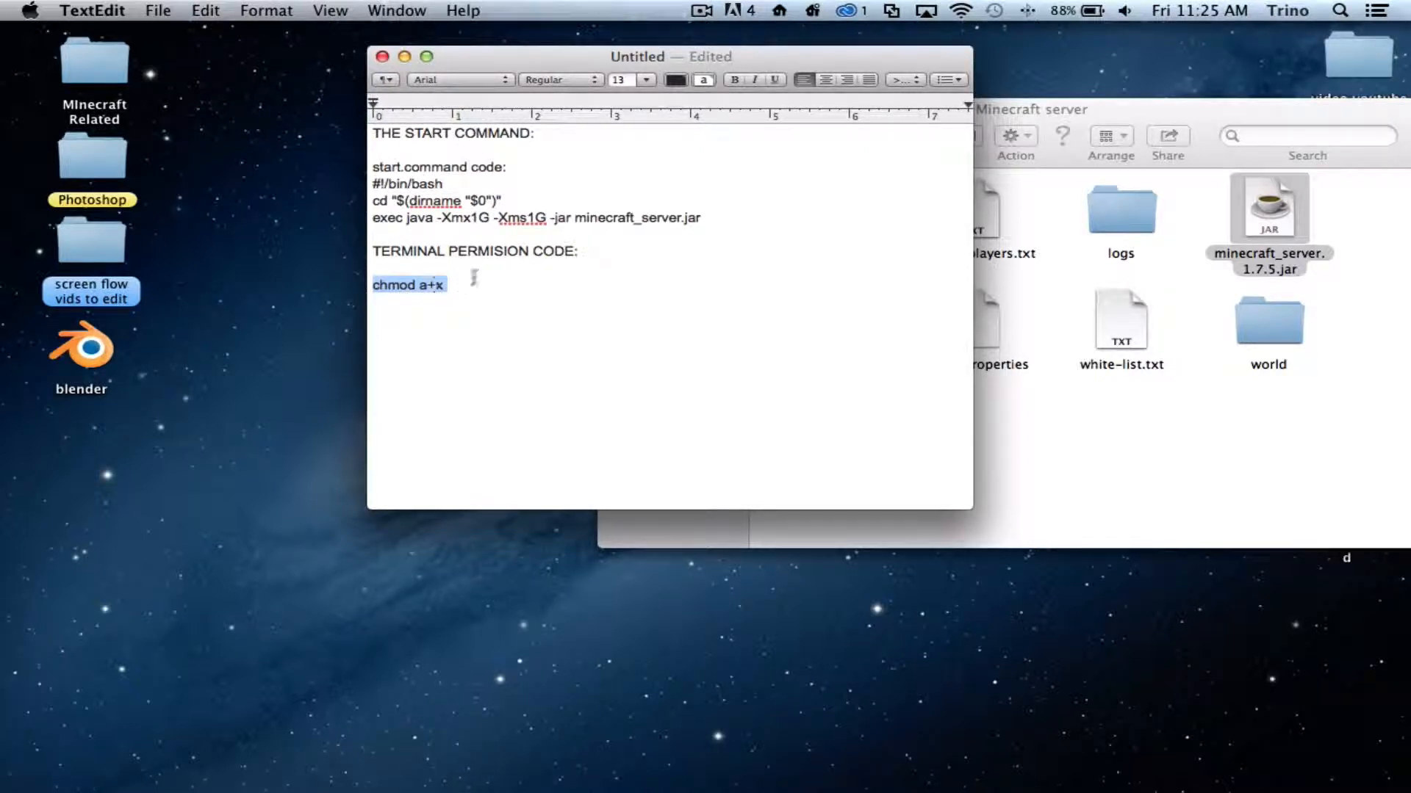
drag(491, 62, 600, 315)
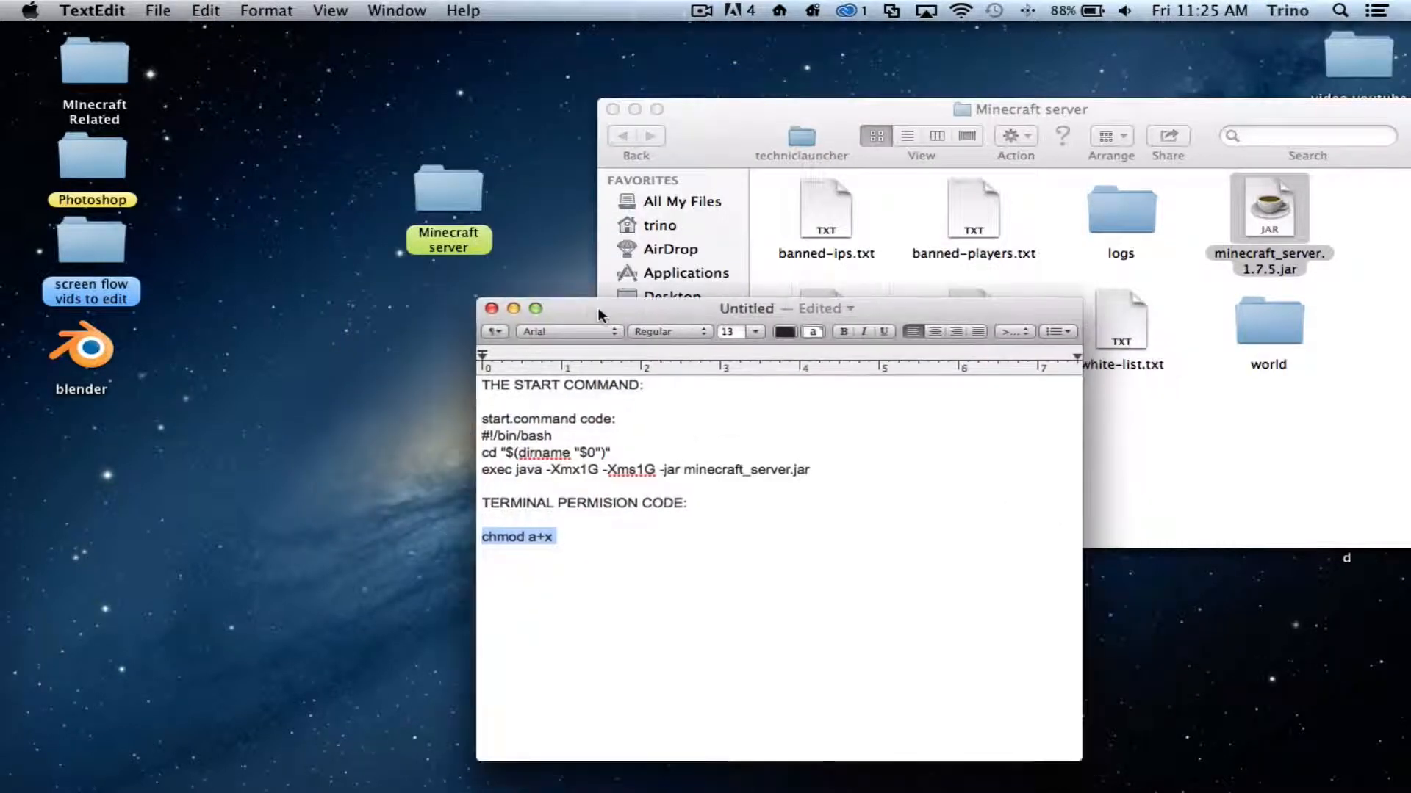
click(513, 308)
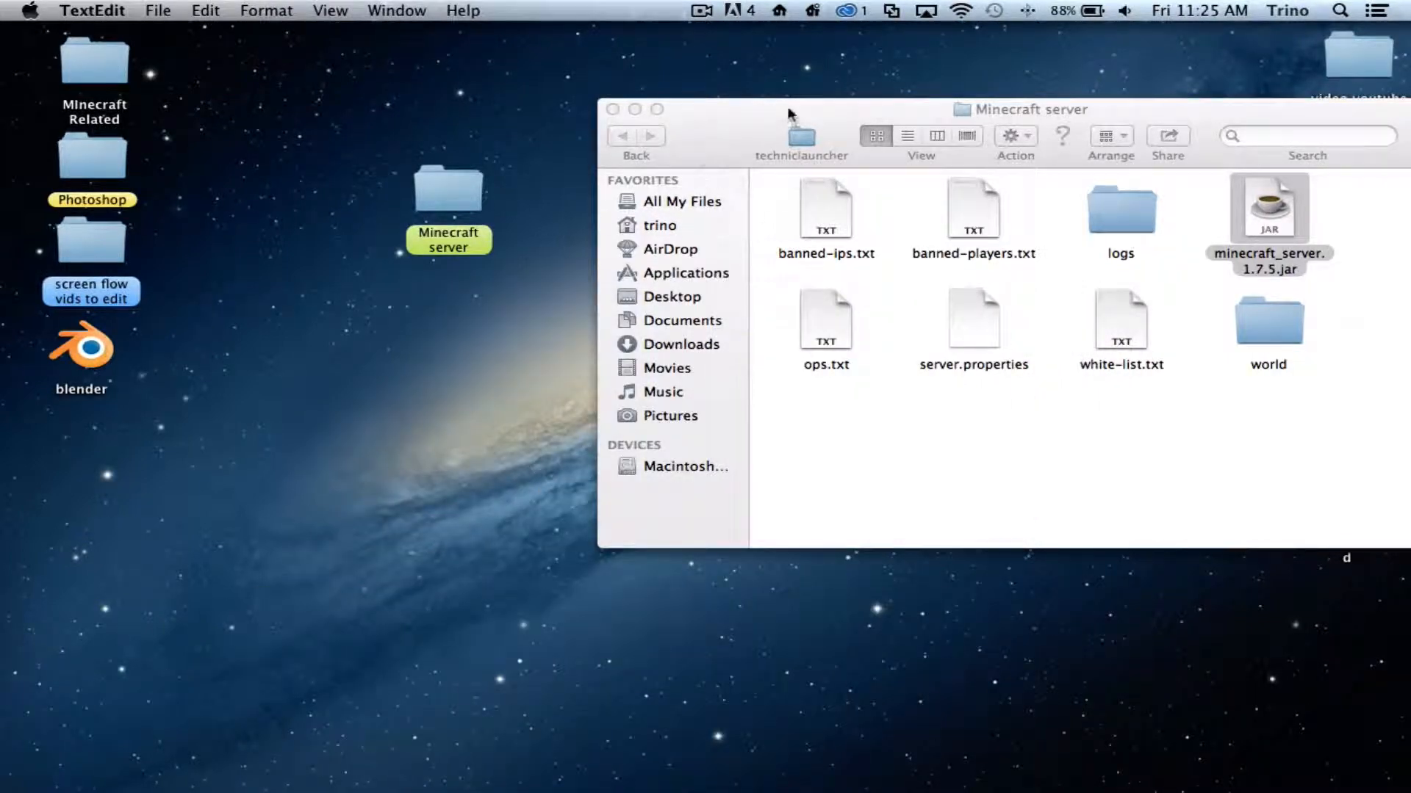
- Place the start.command file below the Minecraft server folder on the desktop, moving the server window out of the way and back
drag(788, 114, 651, 723)
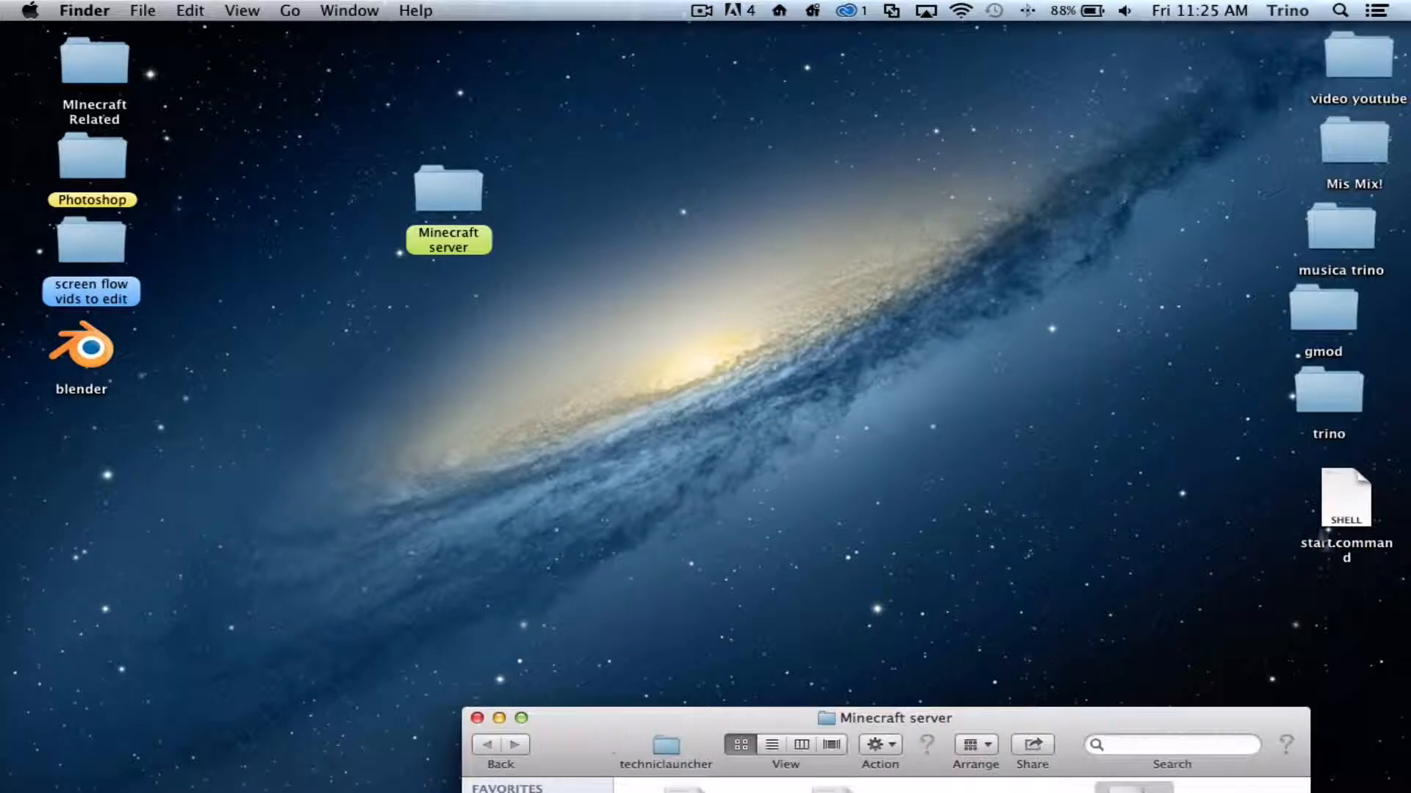
drag(1346, 500, 413, 422)
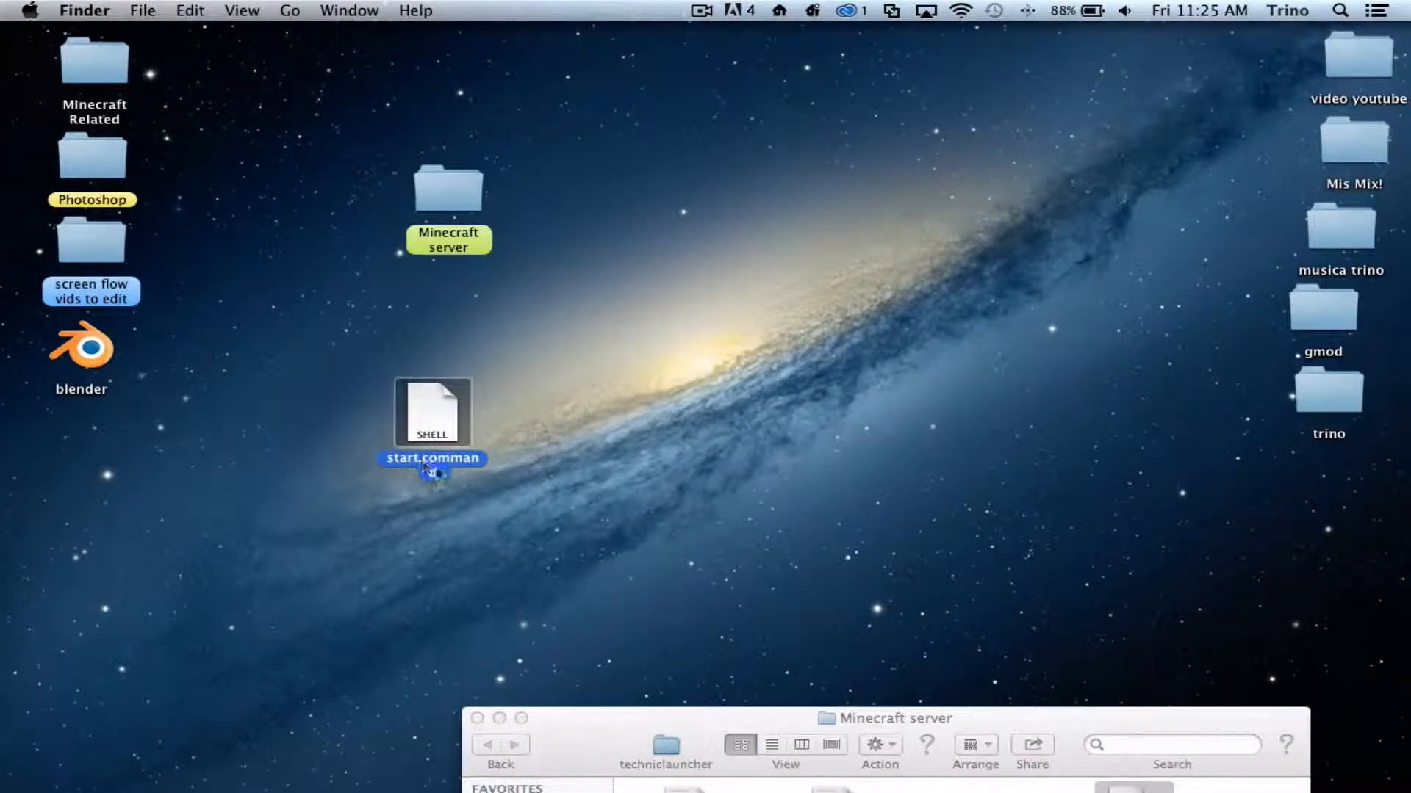
click(615, 471)
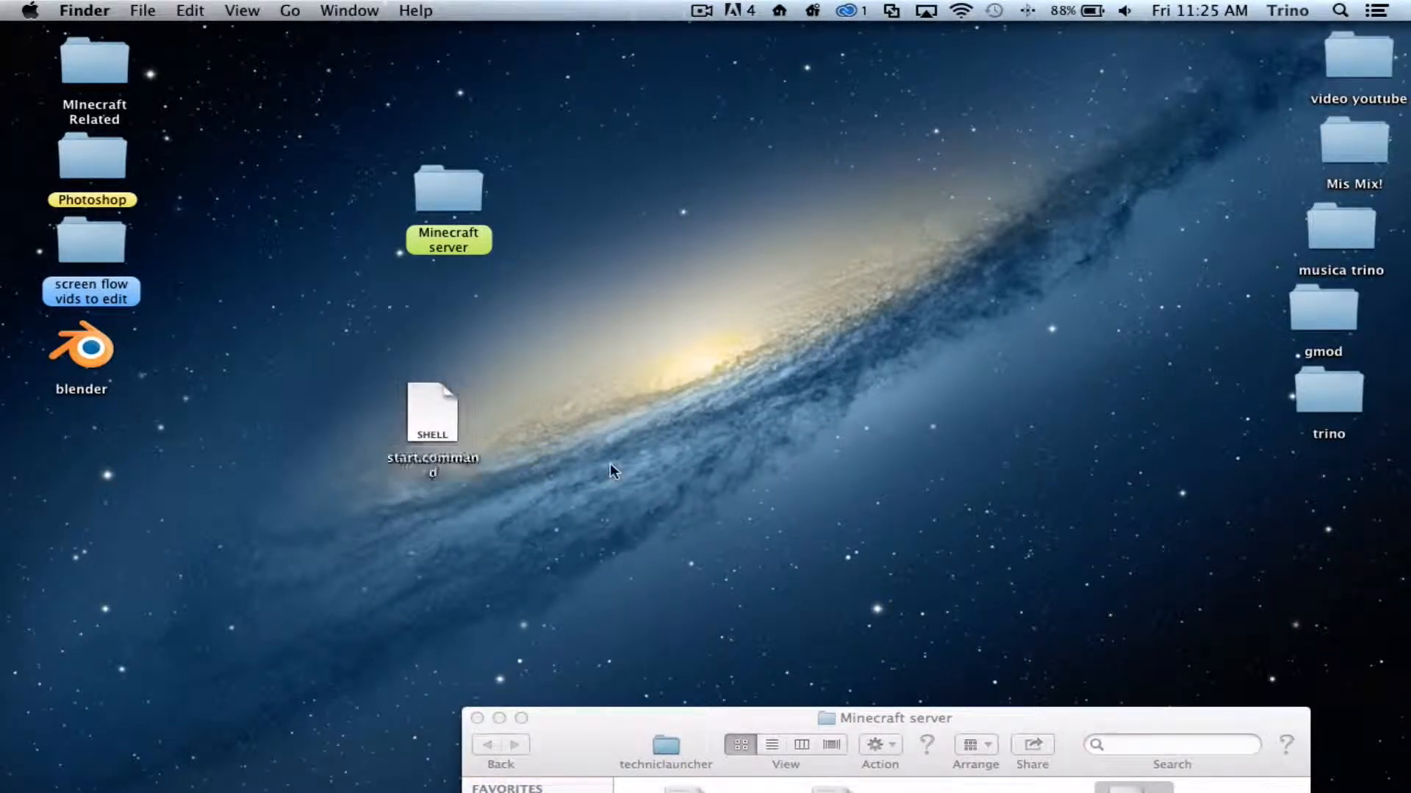
drag(1085, 718, 1143, 269)
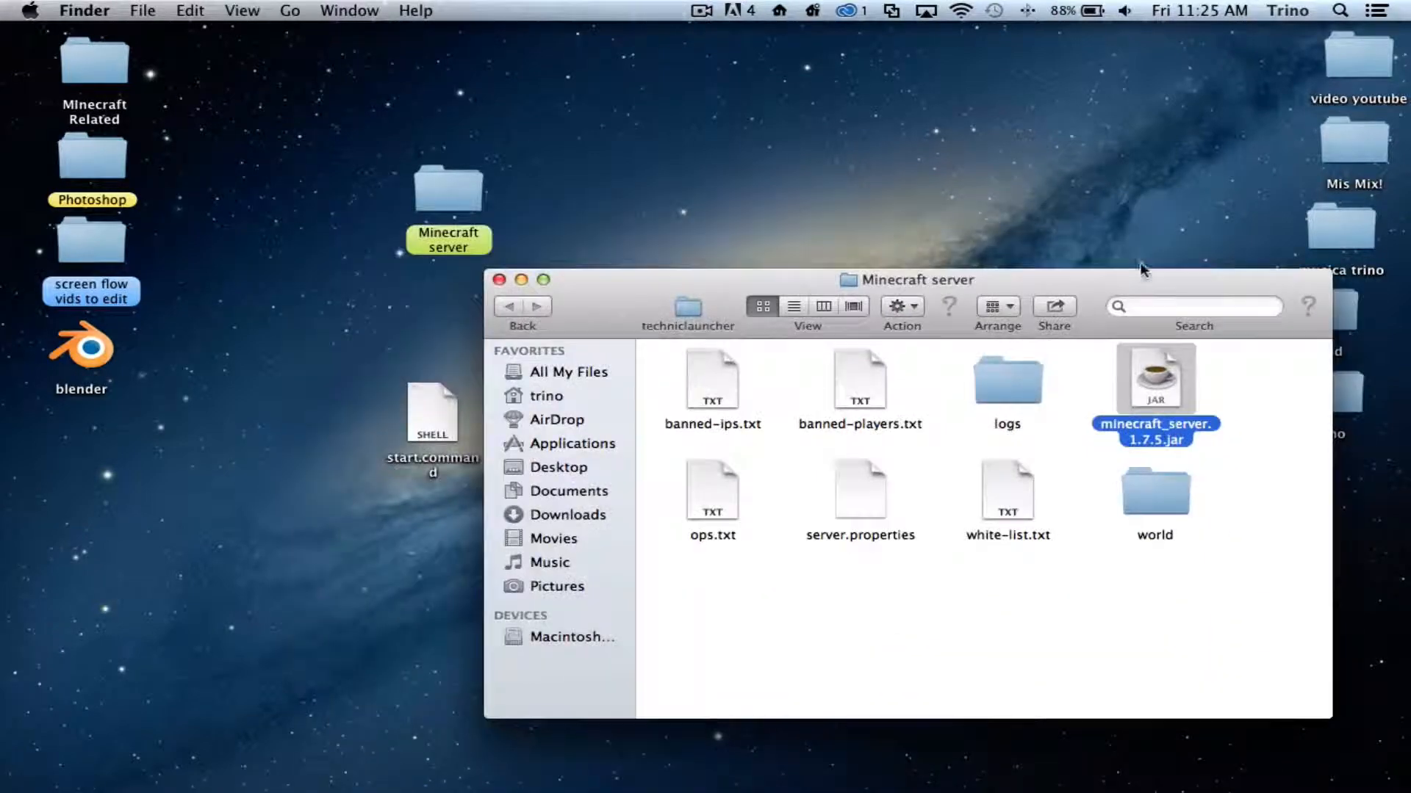
- Open Terminal and enter the command "chmod a+x" followed by the path of the start.command file on the desktop
click(1336, 10)
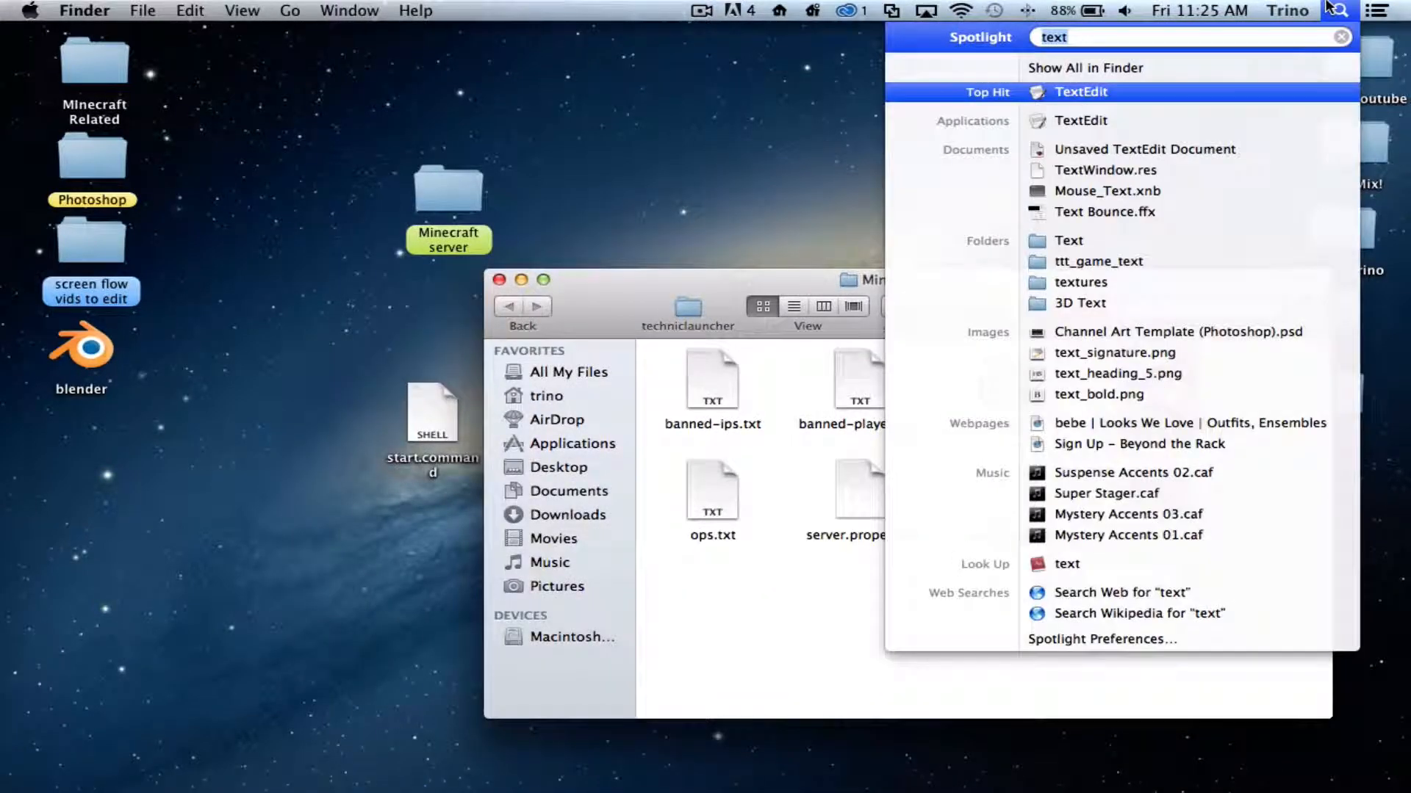
text(termina)
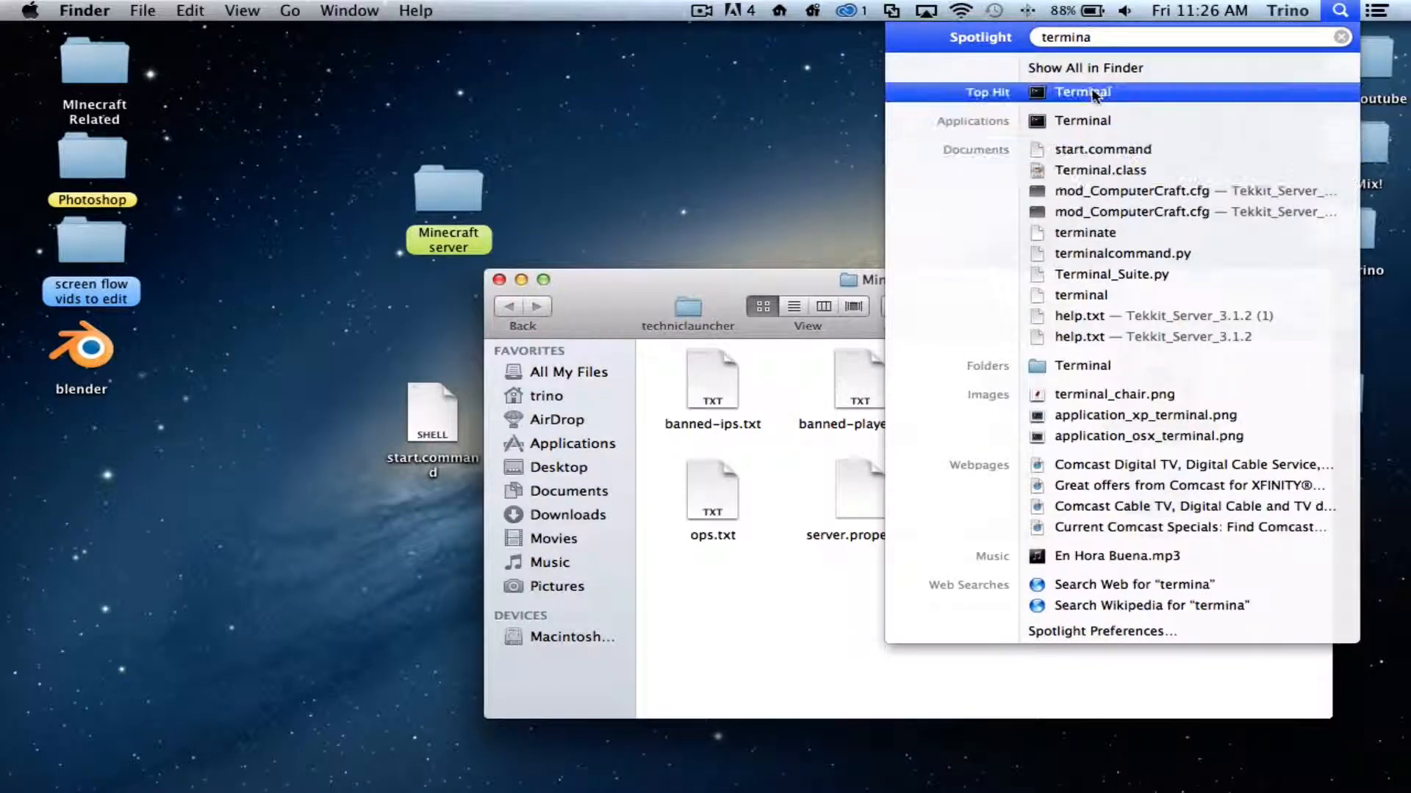
click(1094, 93)
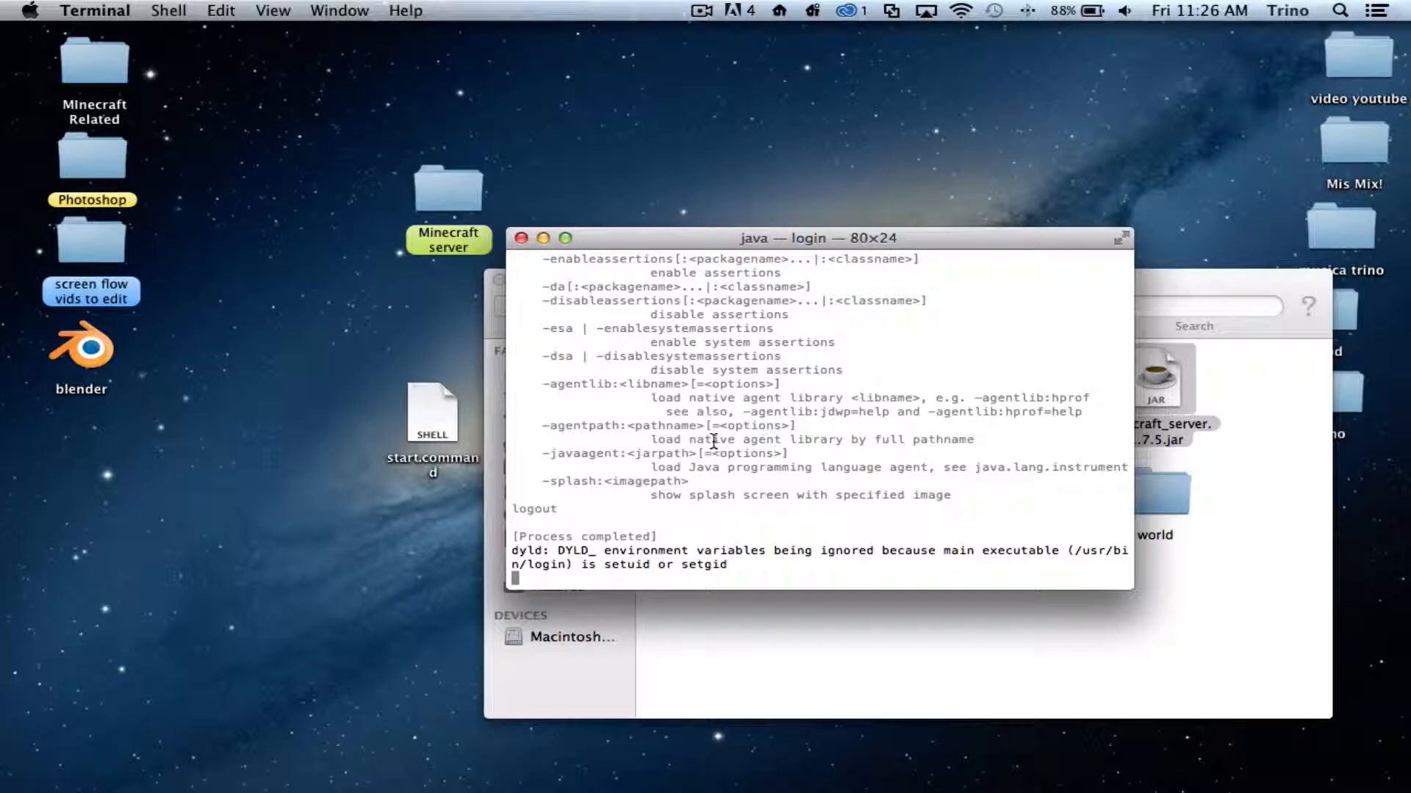
text(chmod a+x)
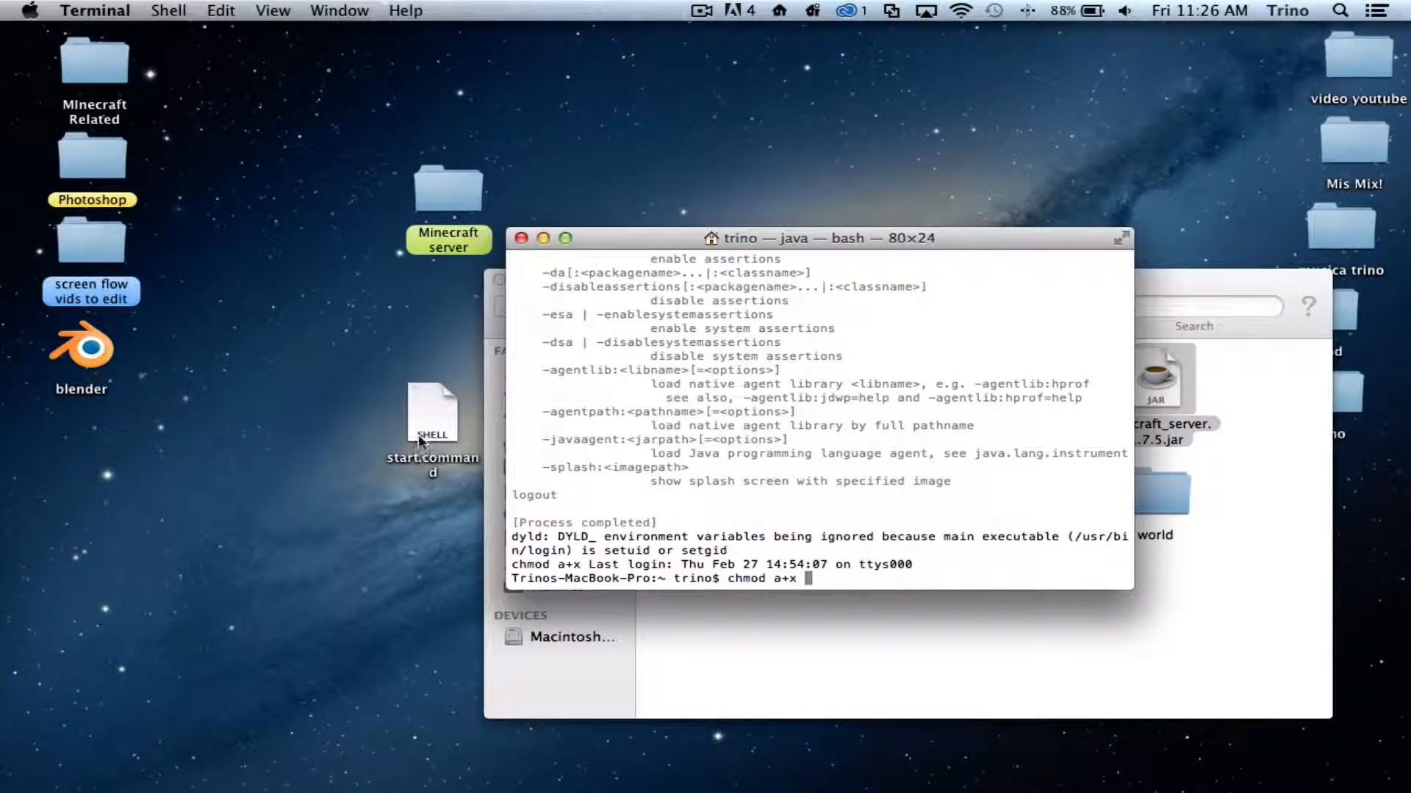
drag(432, 415, 860, 576)
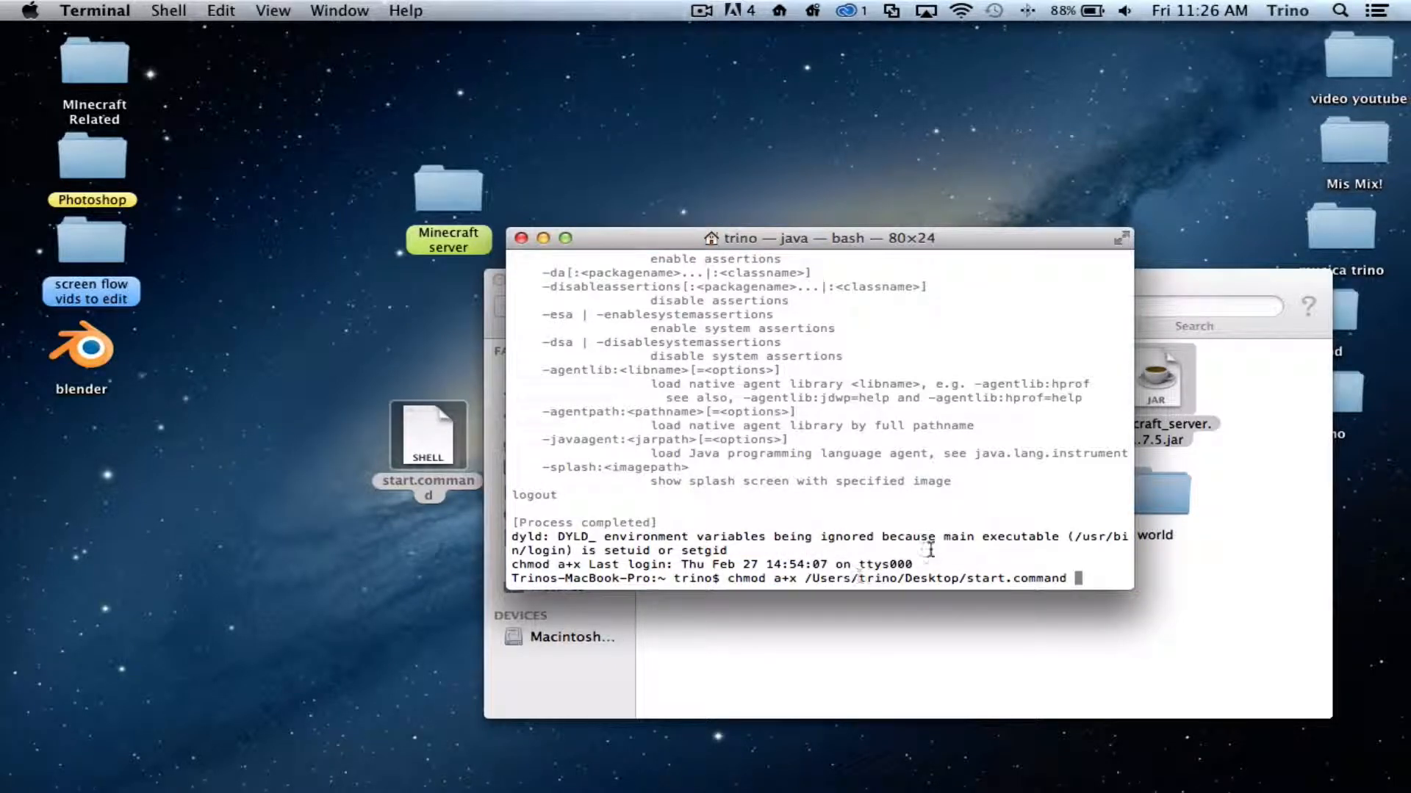
- Move start.command into the Minecraft server folder and shift the Terminal window clear of the folder's files
drag(412, 459, 828, 683)
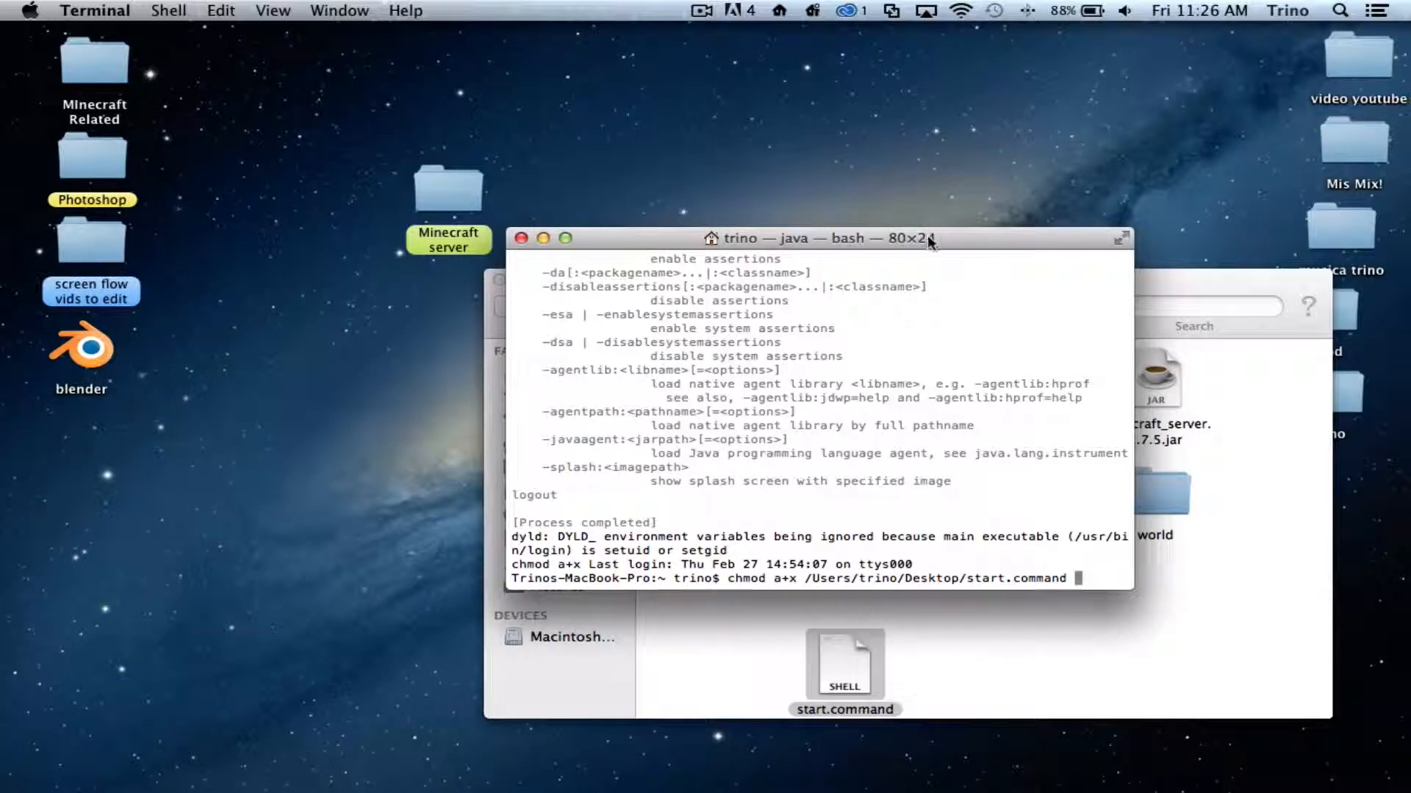
drag(929, 239, 519, 140)
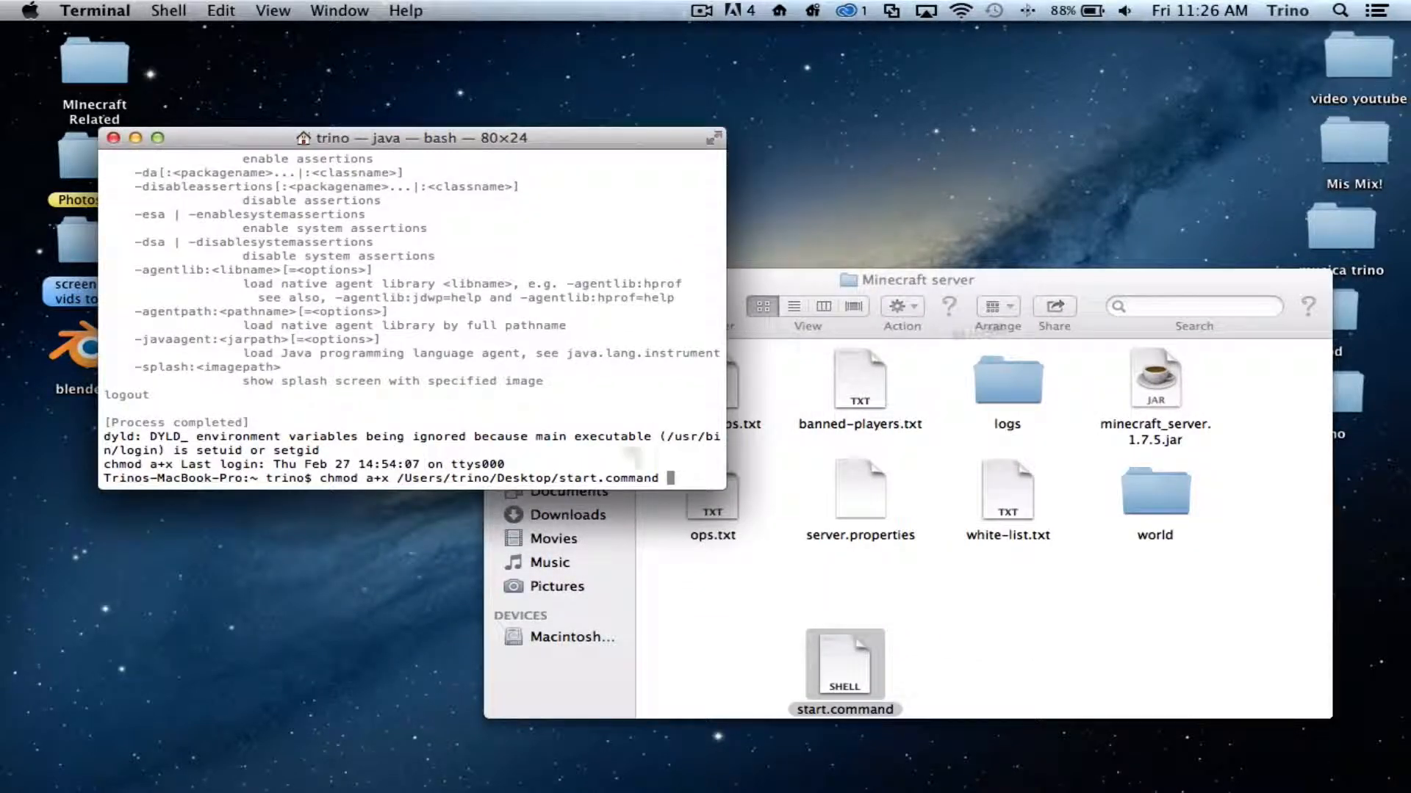
- Erase the desktop file path from the unexecuted Terminal command, keeping only "chmod a+x"
drag(686, 482, 385, 479)
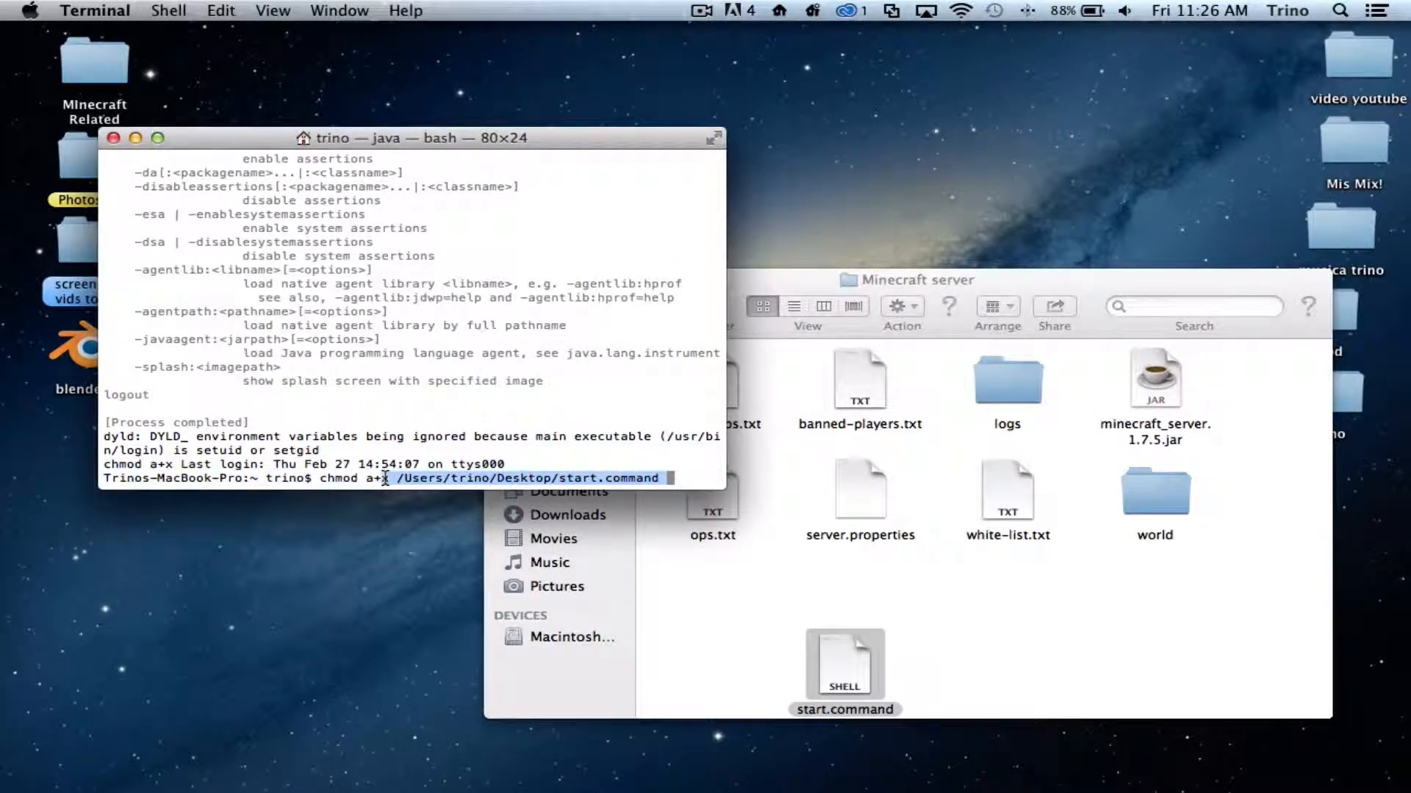
text(x)
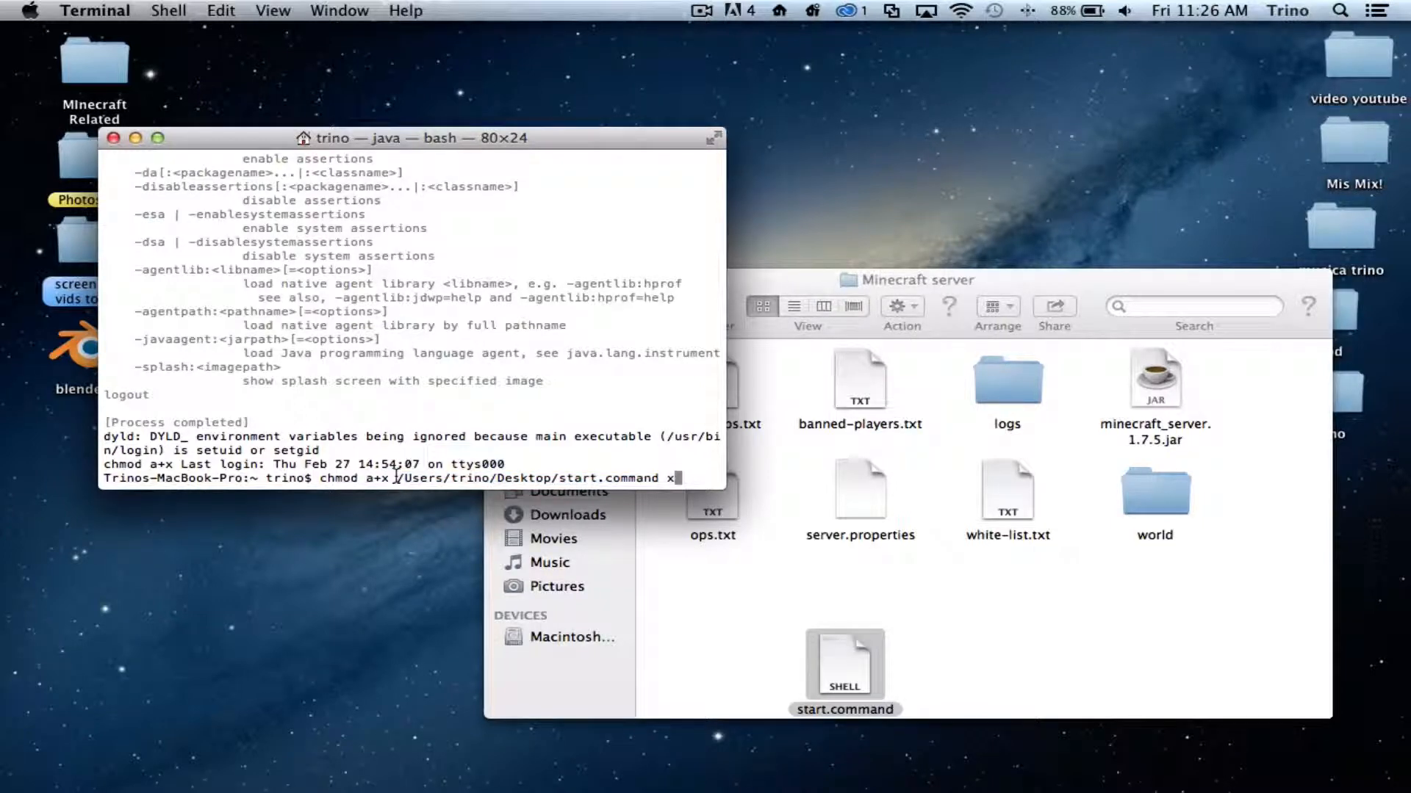
key(BackSpace)
key(BackSpace)
key(BackSpace)
key(BackSpace)
key(BackSpace)
key(BackSpace)
key(BackSpace)
key(BackSpace)
key(BackSpace)
key(BackSpace)
key(BackSpace)
key(BackSpace)
key(BackSpace)
key(BackSpace)
key(BackSpace)
key(BackSpace)
key(BackSpace)
key(BackSpace)
key(BackSpace)
key(BackSpace)
key(BackSpace)
key(BackSpace)
key(BackSpace)
key(BackSpace)
key(BackSpace)
key(BackSpace)
key(BackSpace)
key(BackSpace)
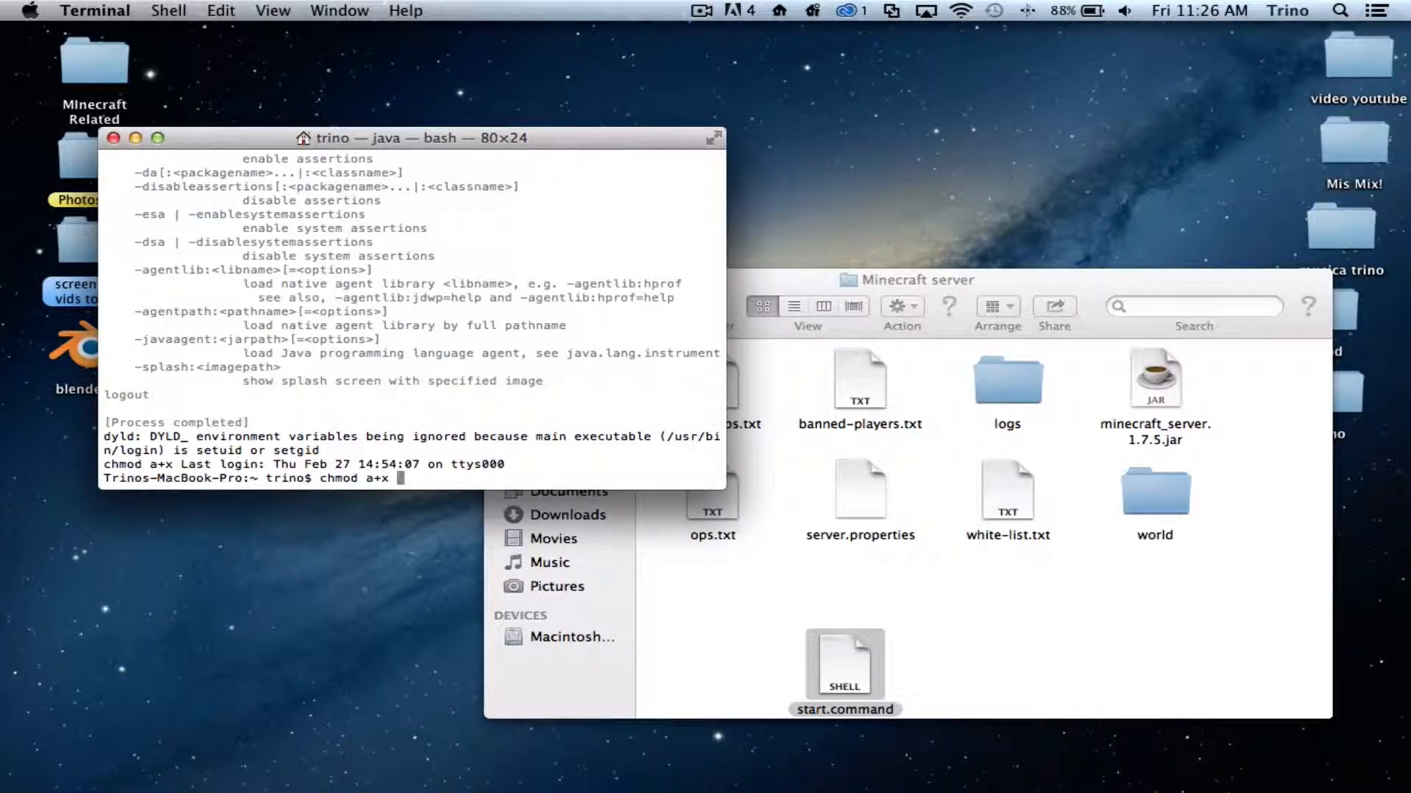
- Complete the chmod a+x command with the path of start.command inside the Minecraft server folder and run it
drag(824, 667, 849, 642)
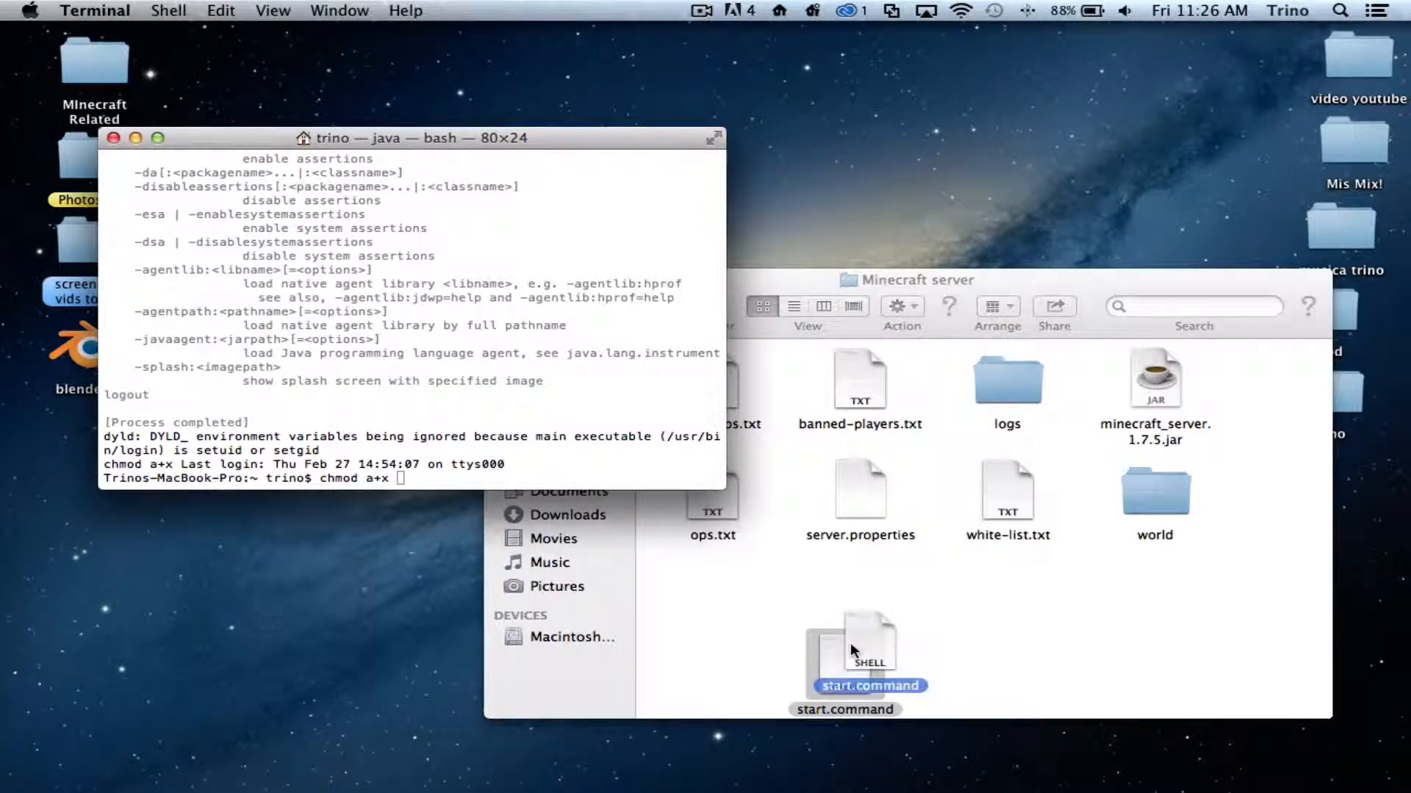
drag(969, 281, 1034, 279)
drag(930, 665, 429, 490)
click(428, 488)
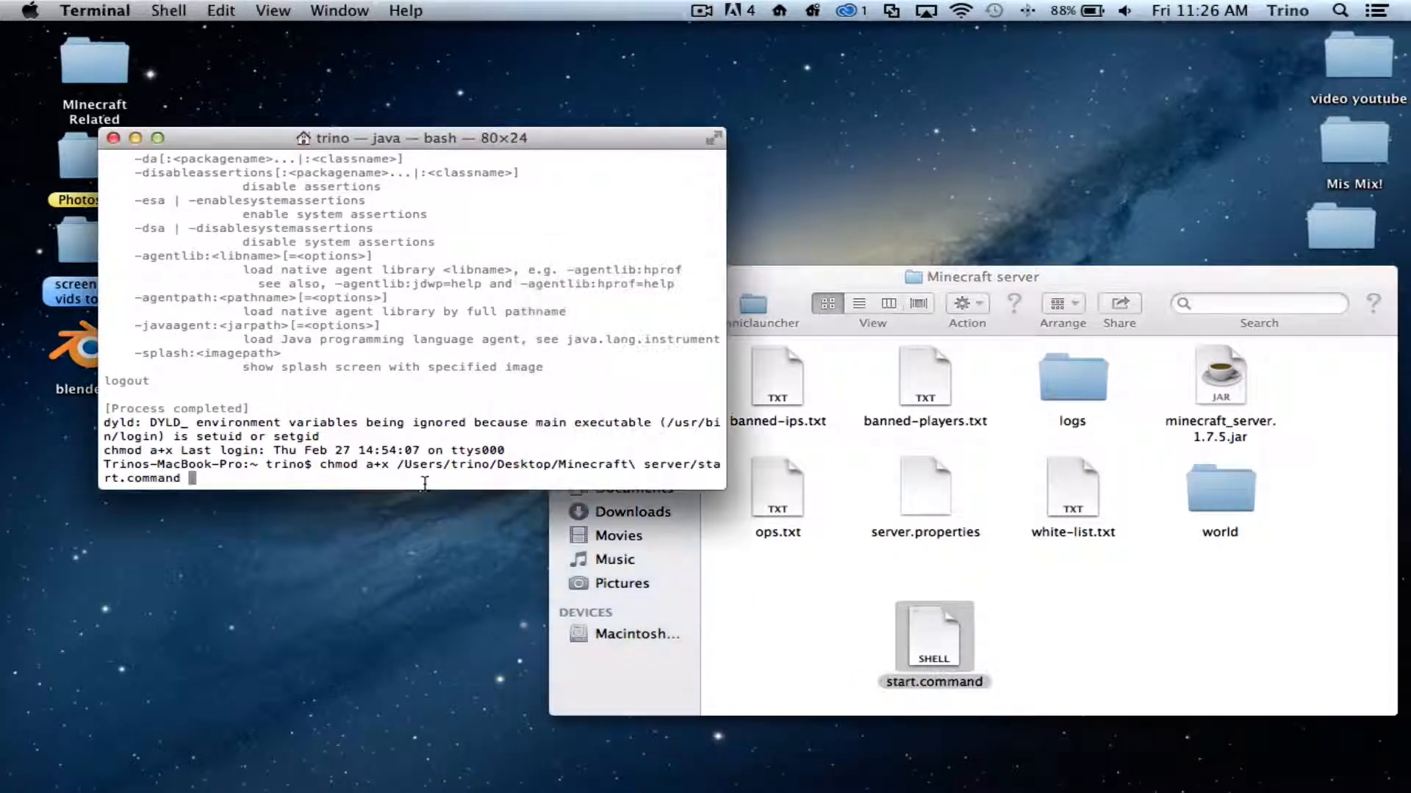
key(Return)
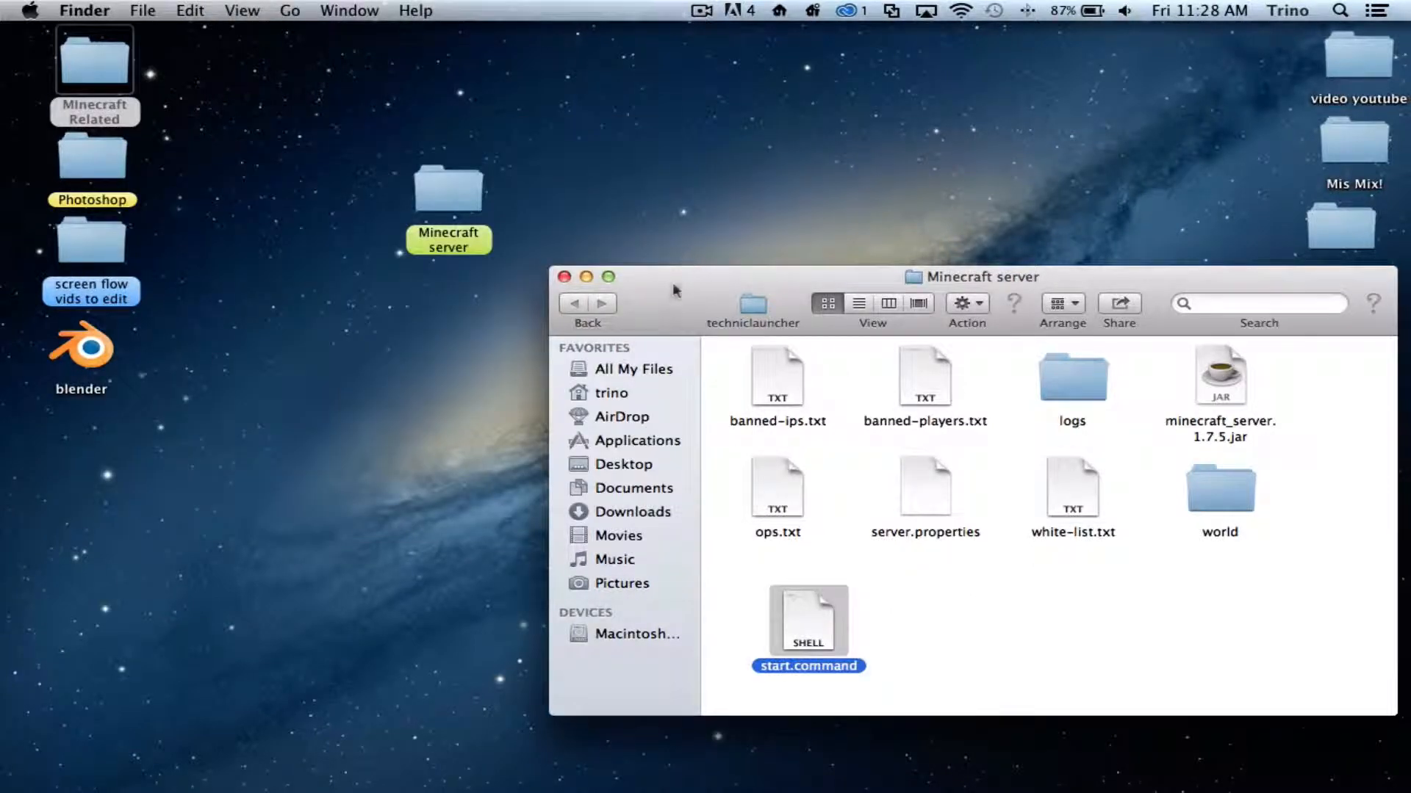
- Rename minecraft_server.1.7.5.jar in the Minecraft server folder to minecraft_server.jar
drag(675, 291, 500, 222)
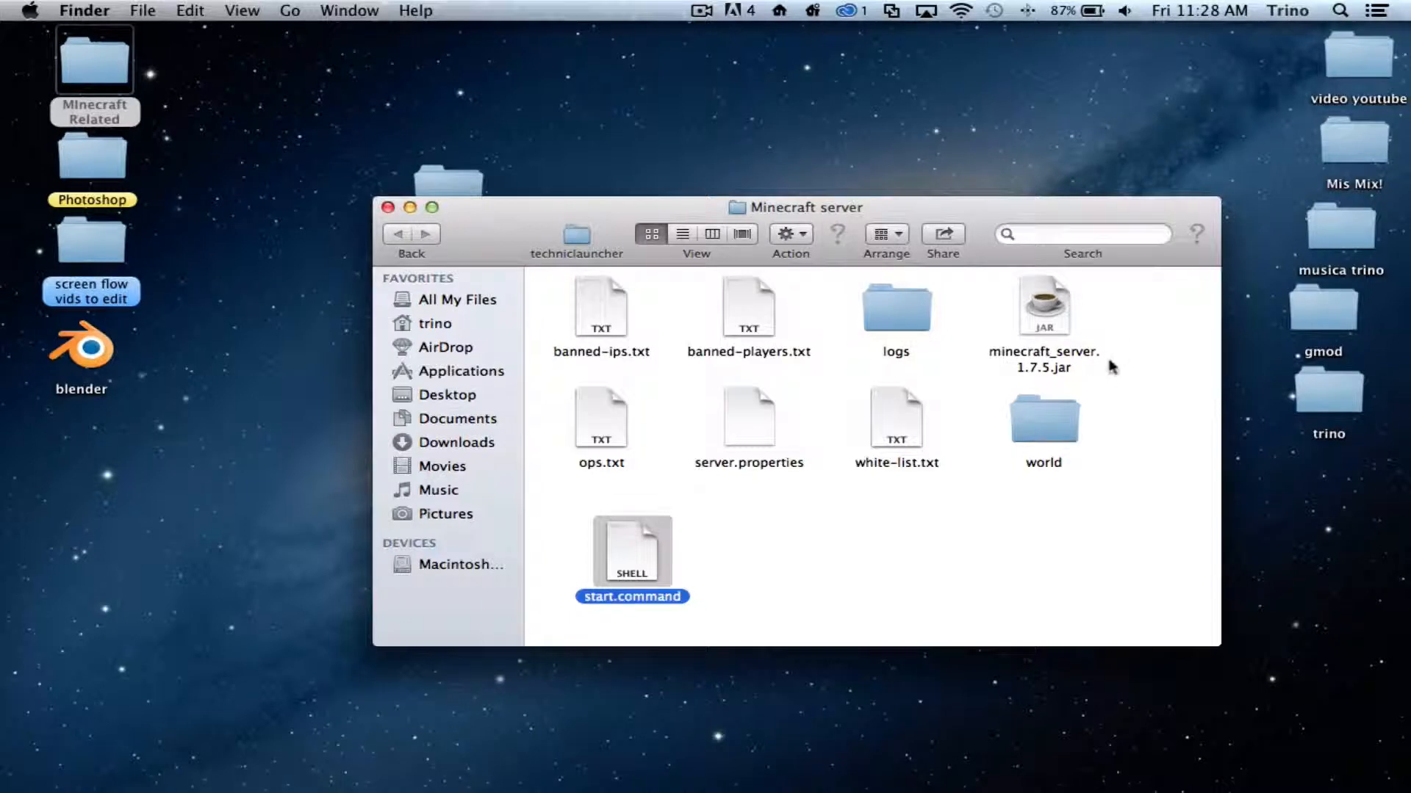
click(1069, 357)
click(1061, 367)
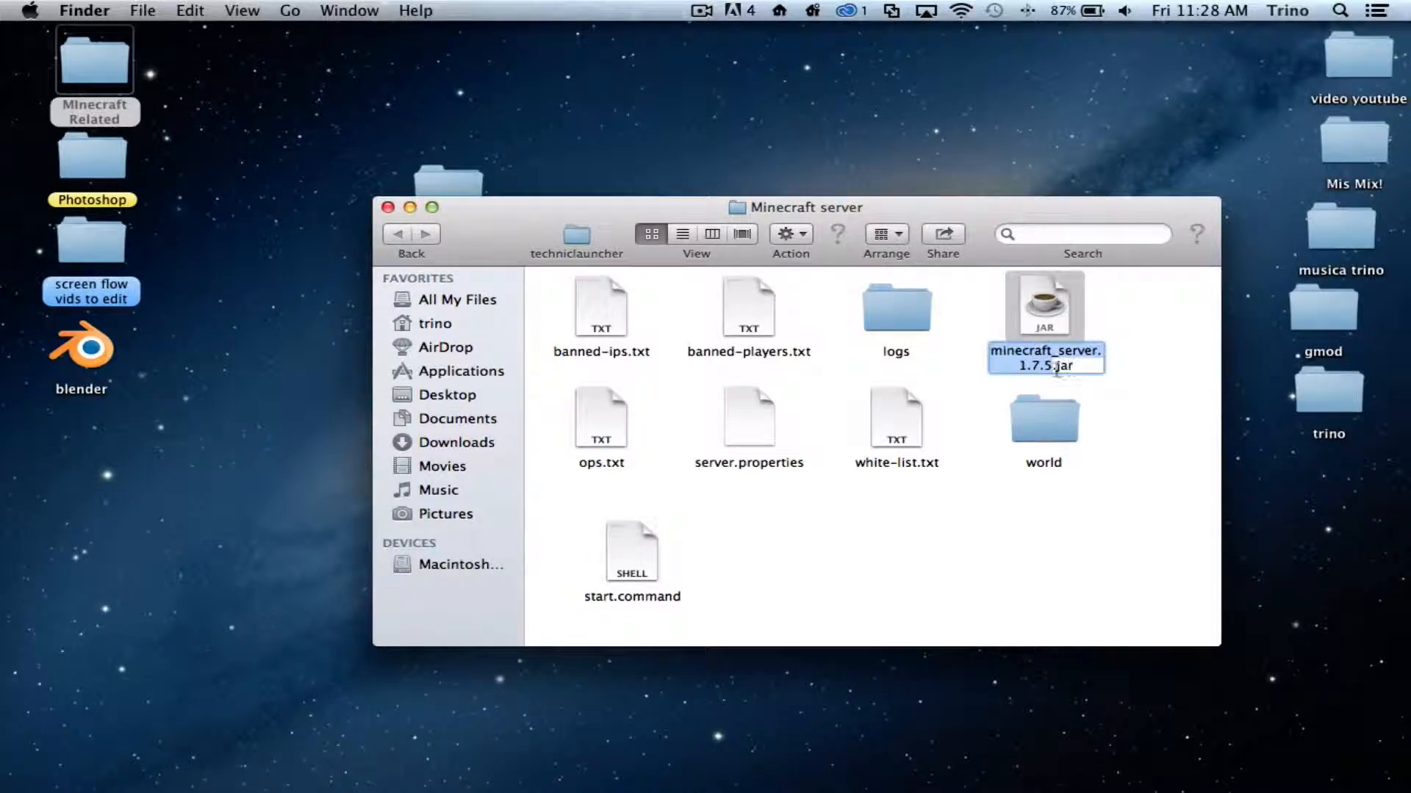
click(1055, 367)
key(BackSpace)
key(BackSpace)
key(BackSpace)
key(BackSpace)
key(BackSpace)
key(BackSpace)
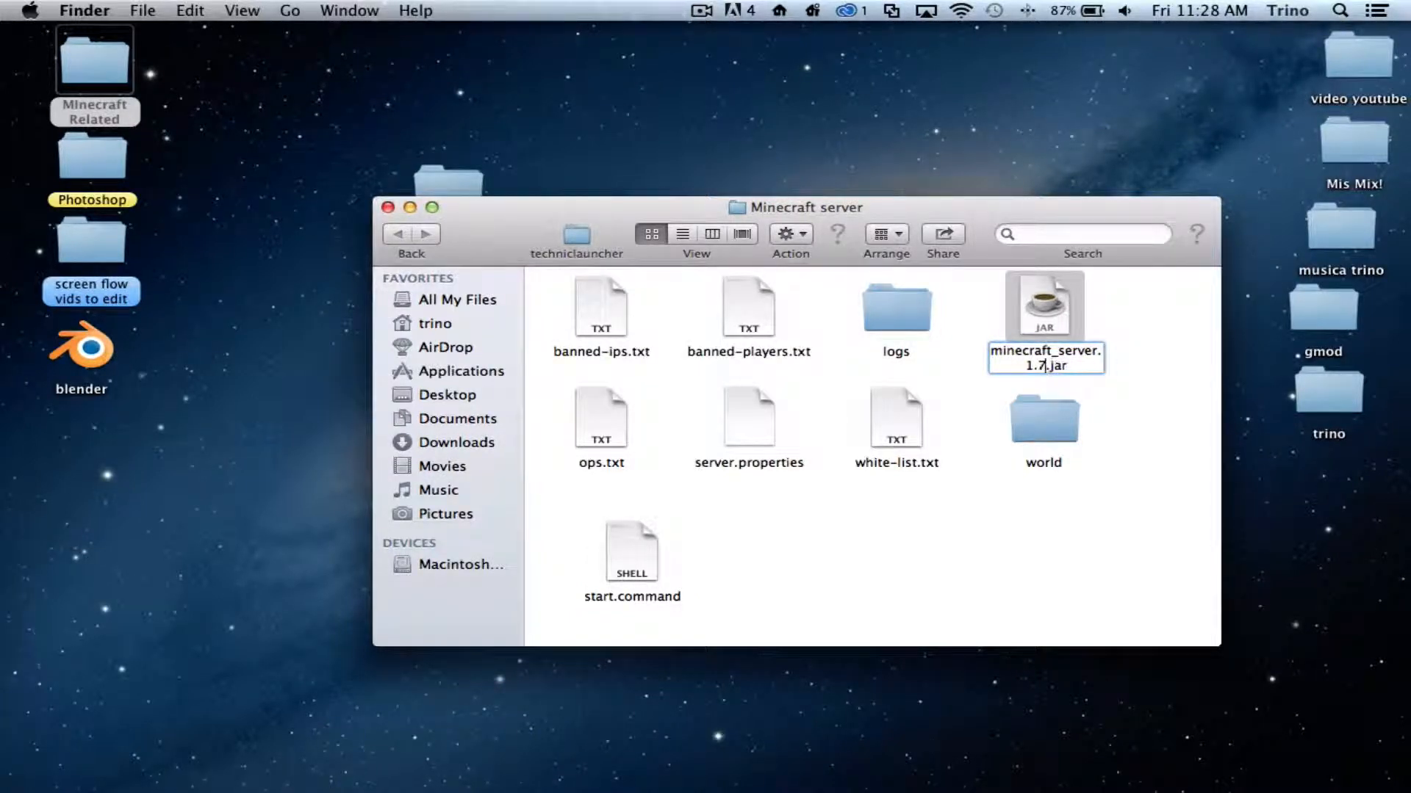
key(BackSpace)
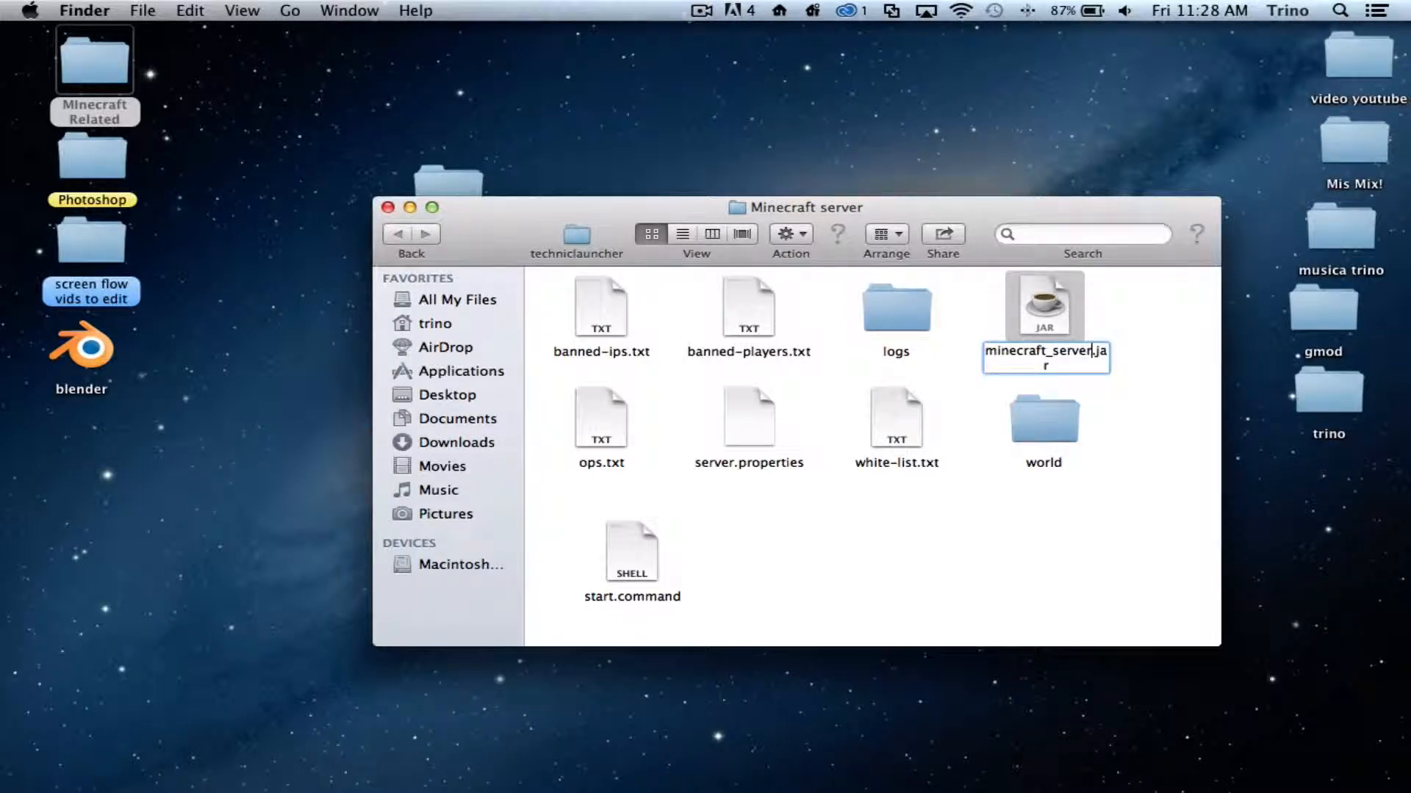
key(Return)
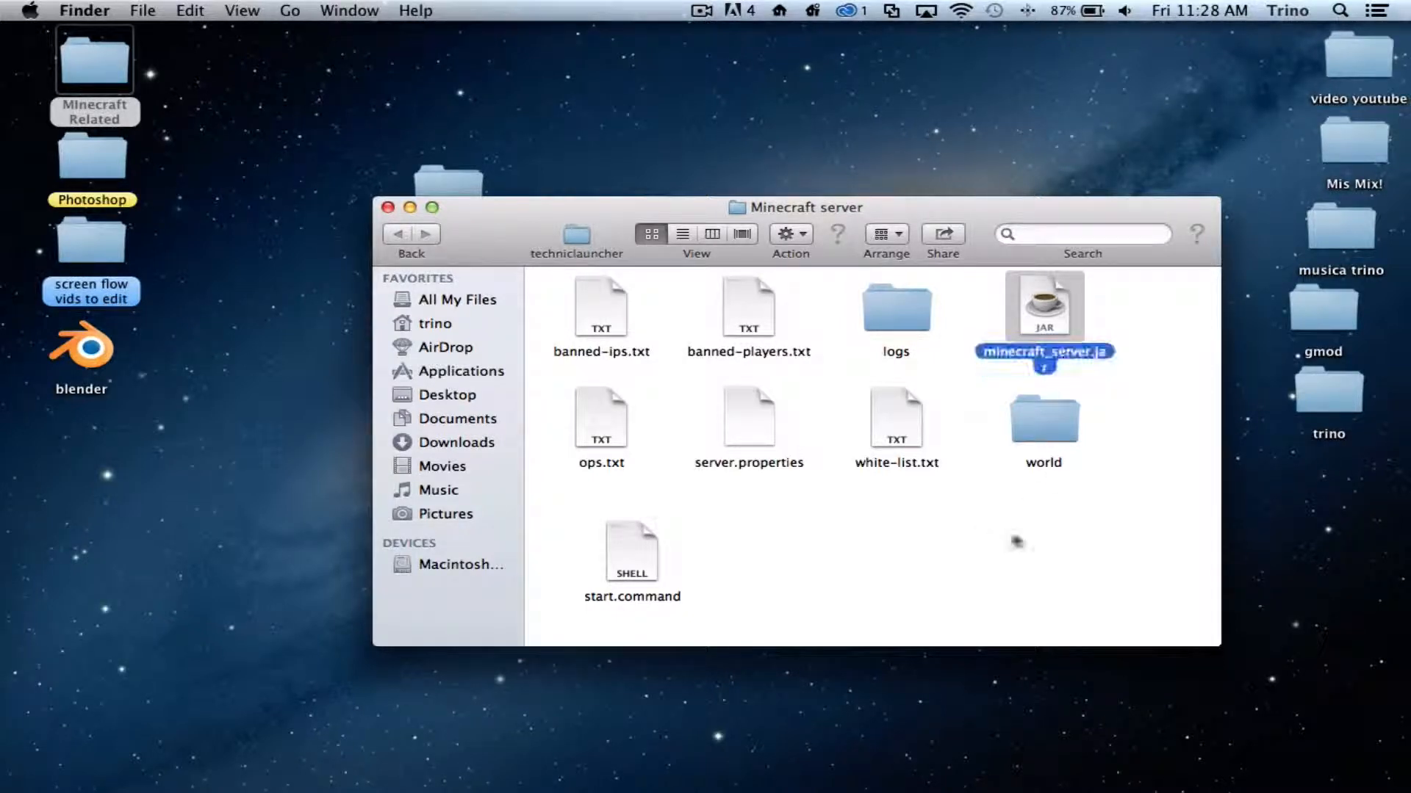
- Open start.command in TextEdit to check which jar file name its code uses, and close it
click(654, 569)
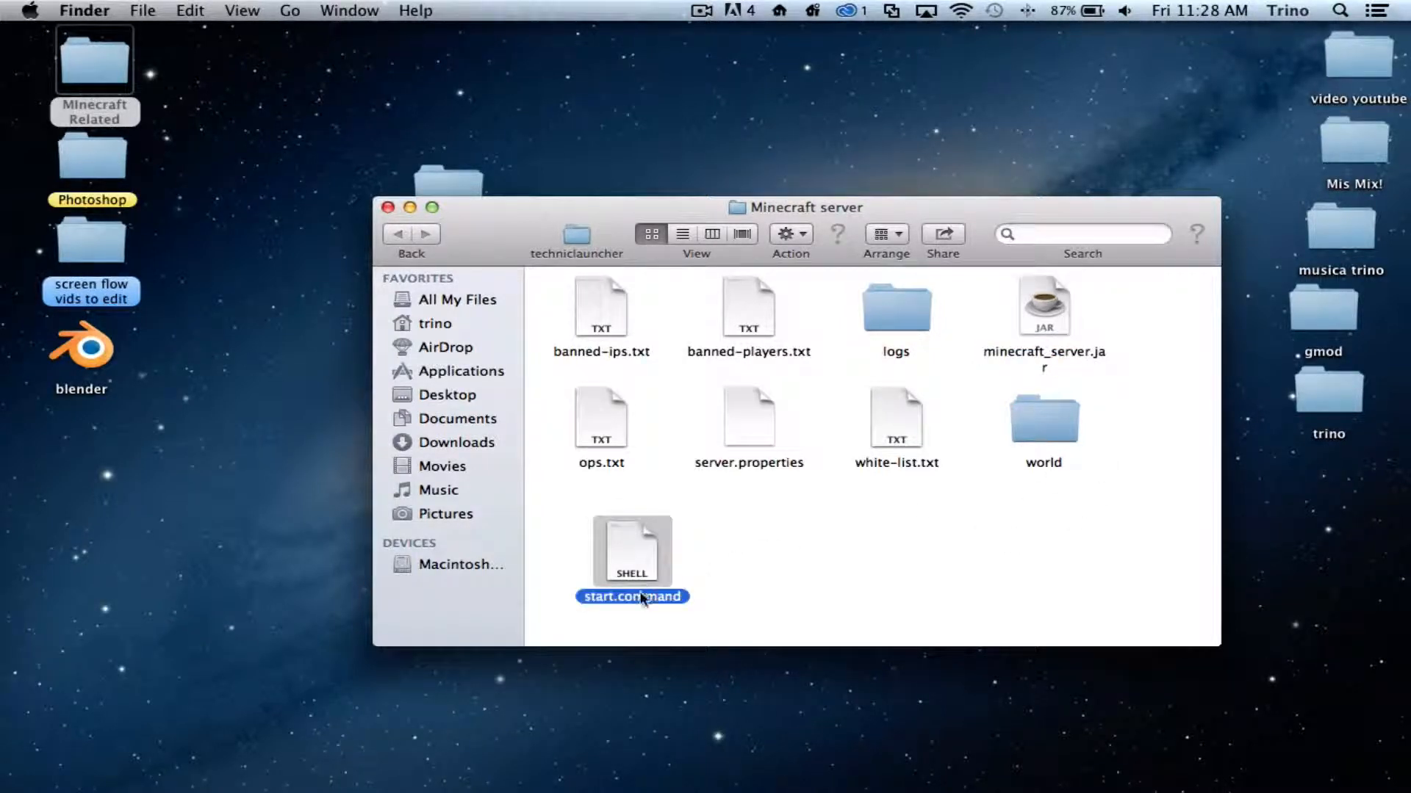
right_click(644, 593)
mouse_move(710, 462)
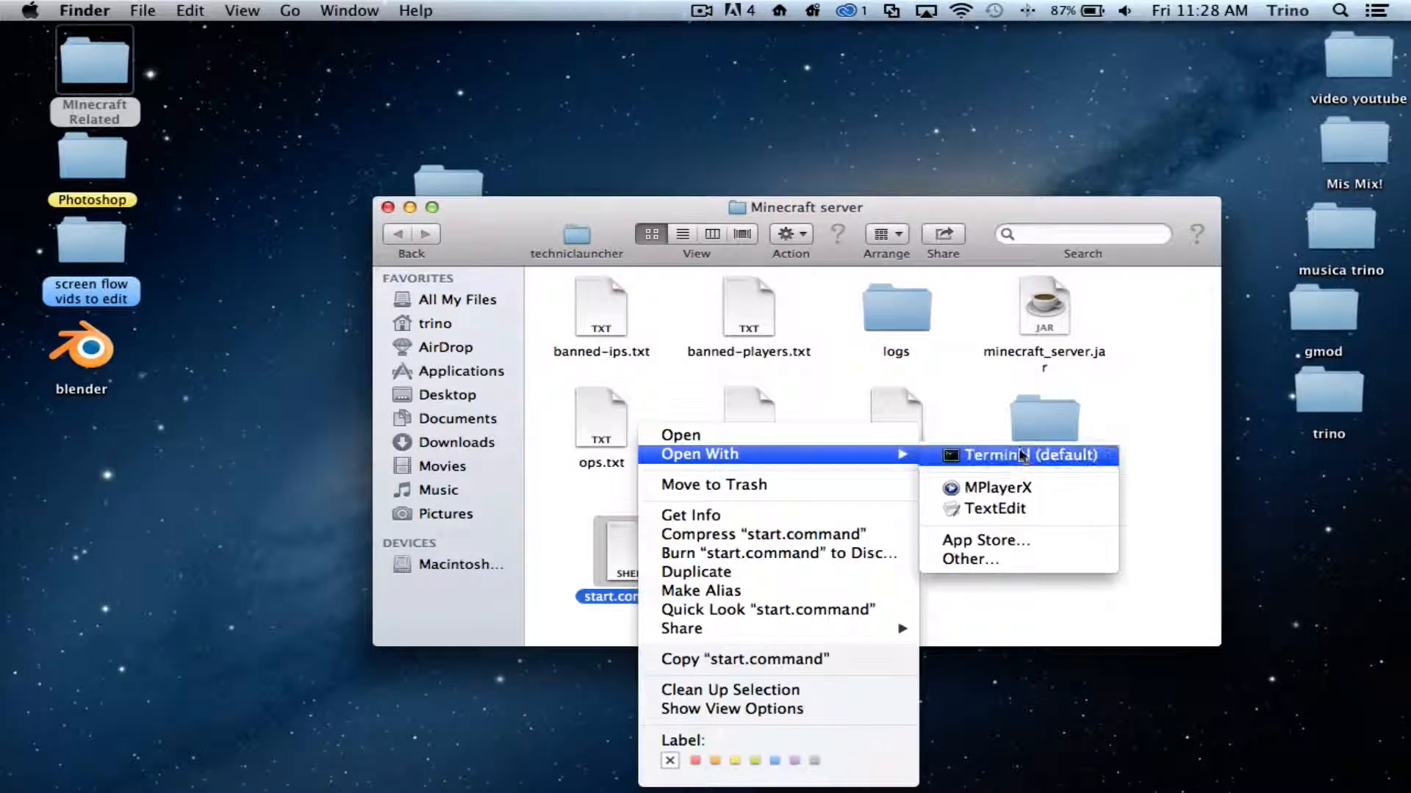
click(1003, 504)
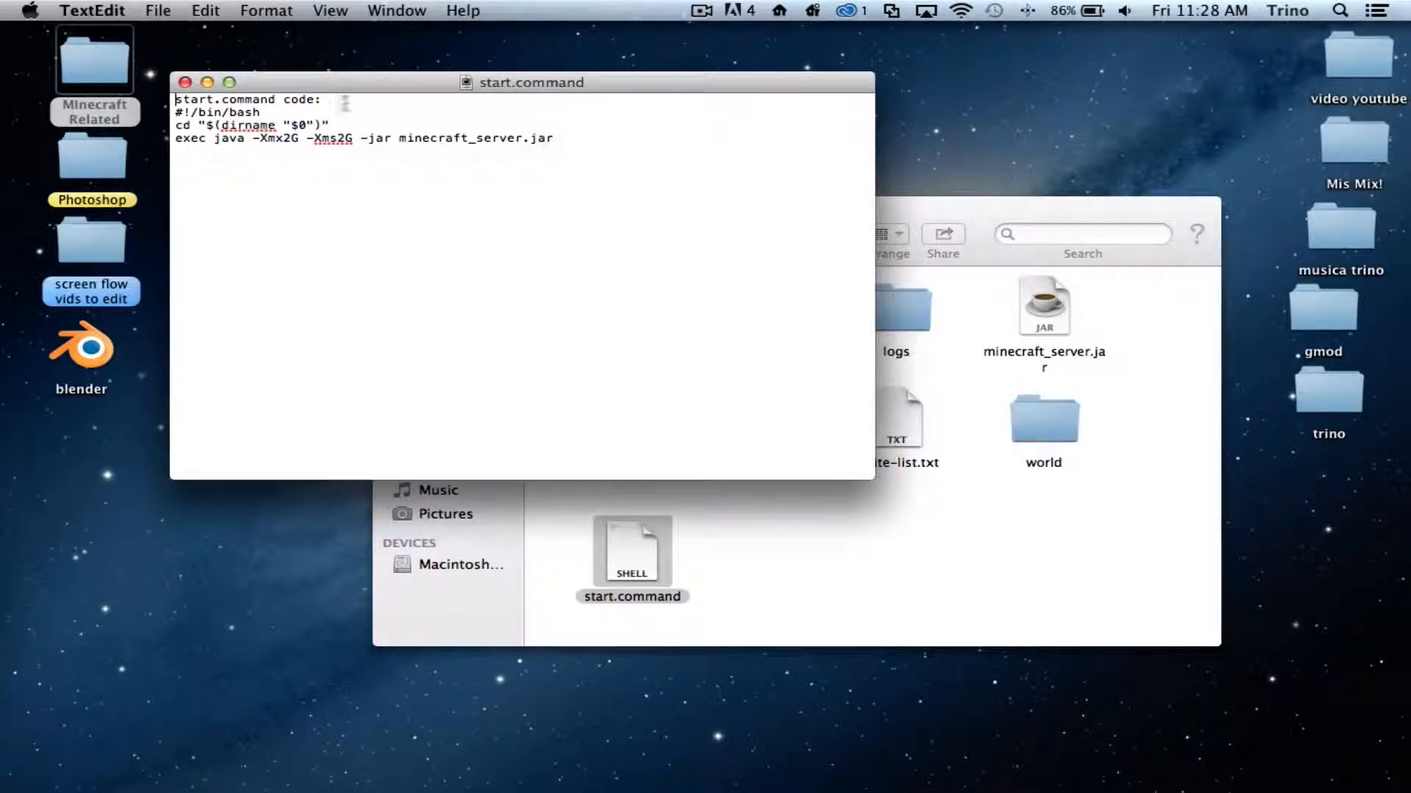
click(185, 82)
- Run start.command to launch the server, and move the windows apart to view the Terminal log and the server folder
double_click(629, 571)
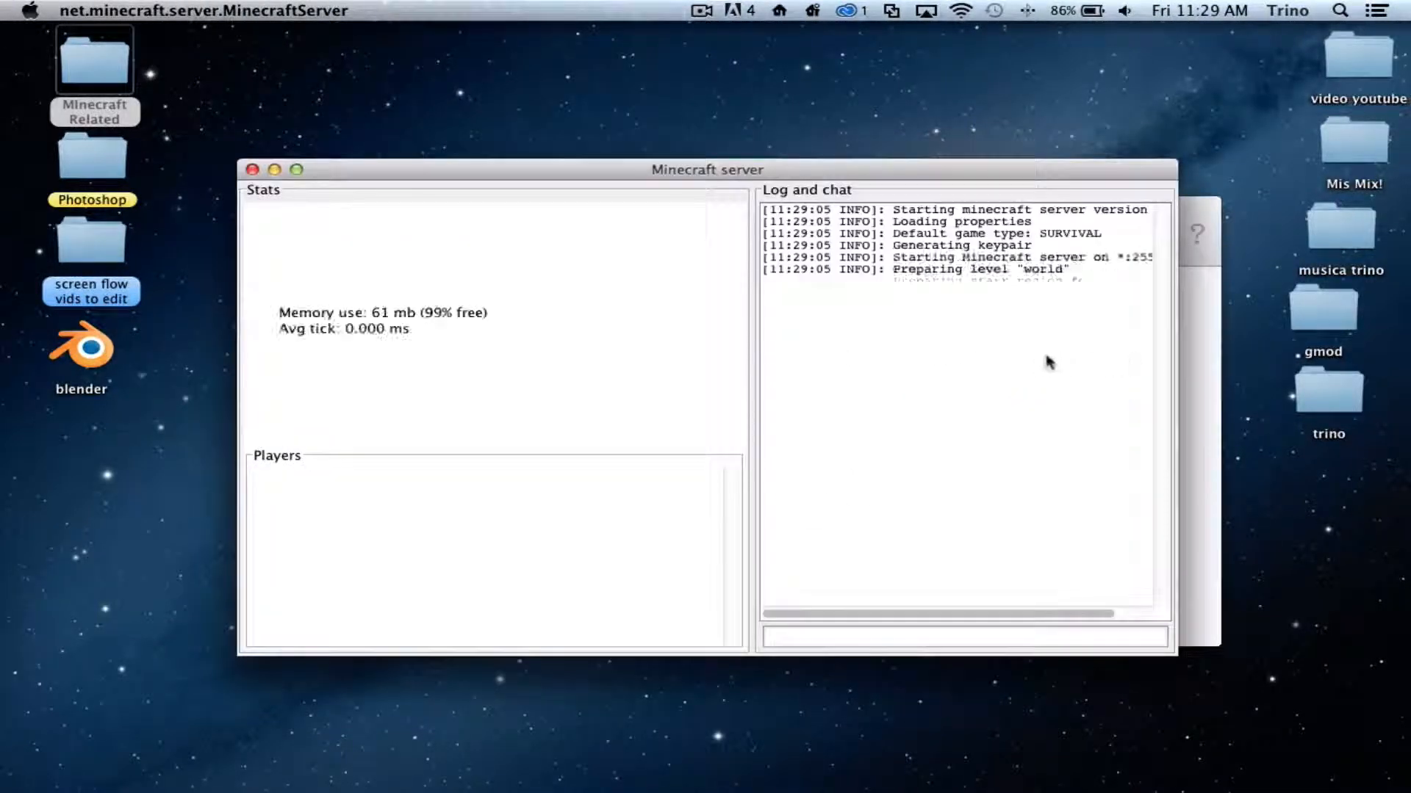
drag(946, 177, 981, 381)
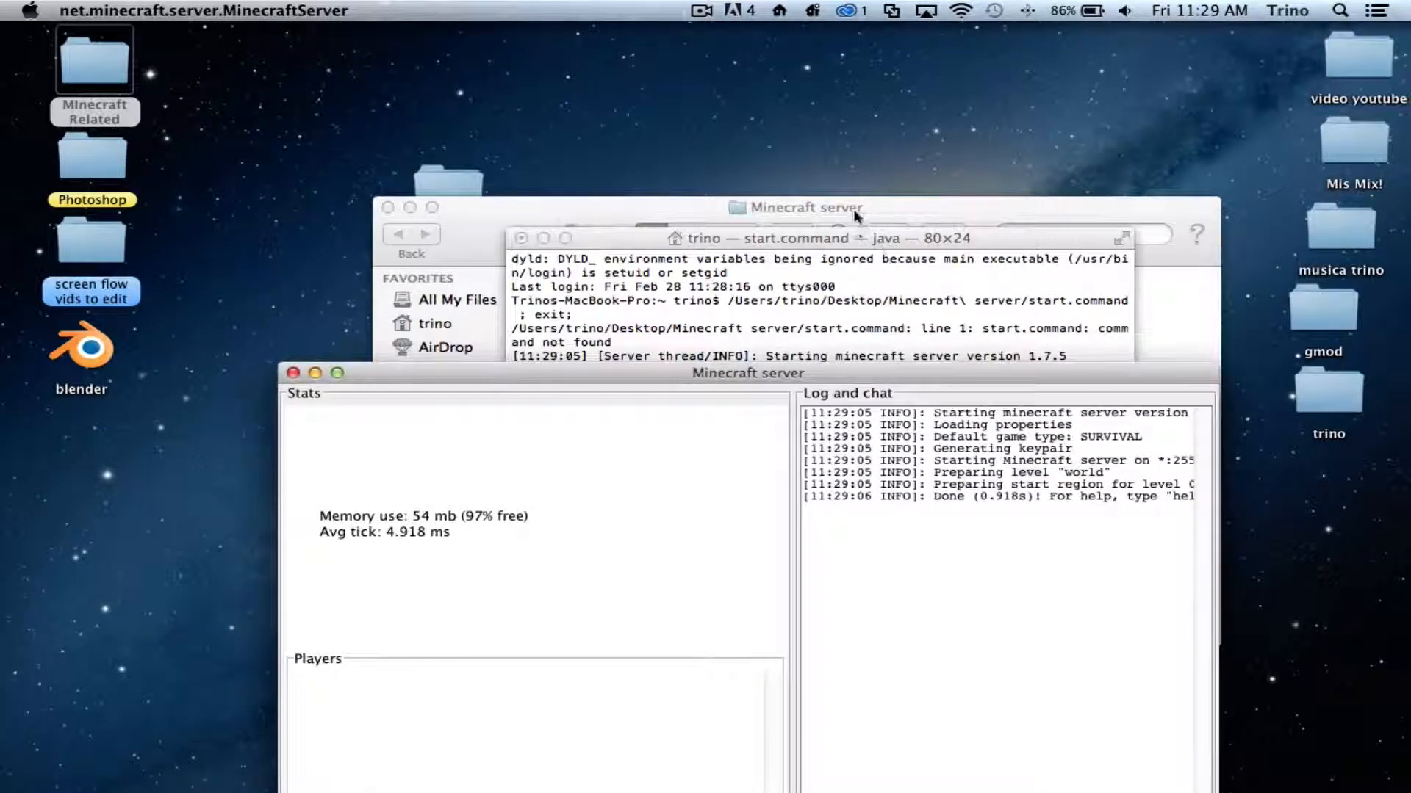
click(856, 240)
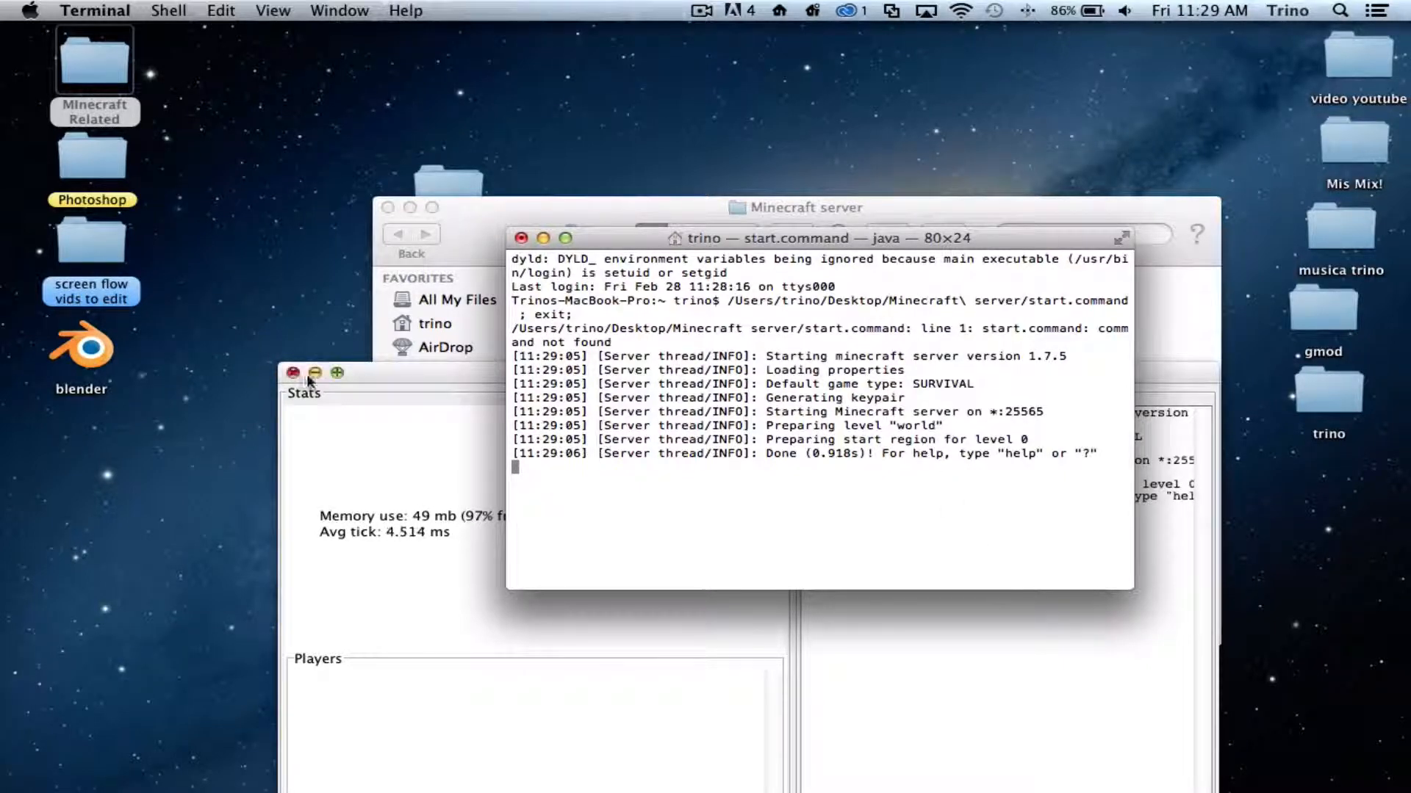
drag(599, 241, 693, 291)
click(588, 216)
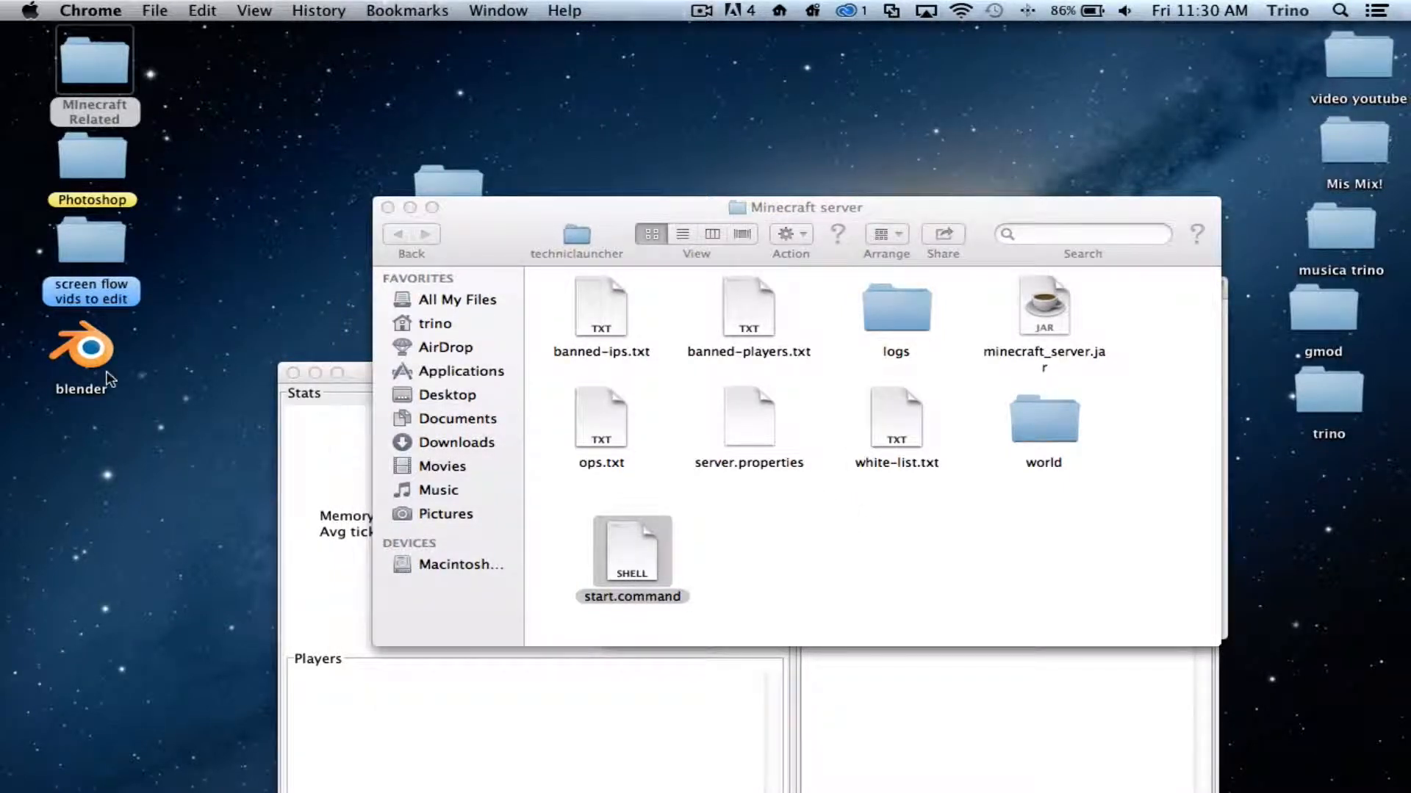
mouse_move(22, 125)
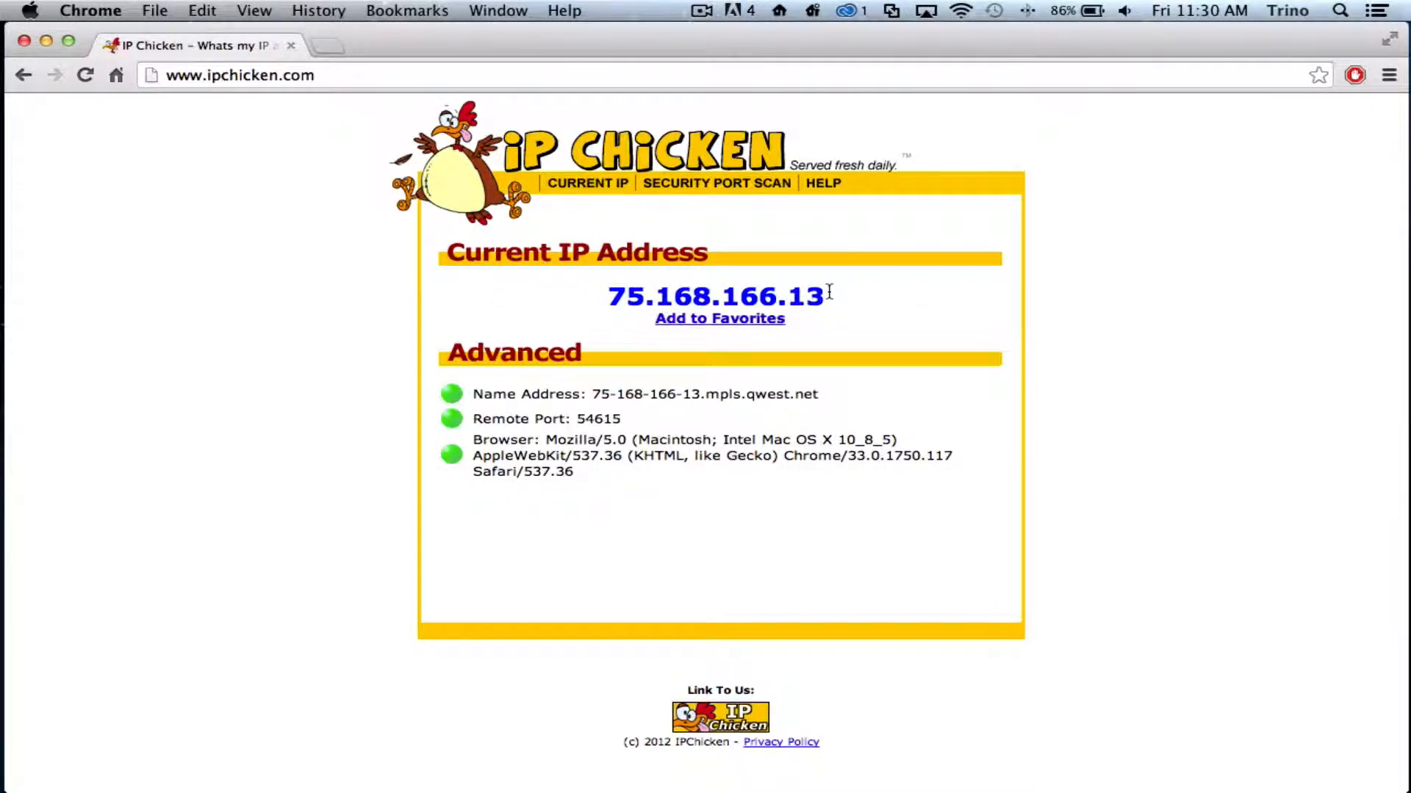
drag(829, 293, 615, 297)
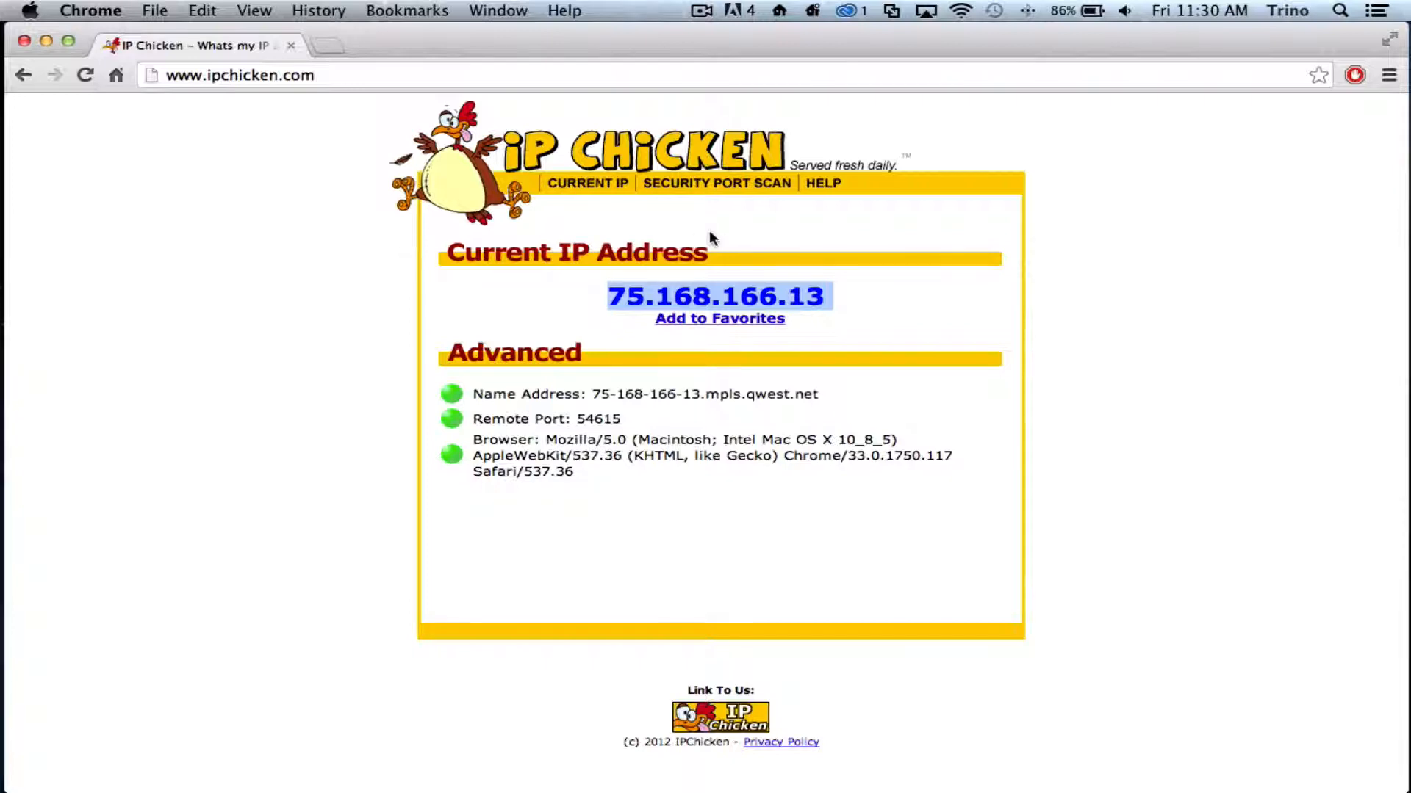
- Launch Minecraft, start the game from the launcher, and open the multiplayer server list
mouse_move(4, 220)
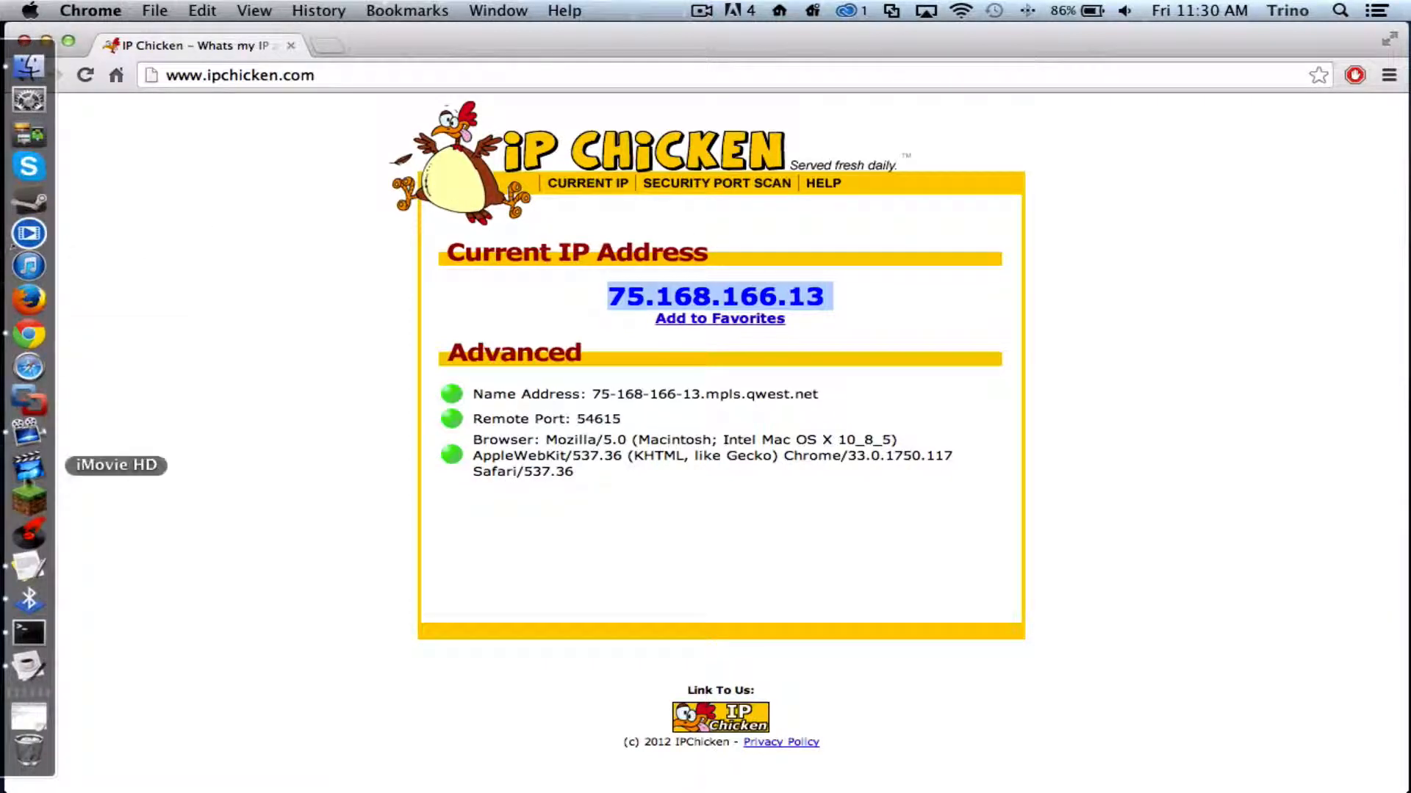
click(31, 499)
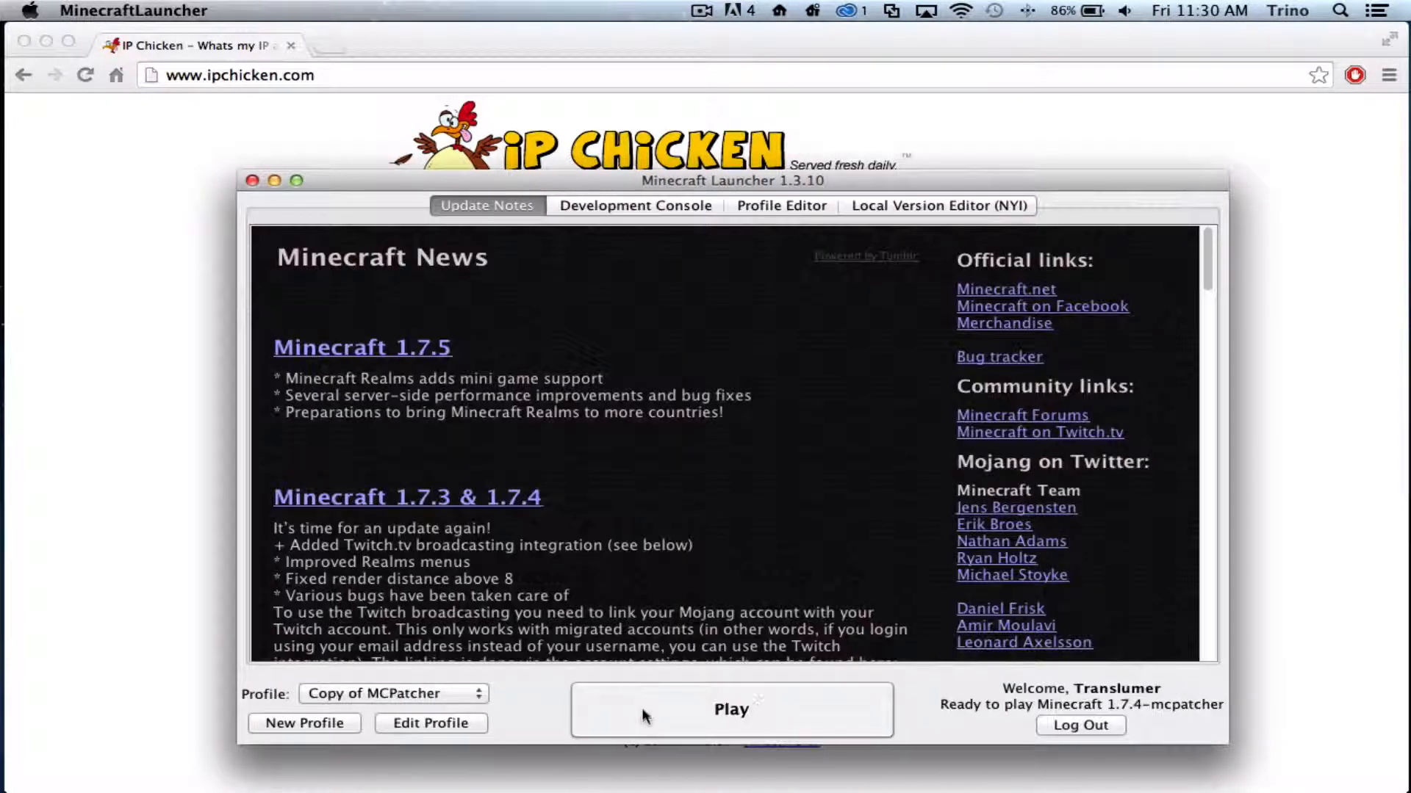
click(660, 711)
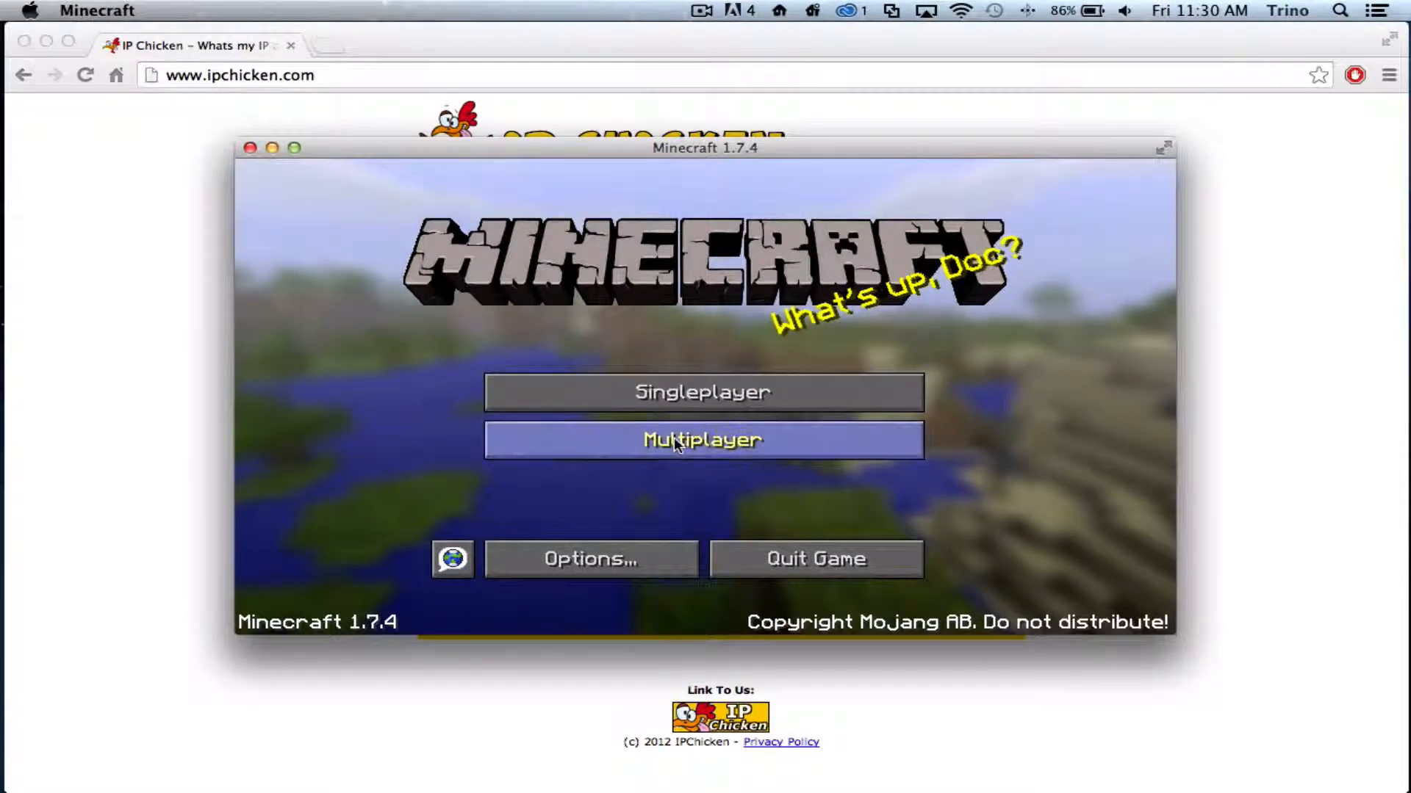
click(764, 445)
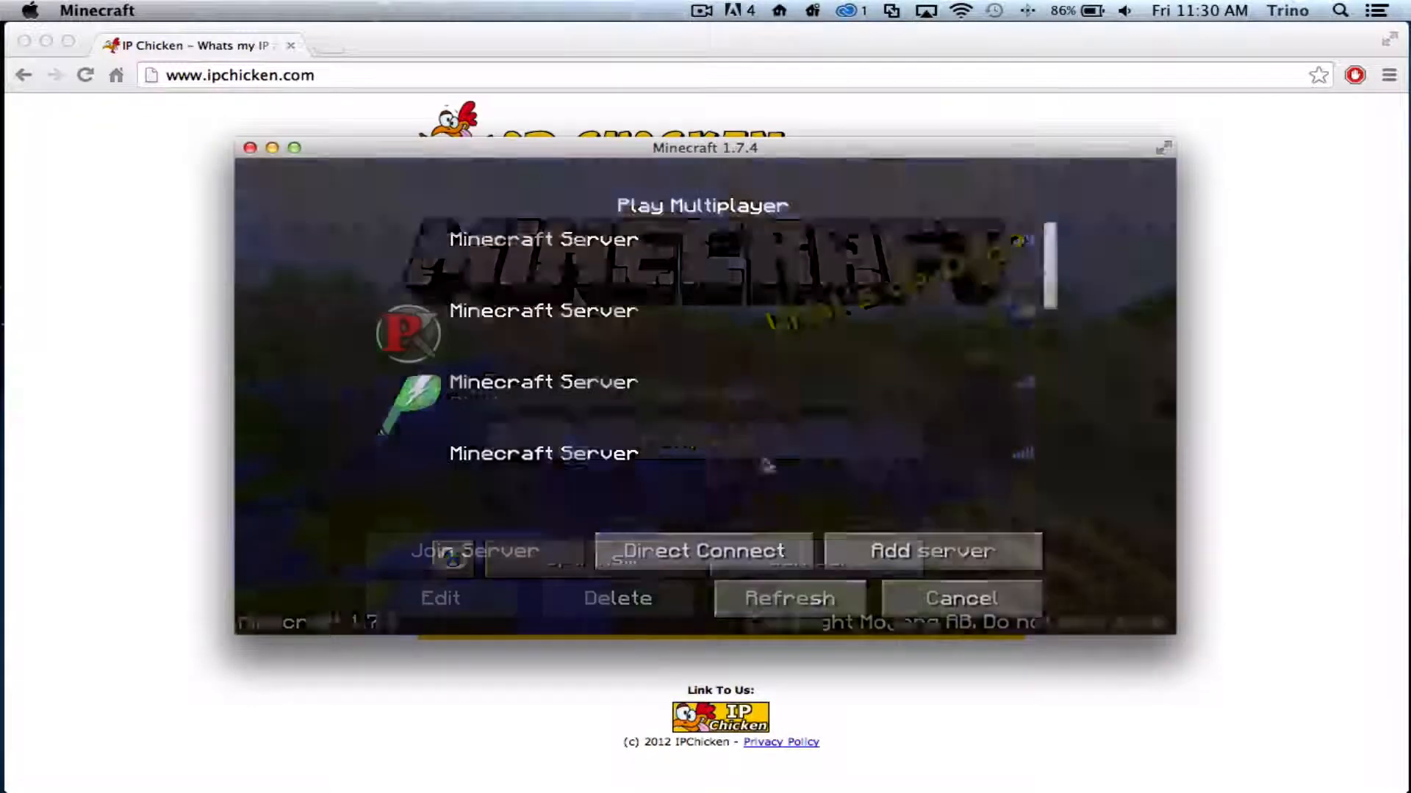
- Add a multiplayer server with the address localhost and locate its entry at the end of the server list
scroll(812, 466, down, 10)
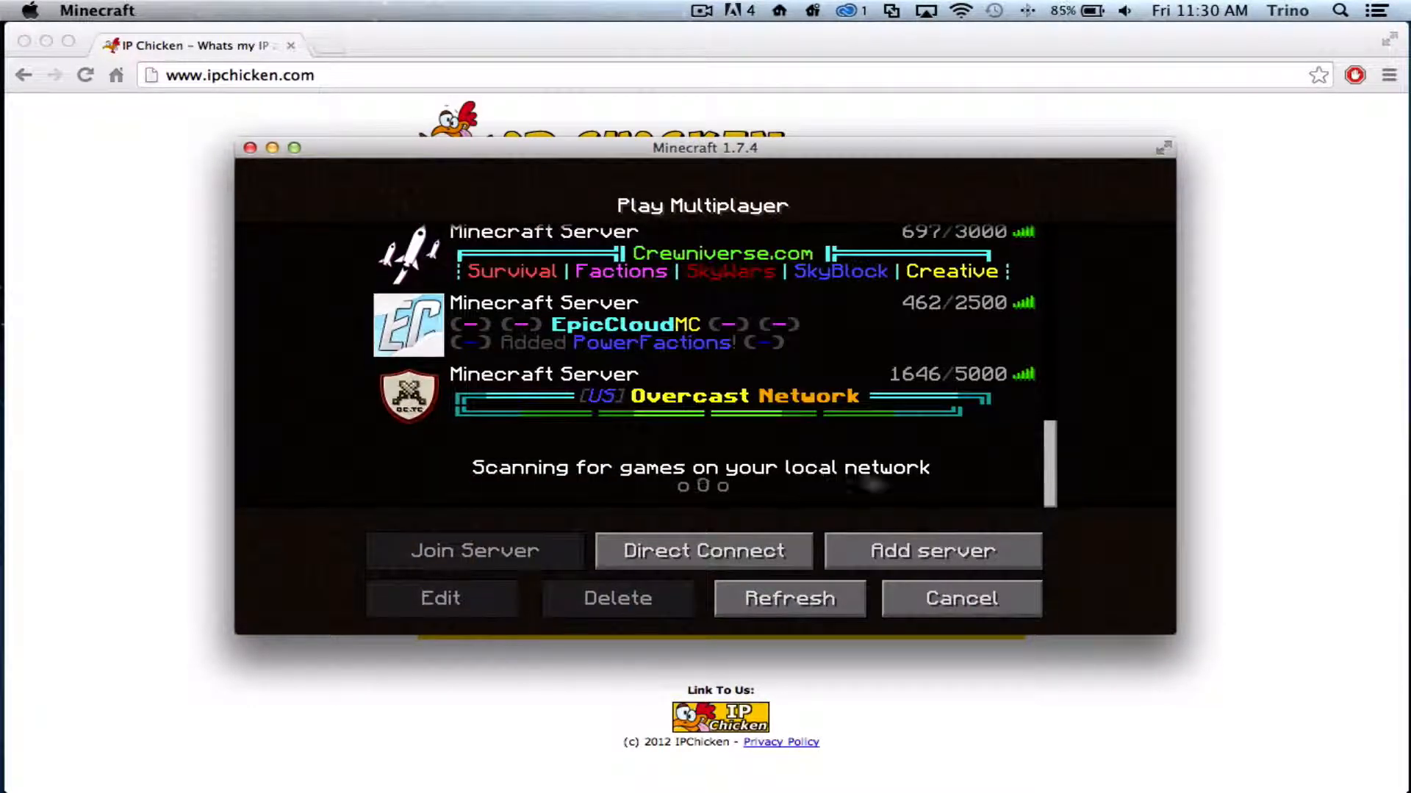
click(932, 552)
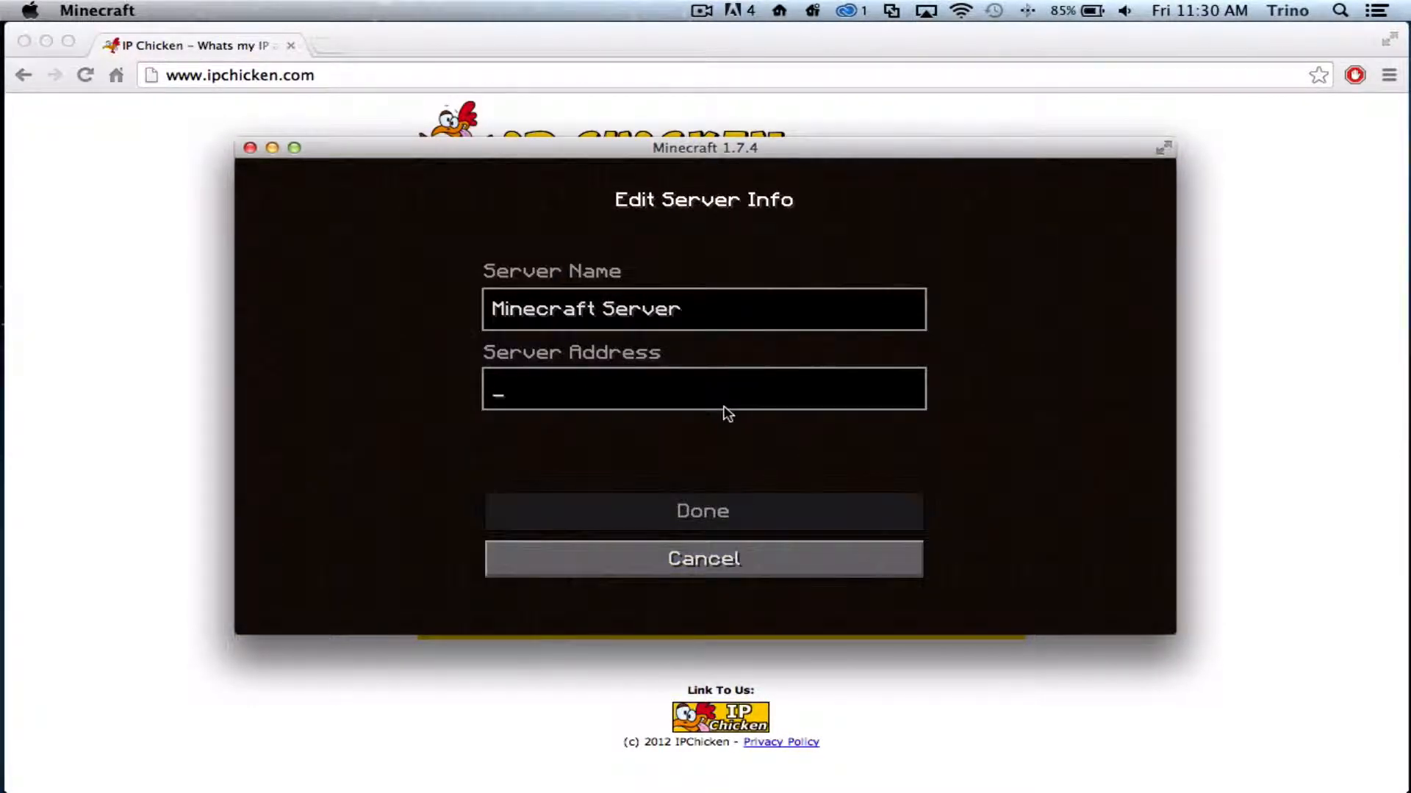
text(lo)
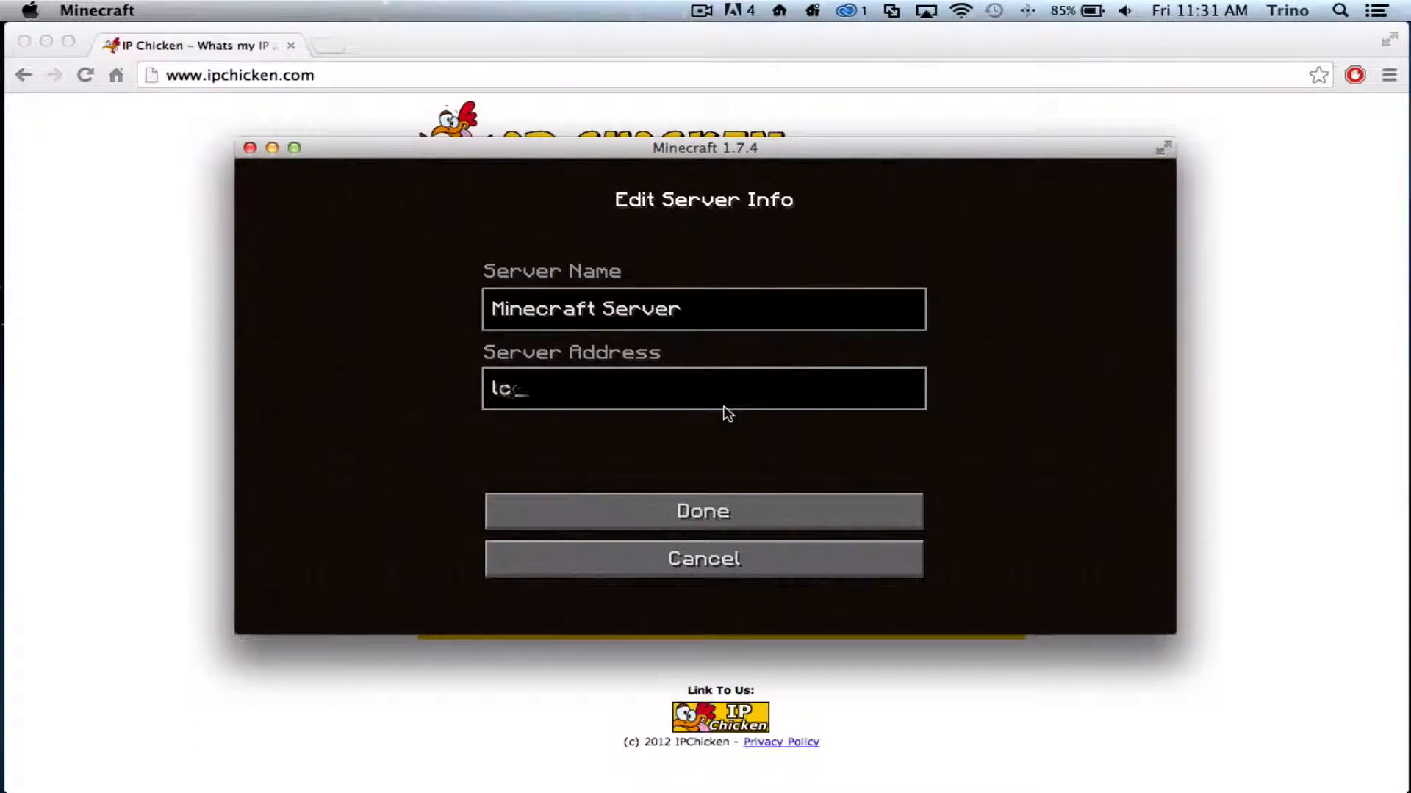
text(ocalhost)
click(710, 507)
scroll(728, 456, down, 1)
scroll(728, 454, down, 1)
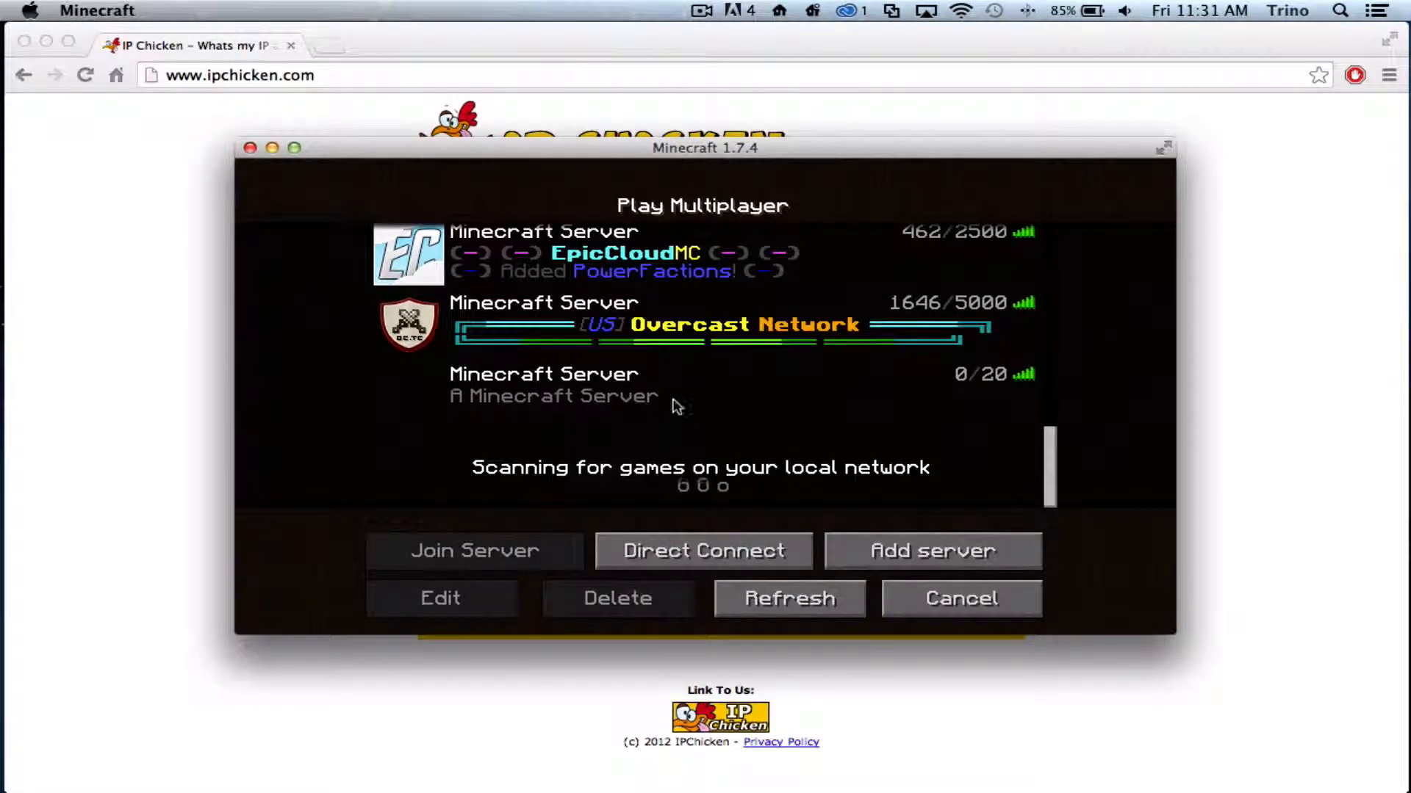
- Join the localhost server from the end of the server list, reposition the game window while paused, and resume playing
click(675, 408)
click(455, 559)
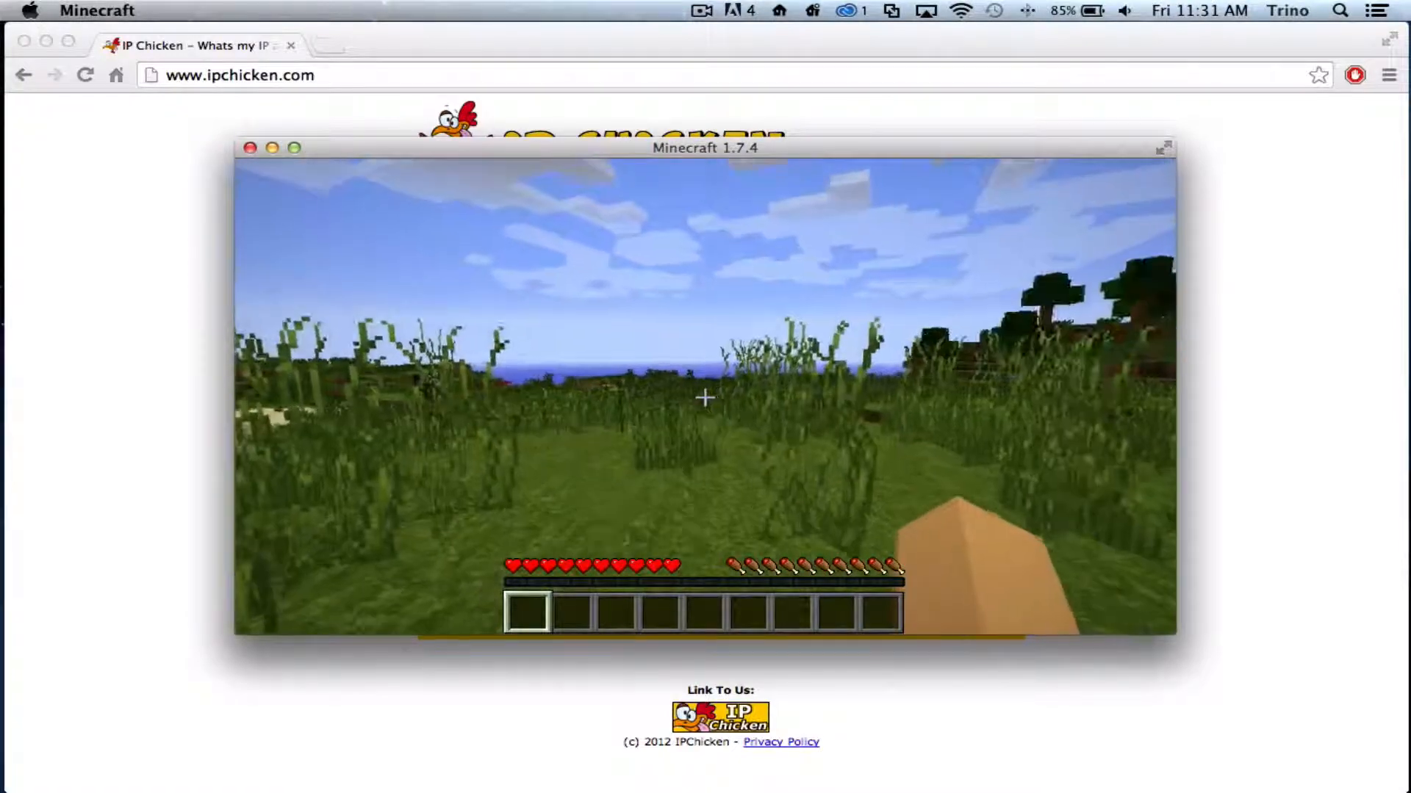
key(Escape)
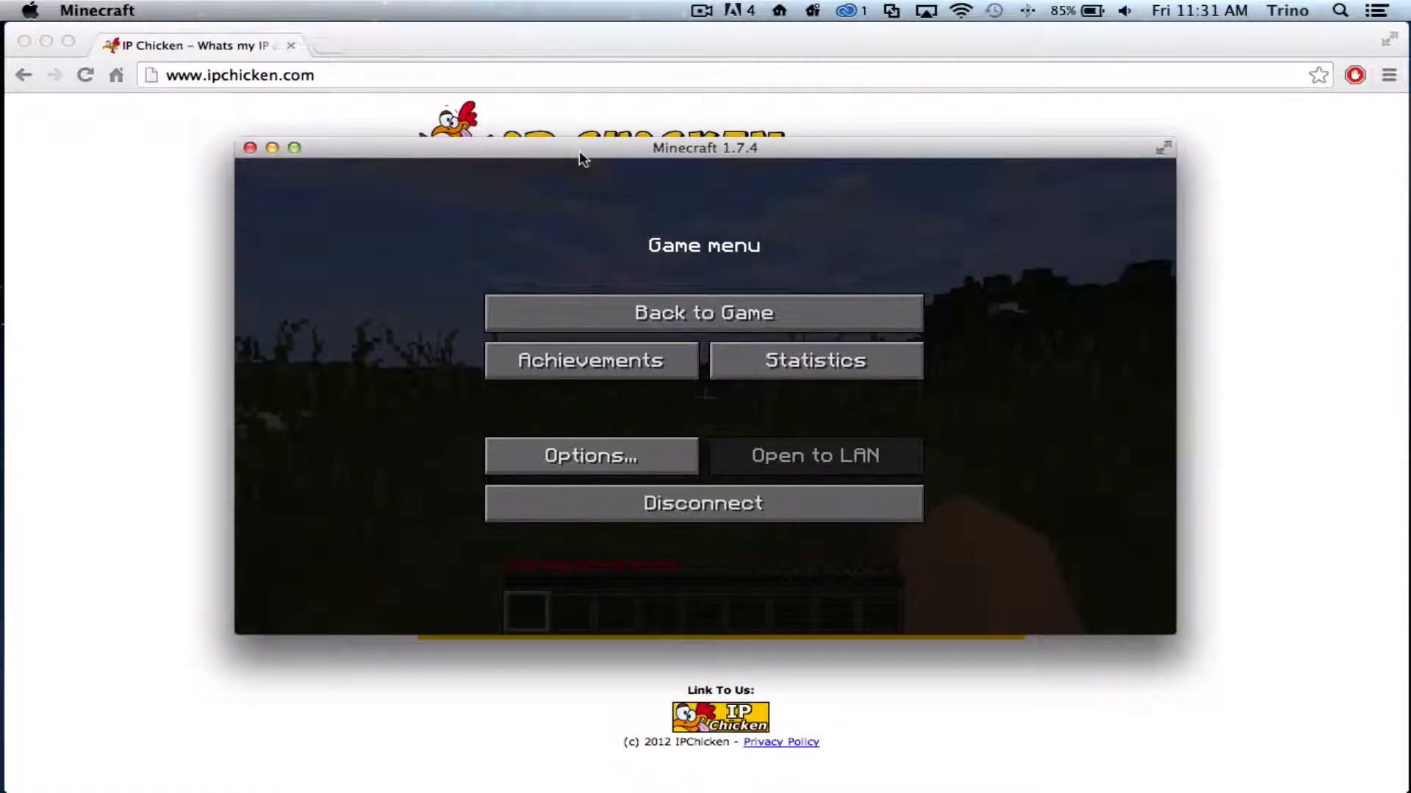
drag(580, 155, 643, 149)
click(656, 316)
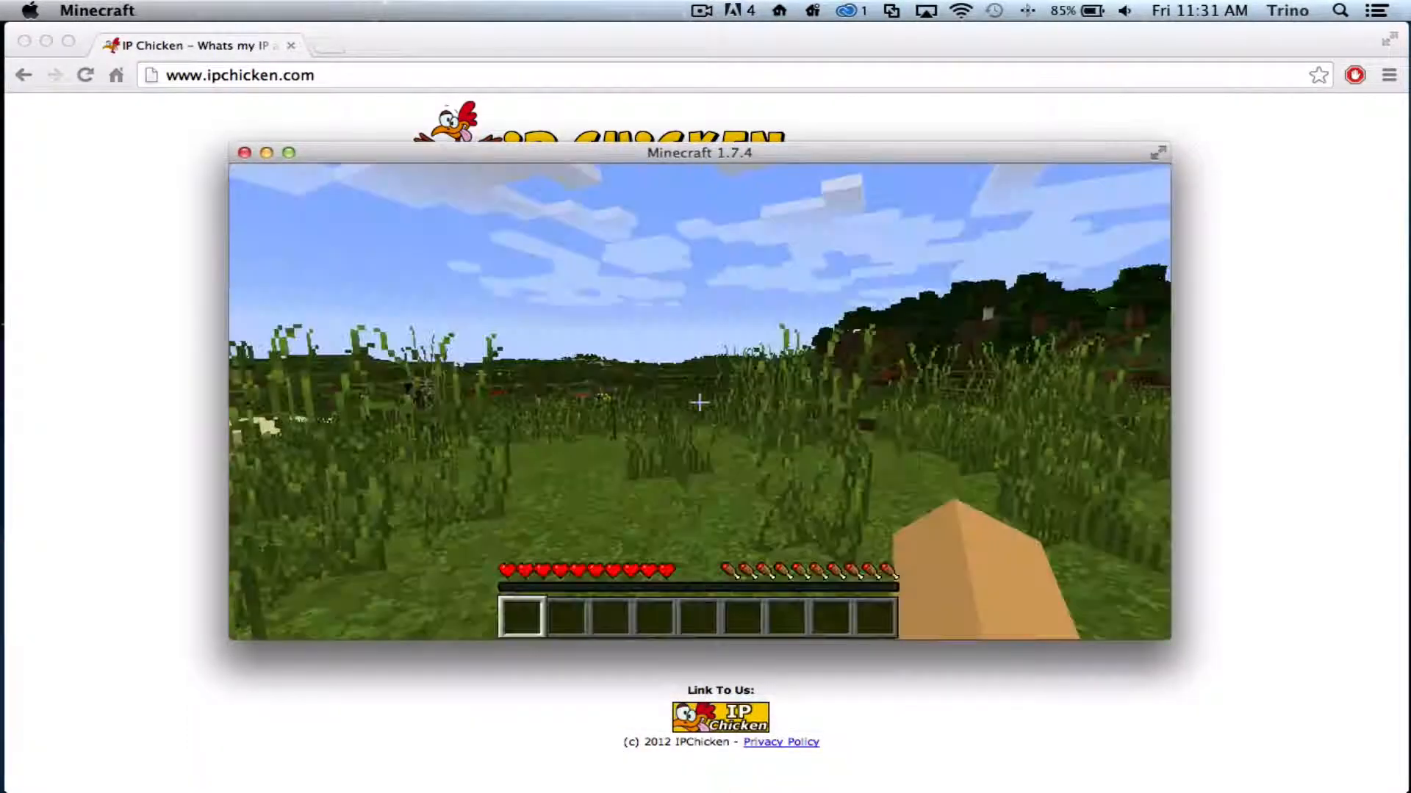
- Walk around the server world to test it, and disconnect back to the multiplayer server list
key(w)
key(w)
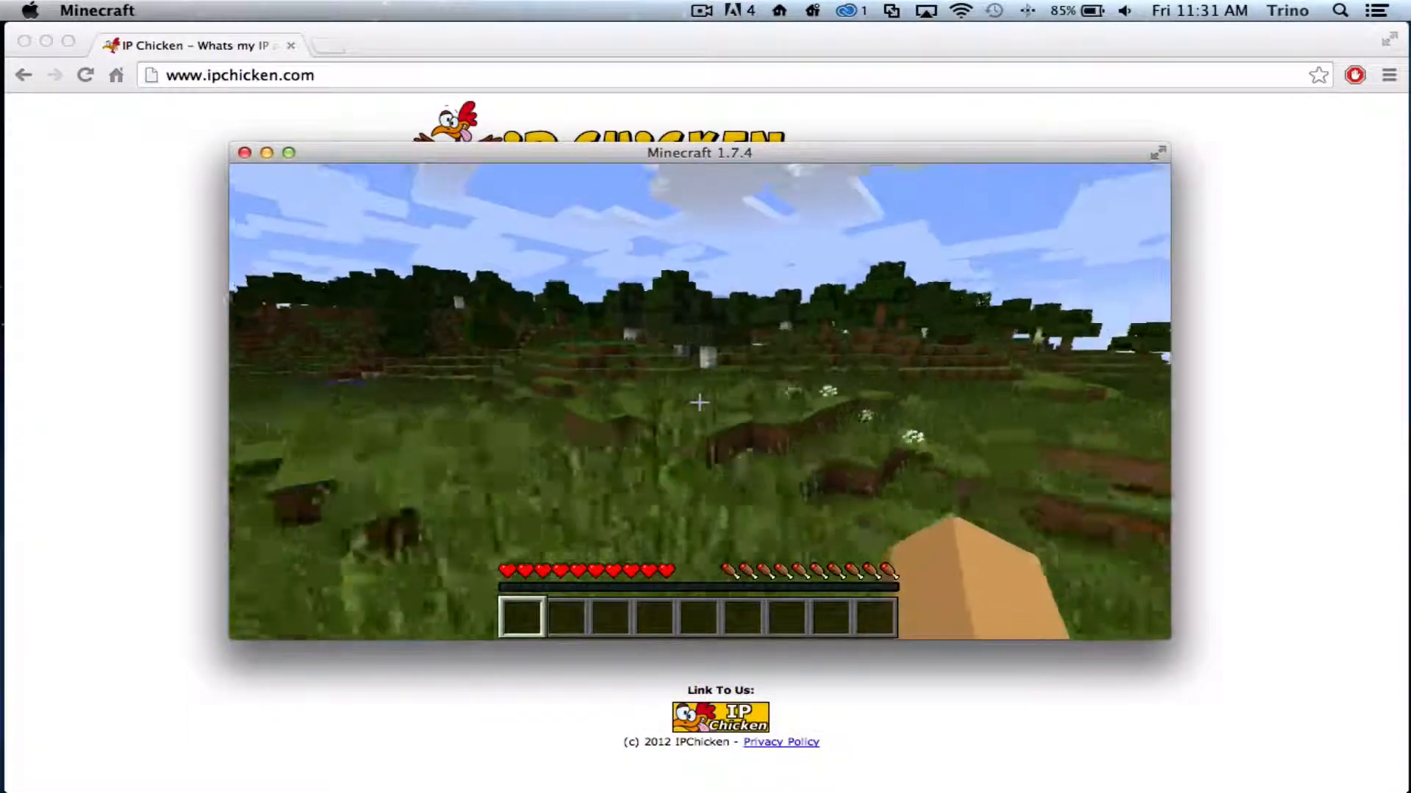
key(w)
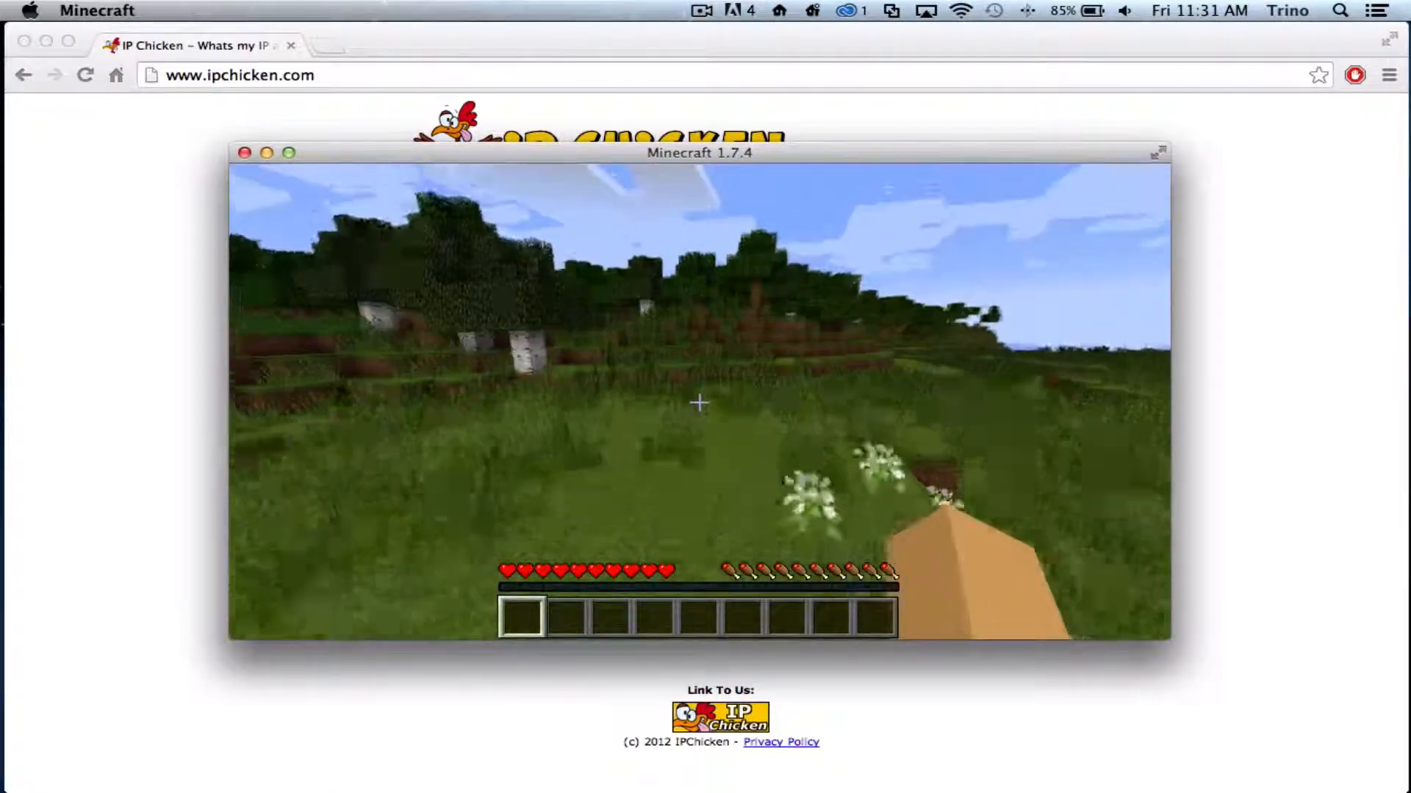
key(w)
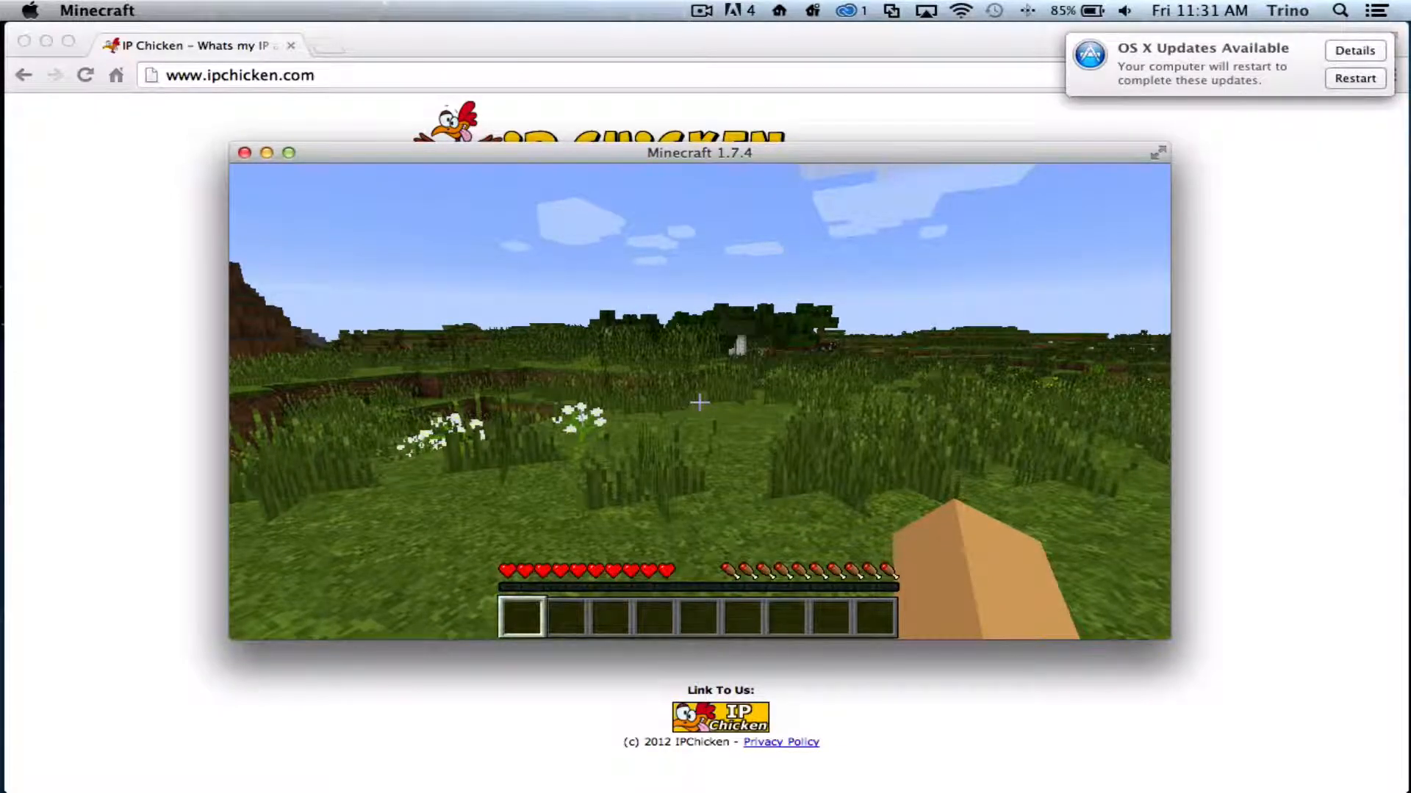
key(Escape)
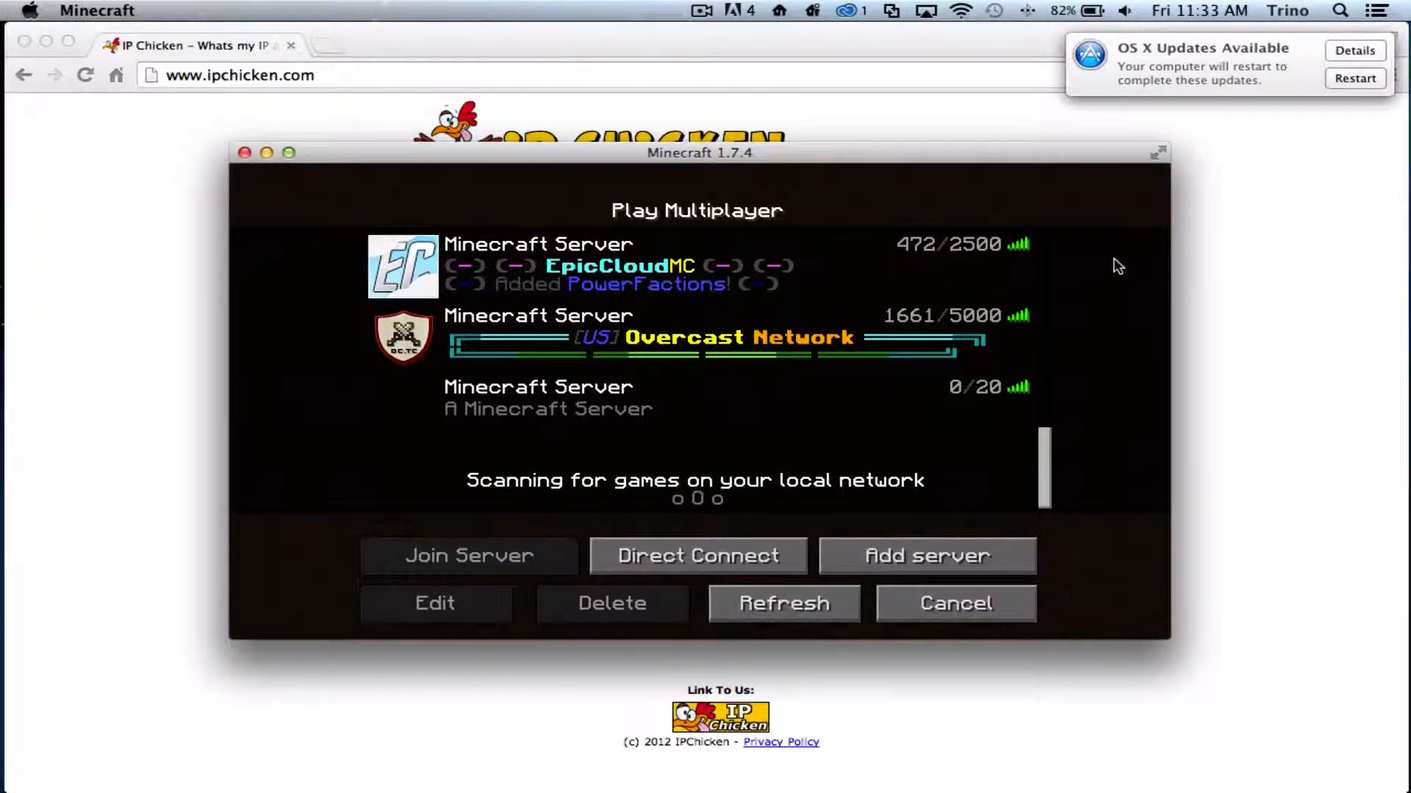
- Move the Minecraft window up, switch to Finder's Minecraft server folder, and deselect start.command
drag(951, 158, 957, 123)
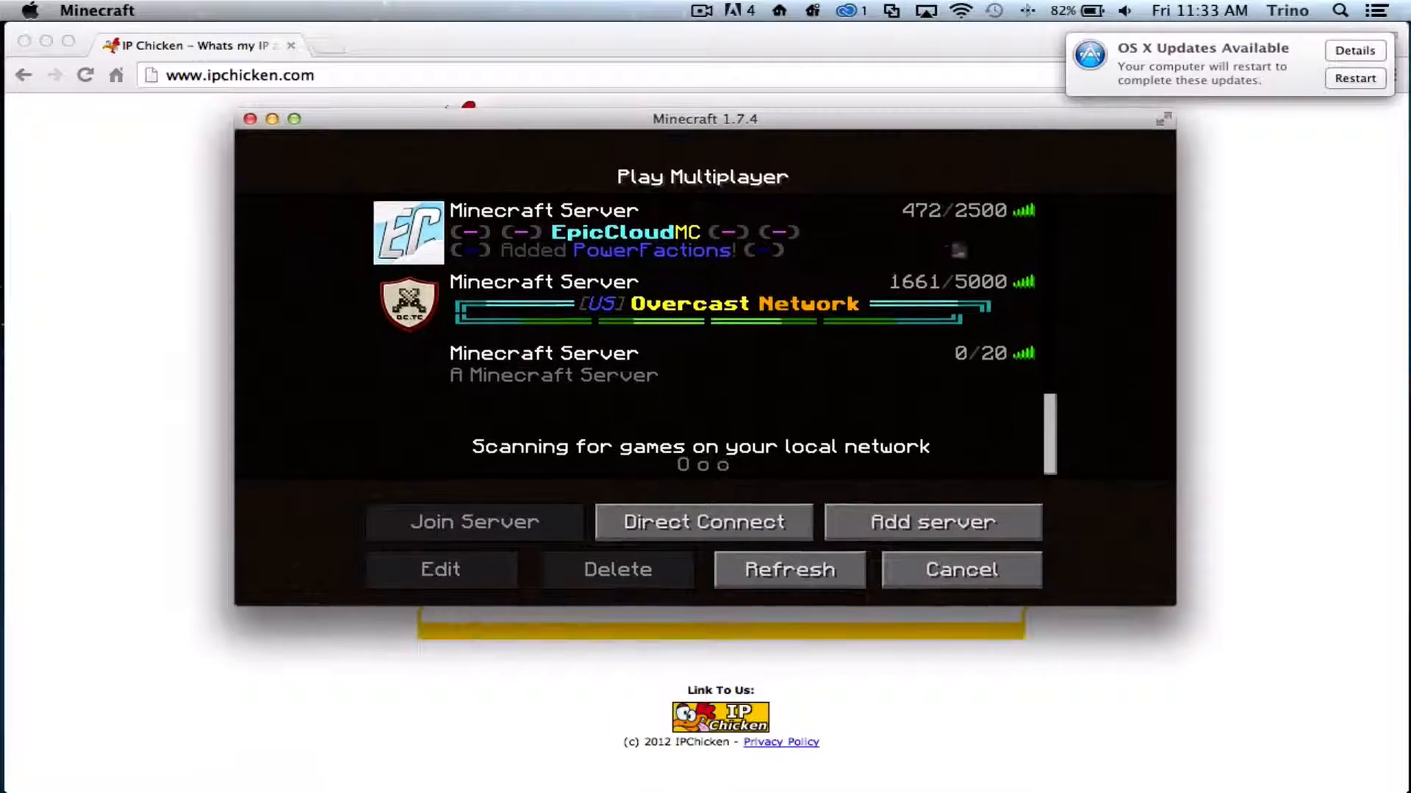
mouse_move(5, 189)
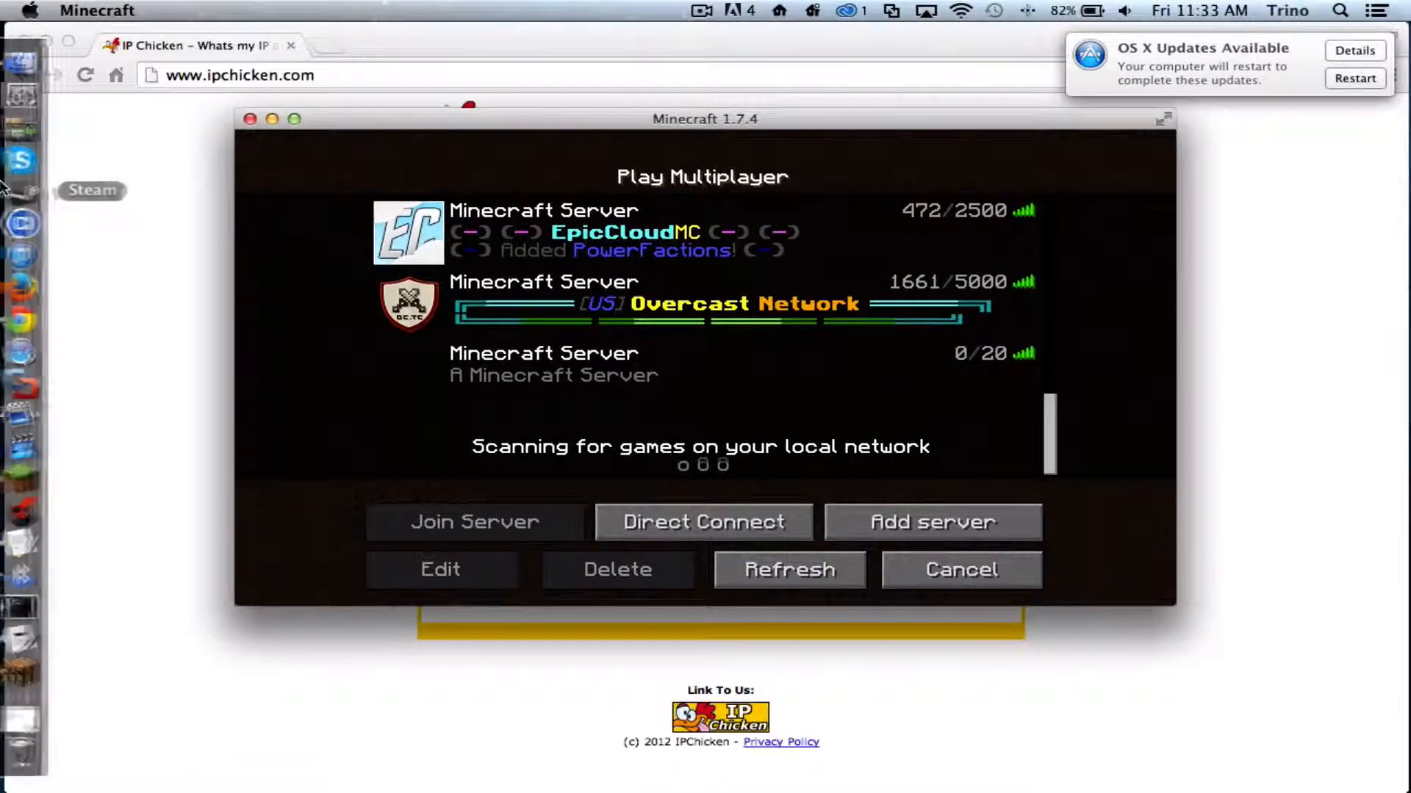
click(27, 64)
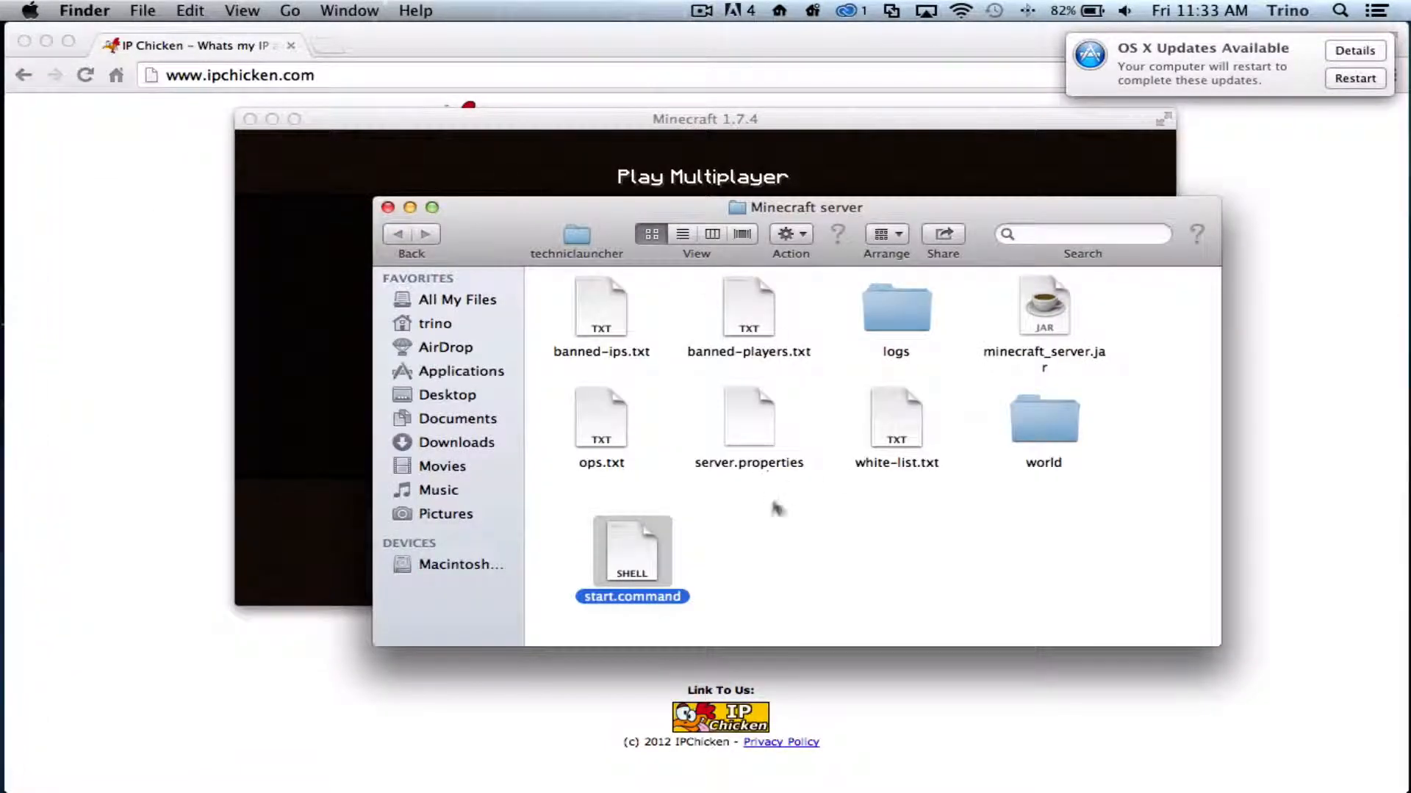
drag(834, 215, 765, 203)
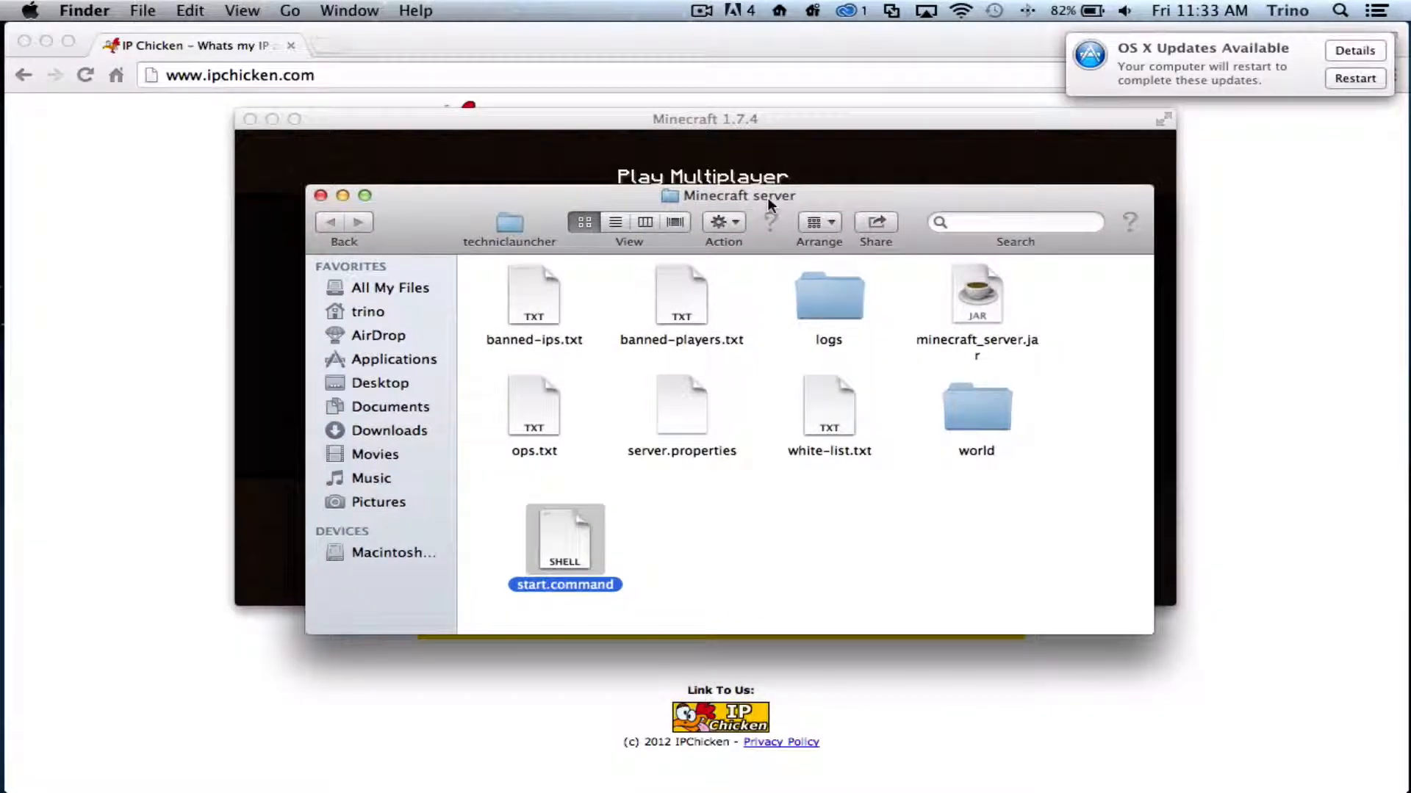
click(825, 516)
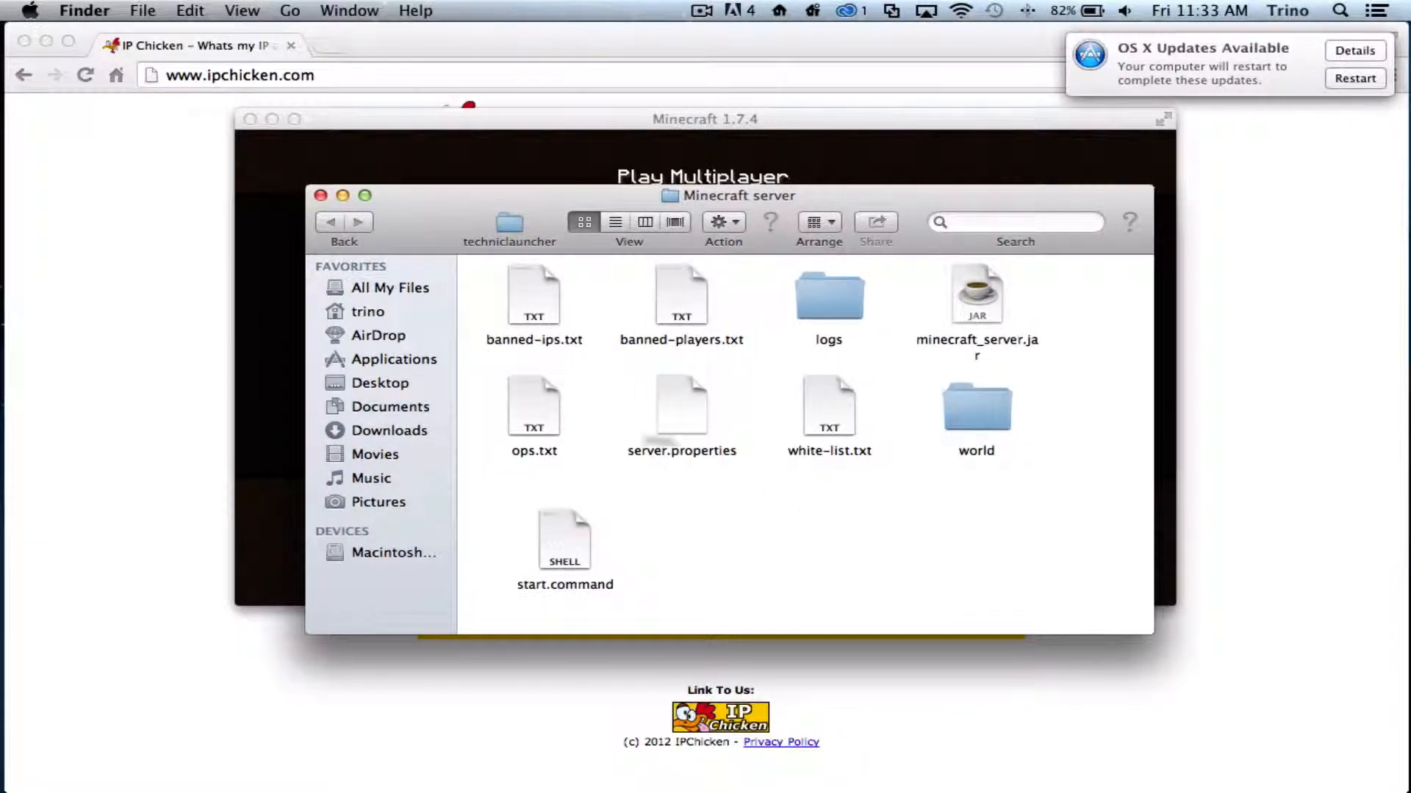
- Open banned-ips.txt and banned-players.txt from the server folder in turn, and close each after viewing it
click(532, 419)
click(535, 313)
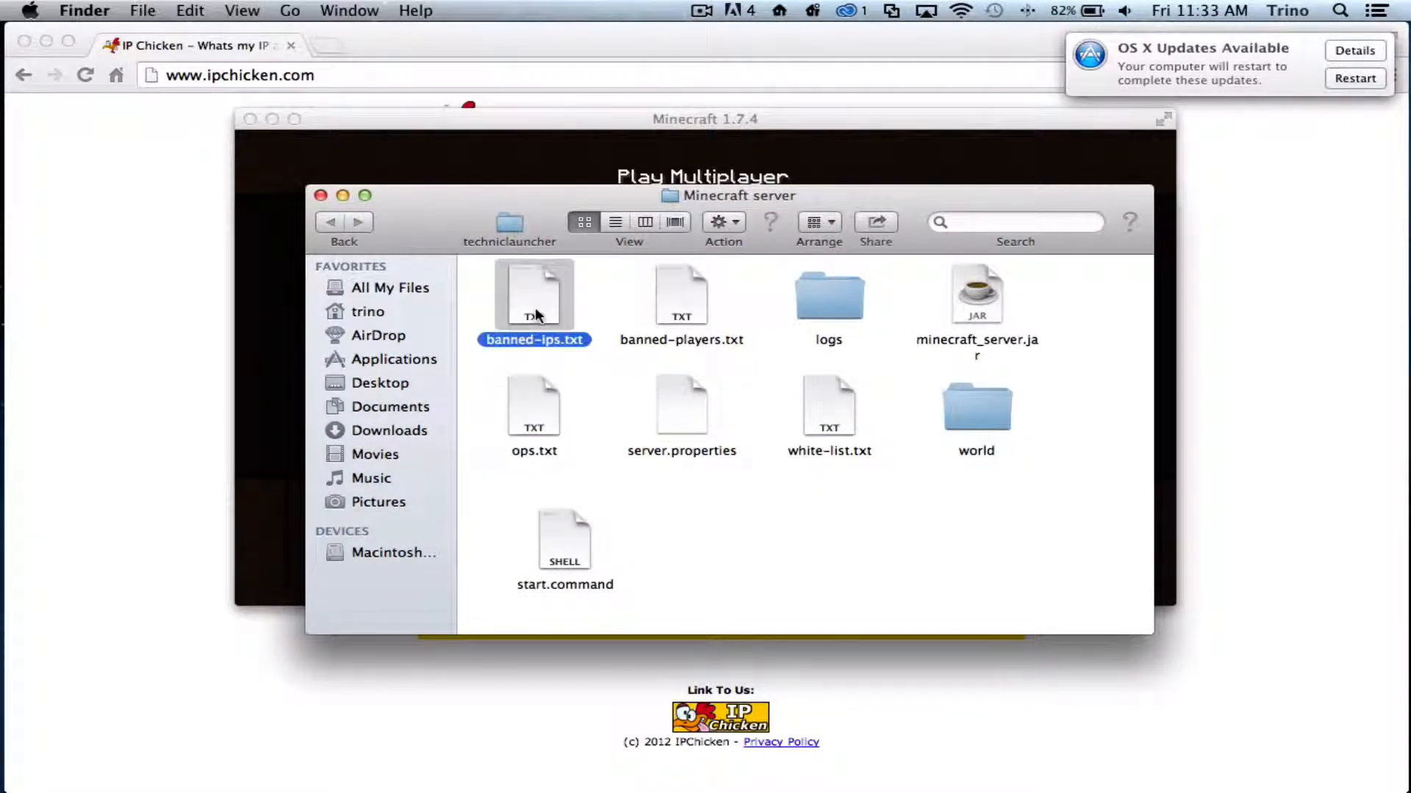
double_click(535, 307)
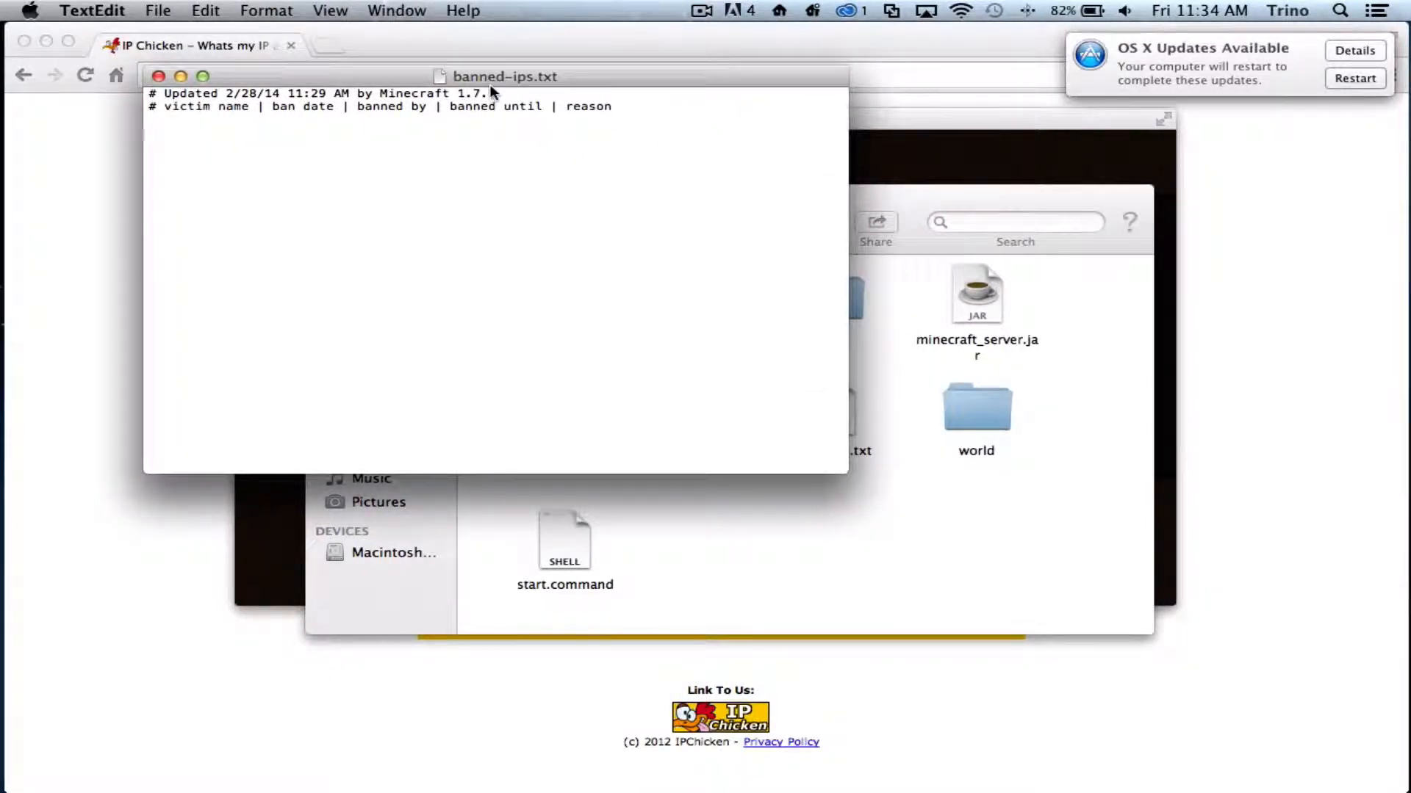
drag(489, 84, 591, 155)
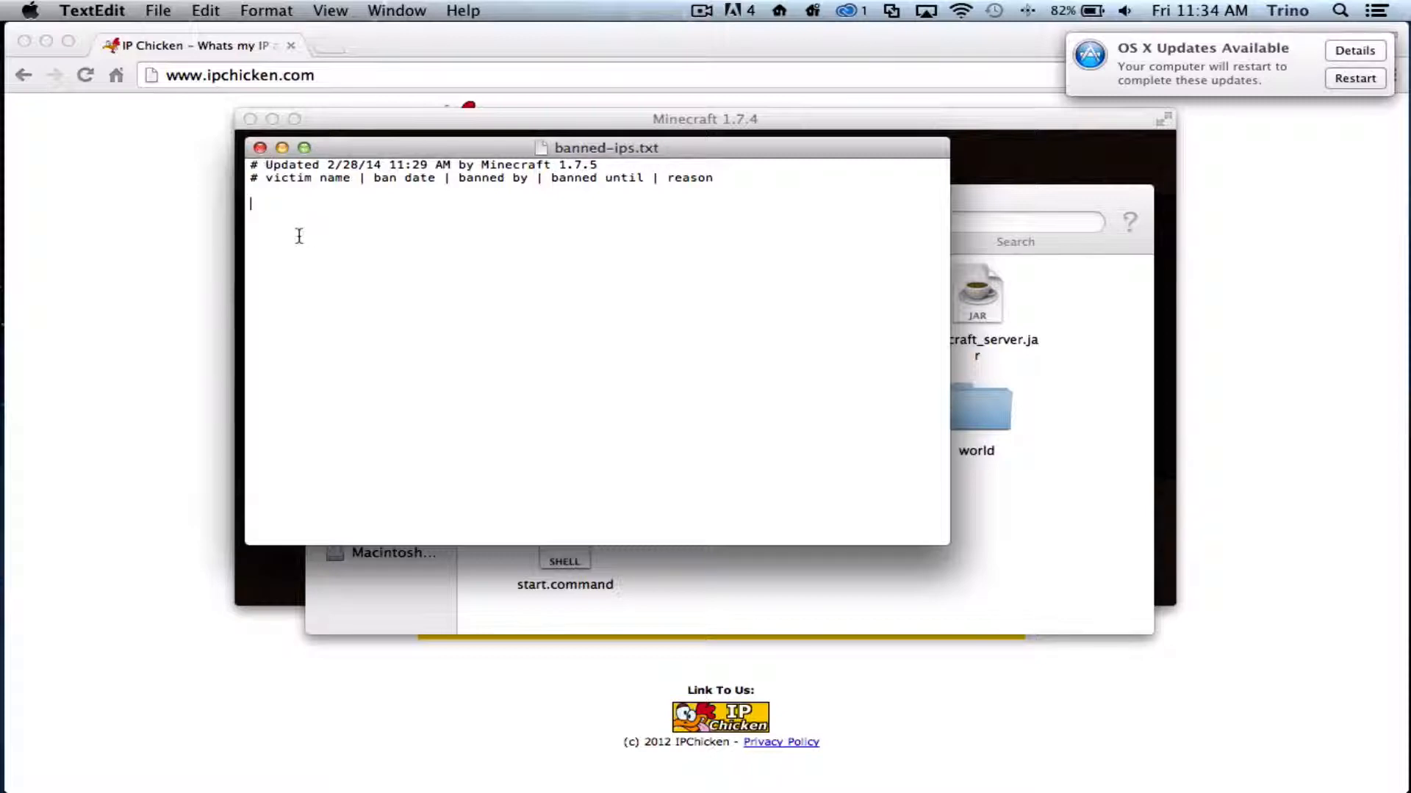
click(259, 148)
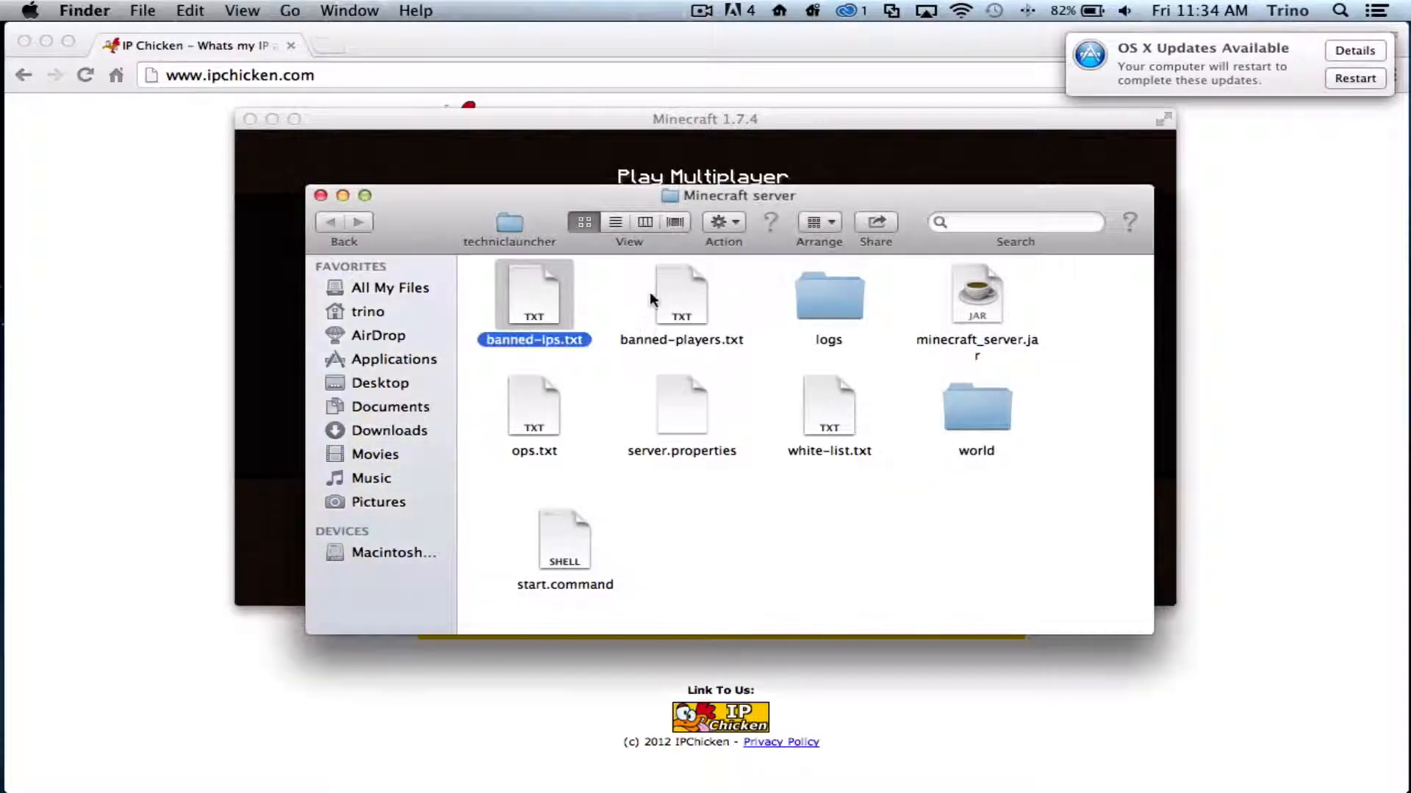
double_click(649, 292)
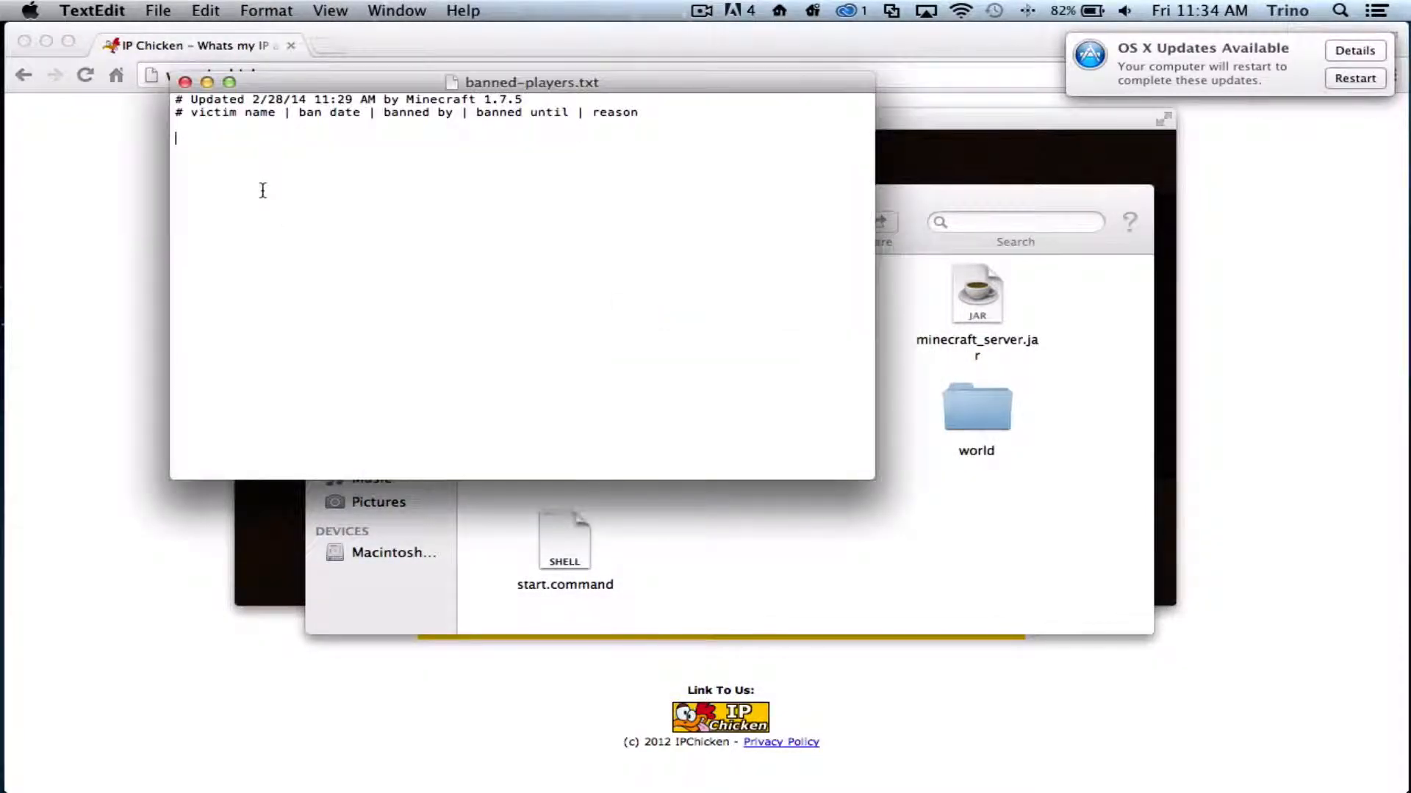
click(185, 82)
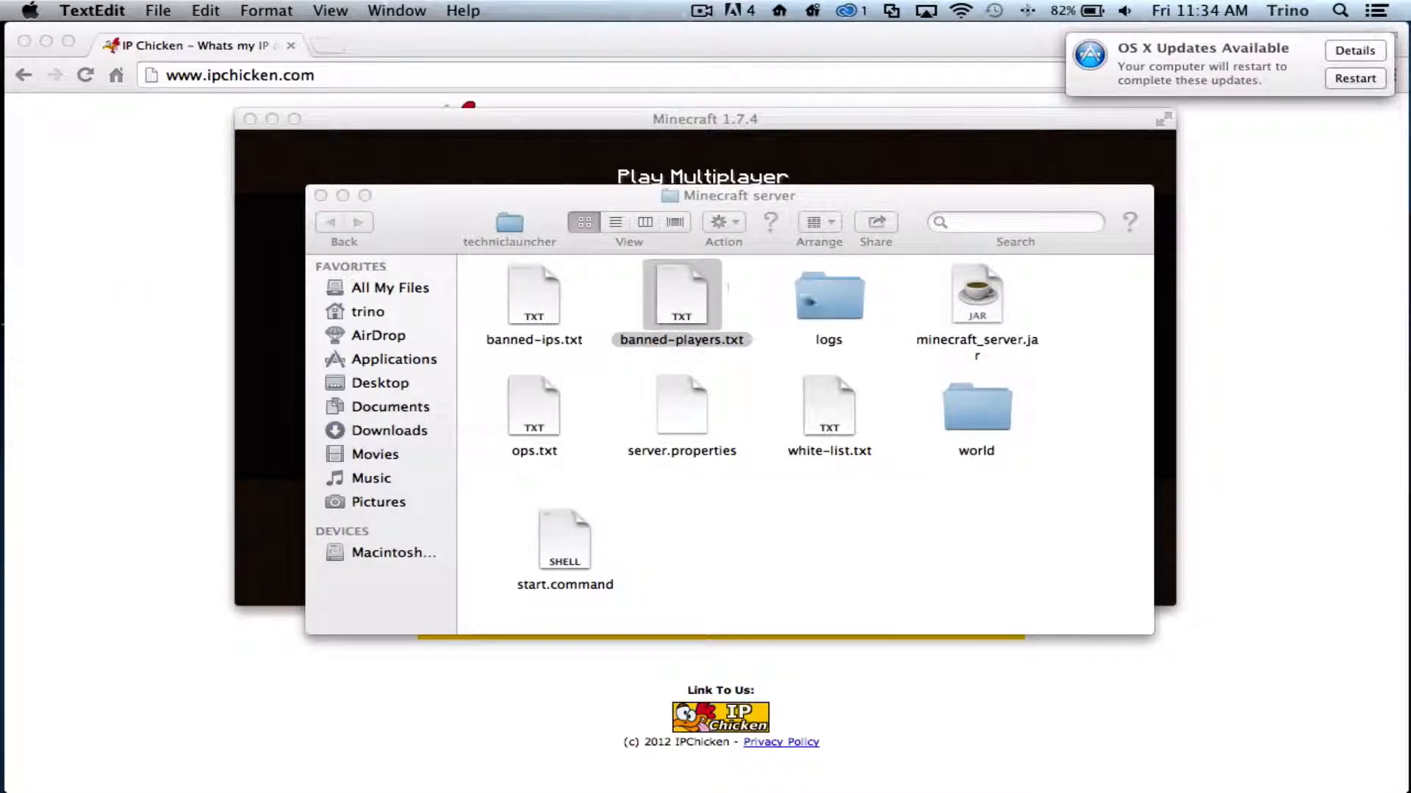
- Point out the logs folder and minecraft_server.jar, and enter the operator's player name in ops.txt before closing it
click(812, 294)
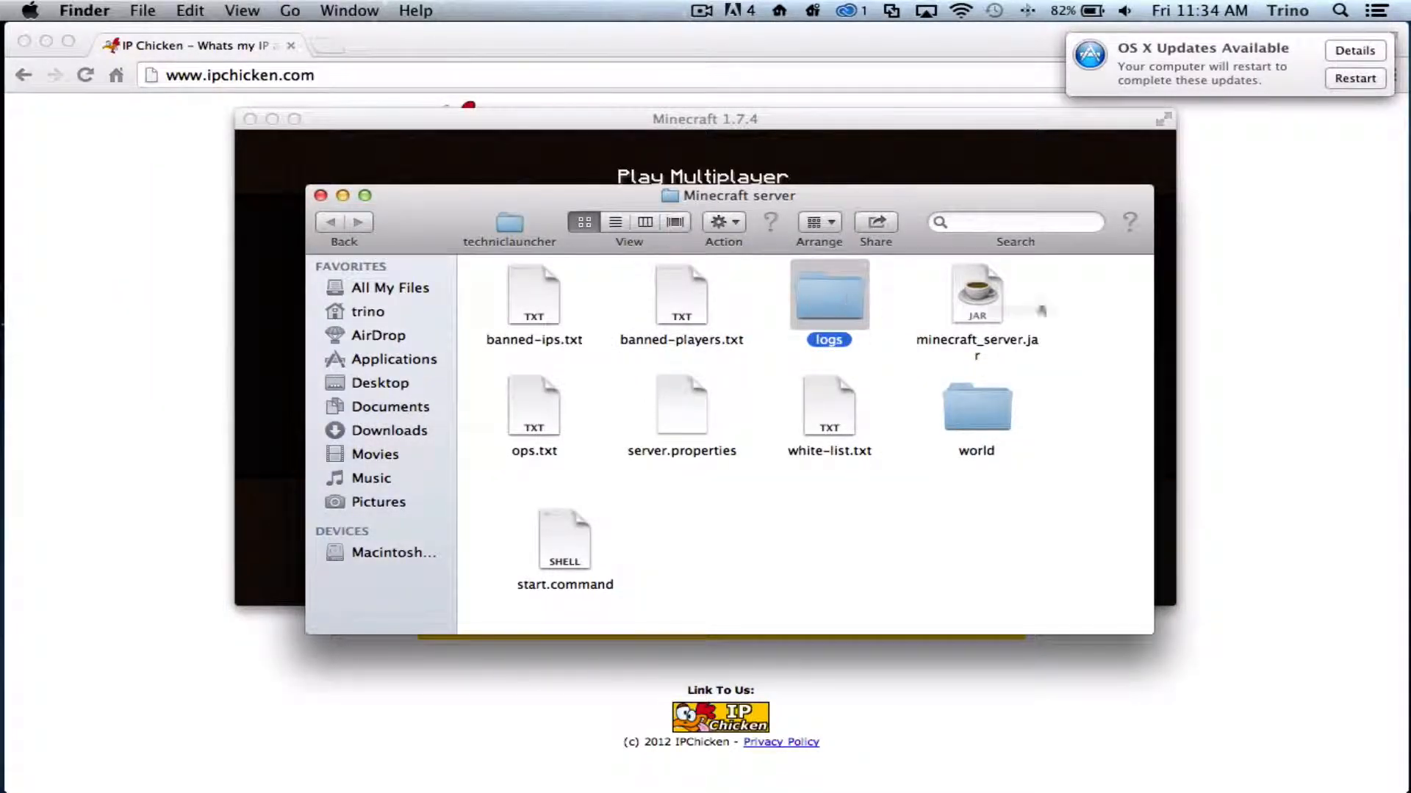
click(994, 303)
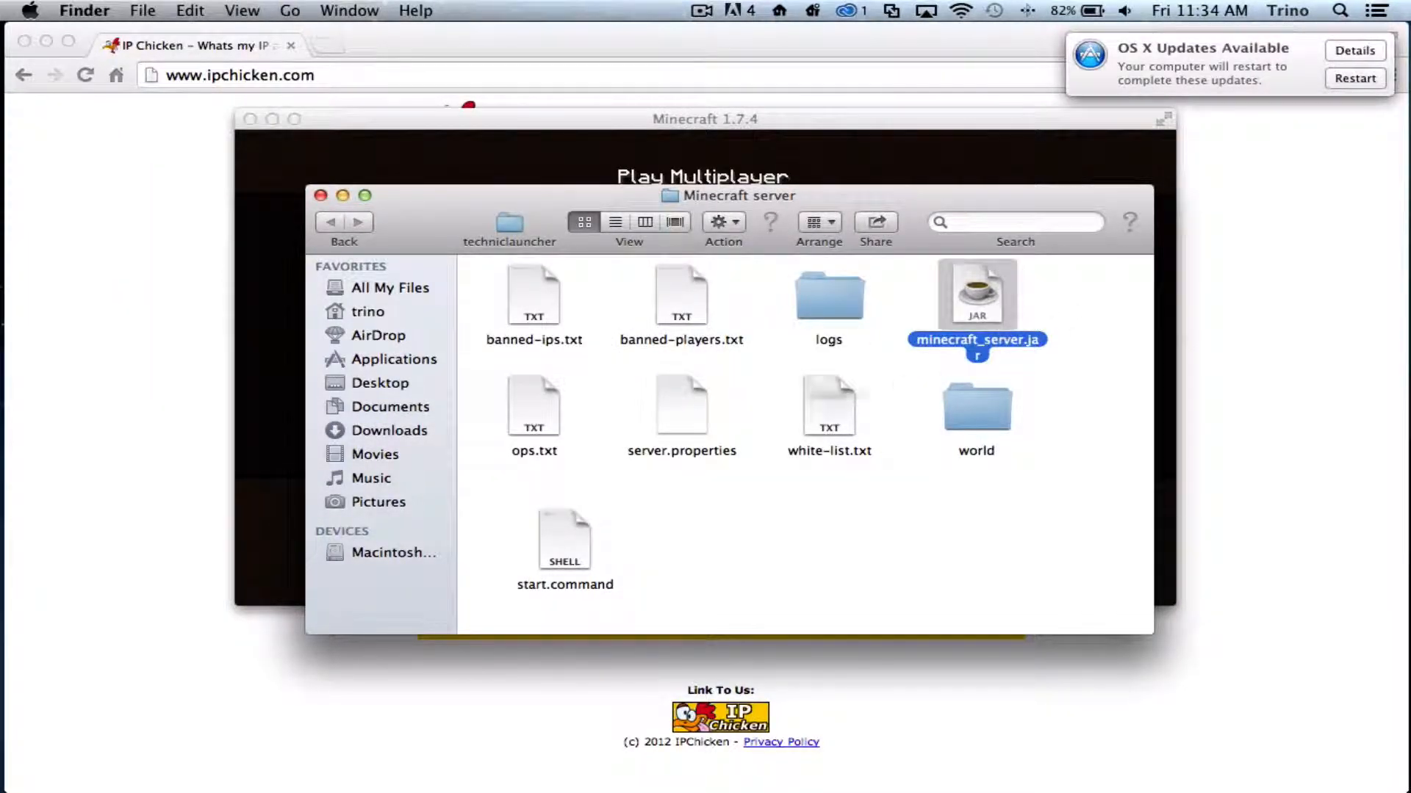
click(537, 409)
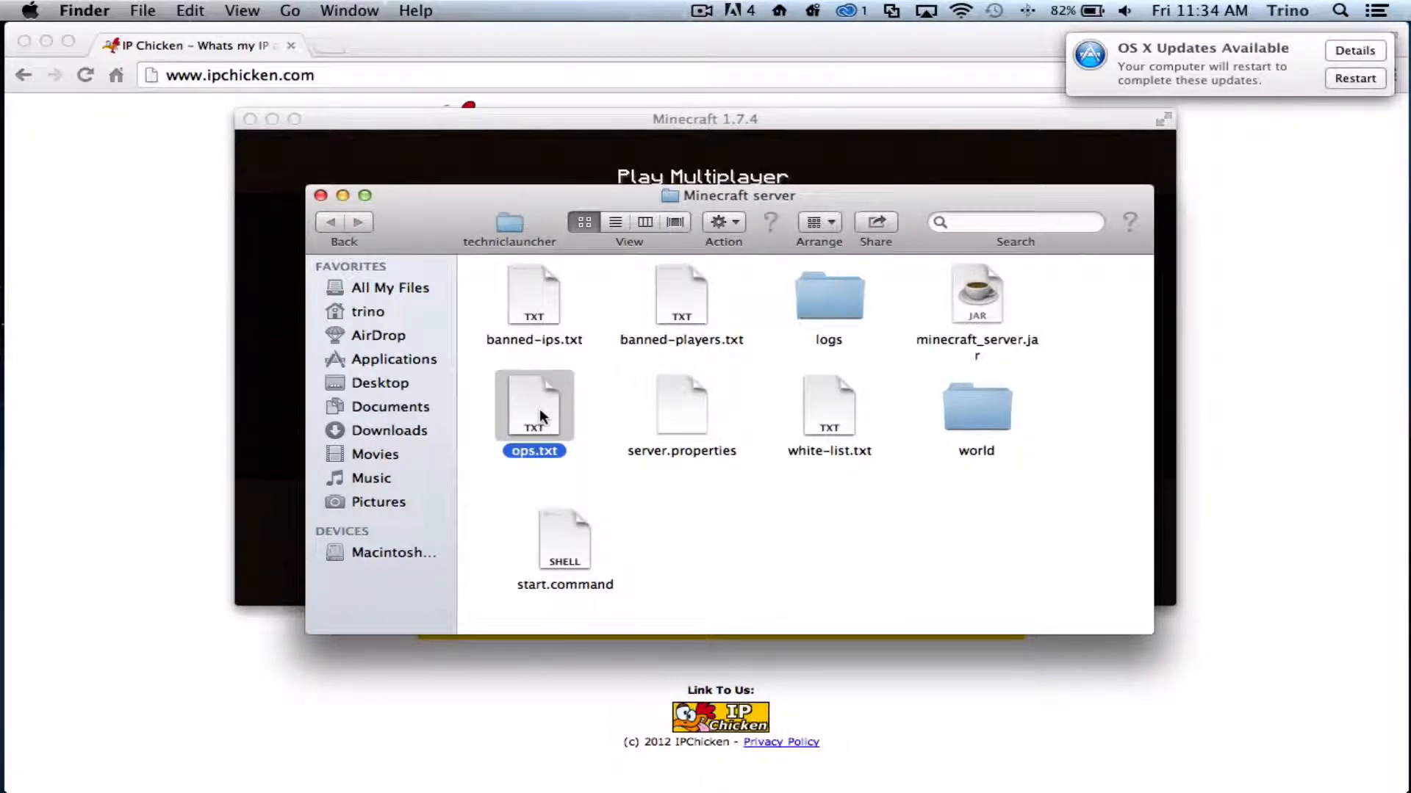
double_click(539, 411)
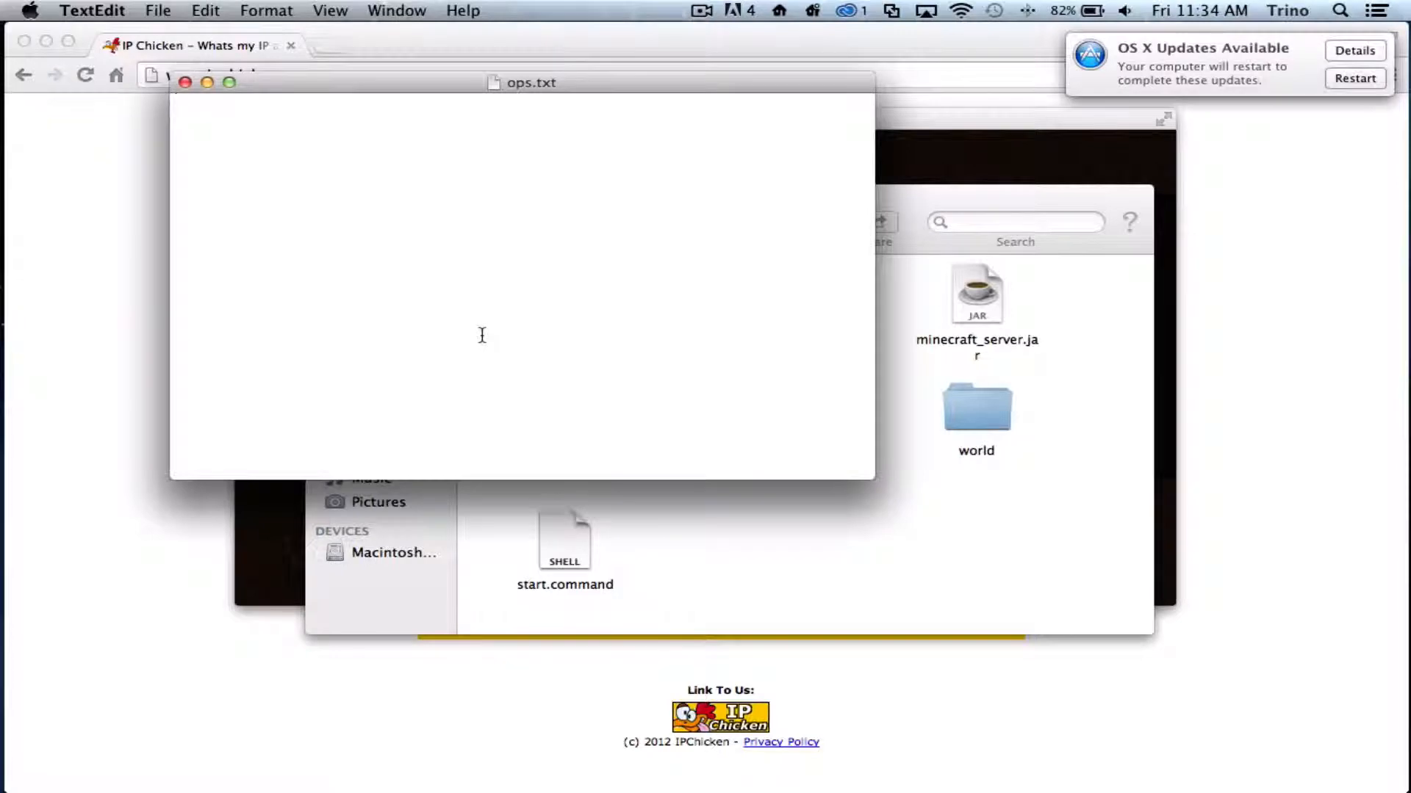
text(H)
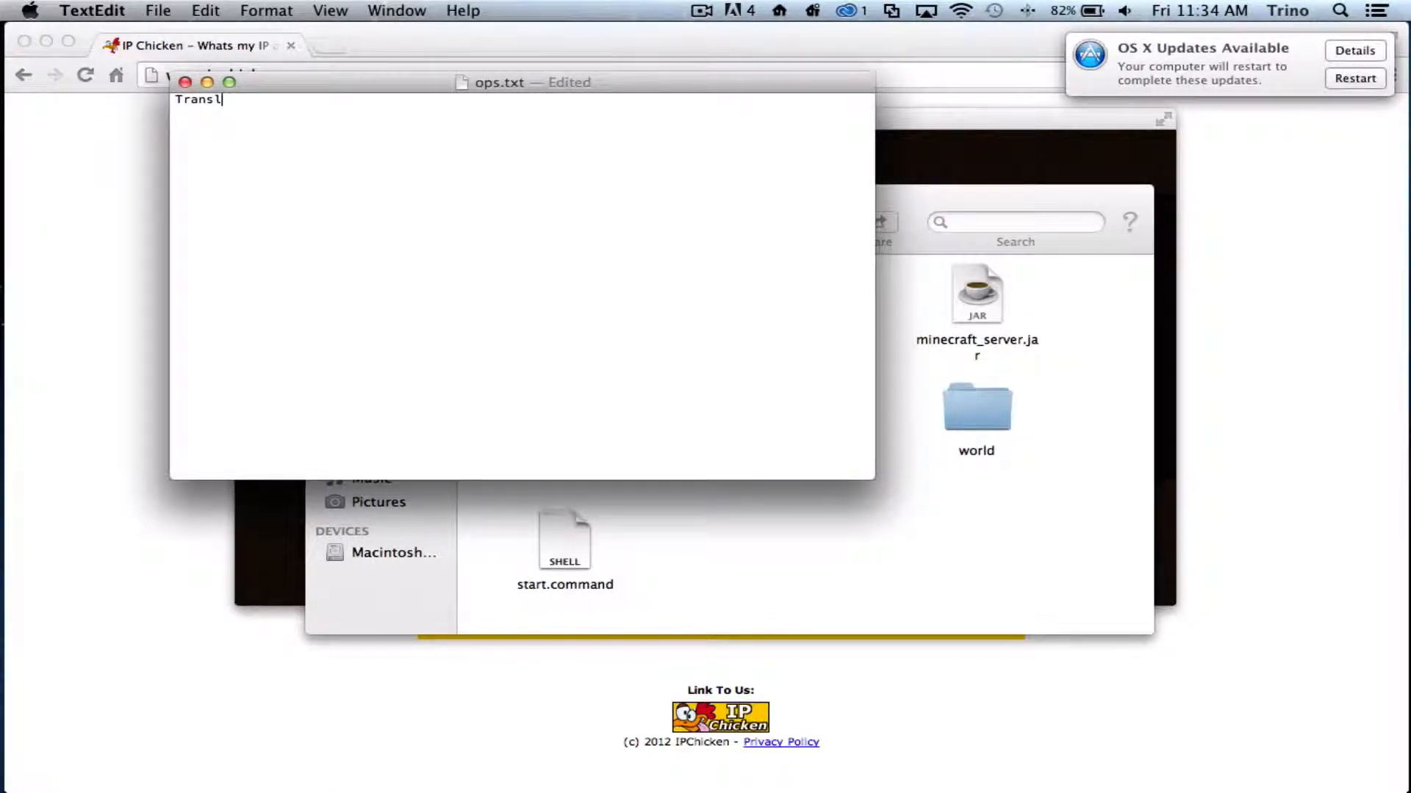
click(183, 82)
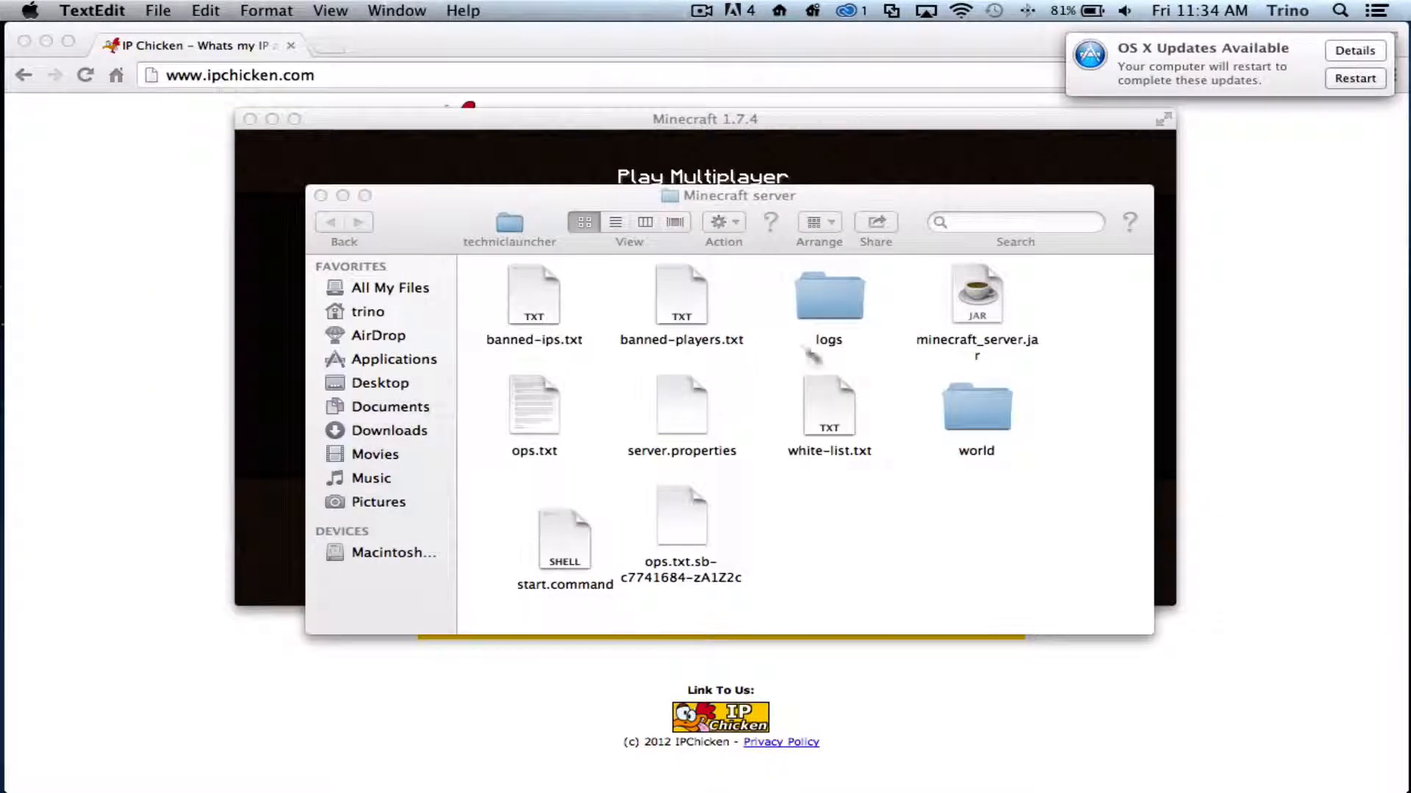
- Open server.properties from the Minecraft server folder in TextEdit
click(699, 415)
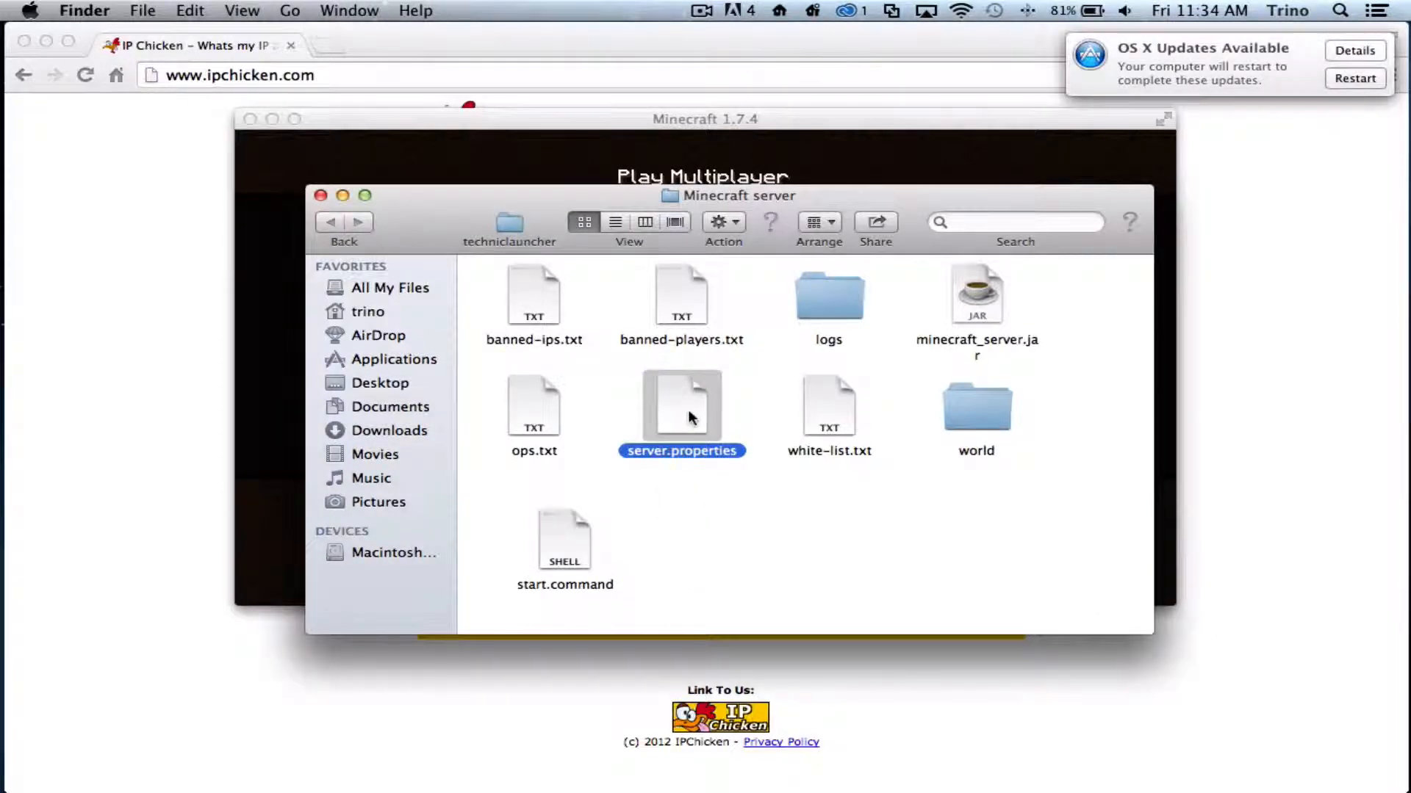
double_click(688, 408)
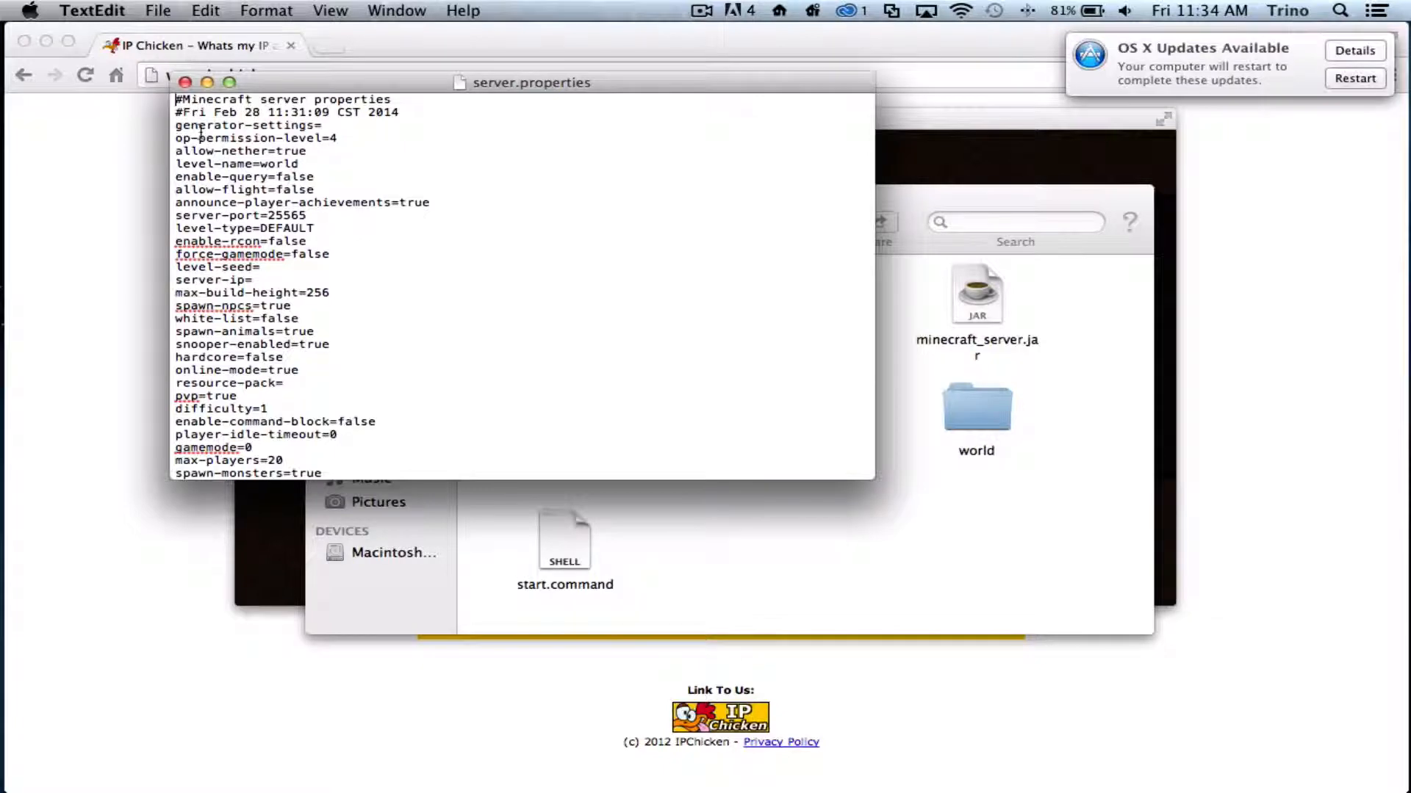
- Switch to Minecraft, lower the master volume in its Music & Sounds options, and return to server.properties
click(1014, 173)
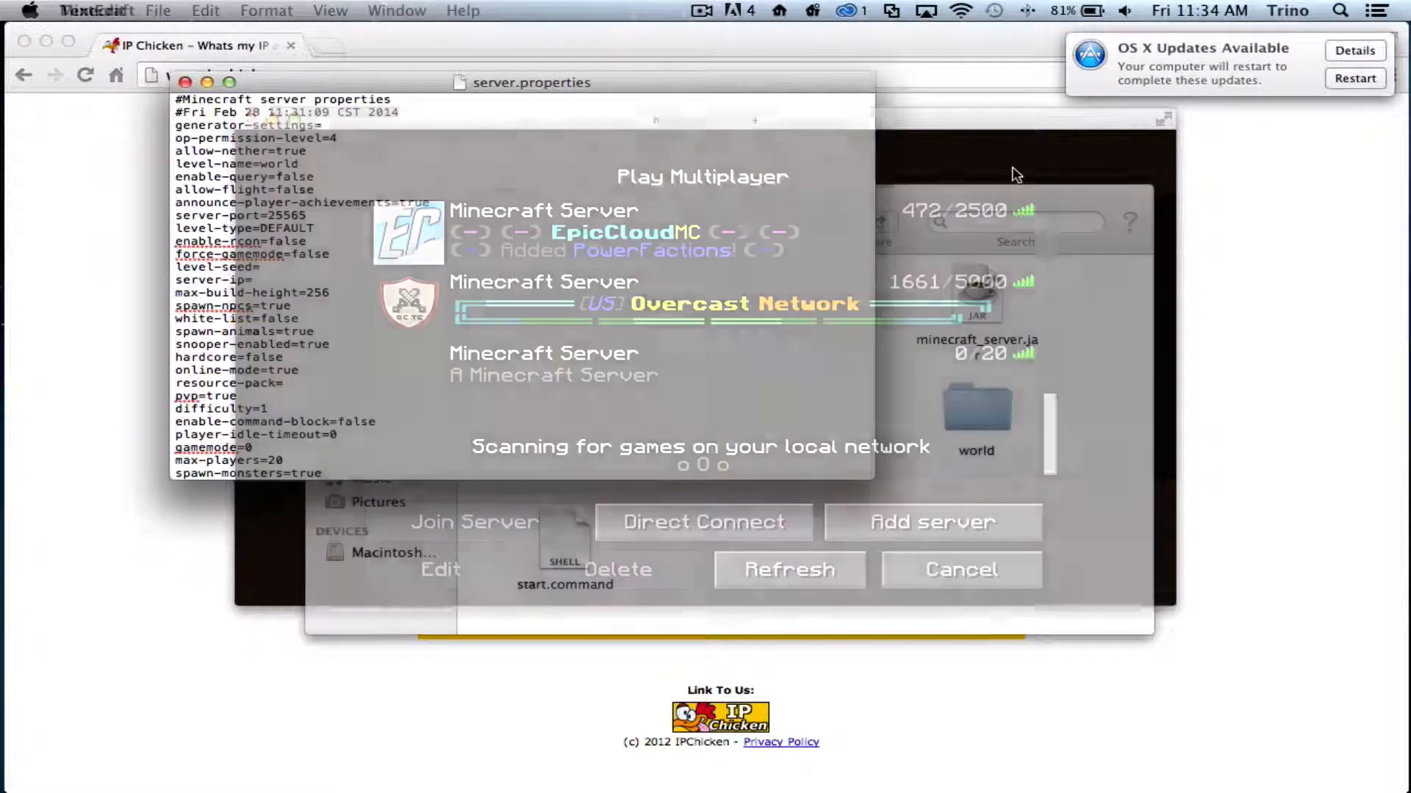
click(958, 573)
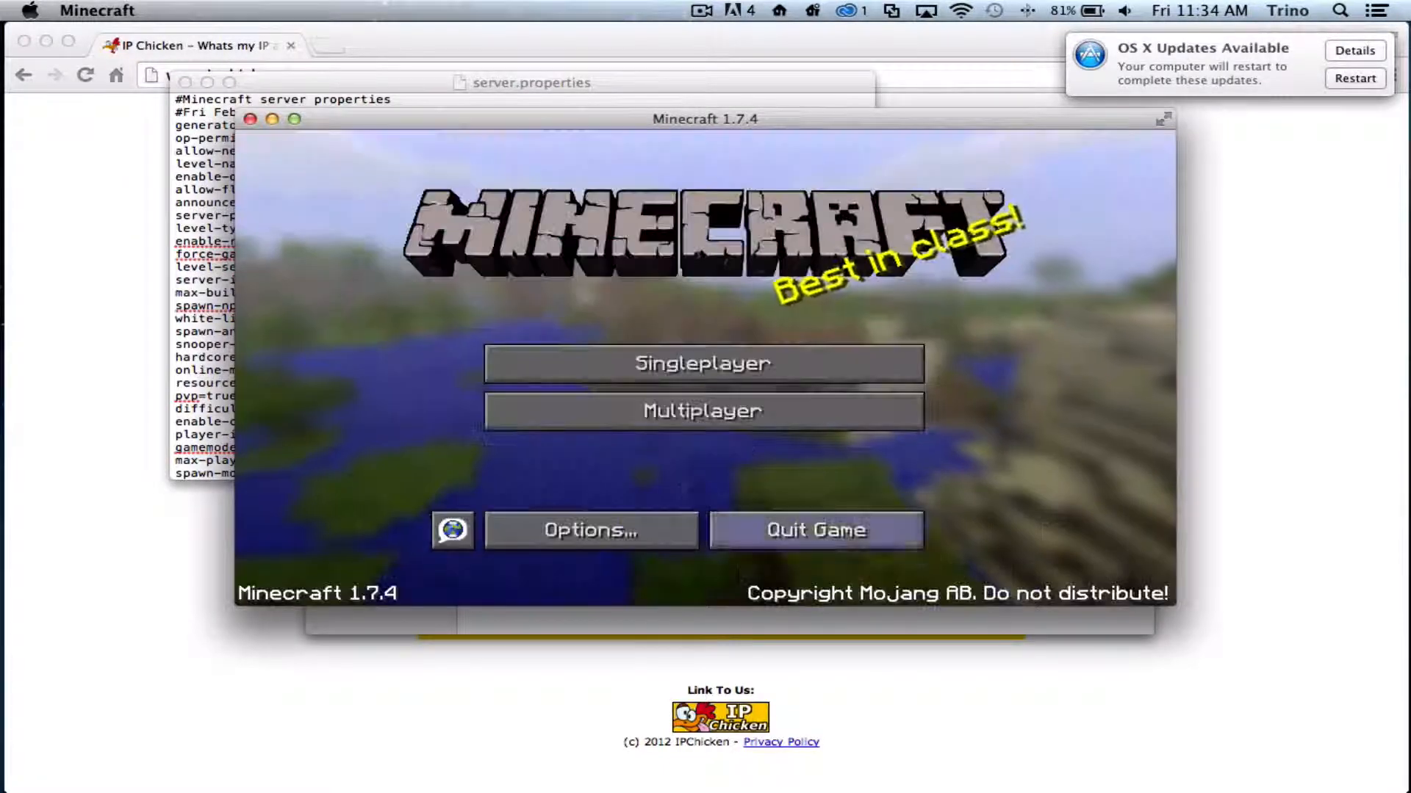
click(621, 531)
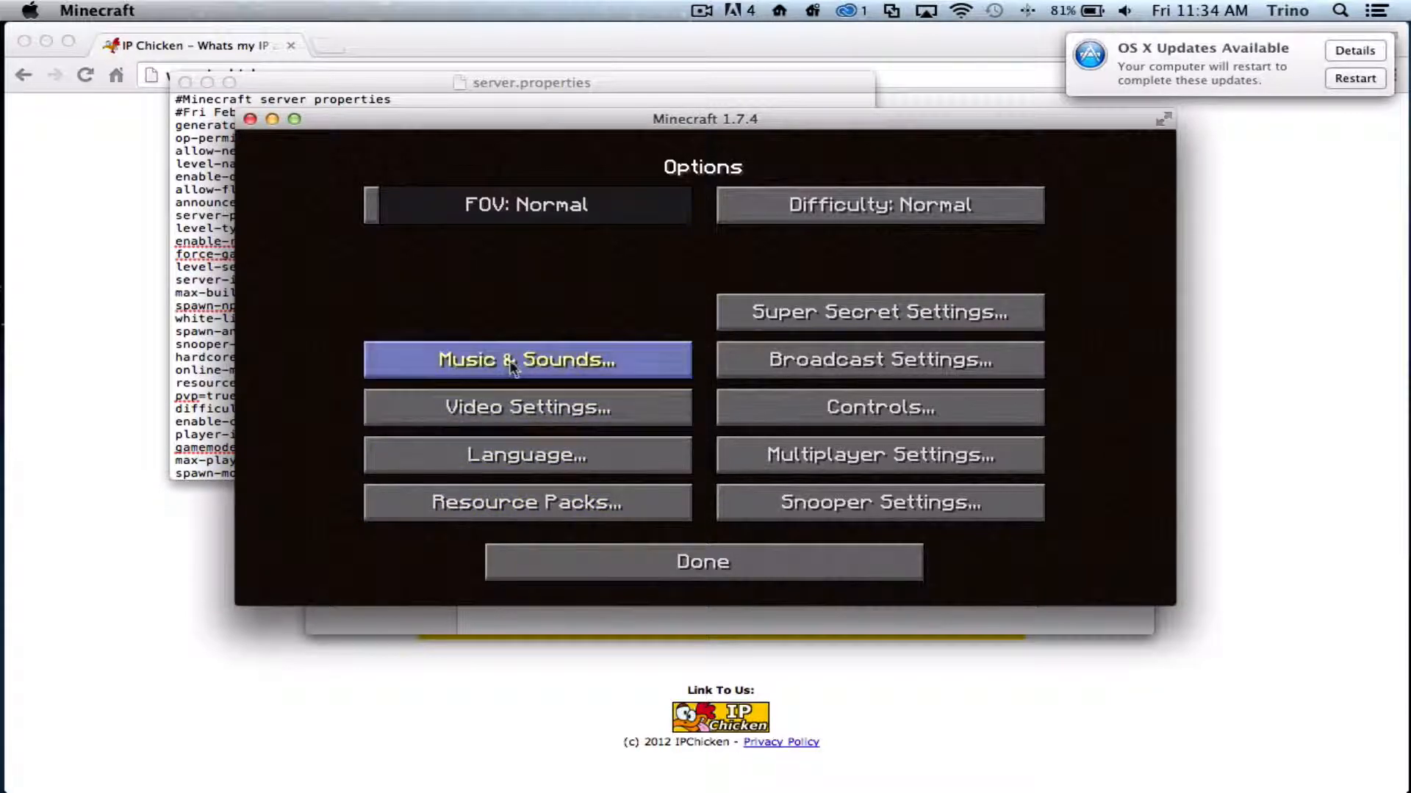
click(624, 364)
drag(723, 222, 476, 205)
click(496, 93)
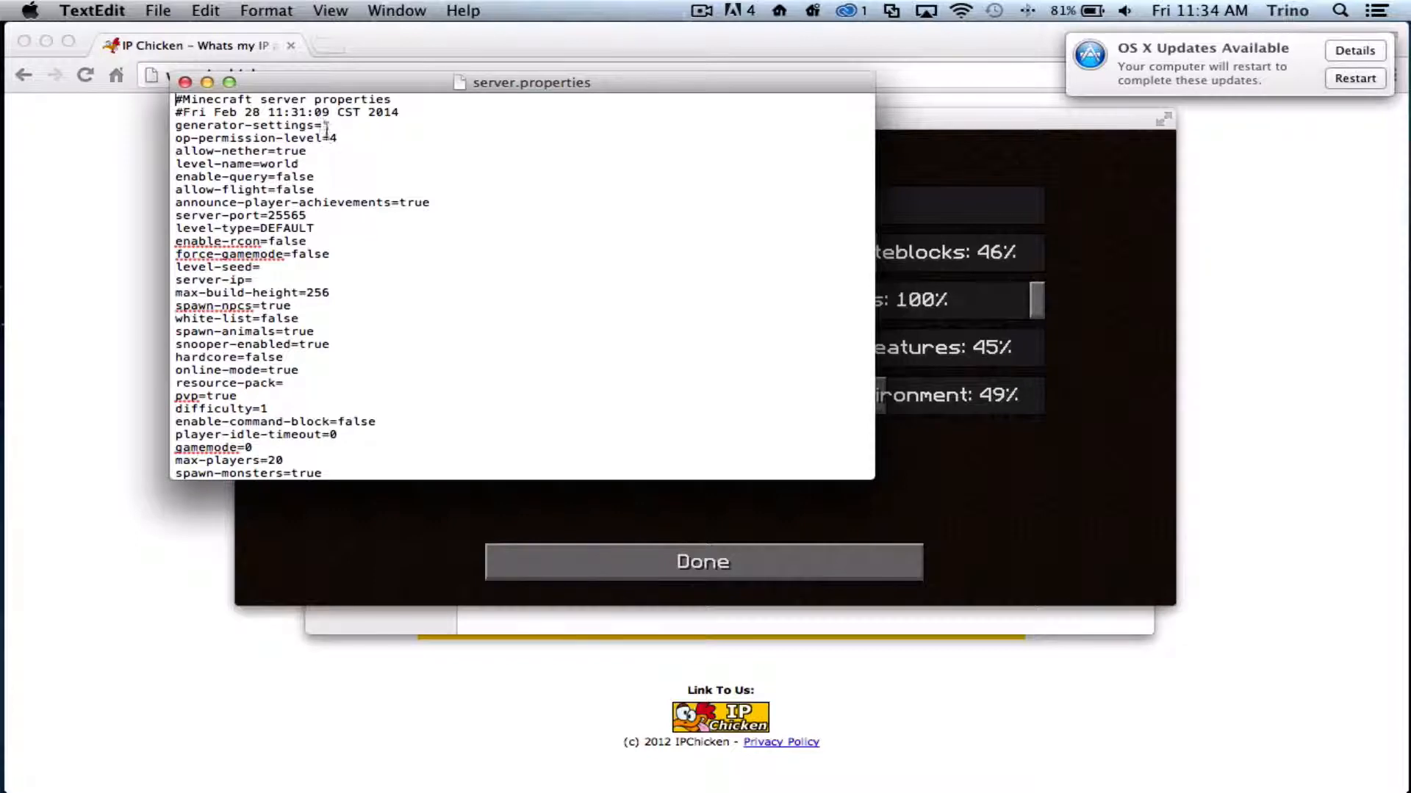
- Review the op-permission-level, allow-nether, level-name, force-gamemode and level-seed settings in server.properties
click(309, 153)
click(307, 137)
click(319, 164)
click(333, 254)
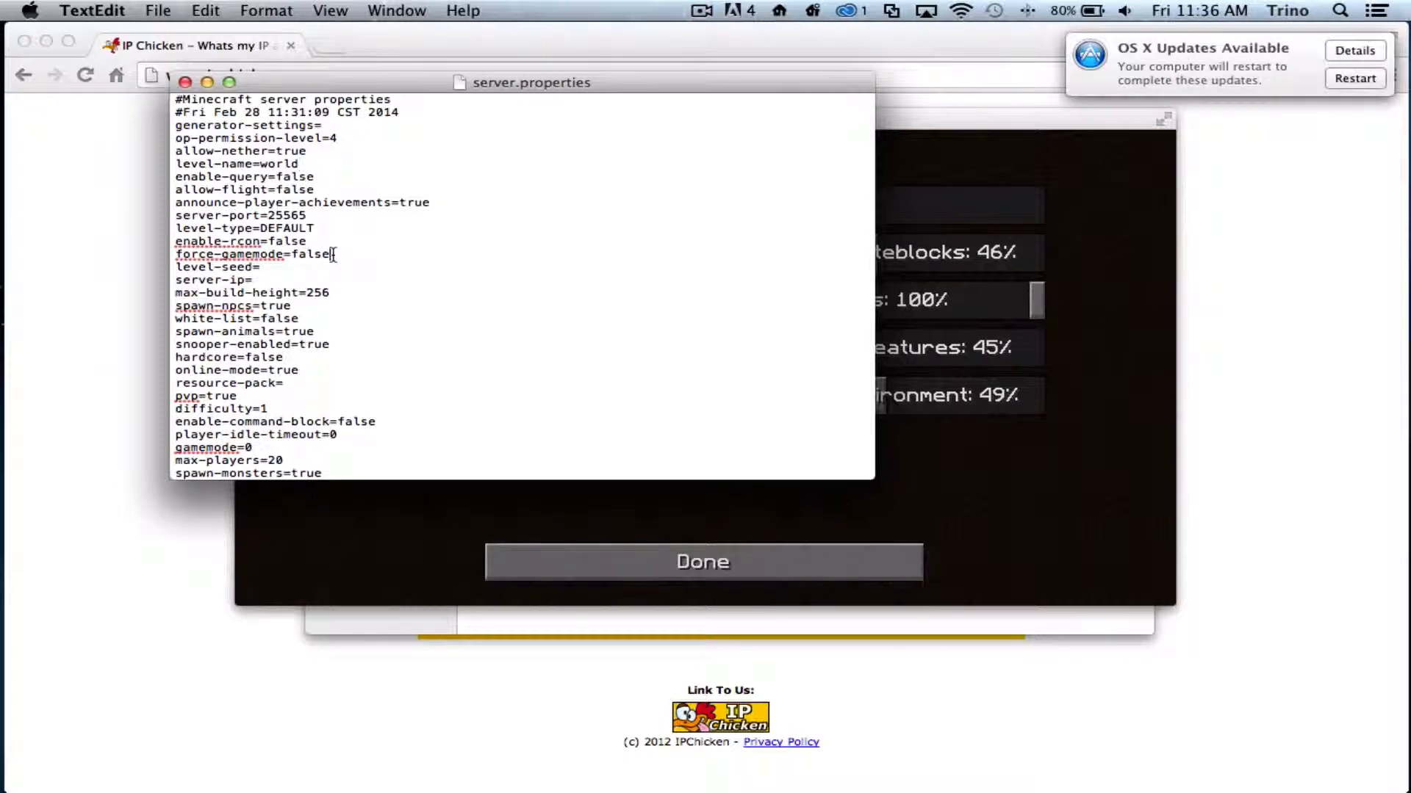
click(270, 268)
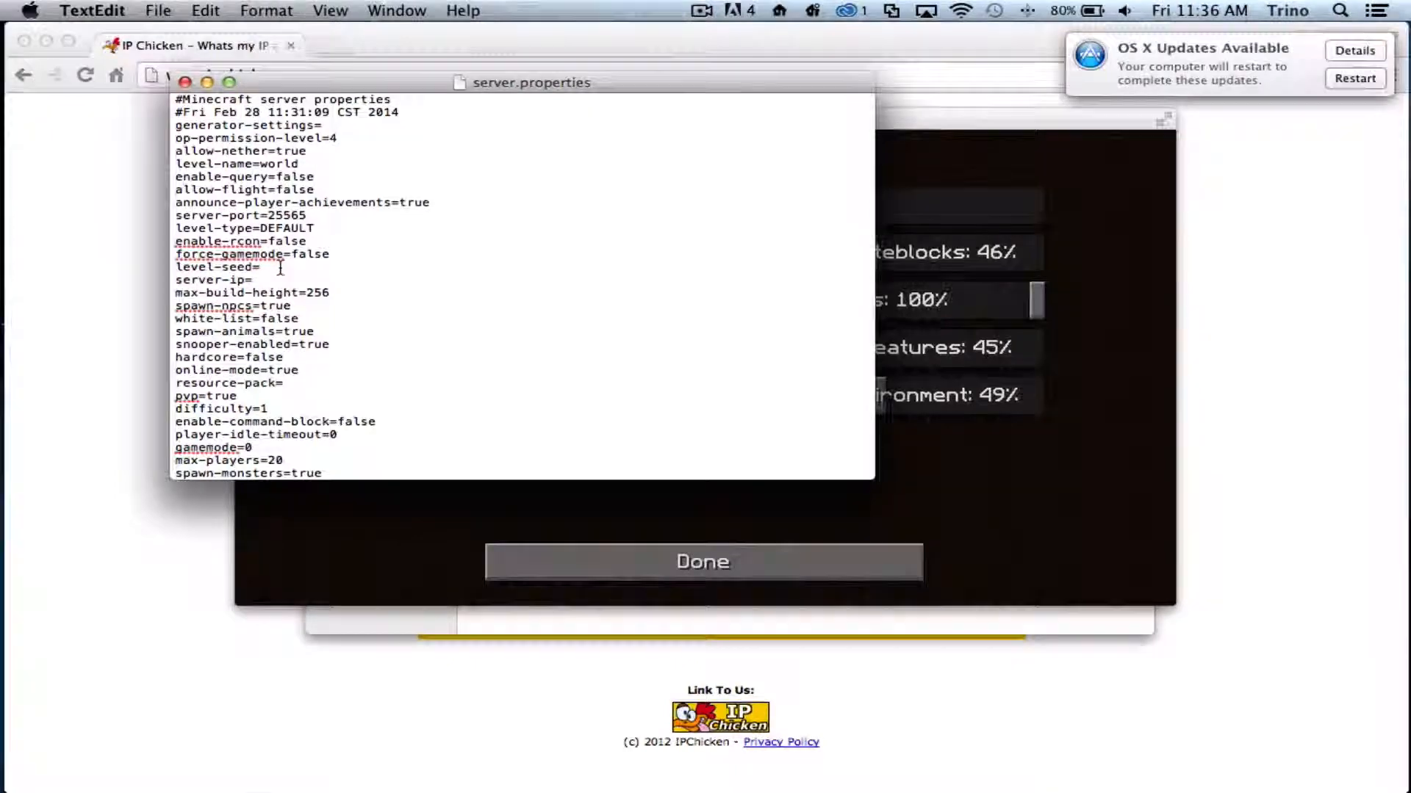
- Locate the world folder in the Minecraft server folder, view its available actions, and return to the level-seed line in server.properties
key(ctrl+Up)
click(909, 299)
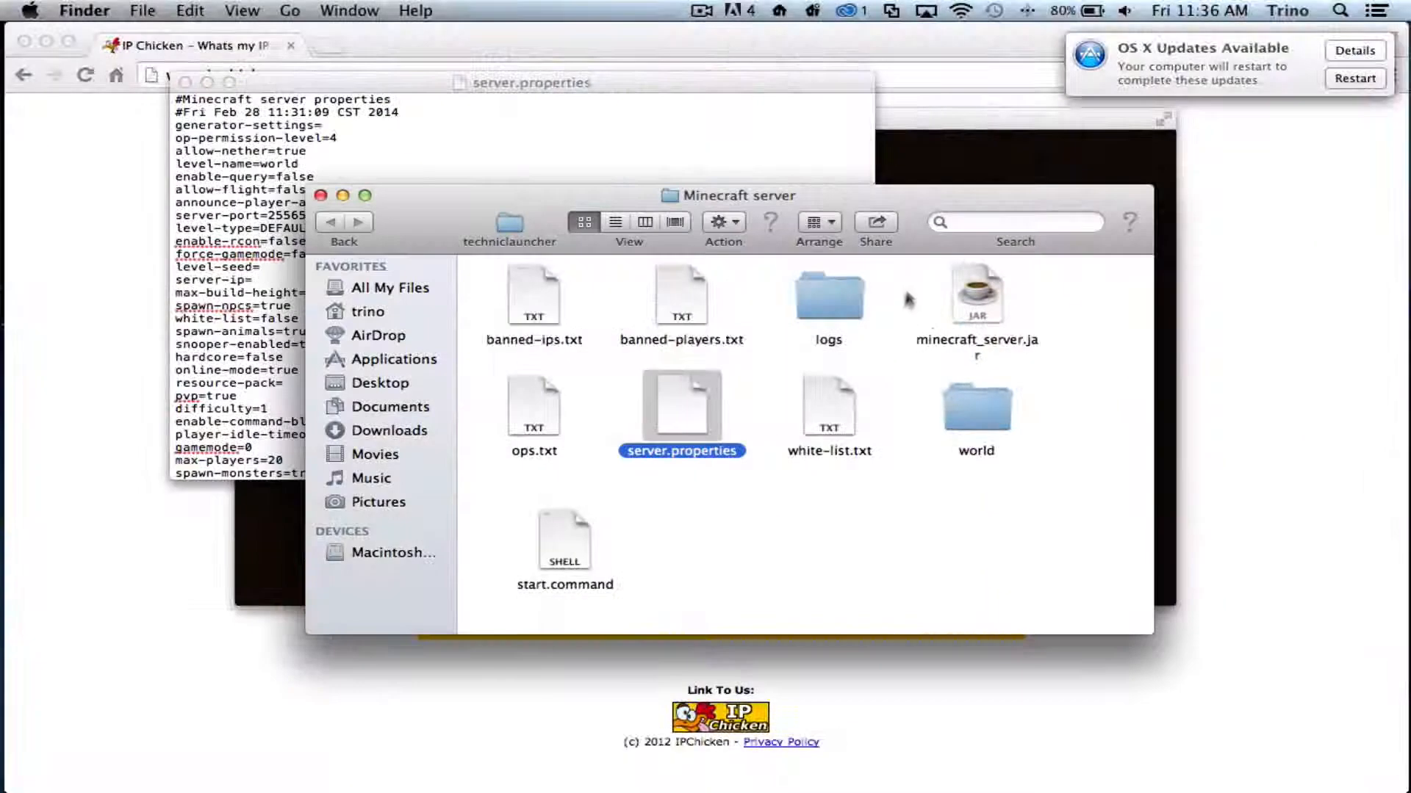
right_click(967, 423)
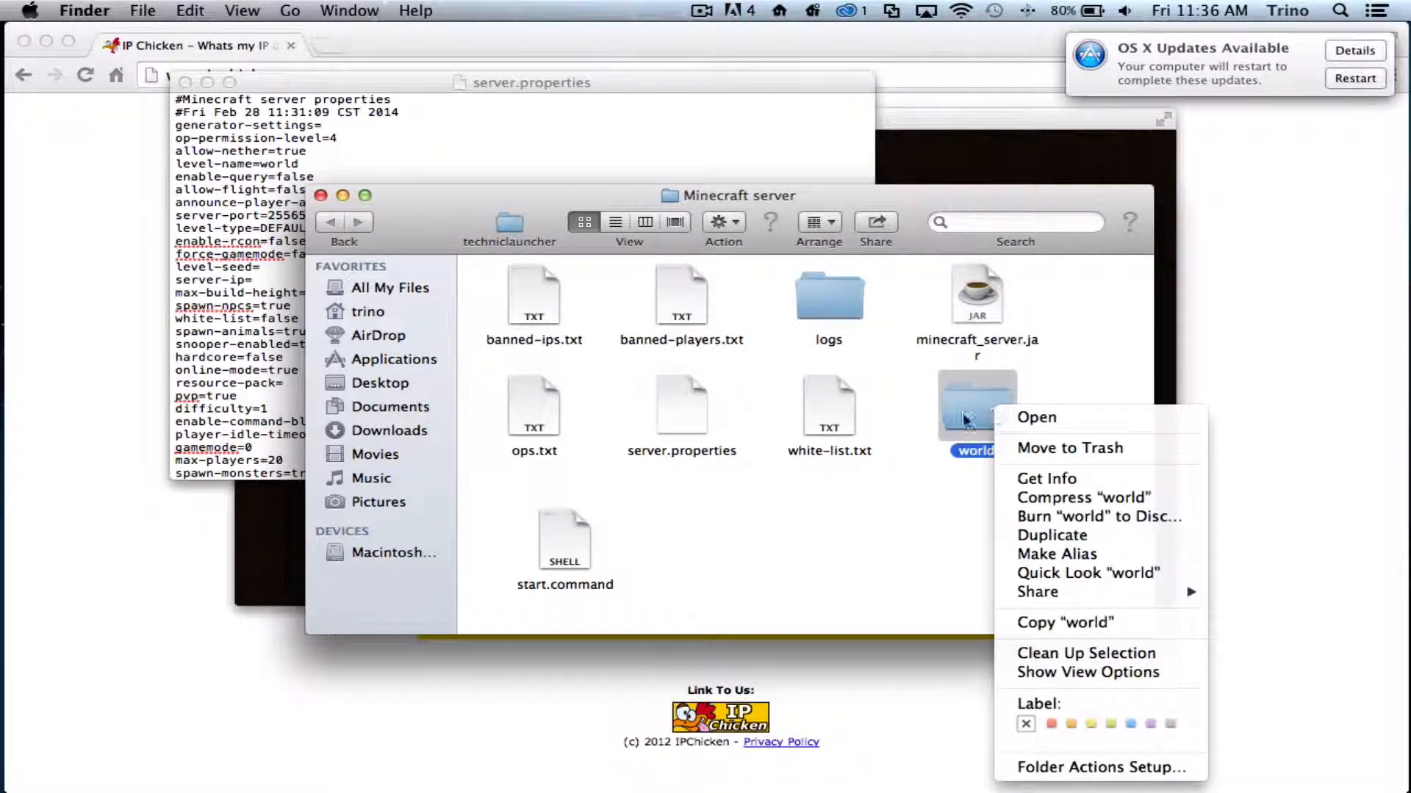
click(258, 269)
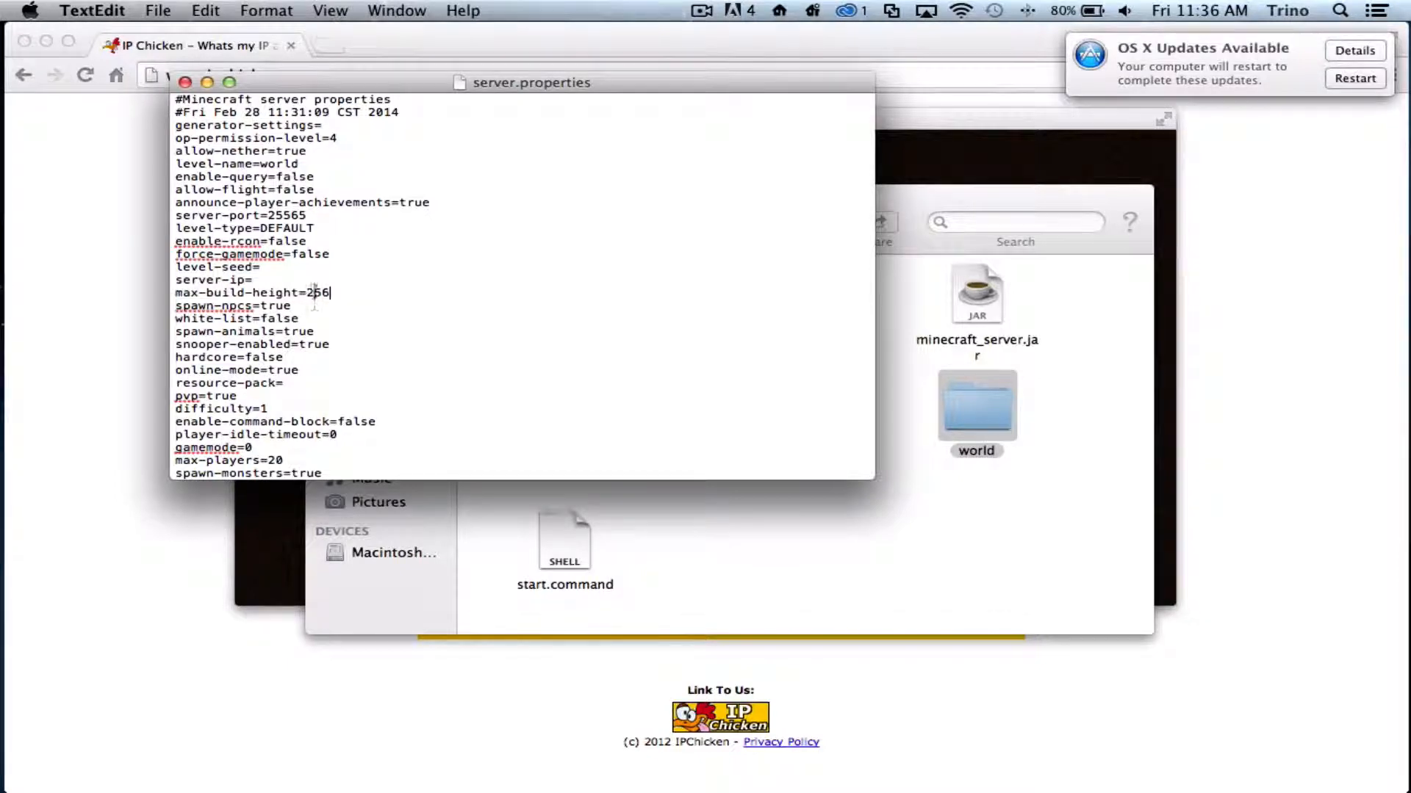
- Review the max-build-height and white-list settings in server.properties, checking the Minecraft server folder for the matching whitelist file
click(333, 298)
click(967, 608)
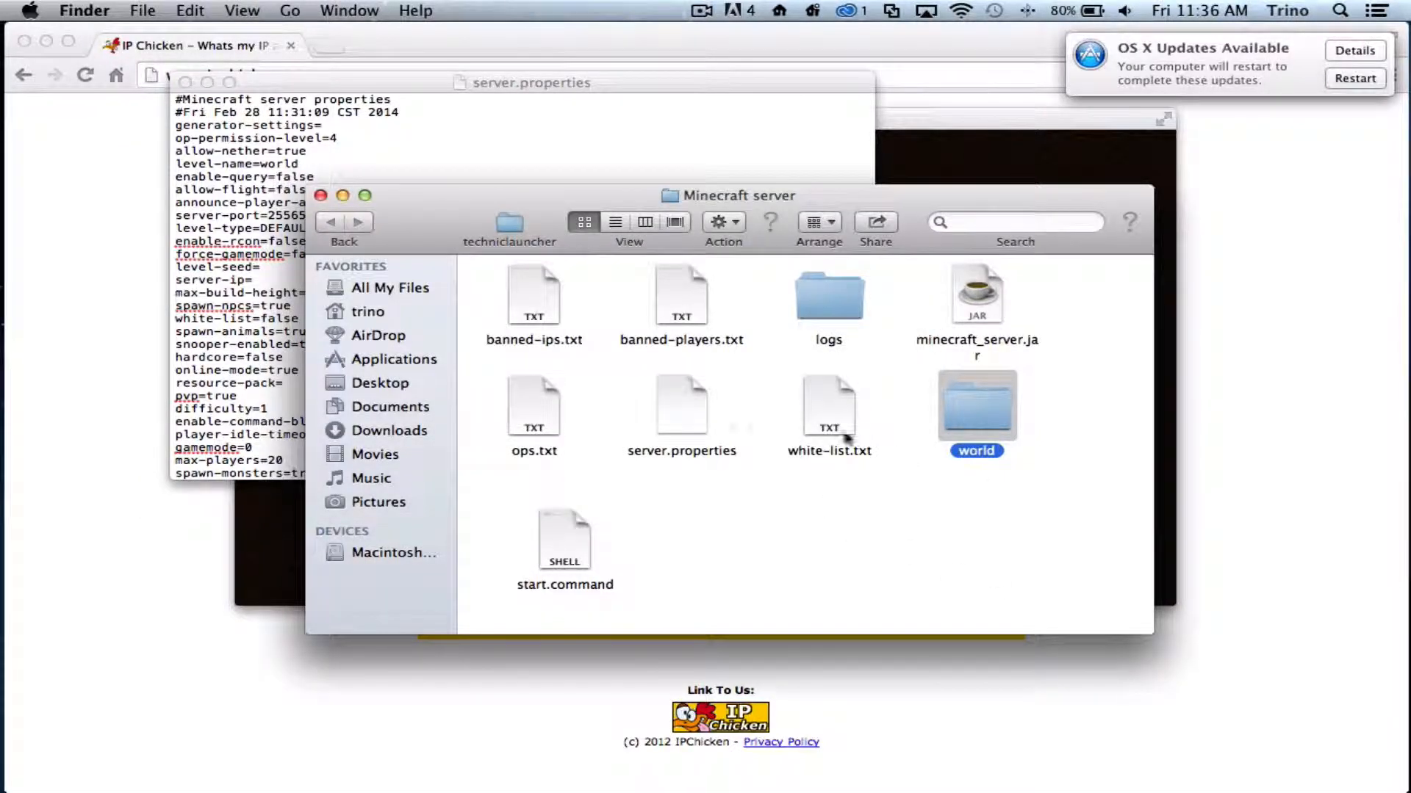
click(241, 412)
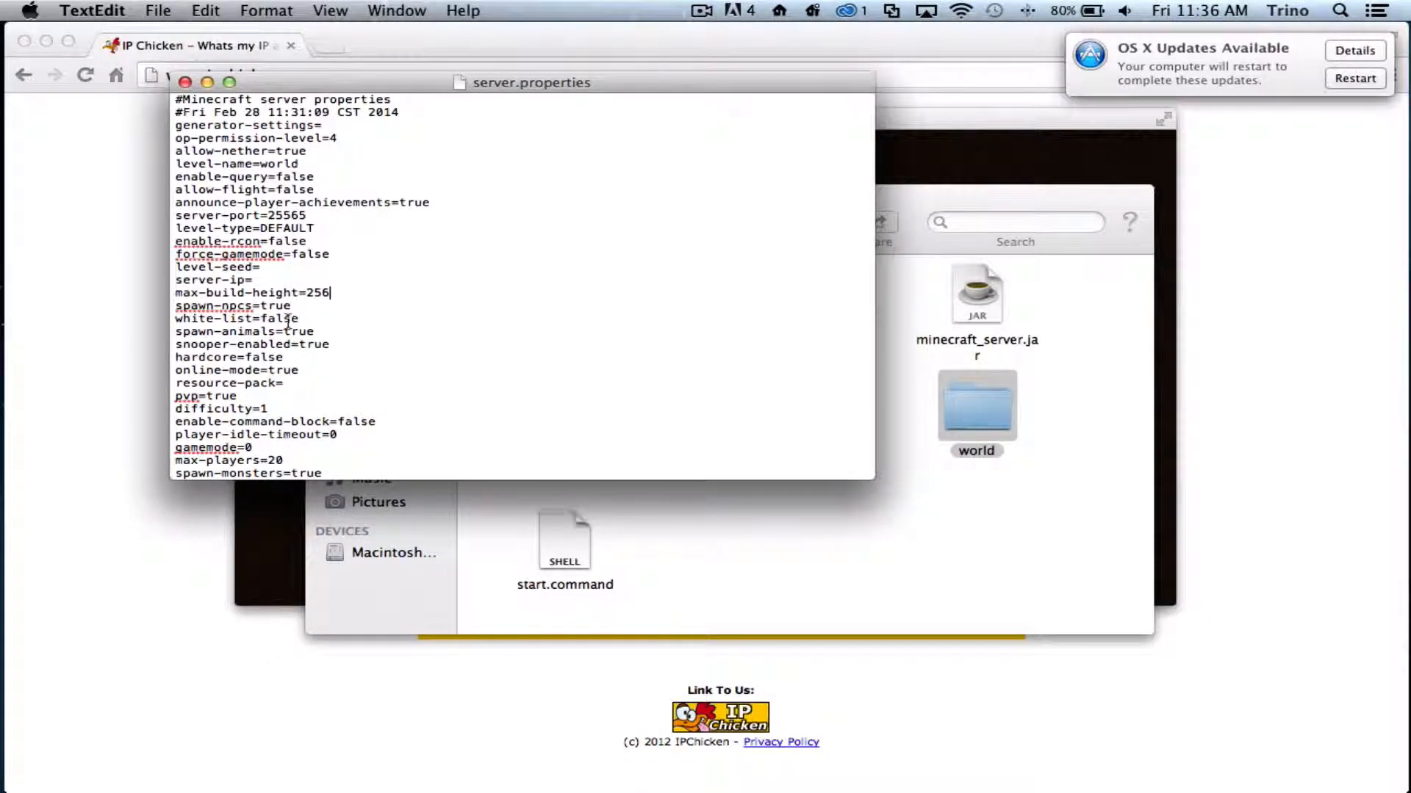
scroll(311, 470, down, 1)
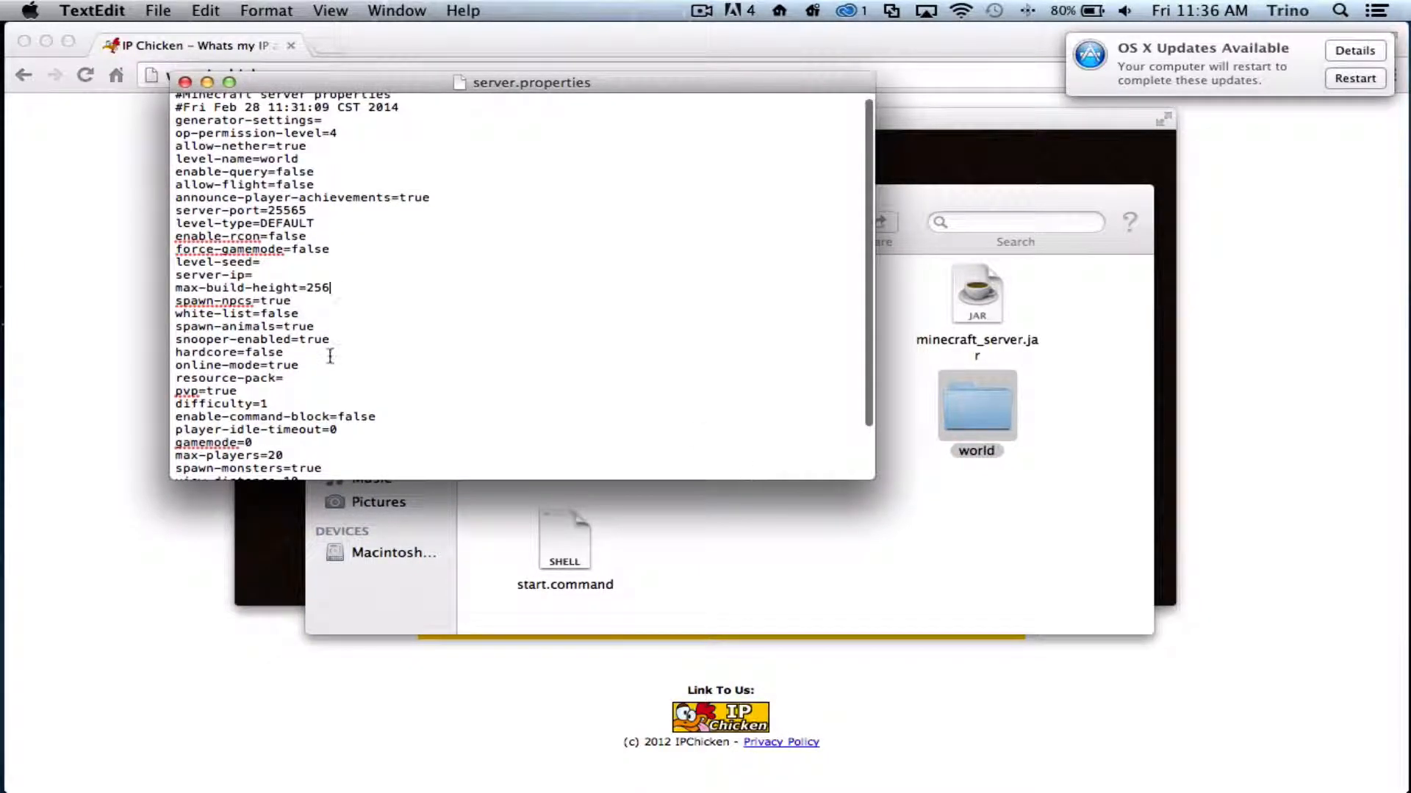
scroll(330, 356, up, 1)
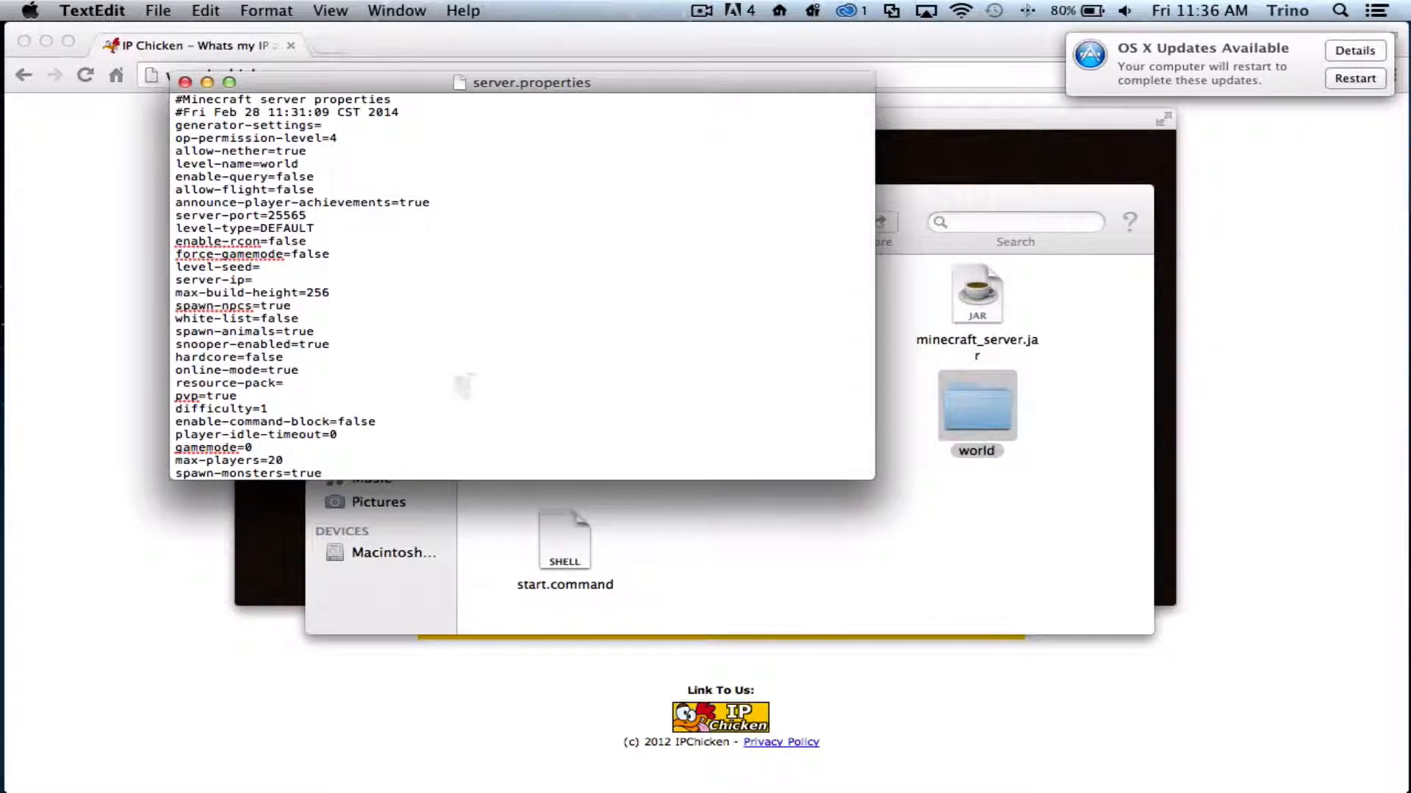
- Open white-list.txt from the Minecraft server folder and reposition its window
click(785, 523)
double_click(844, 457)
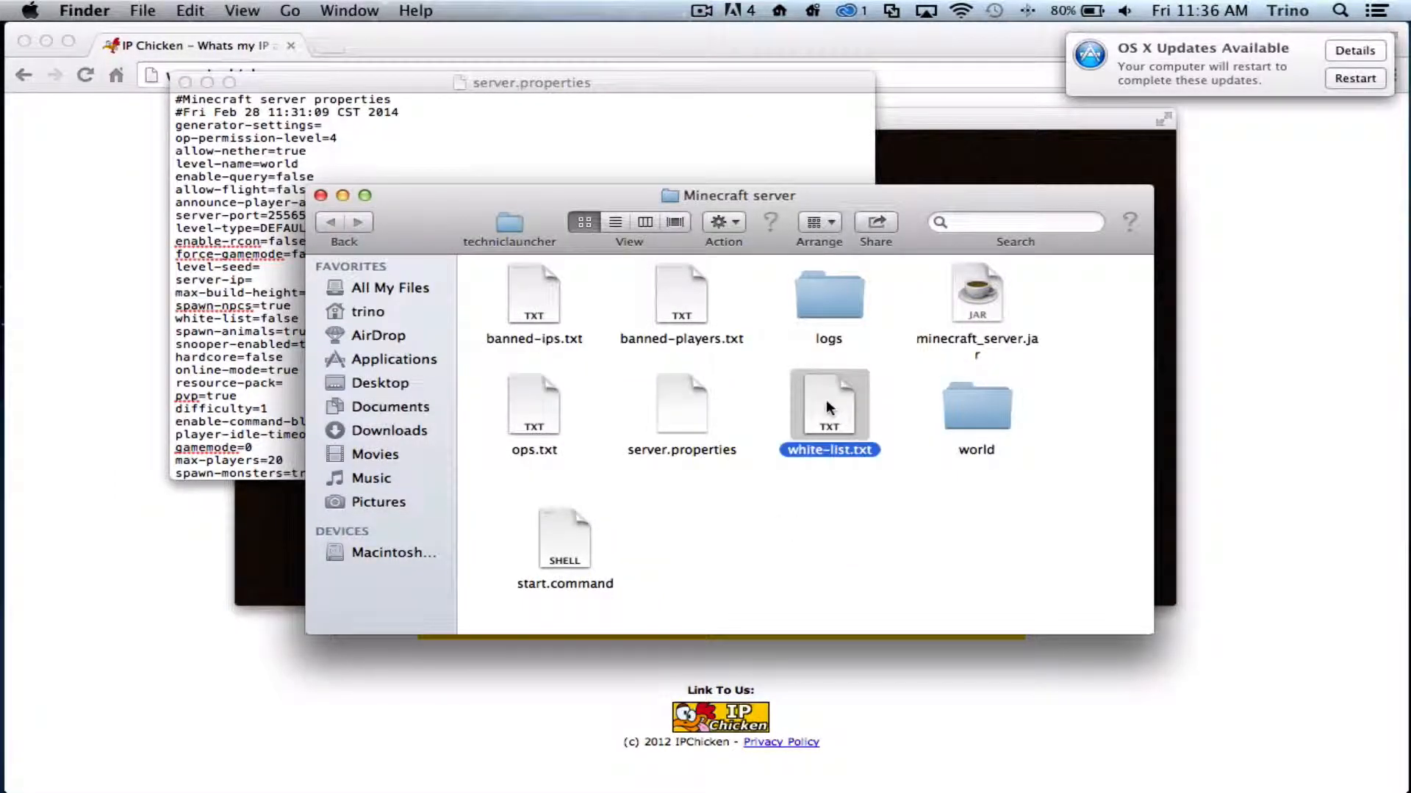
drag(306, 107, 524, 155)
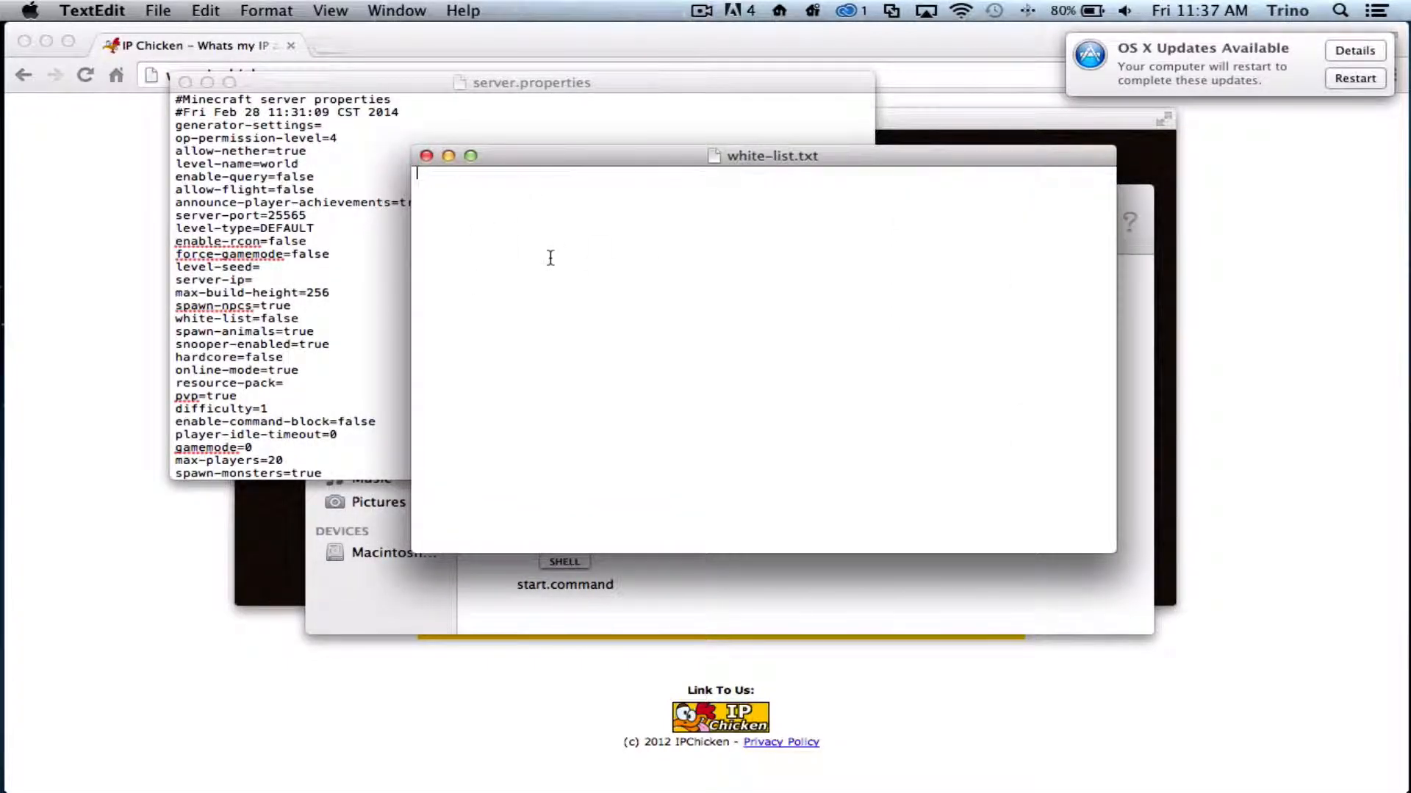
- Try a placeholder entry in white-list.txt, then erase it and close the file
text(snando'koa)
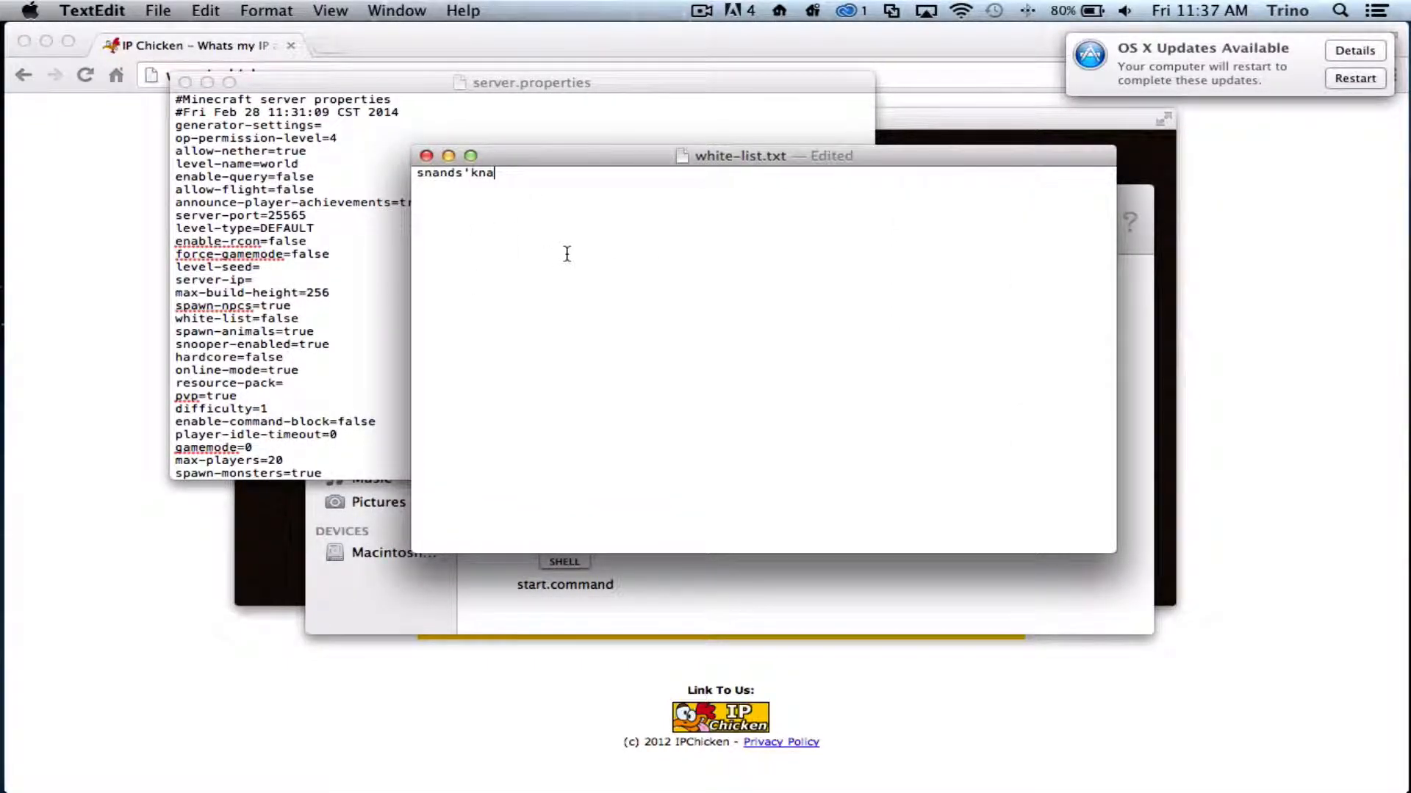
key(BackSpace)
key(BackSpace)
key(BackSpace)
key(BackSpace)
key(BackSpace)
key(BackSpace)
key(BackSpace)
key(BackSpace)
key(BackSpace)
key(BackSpace)
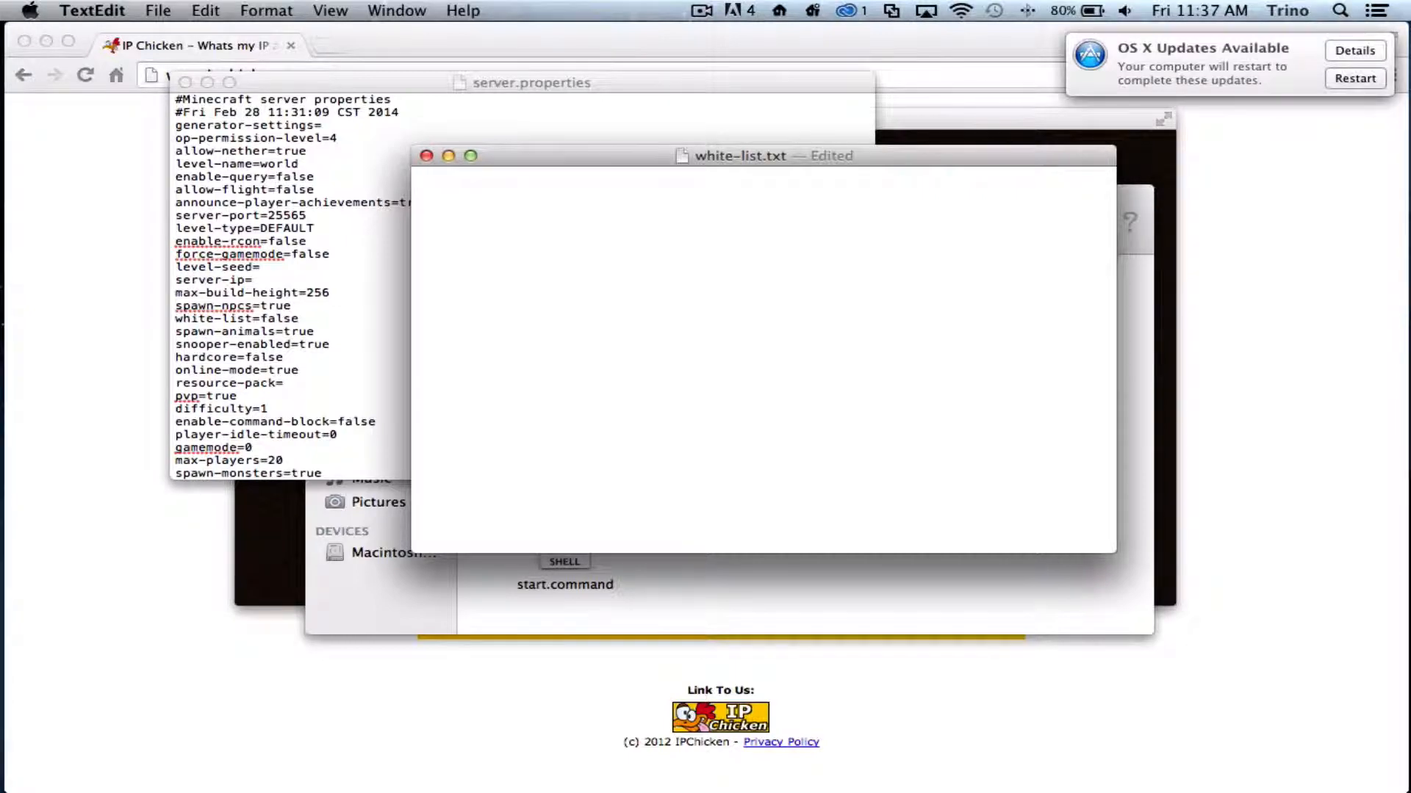
click(426, 156)
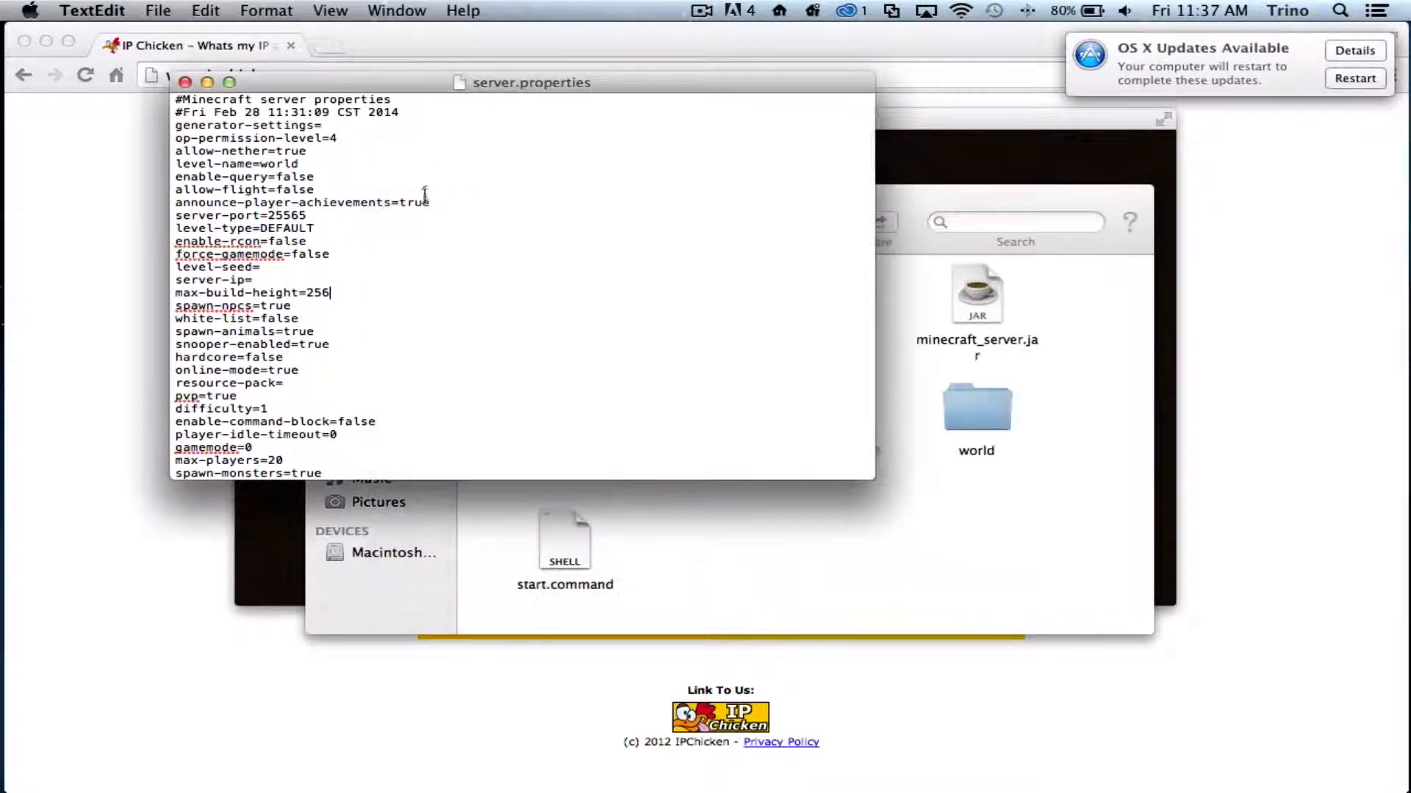
- Set online-mode to false in server.properties
click(254, 370)
click(318, 332)
click(314, 376)
drag(303, 371, 161, 369)
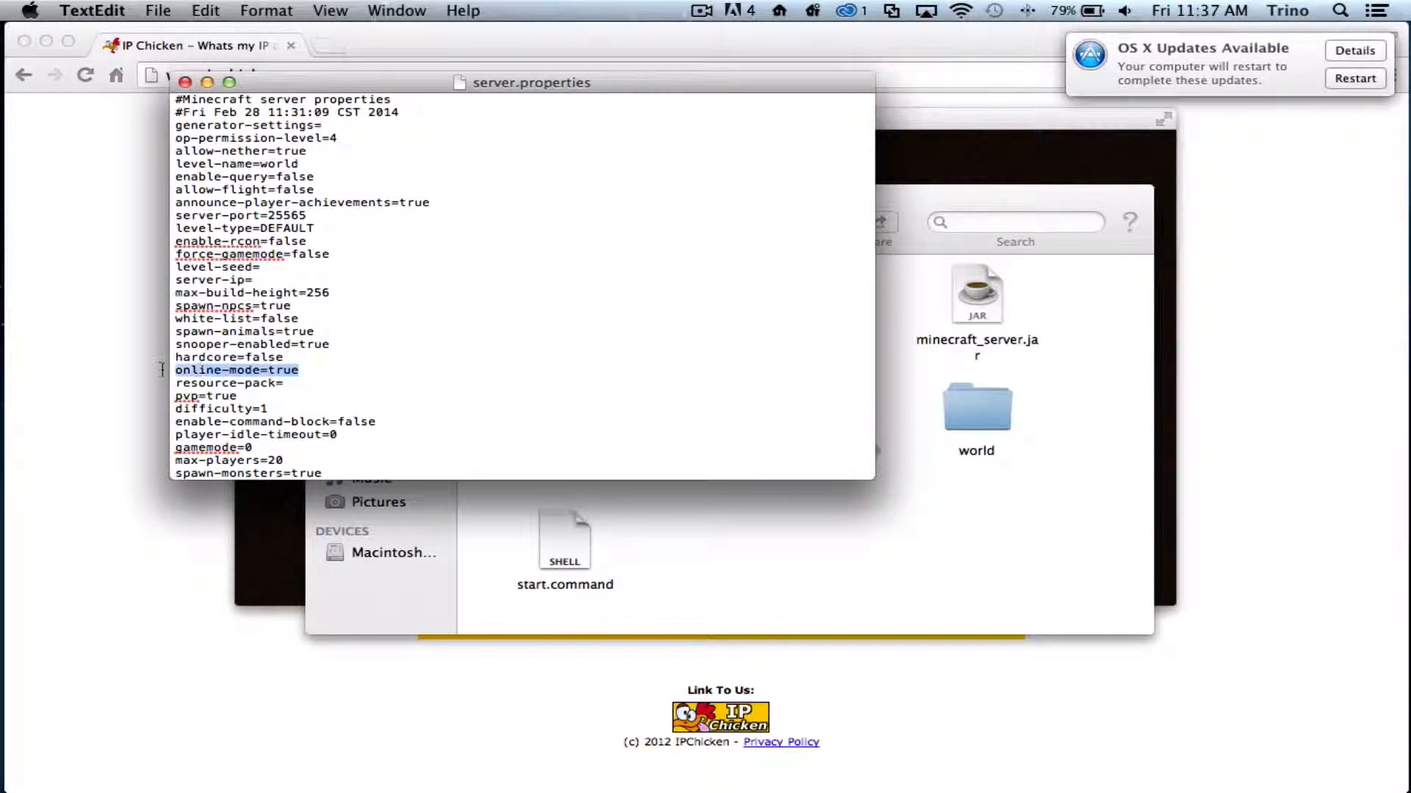
click(323, 371)
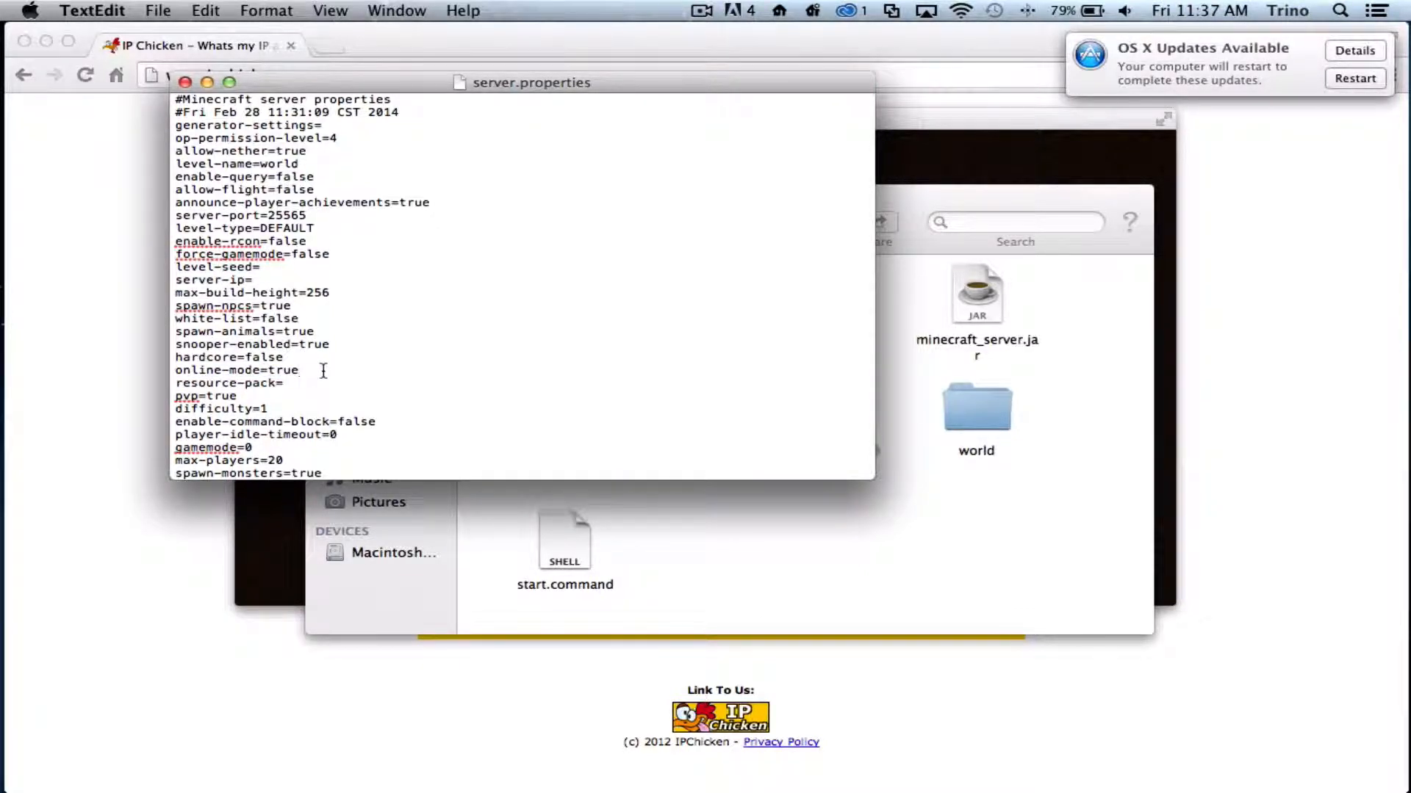
key(BackSpace)
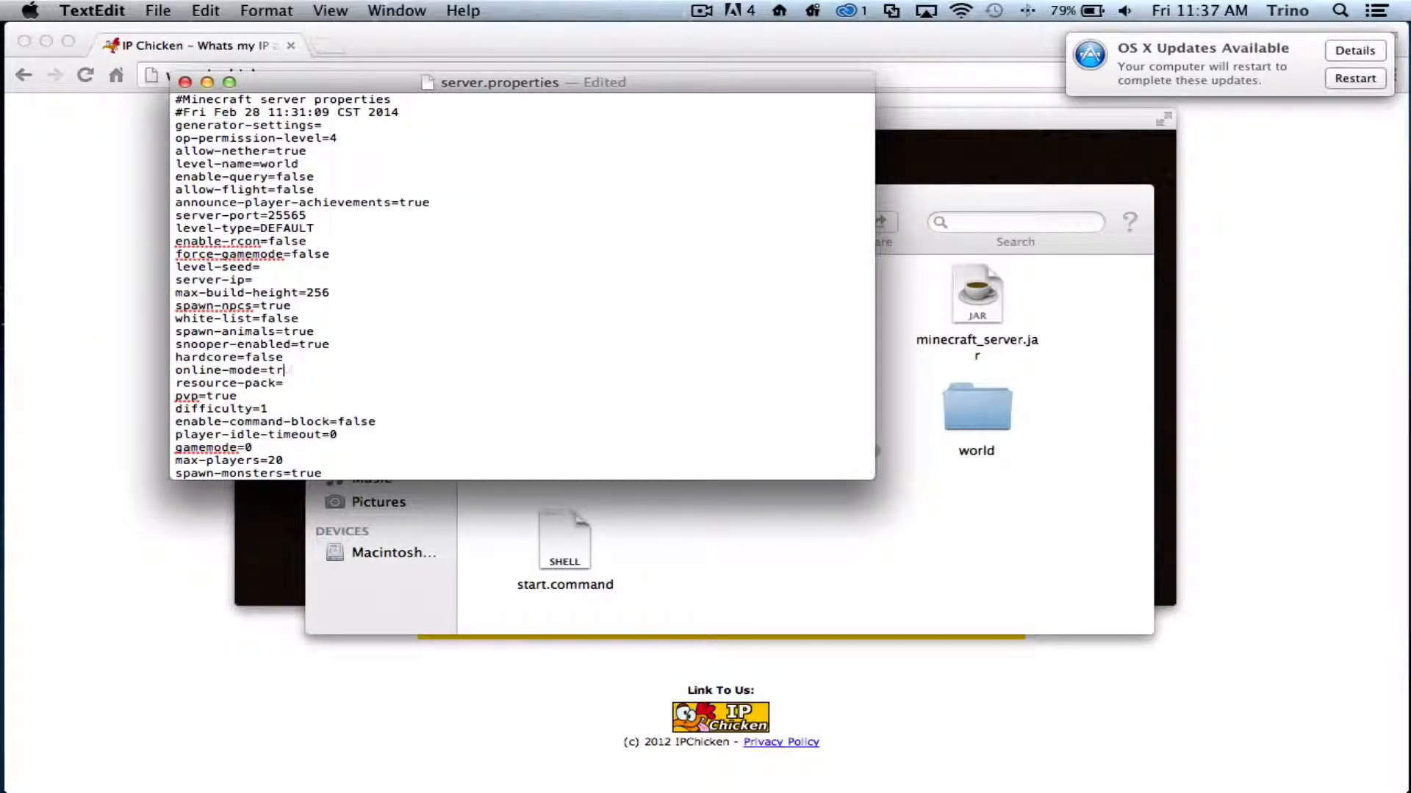
key(BackSpace)
key(BackSpace)
click(307, 387)
- Highlight the motd text in server.properties, and switch to Minecraft to bring up its multiplayer server list
scroll(333, 470, down, 3)
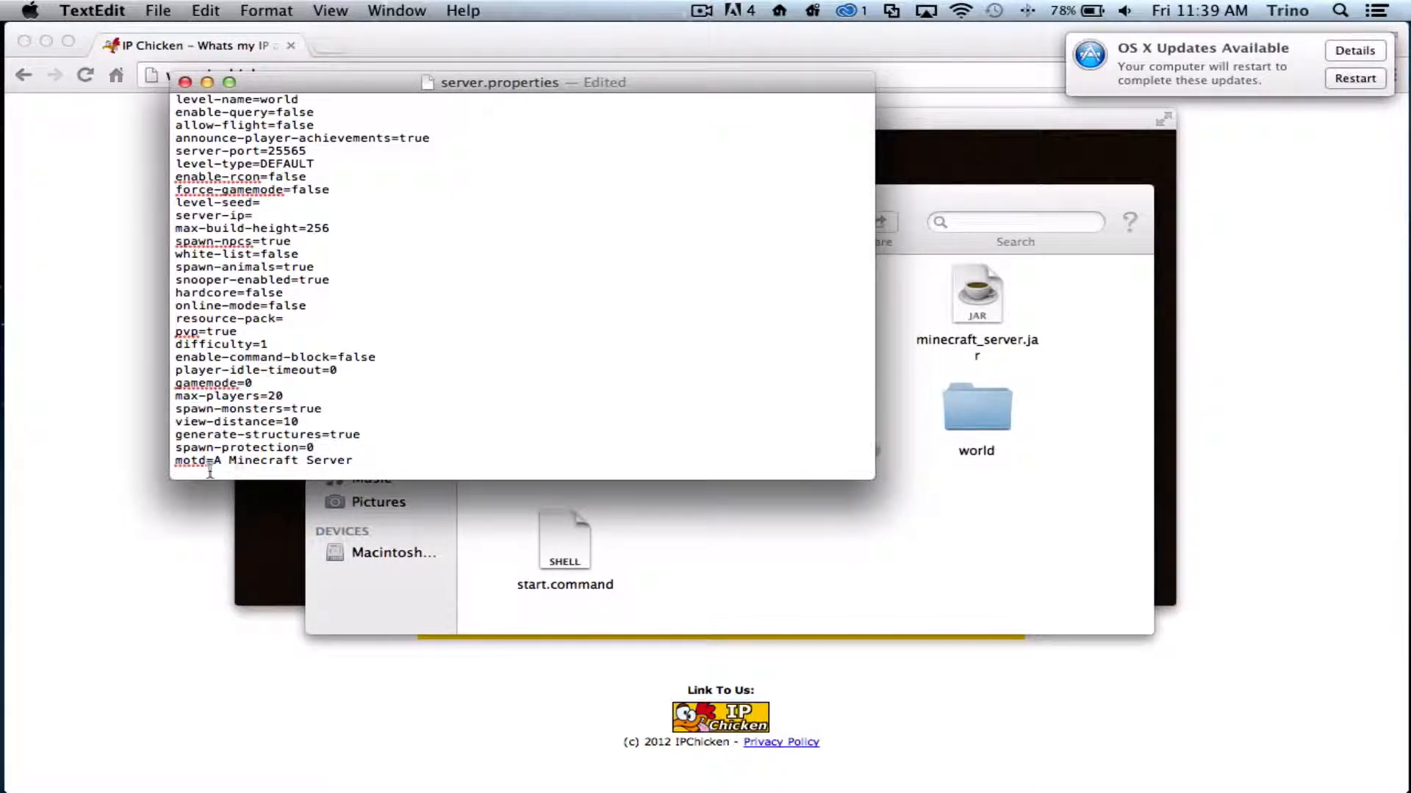
drag(362, 463, 218, 467)
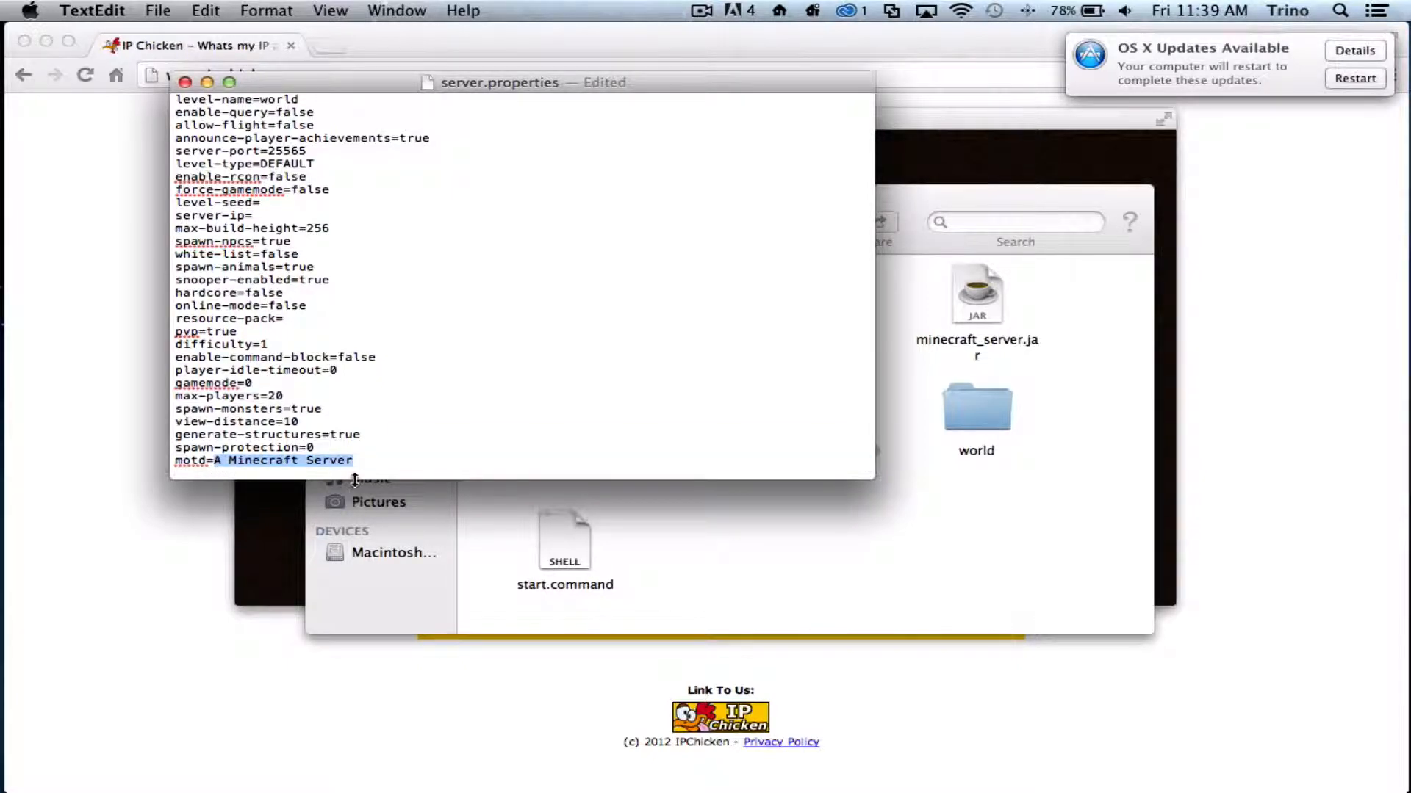
click(1014, 157)
click(712, 570)
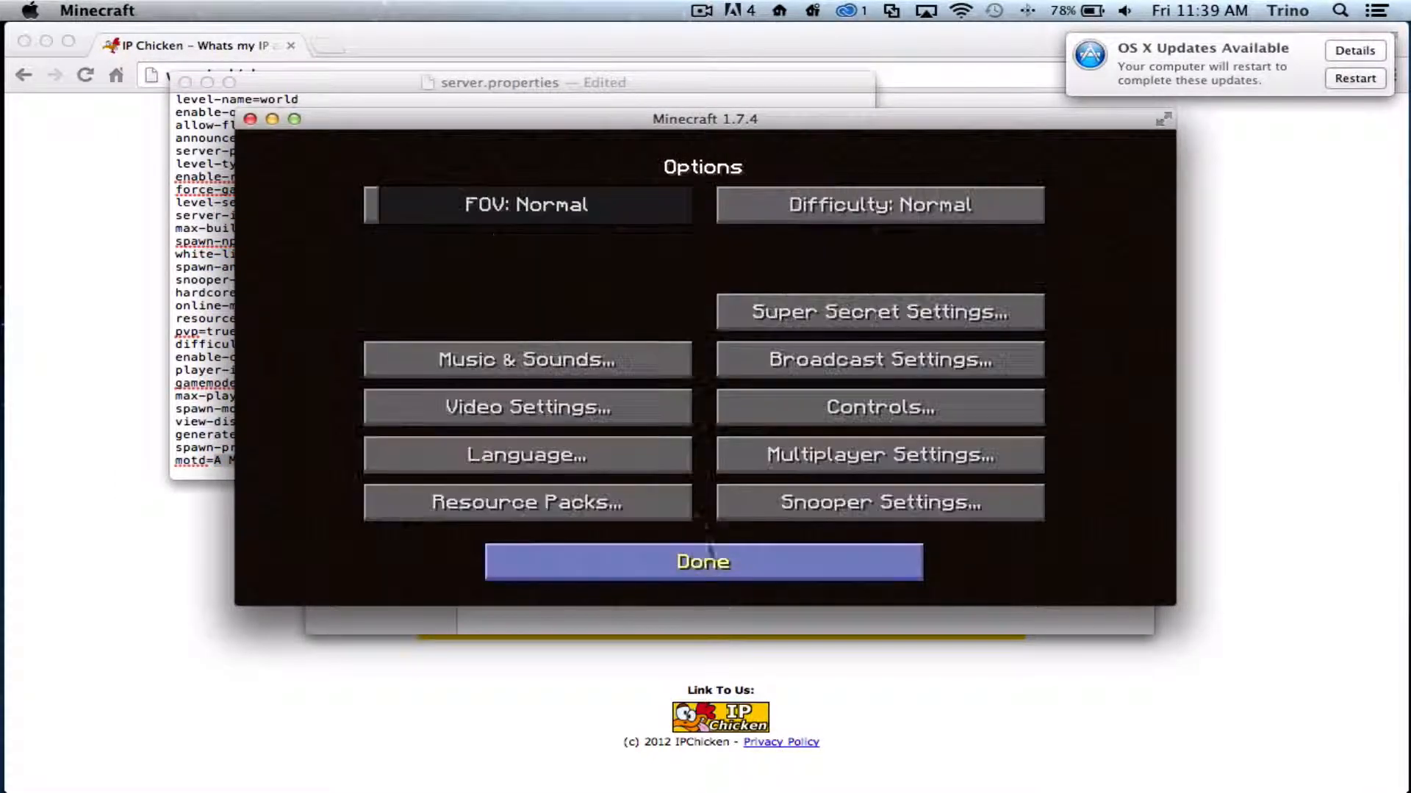
click(808, 567)
click(666, 416)
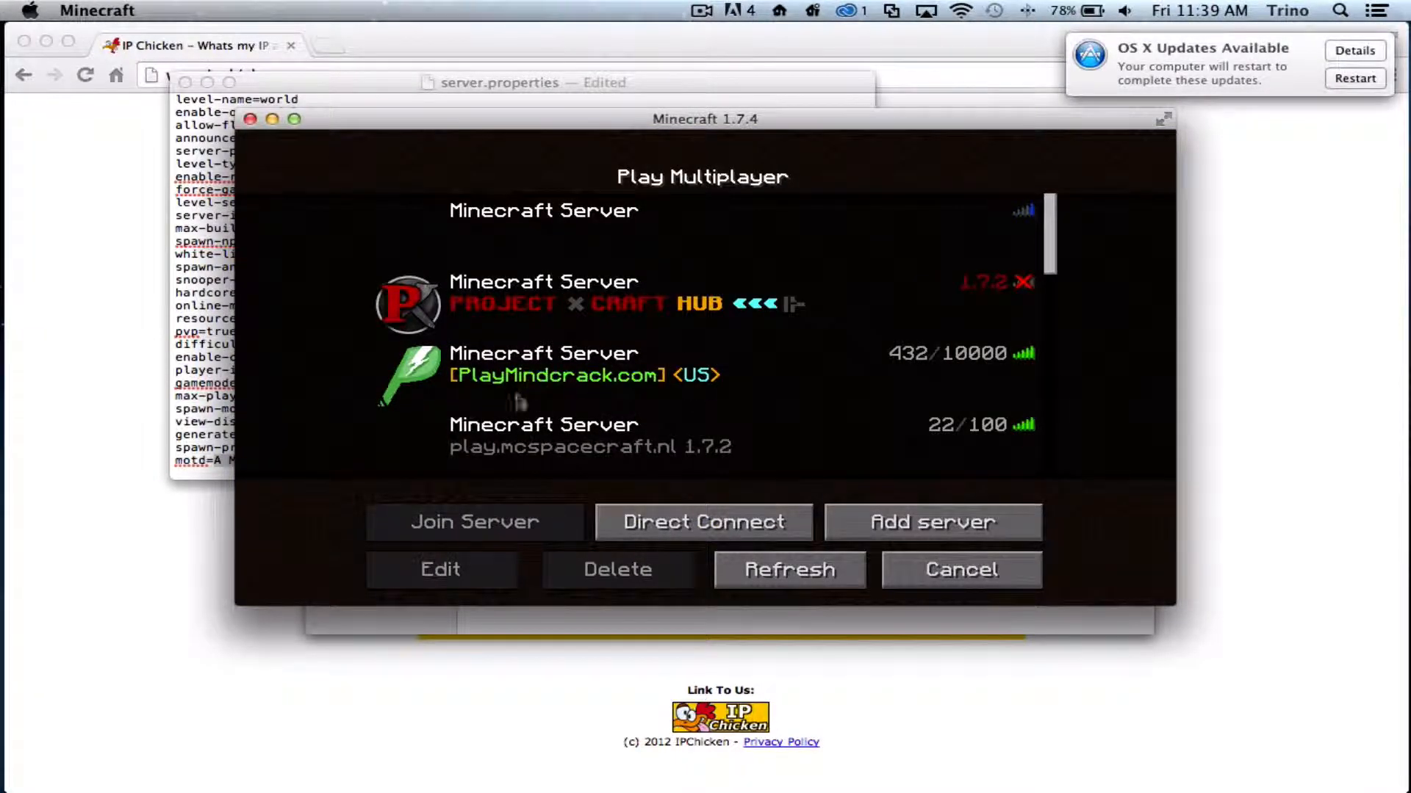
- Return to server.properties, replace the motd text with "Translumer test server" and close the file
click(213, 464)
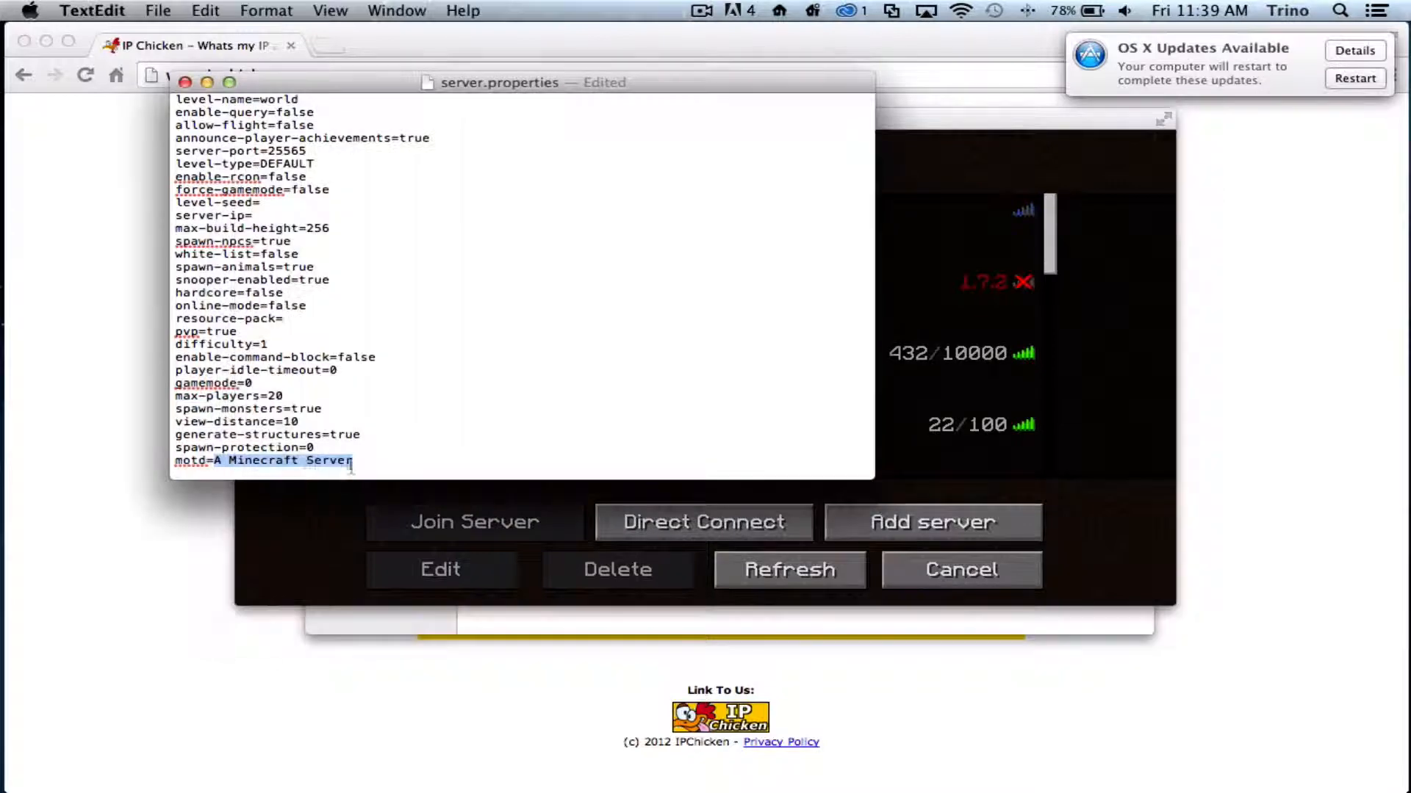
double_click(373, 461)
drag(374, 461, 213, 464)
text(Translu)
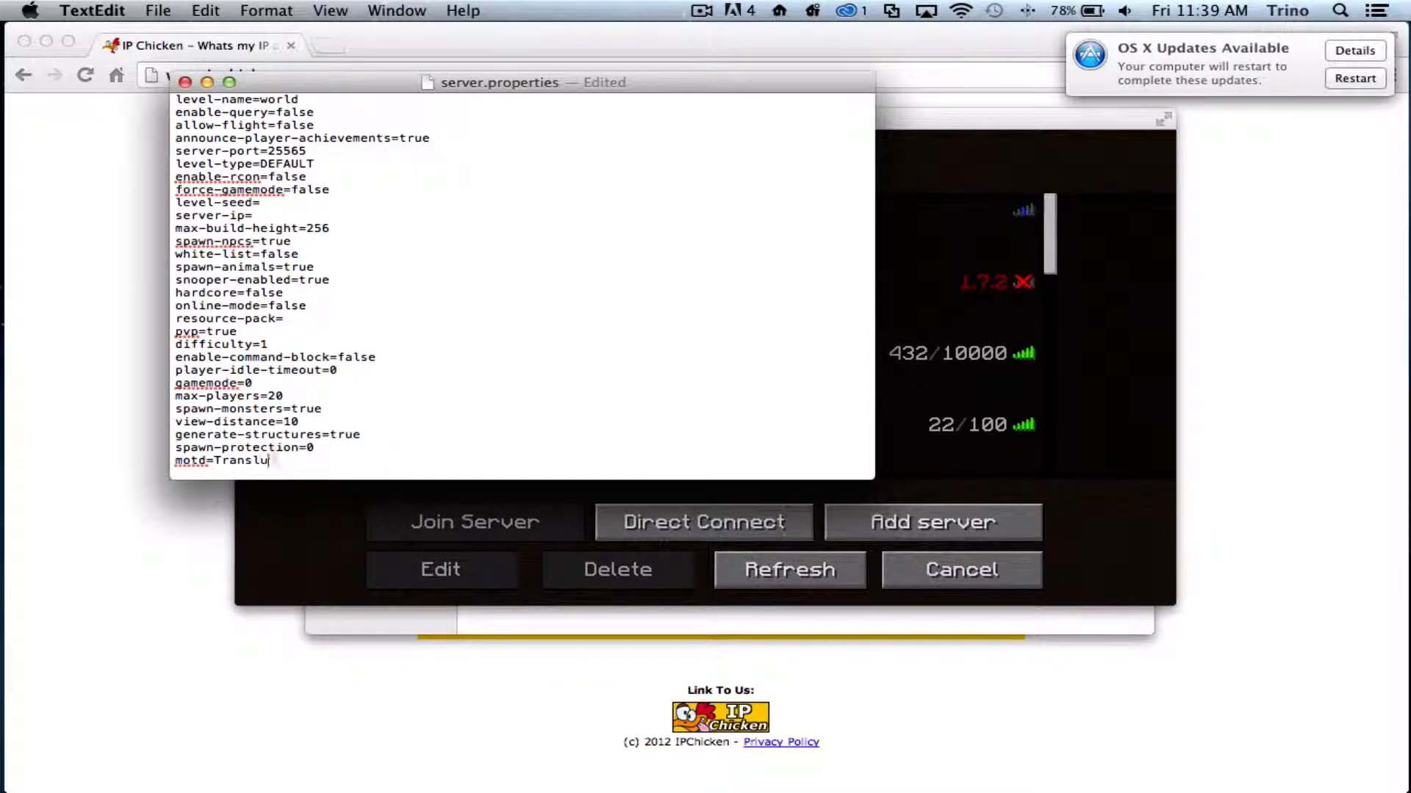
text(mer test server)
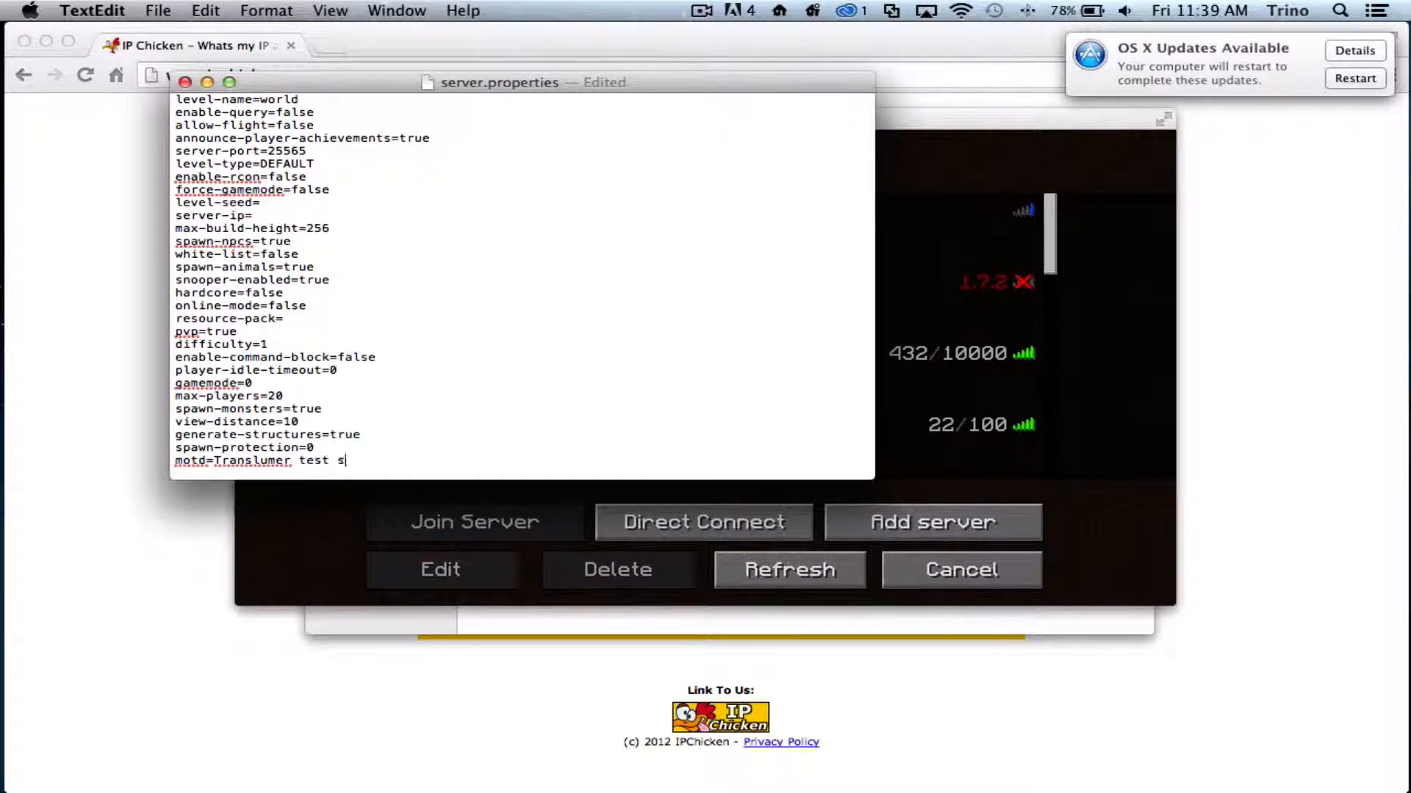
click(185, 82)
- Switch to the Terminal window running the server, shut it down with the stop command and close the window
key(ctrl+Up)
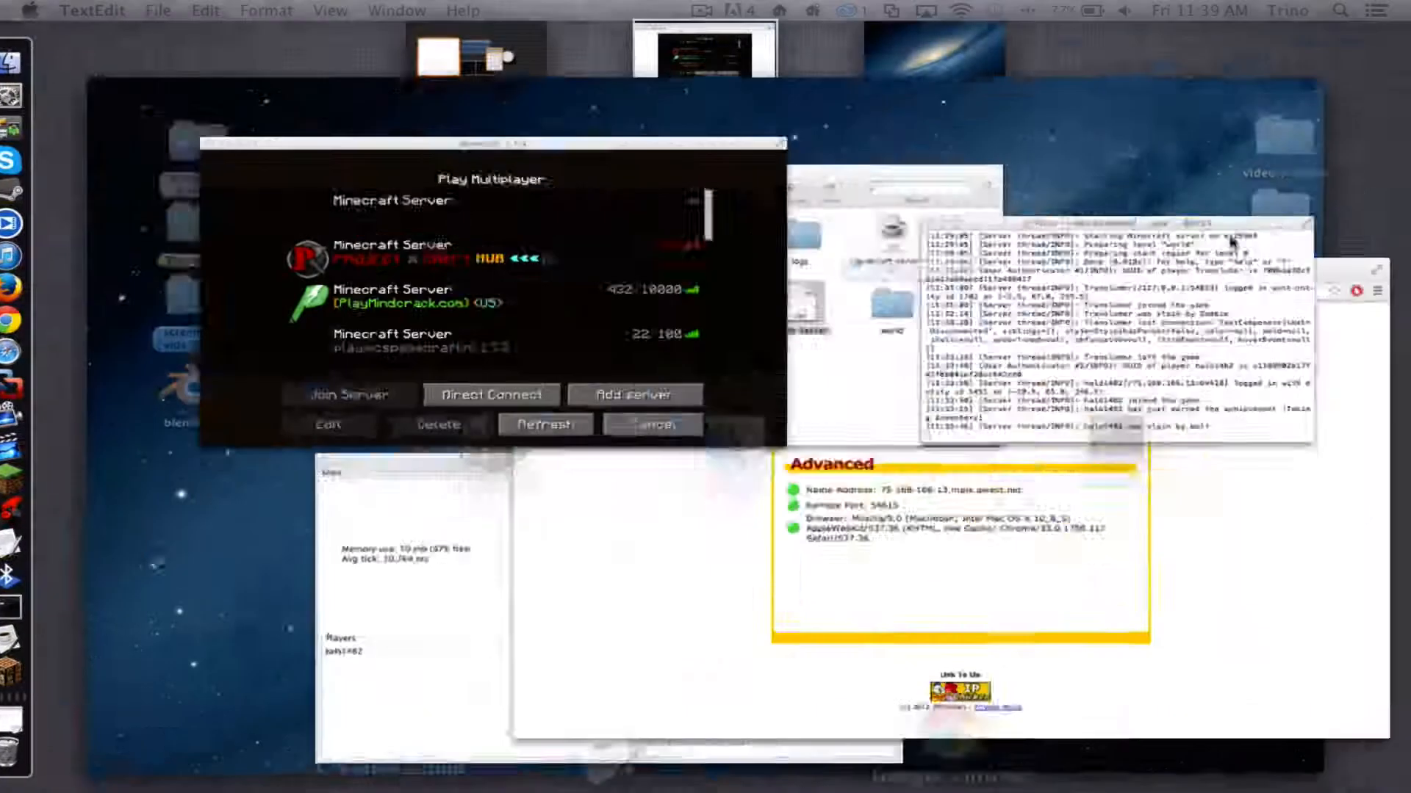
click(1231, 243)
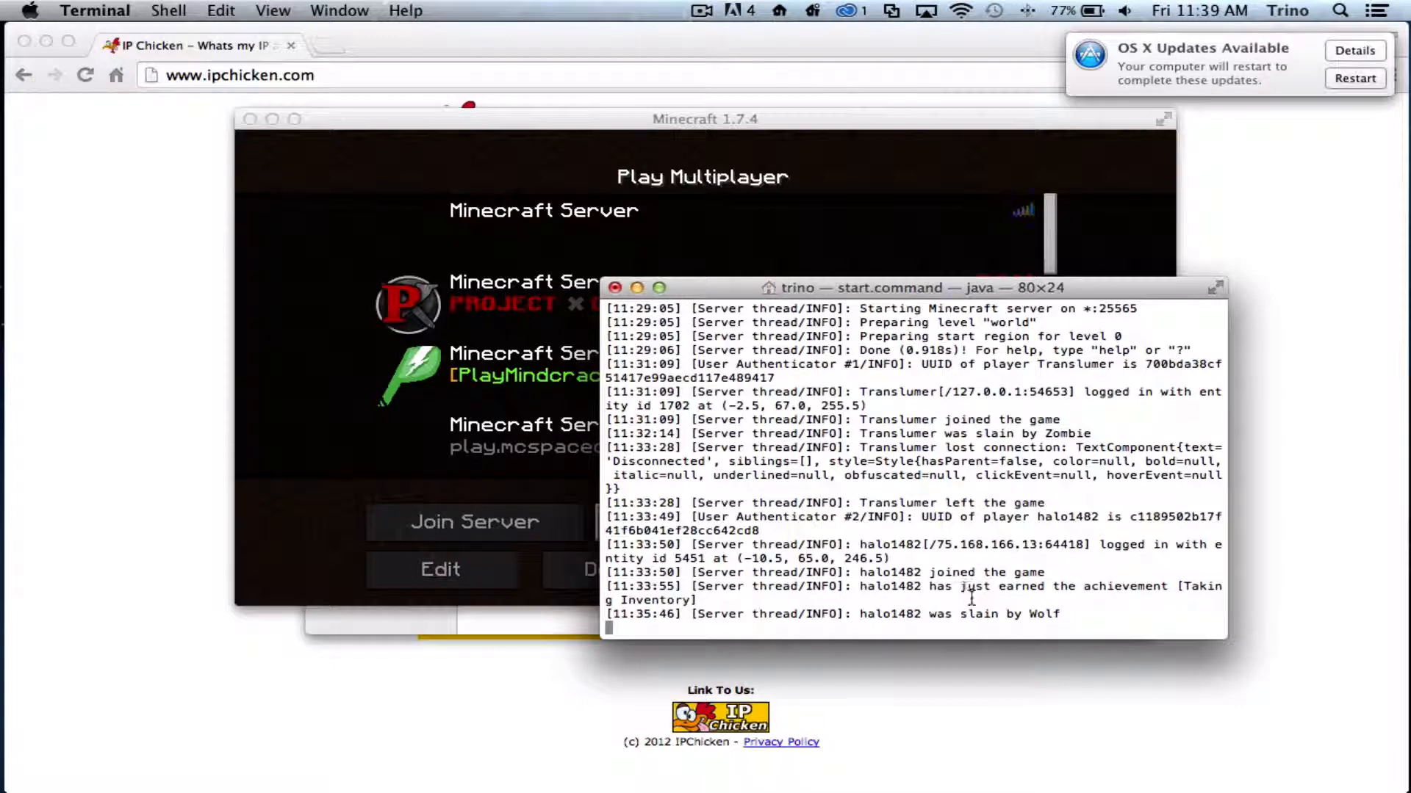
text(stop)
key(Return)
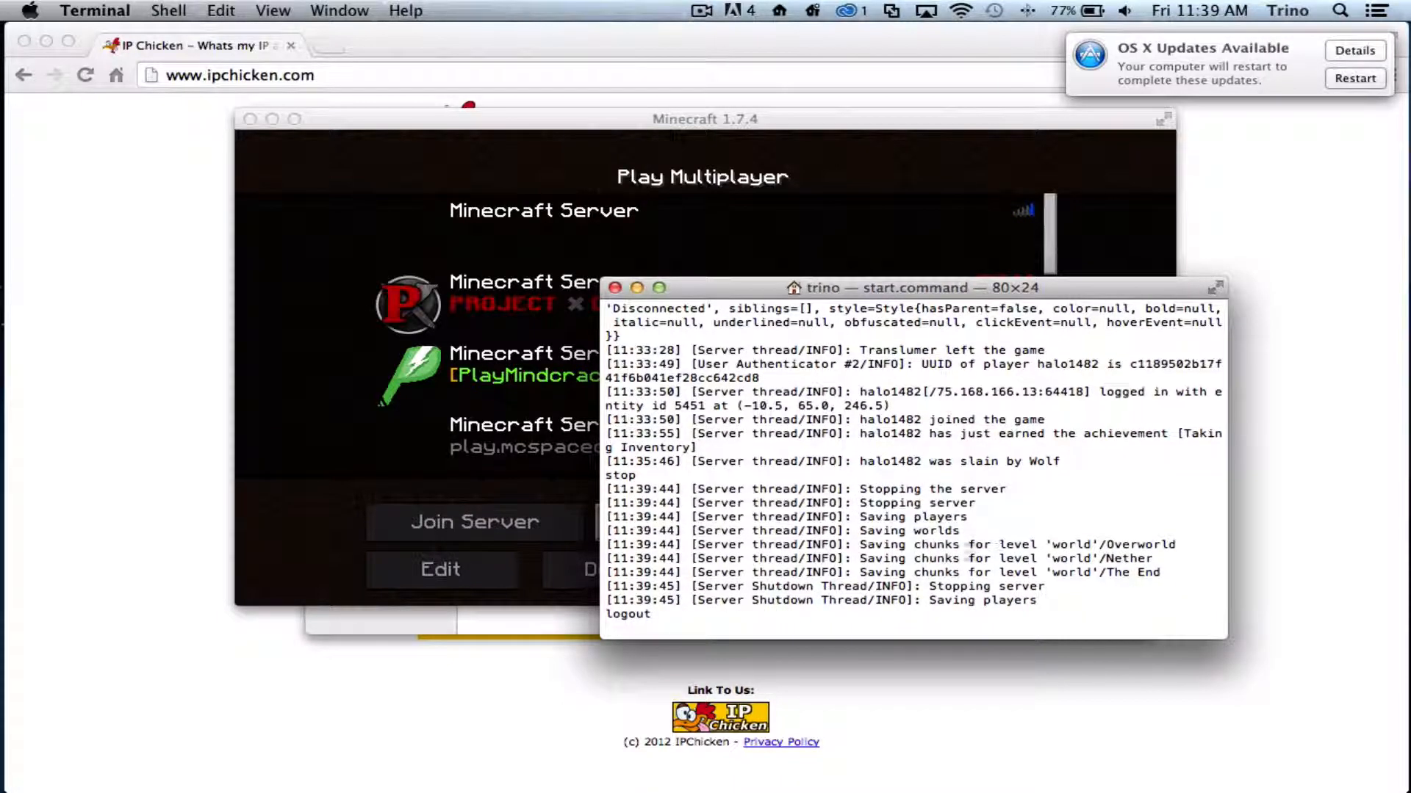
key(super+w)
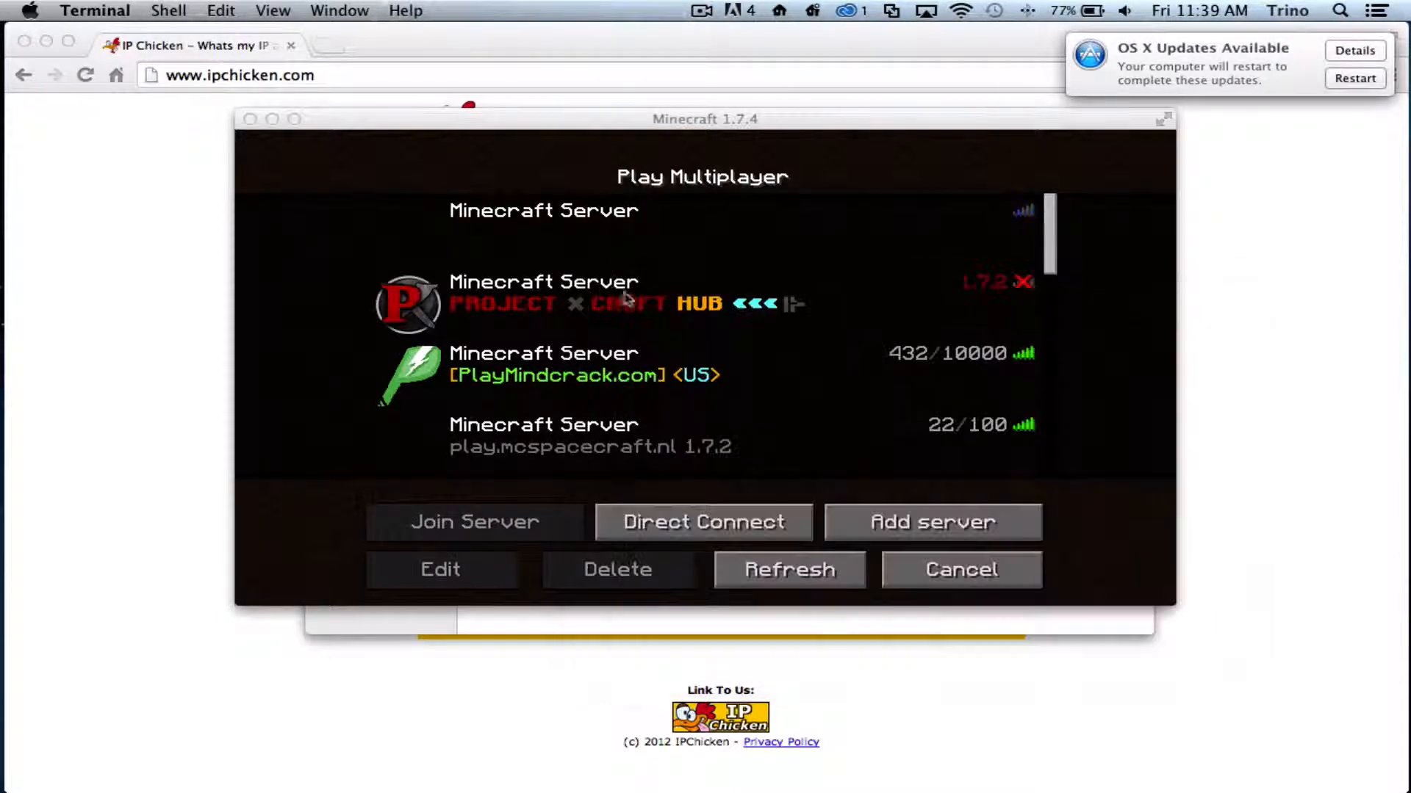
- Switch to the Minecraft server folder in Finder and run start.command to relaunch the server
key(ctrl+Up)
click(831, 316)
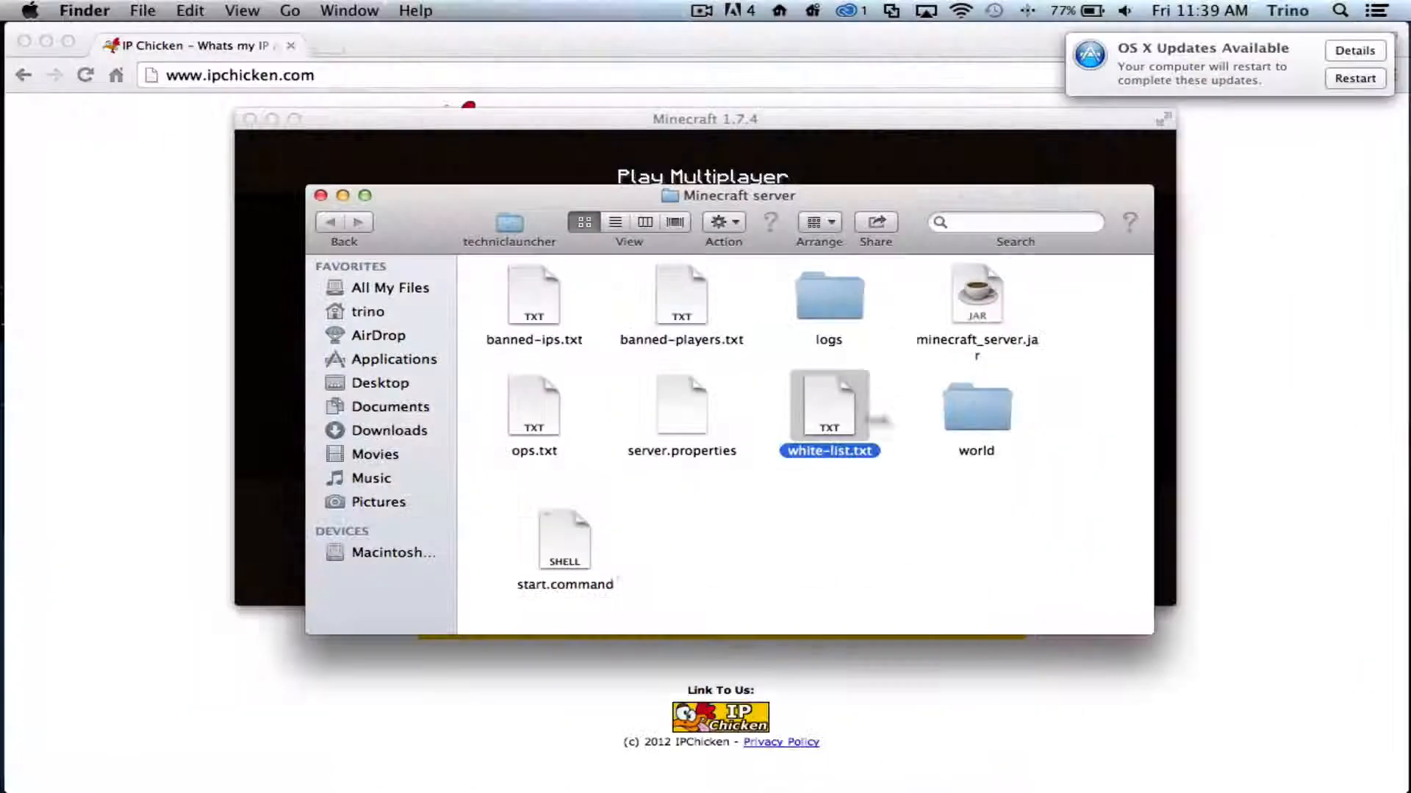
click(955, 474)
click(573, 543)
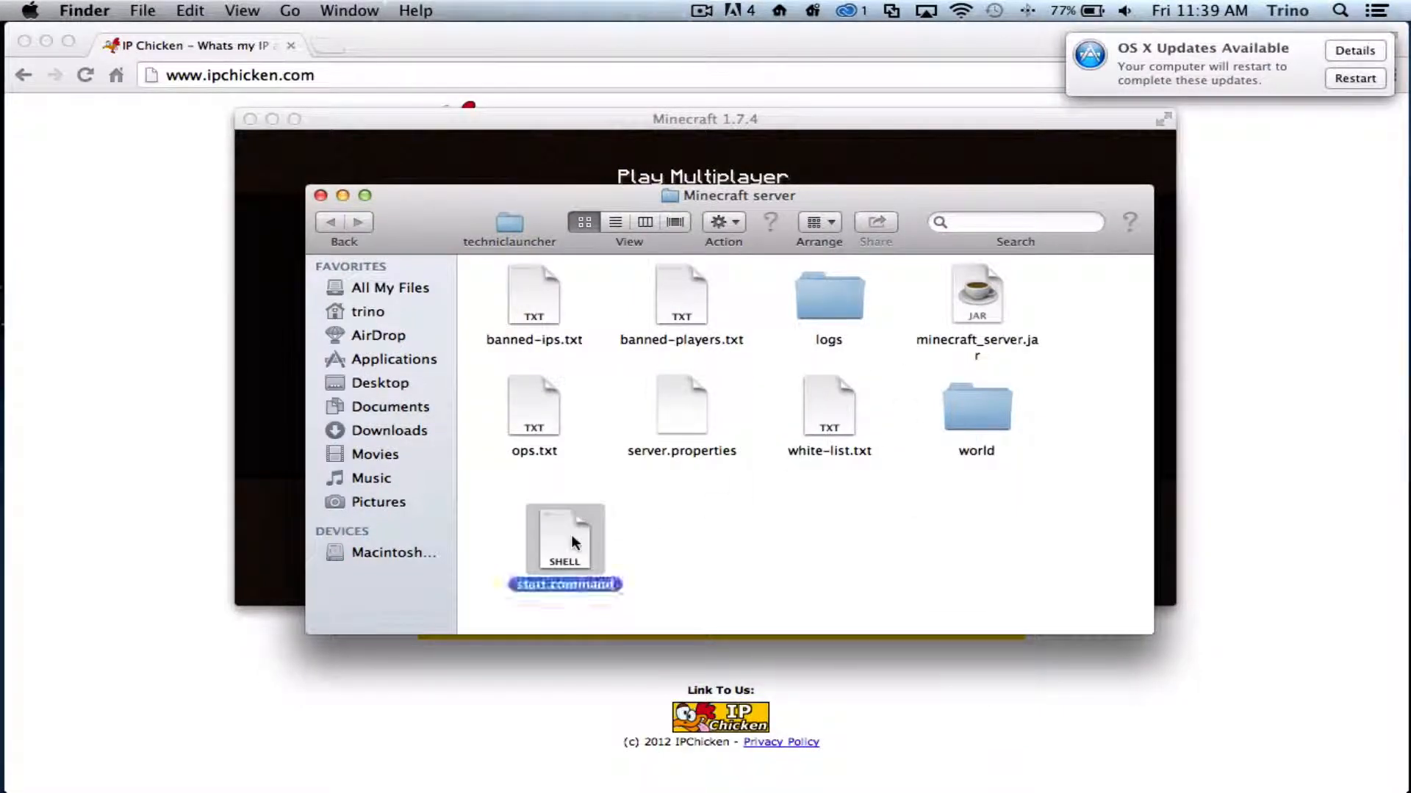
double_click(573, 544)
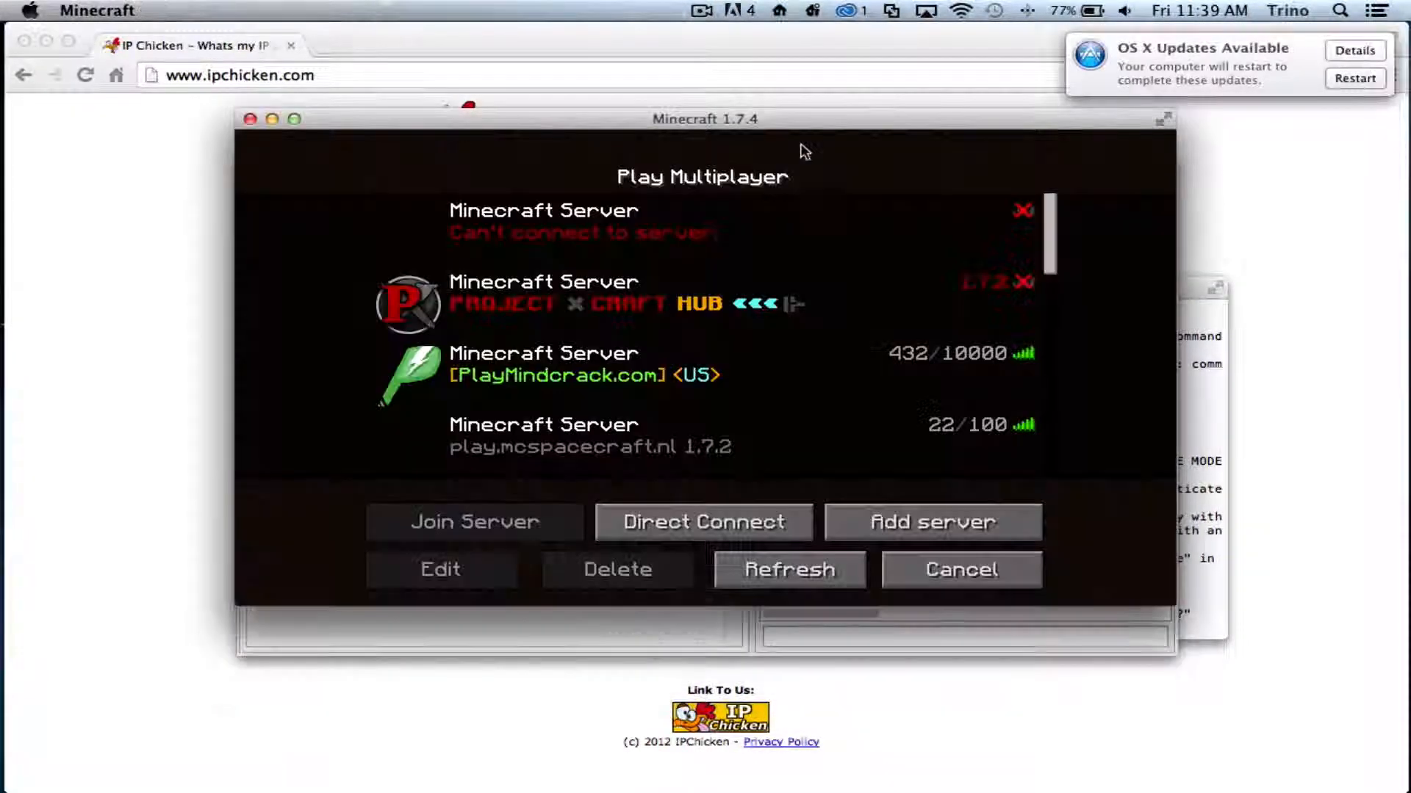
- Switch to Minecraft and join the server described as "Translumer test server" from the multiplayer list
click(803, 149)
drag(1056, 239, 1046, 457)
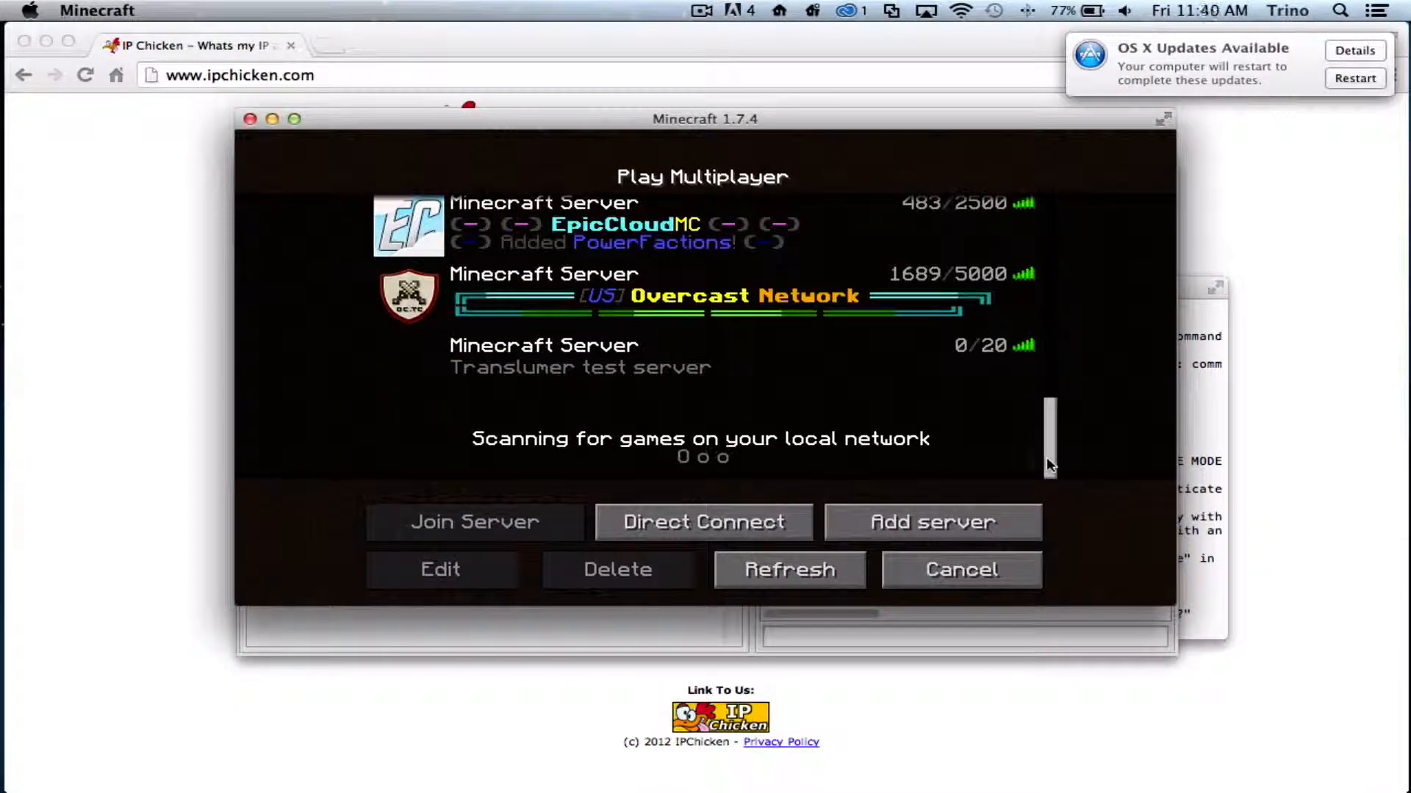
click(575, 379)
double_click(576, 379)
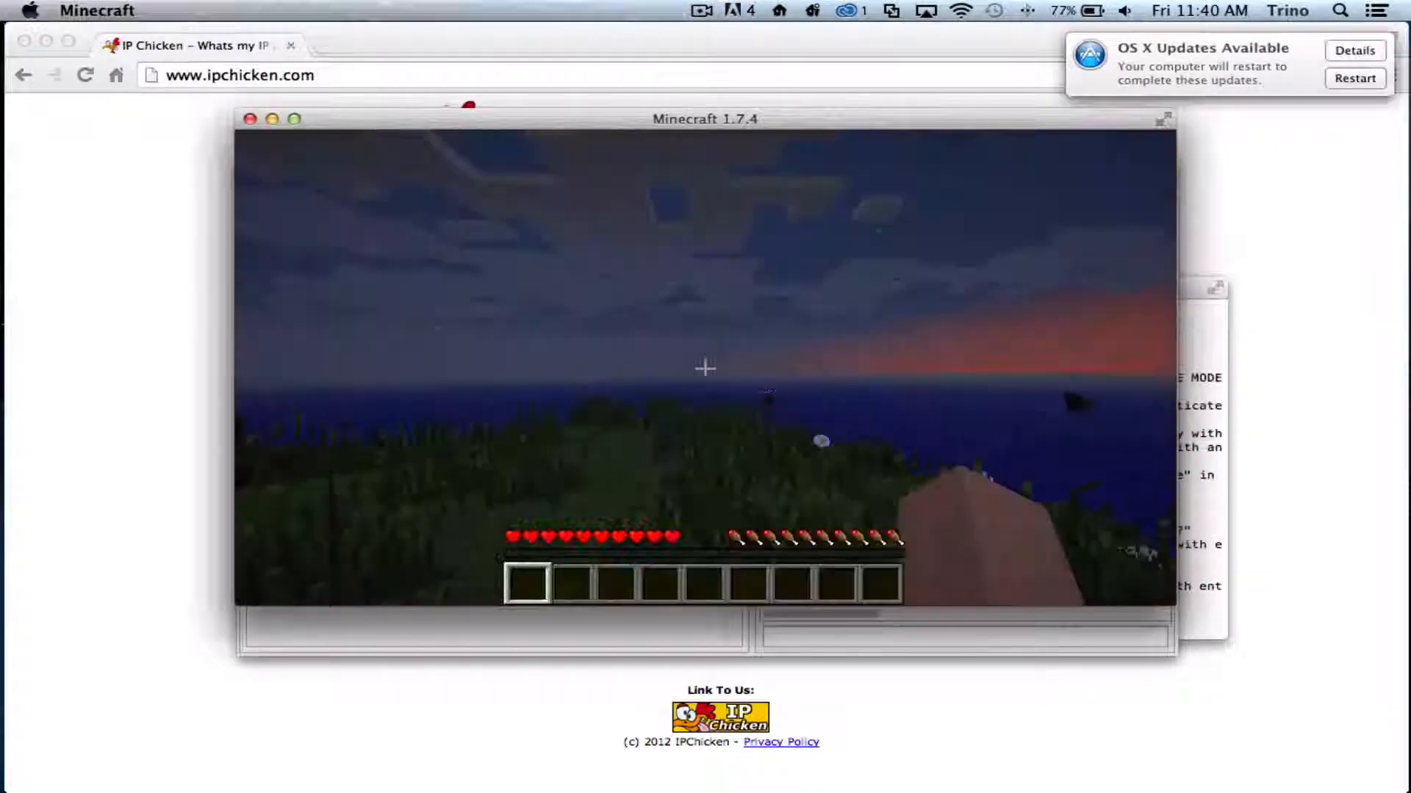
- Walk across the grassland past the tall dirt structure to look around the server world
key(w)
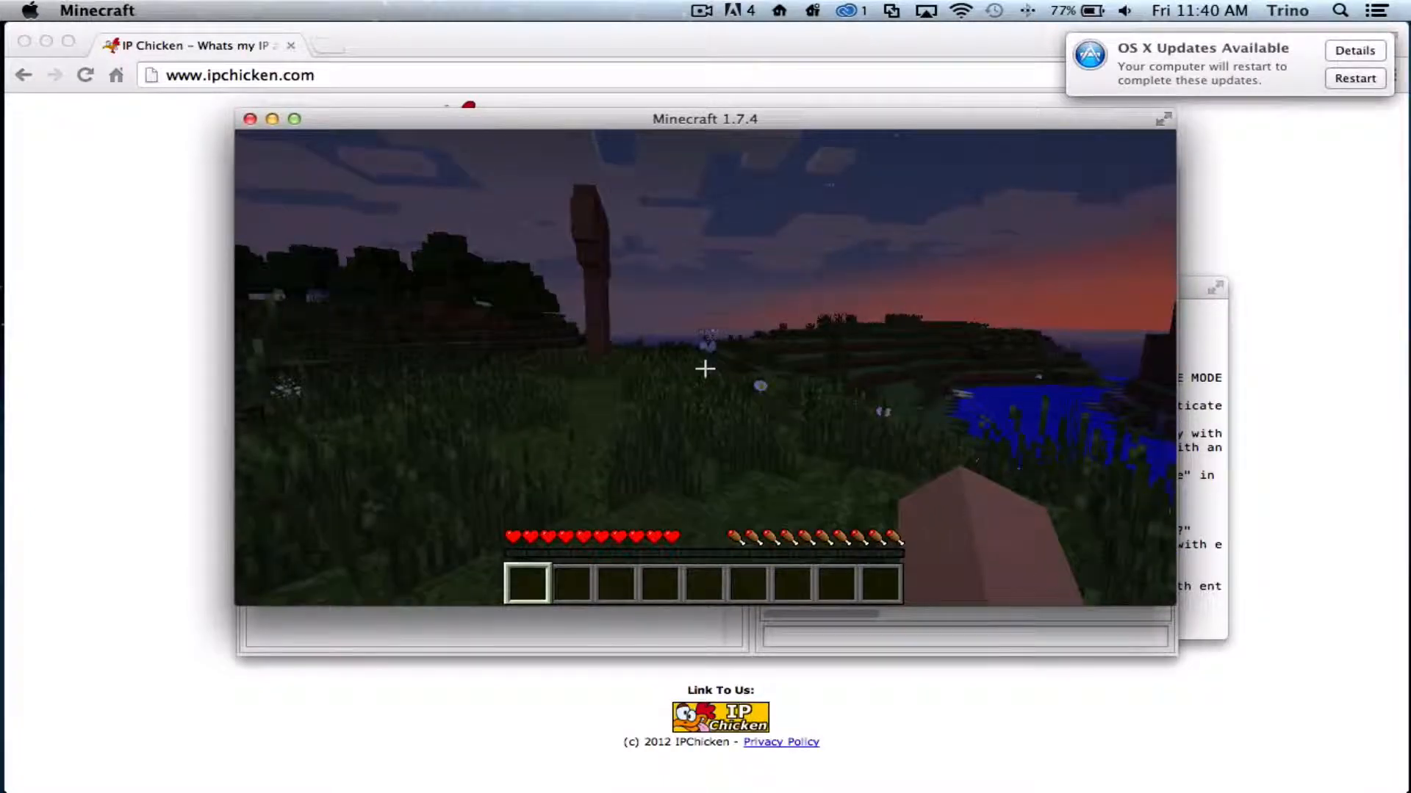
key(w)
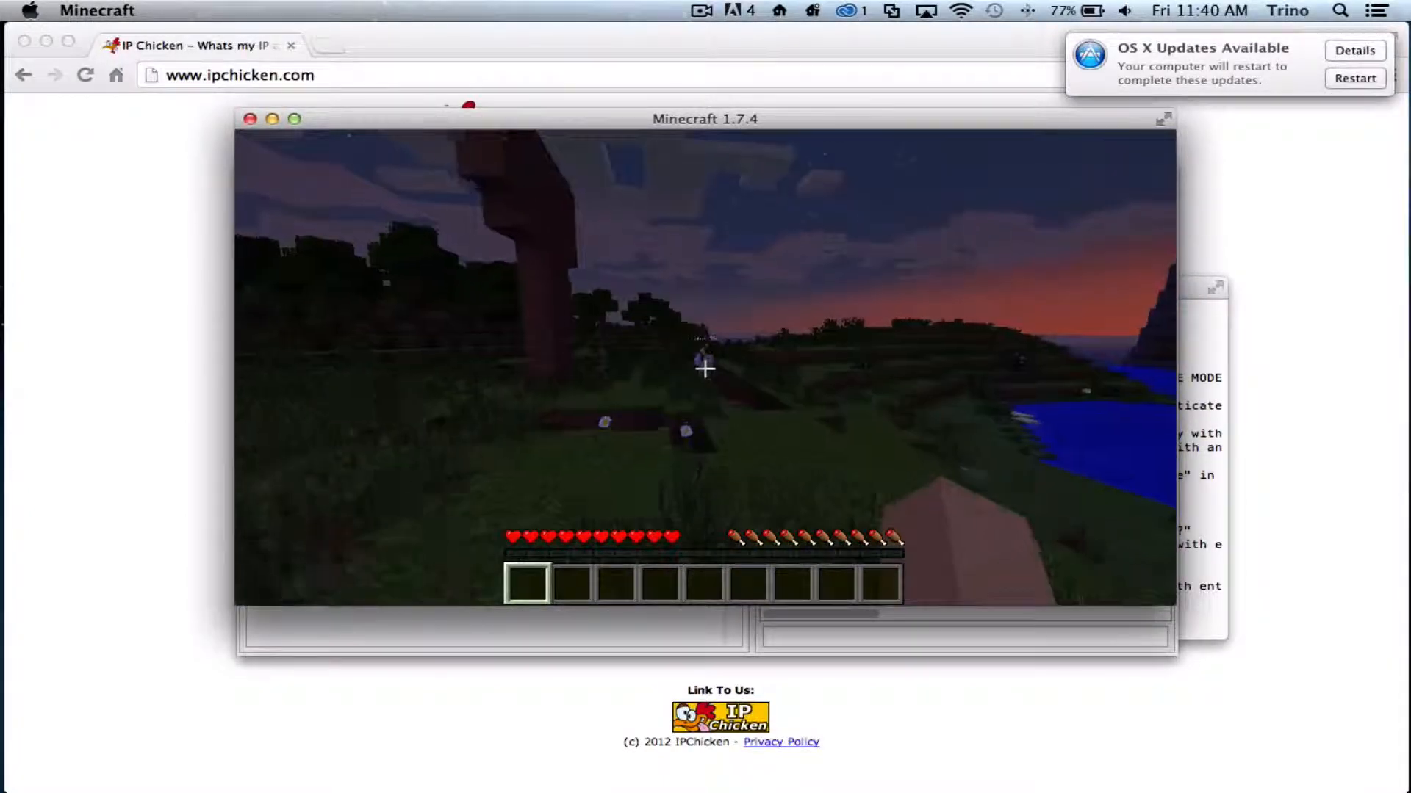
key(w)
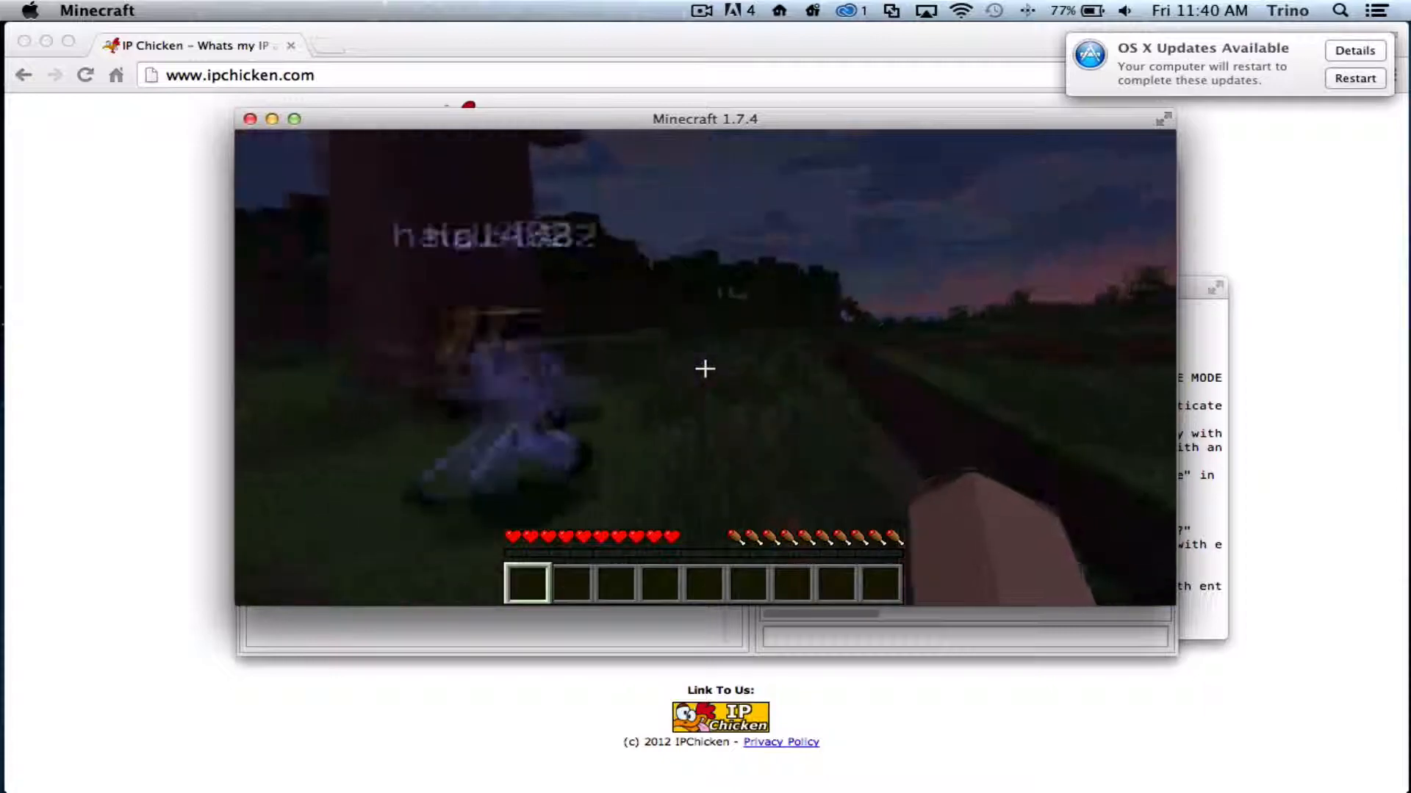
key(w)
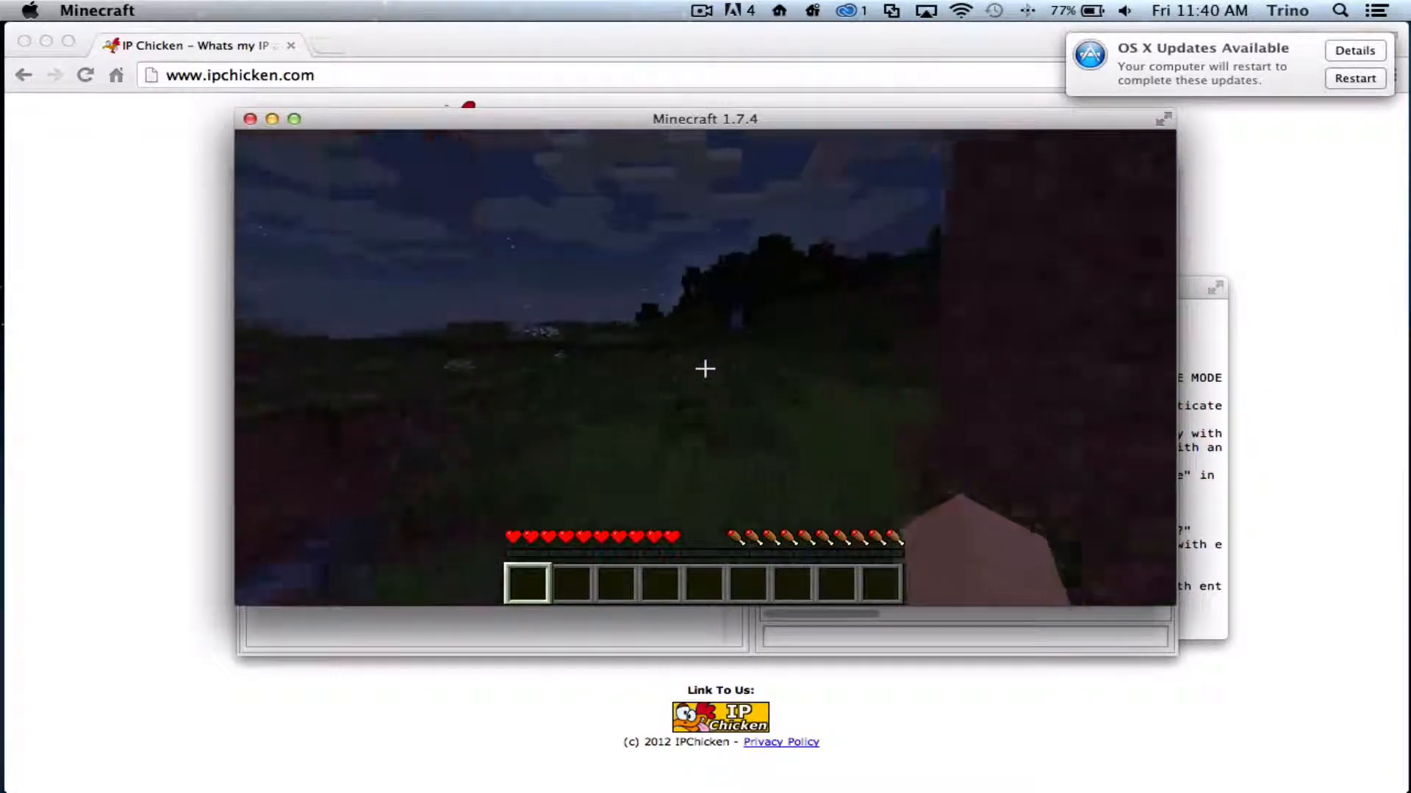
key(w)
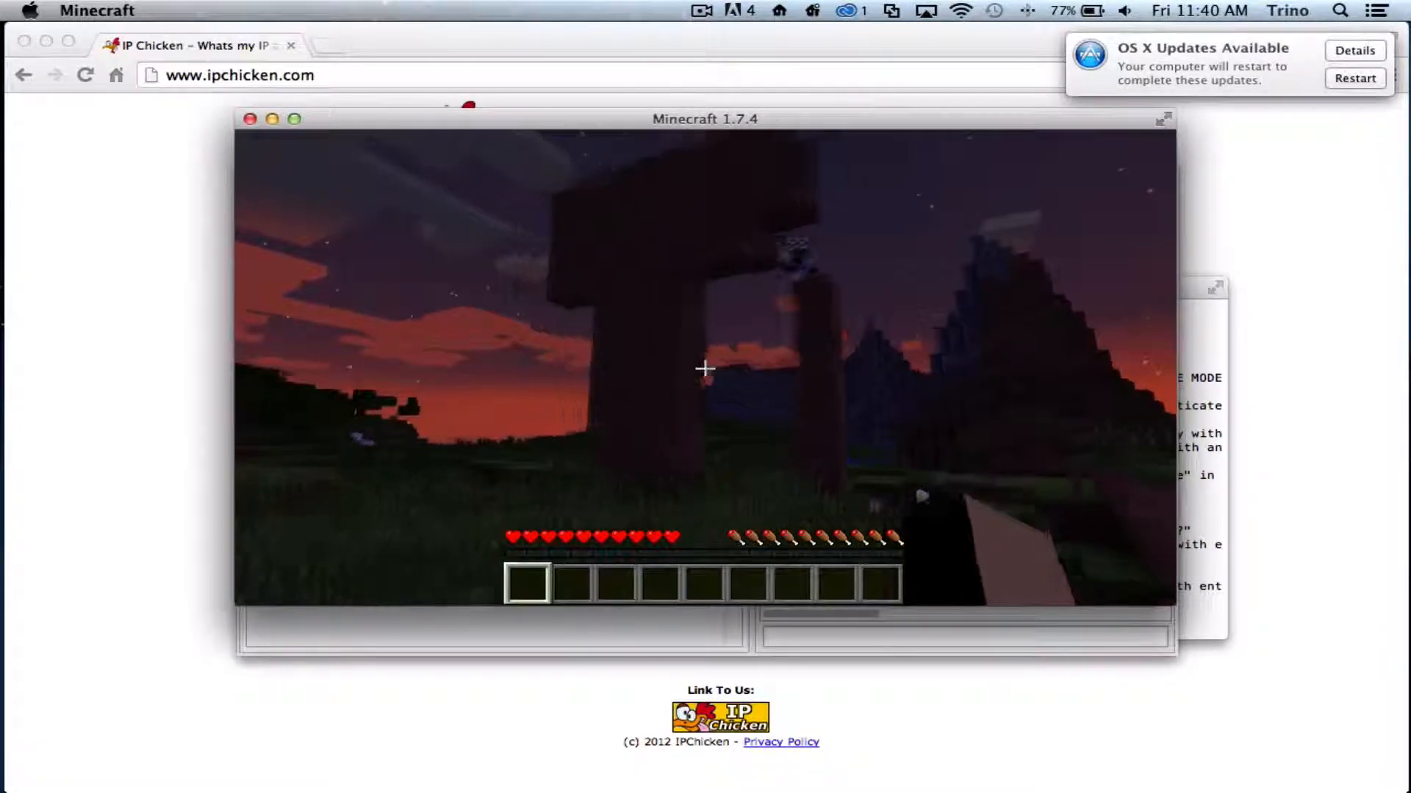
key(w)
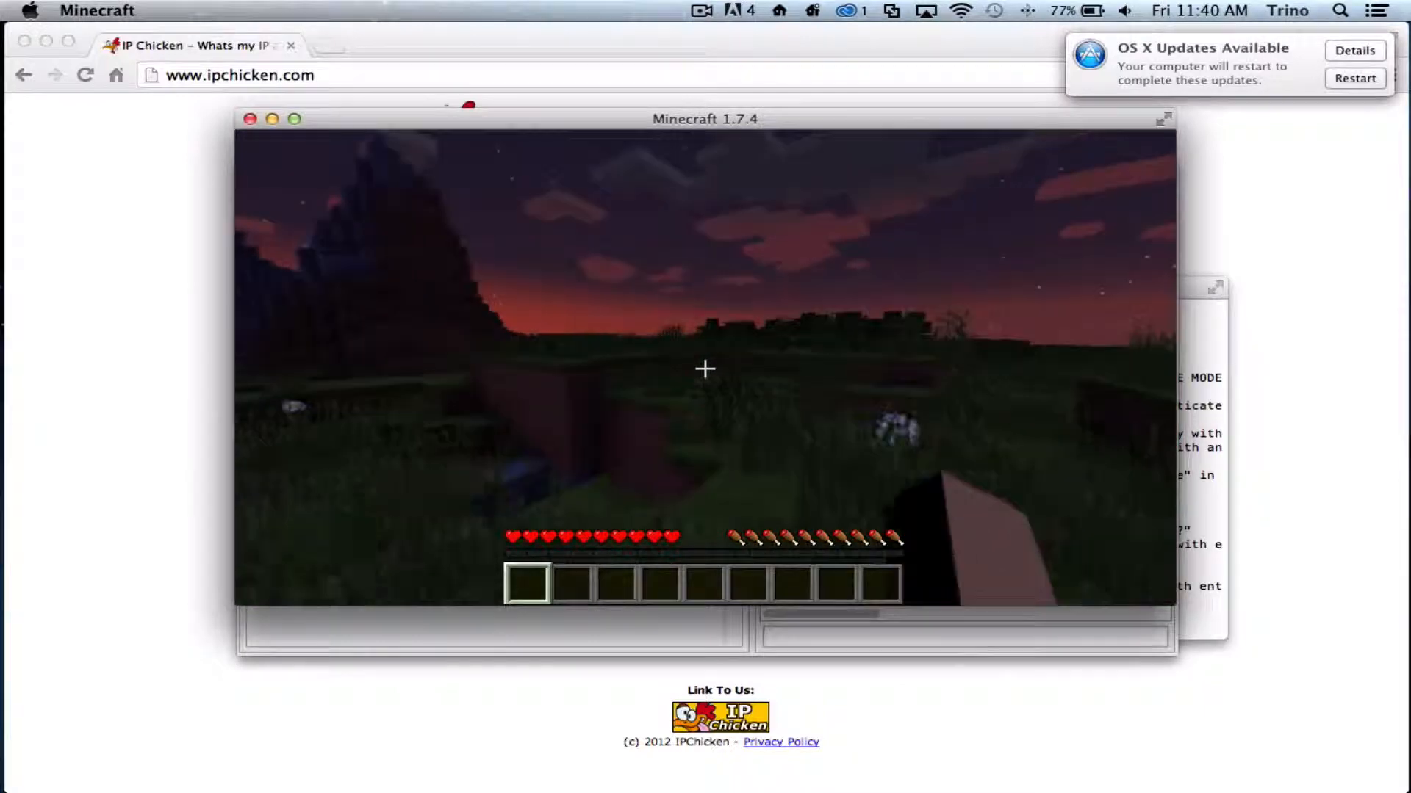
key(w)
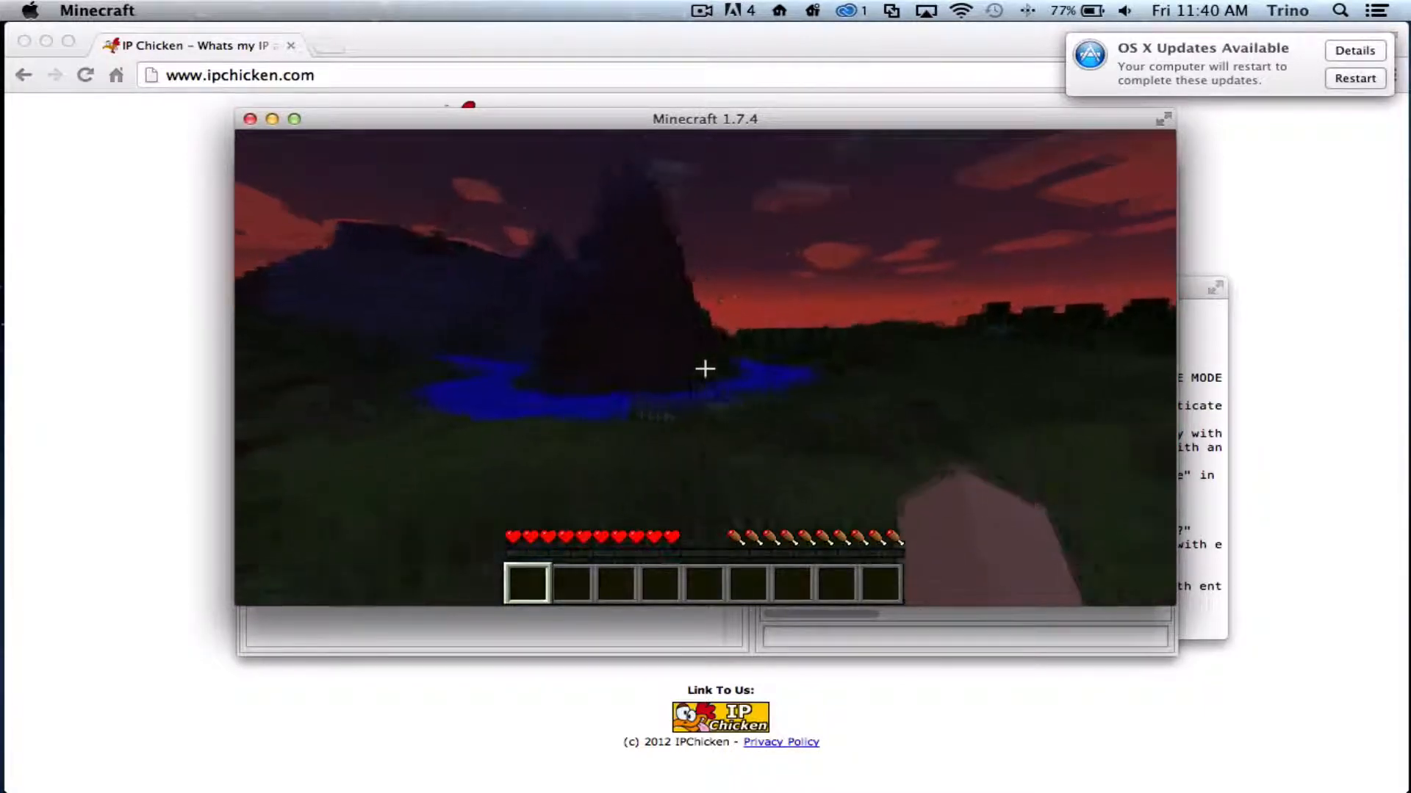
- Explore the darkened grassland near the water and tall trees, examining the terrain and surroundings of the restarted server world
key(w)
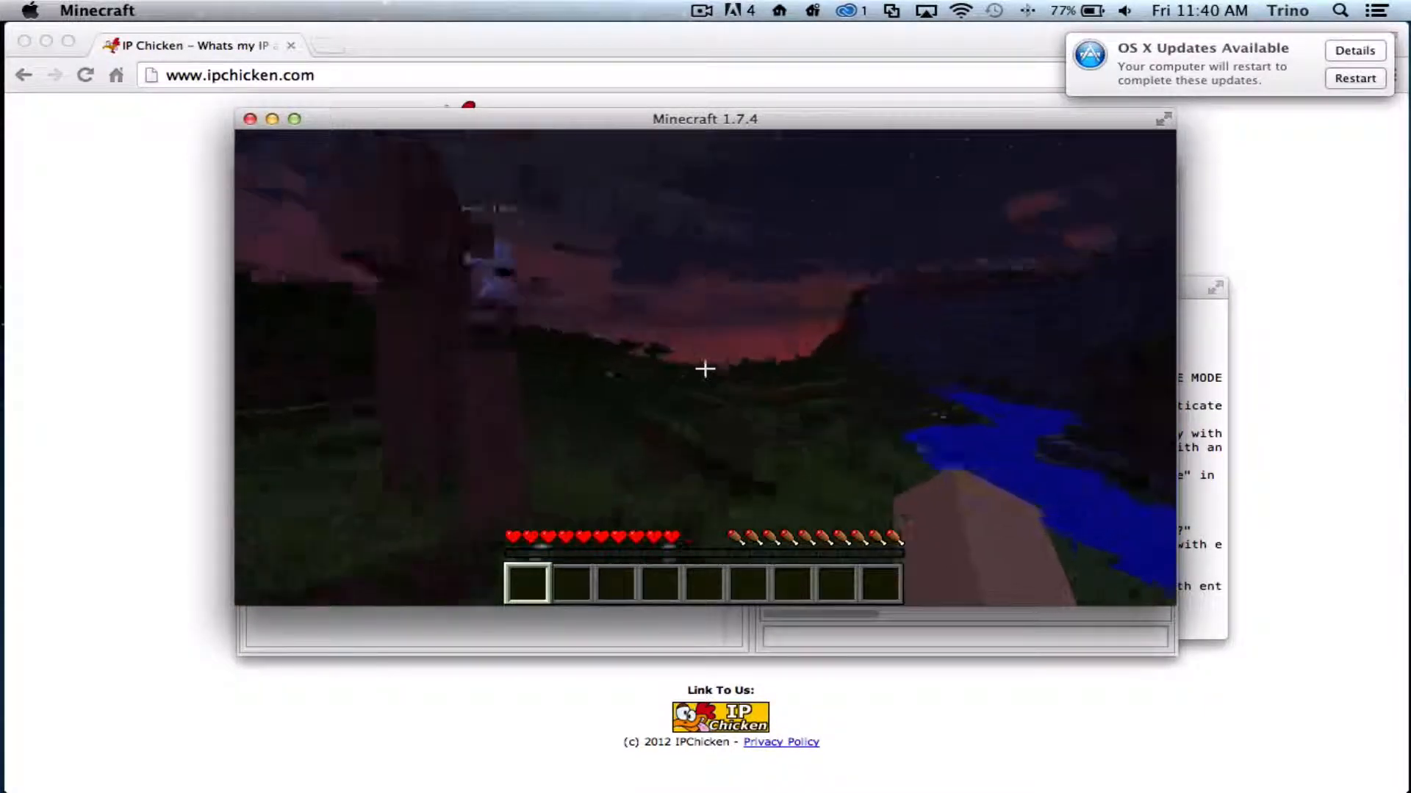
key(8)
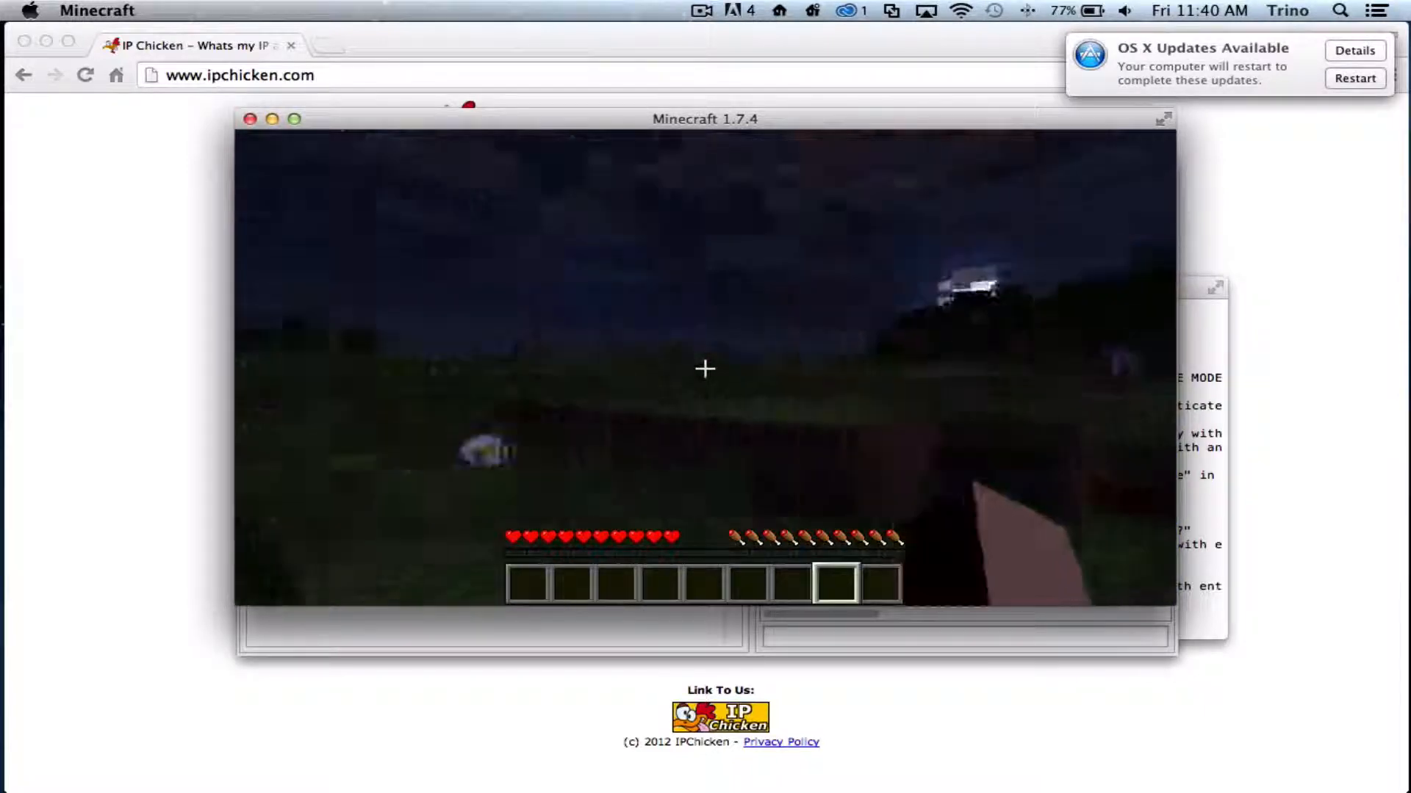
key(w)
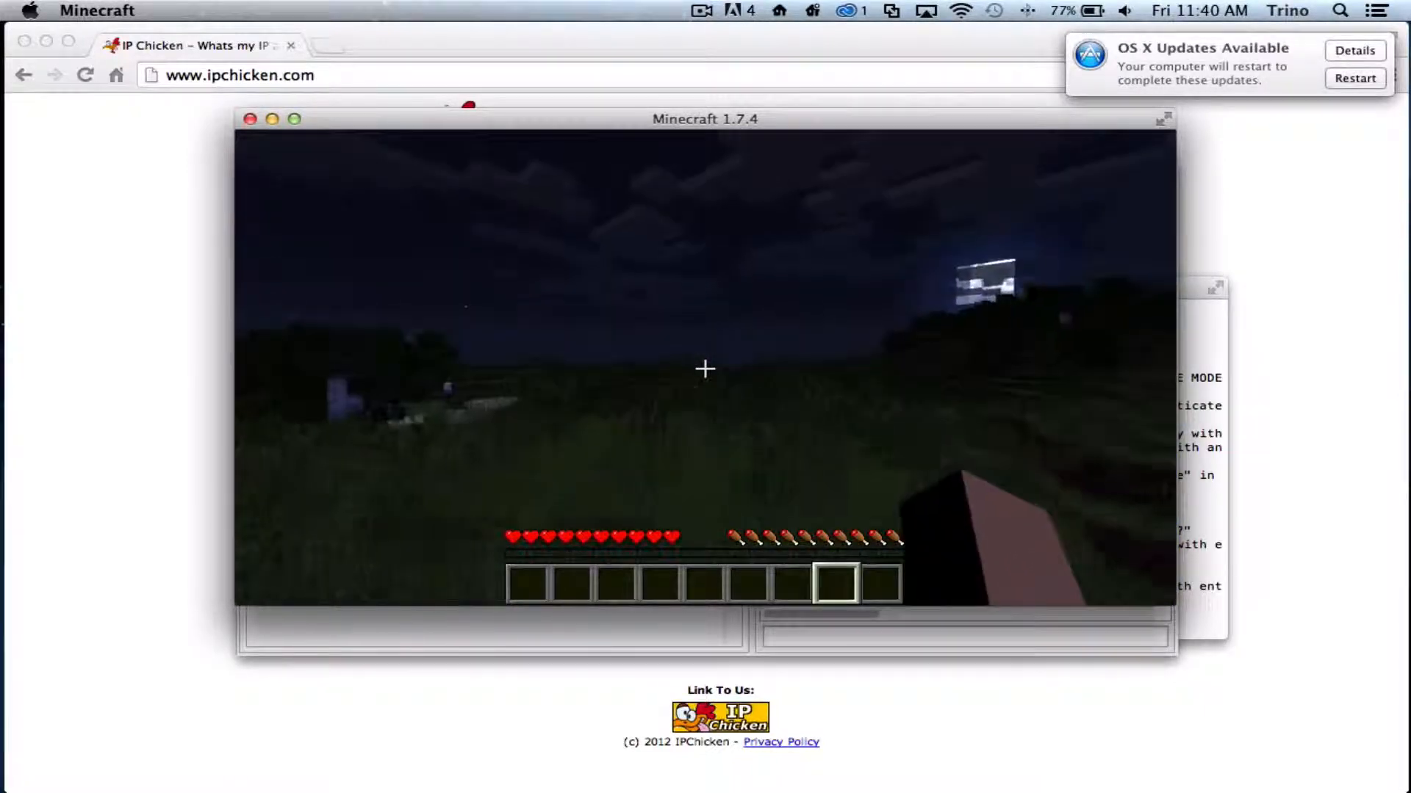
key(w)
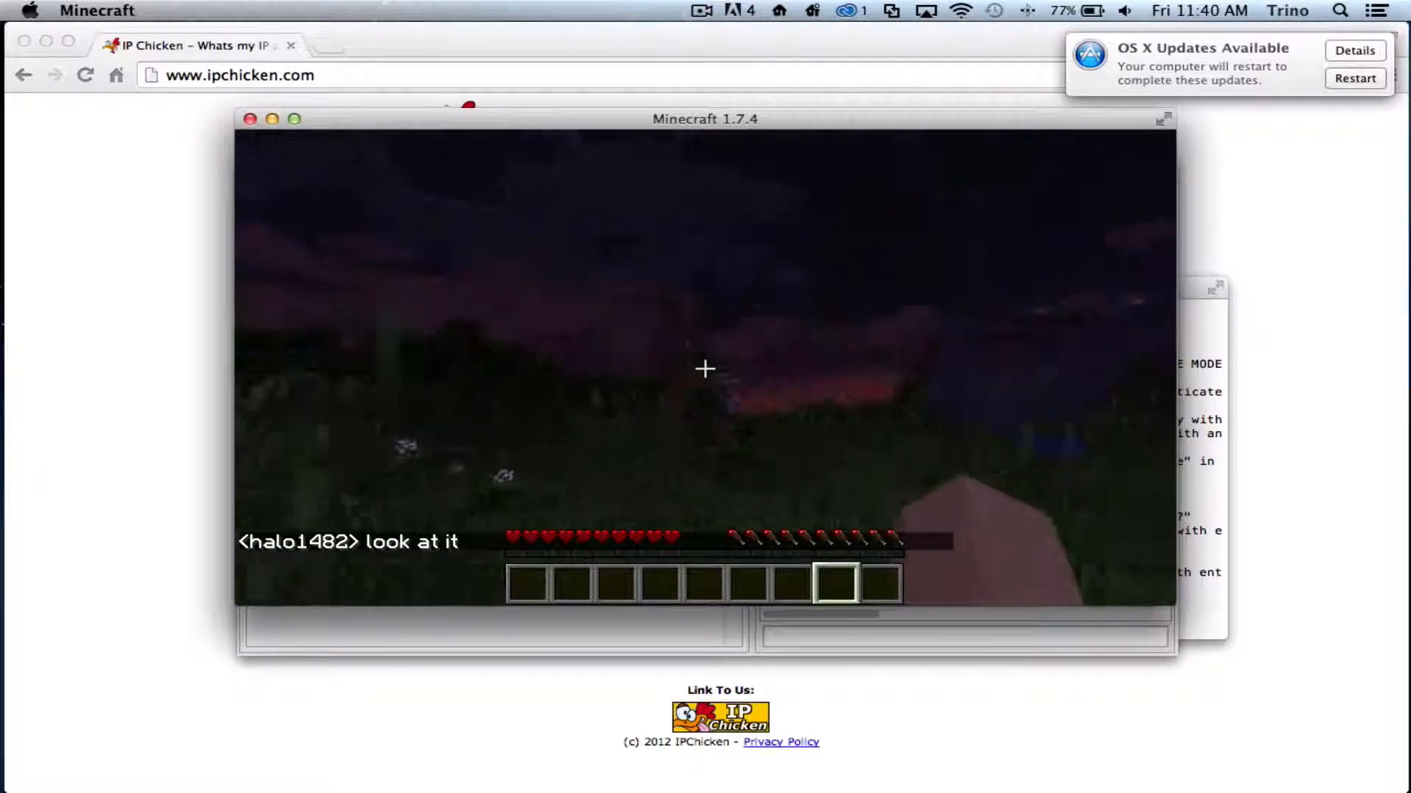
key(w)
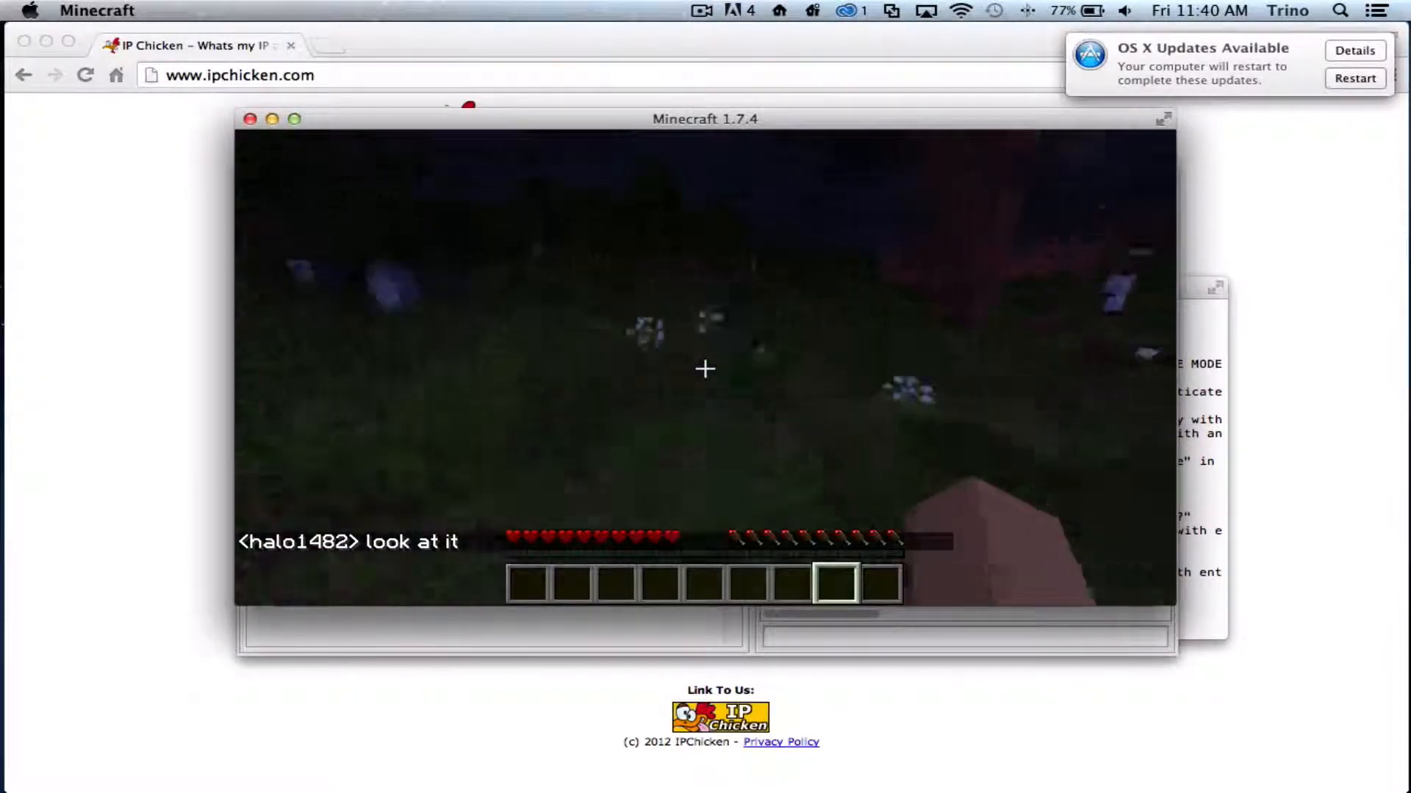
key(w)
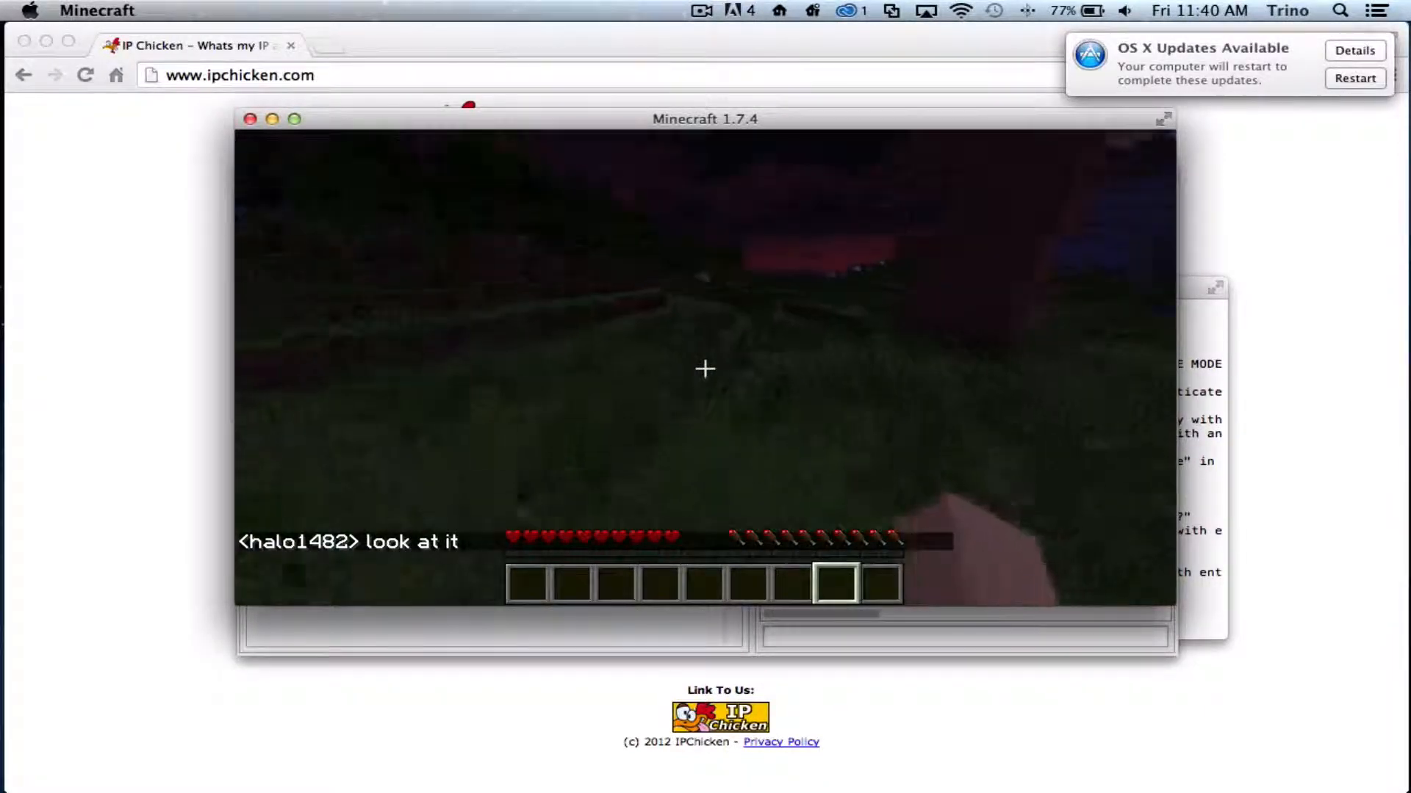
key(w)
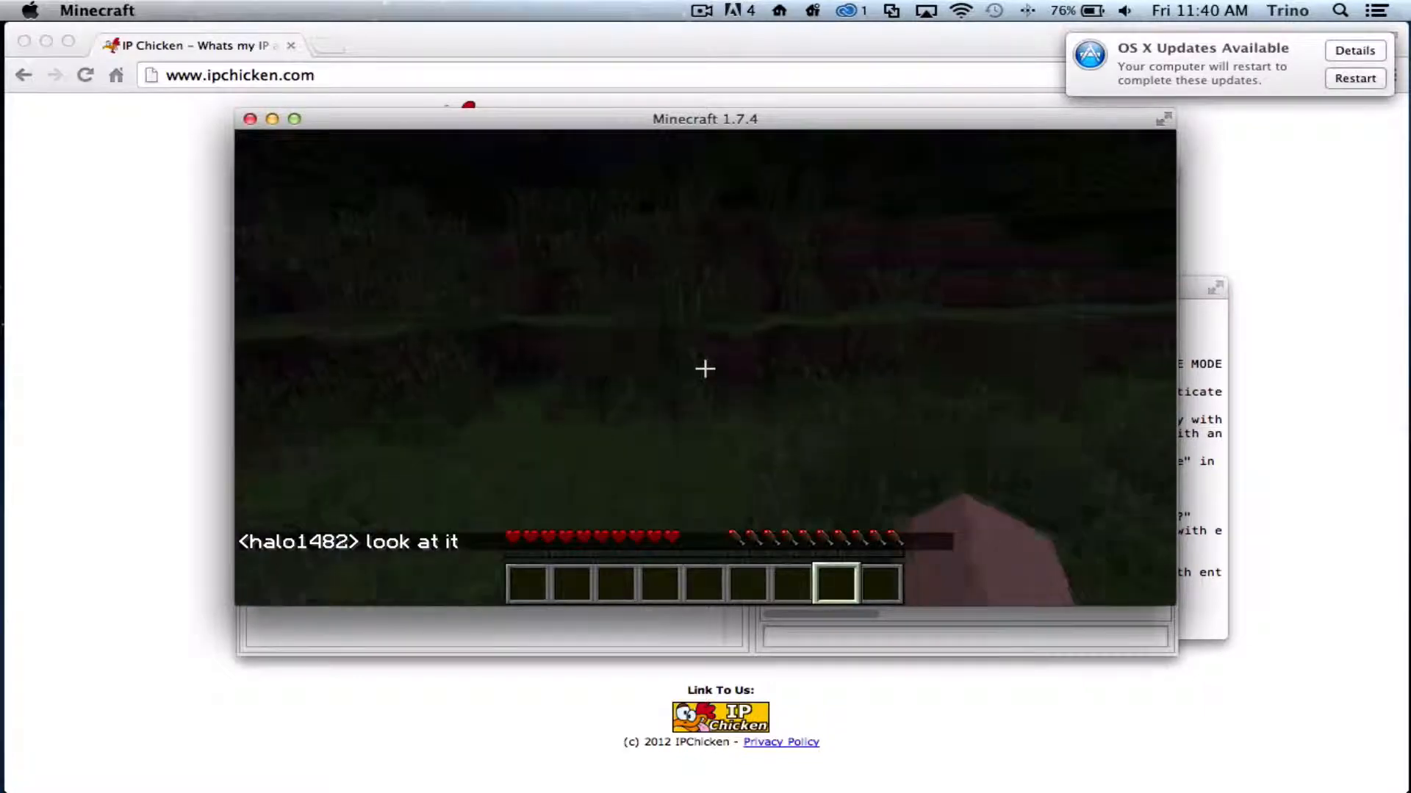
key(w)
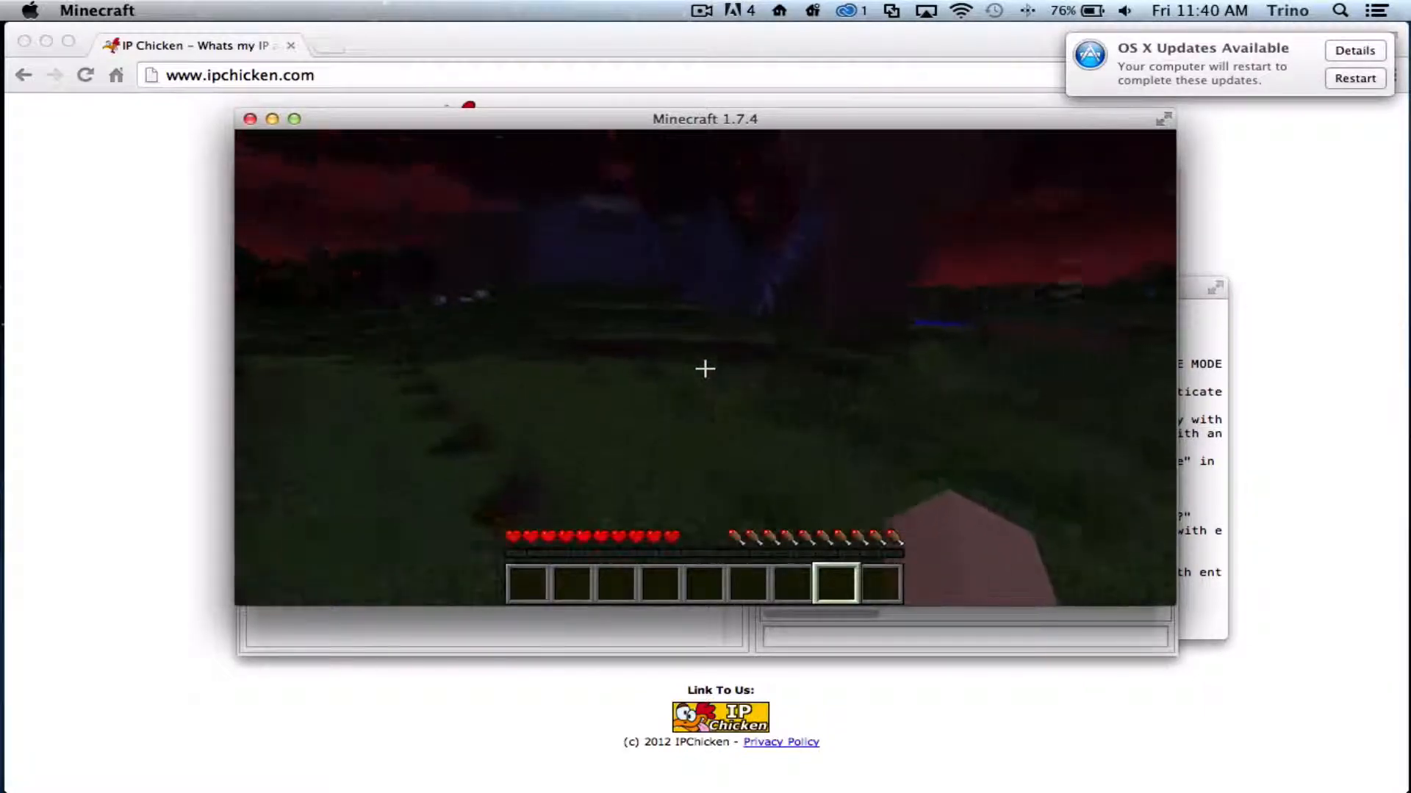
key(w)
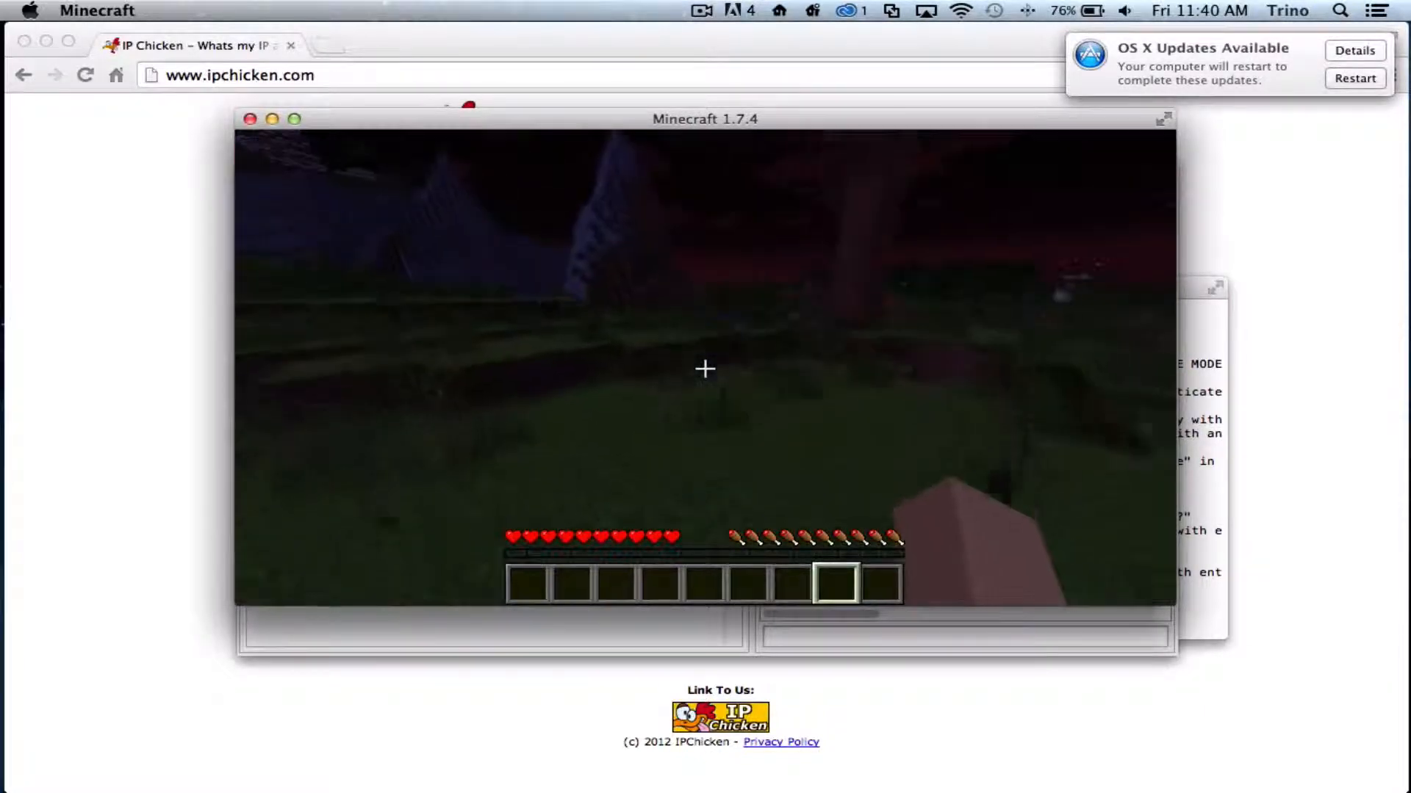
key(w)
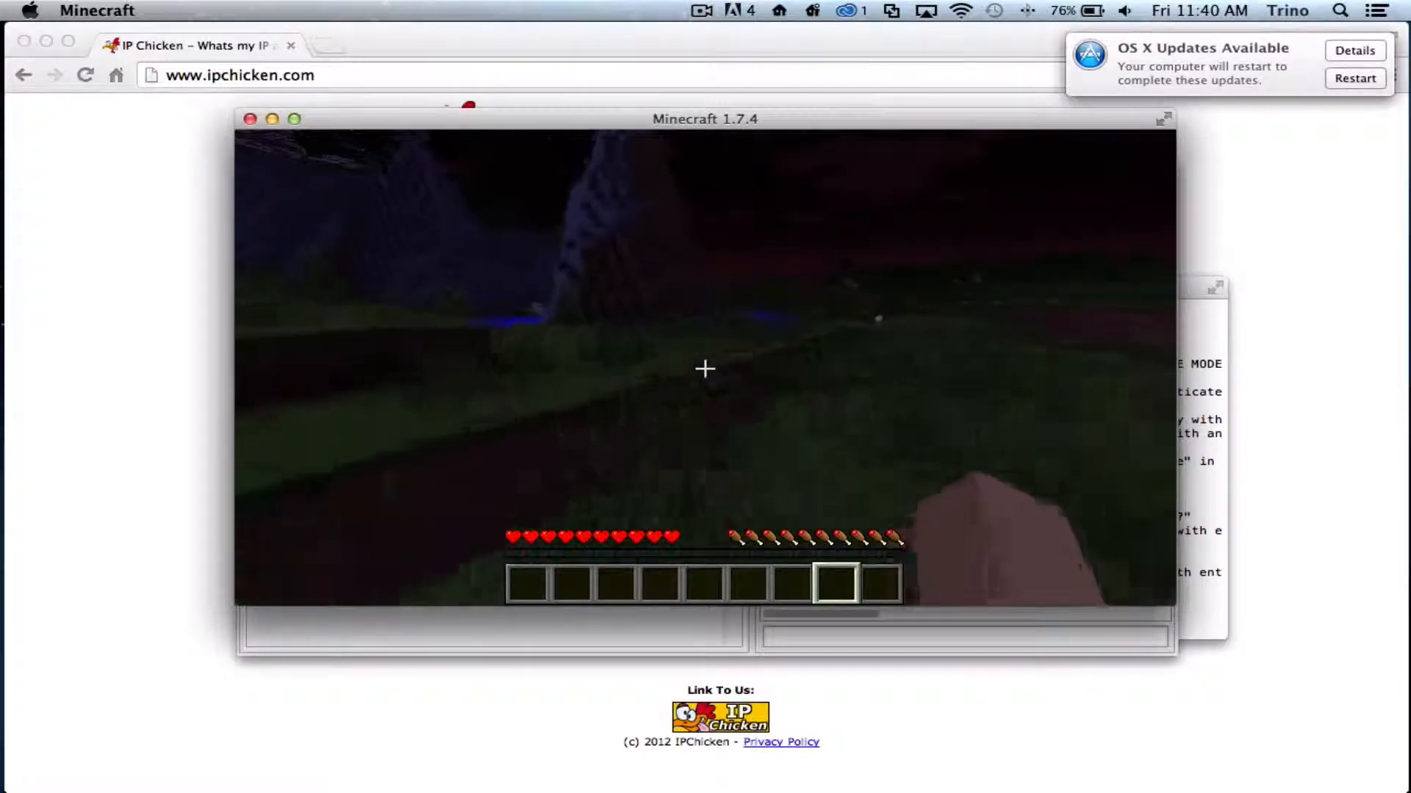
key(w)
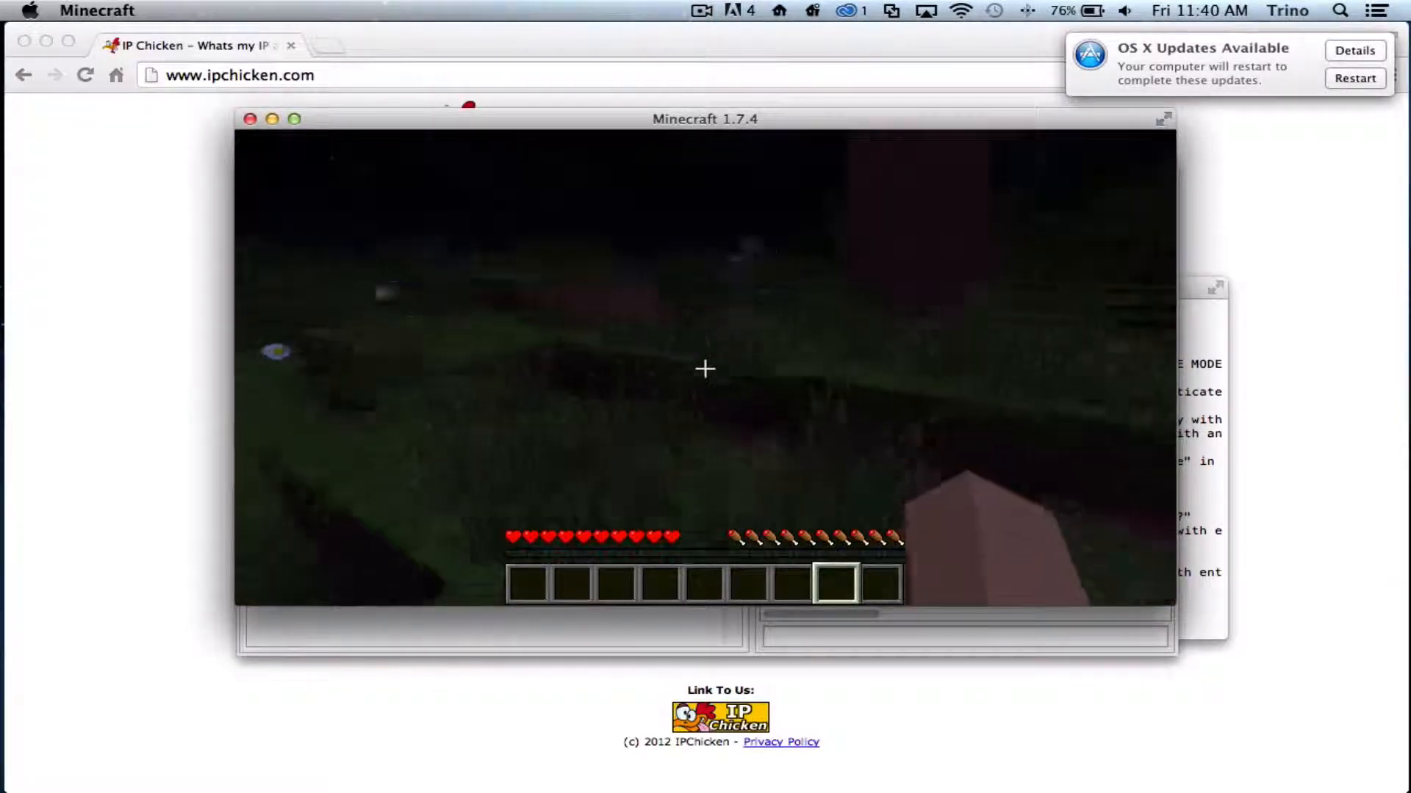